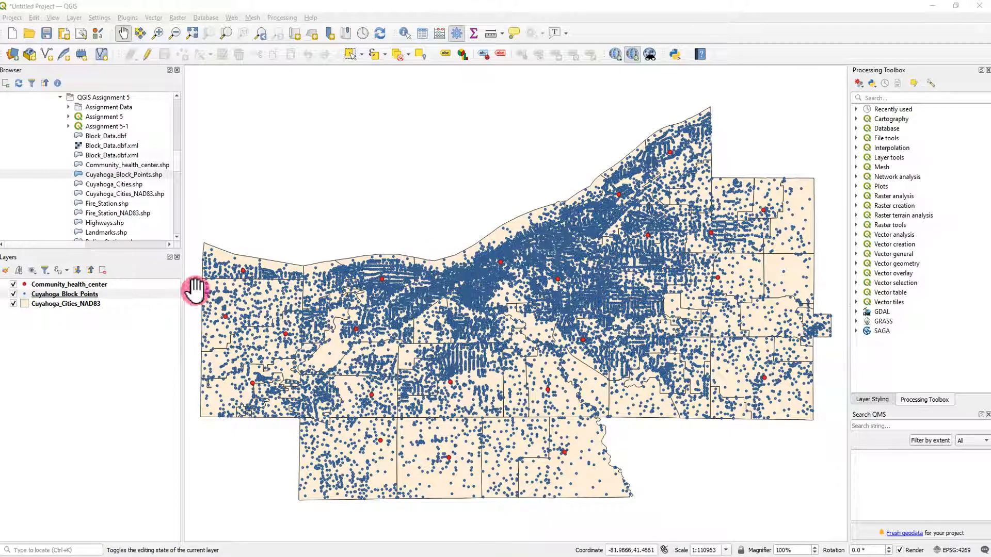
Step: Hide the Cuyahoga_Block_Points layer to inspect the community health centers, and show the block points again
{"action": "left_click", "coordinate": [14, 294]}
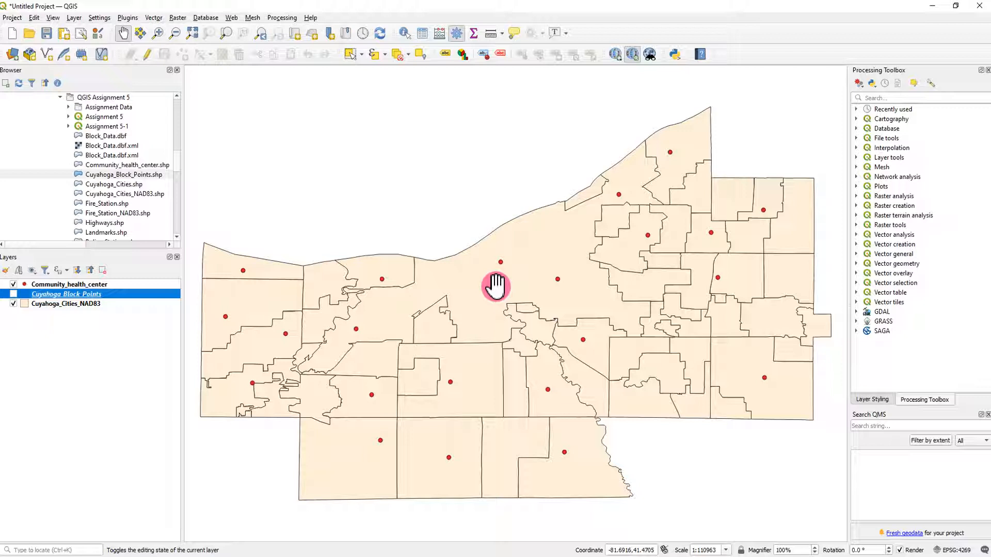
{"action": "left_click", "coordinate": [105, 348]}
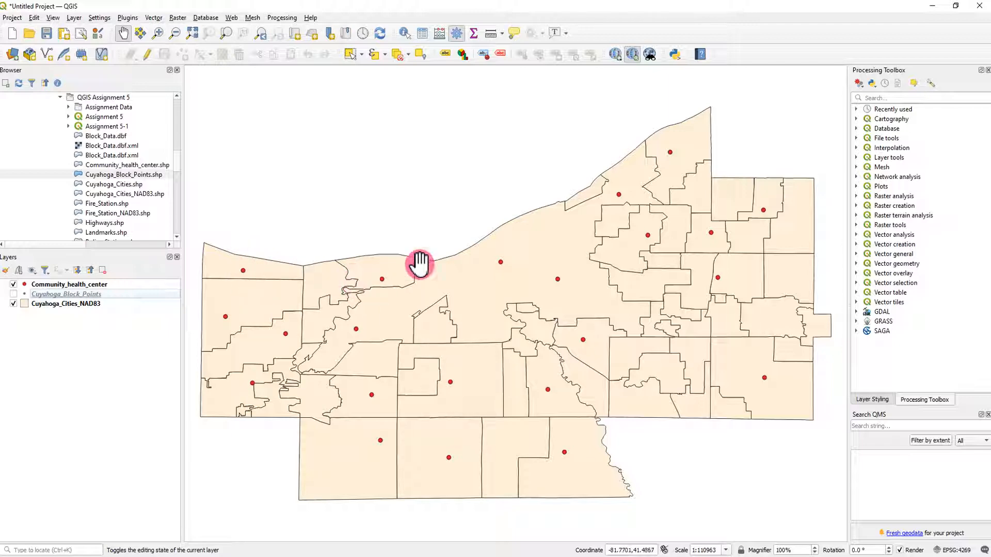
{"action": "left_click", "coordinate": [13, 294]}
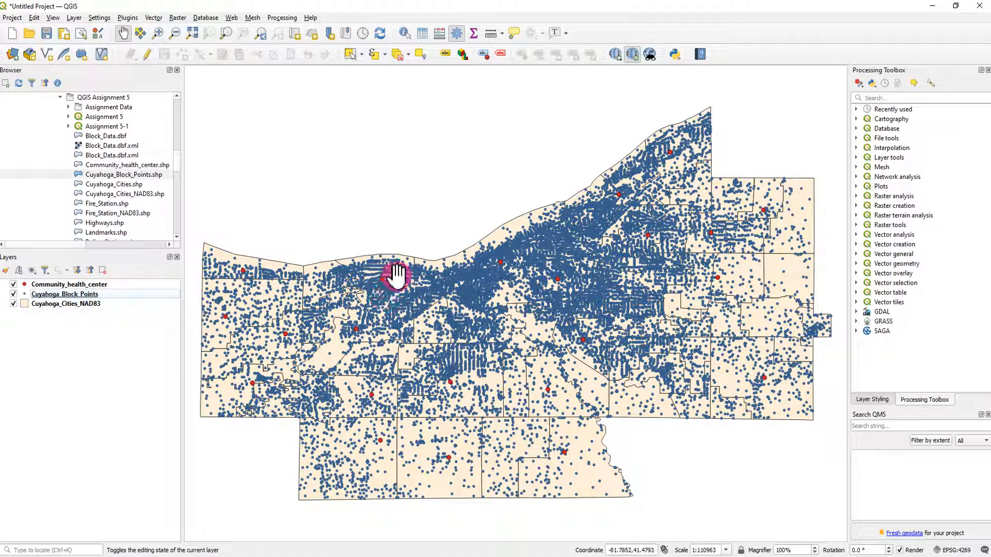
Step: Examine the population, income, race and education fields in the attribute table of Cuyahoga_Block_Points, and close the table
{"action": "right_click", "coordinate": [95, 294]}
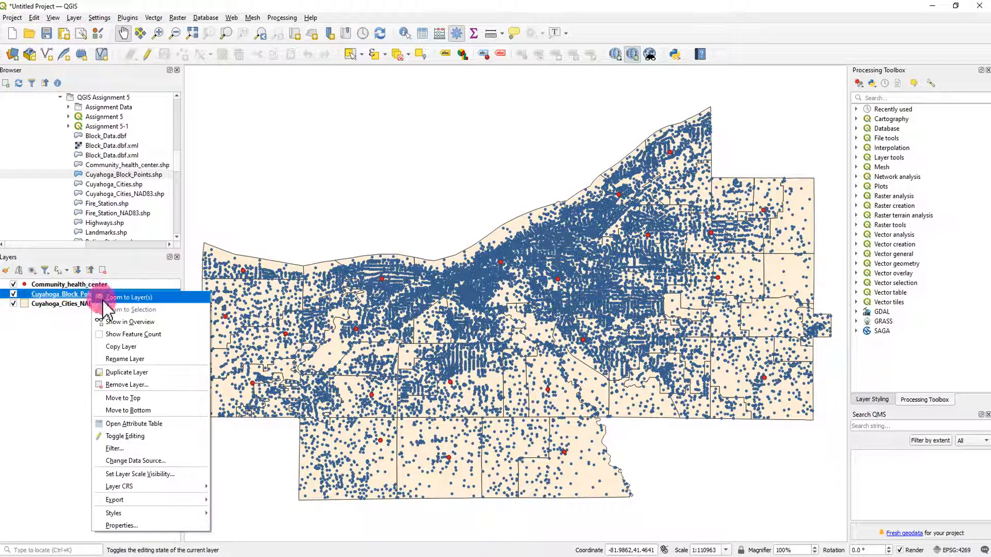
{"action": "left_click", "coordinate": [144, 421]}
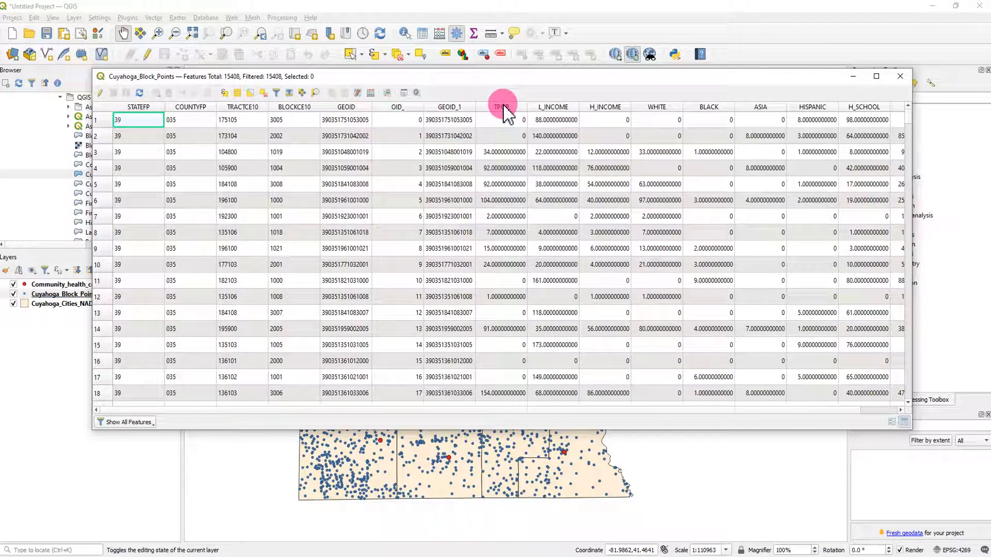
{"action": "scroll", "coordinate": [526, 342], "scroll_direction": "down", "scroll_amount": 6}
{"action": "scroll", "coordinate": [526, 336], "scroll_direction": "up", "scroll_amount": 6}
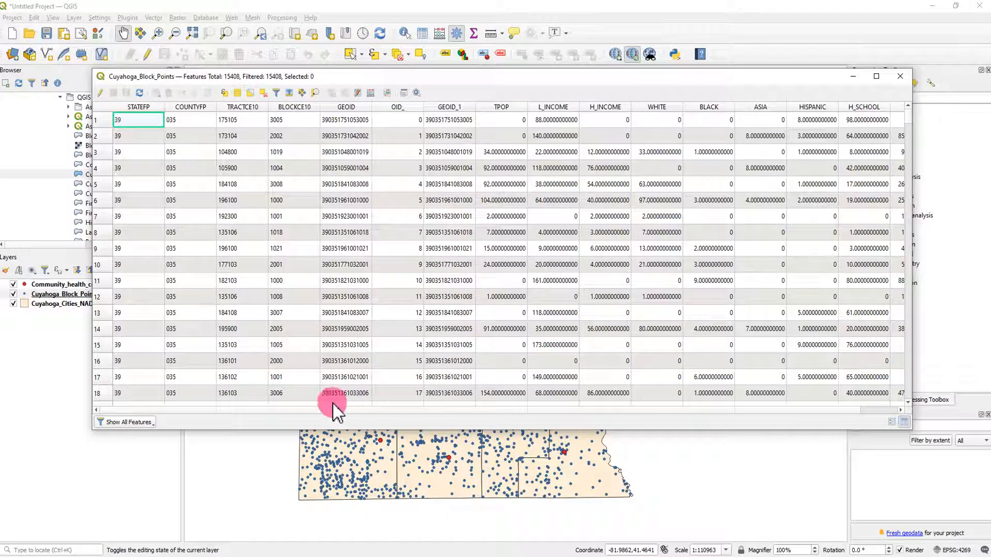
{"action": "left_click_drag", "start_coordinate": [428, 409], "coordinate": [882, 145]}
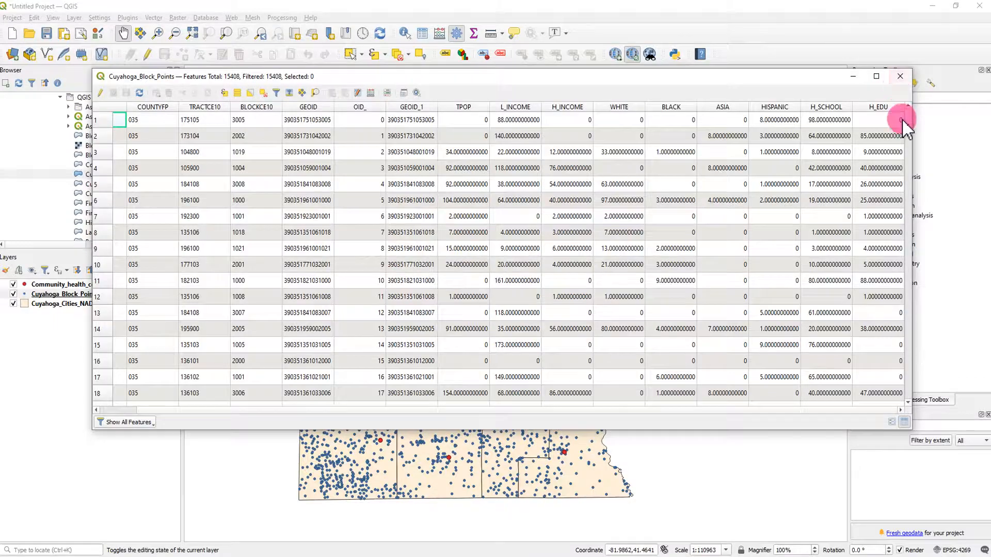
{"action": "mouse_move", "coordinate": [907, 122]}
{"action": "left_mouse_down"}
{"action": "mouse_move", "coordinate": [914, 243]}
{"action": "mouse_move", "coordinate": [919, 126]}
{"action": "left_mouse_up"}
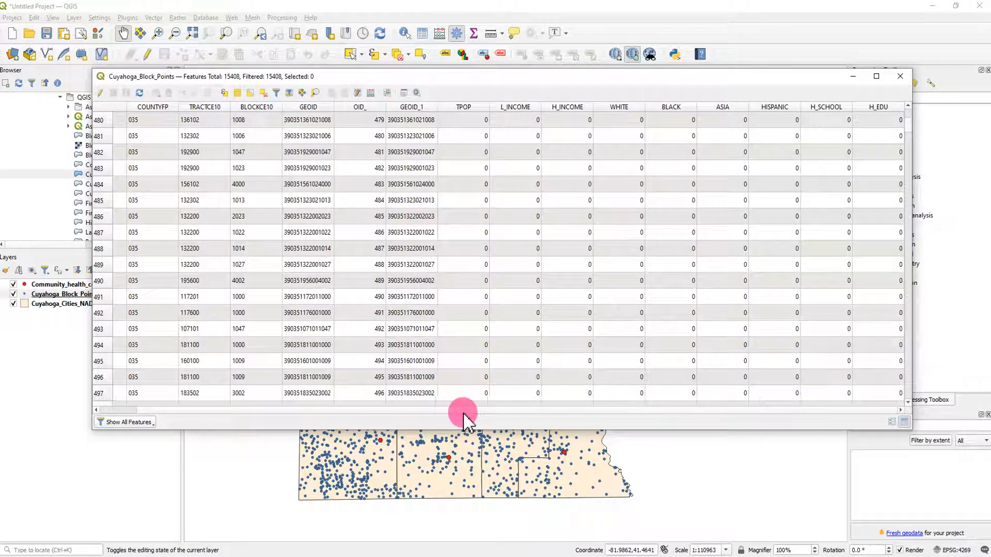
{"action": "scroll", "coordinate": [304, 237], "scroll_direction": "down", "scroll_amount": 6}
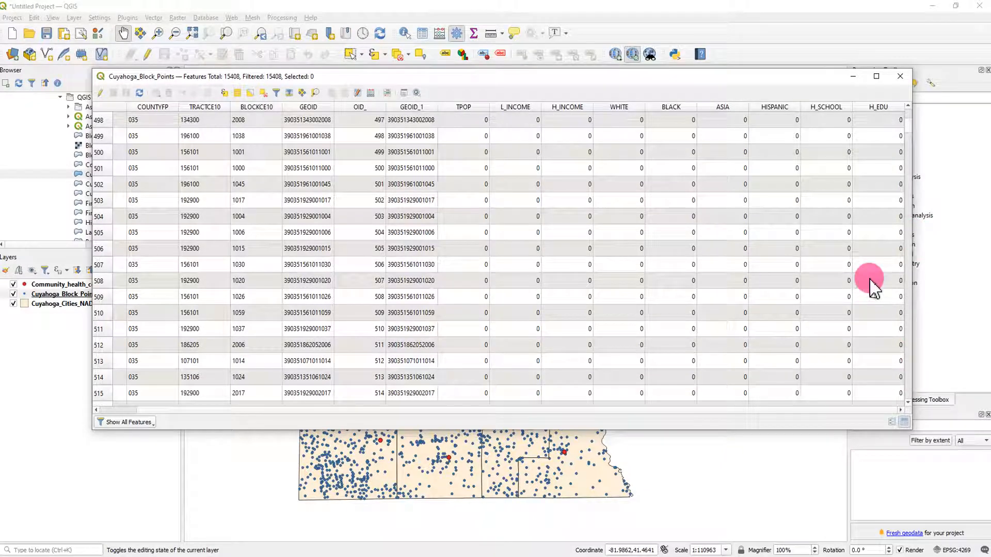
{"action": "left_click", "coordinate": [899, 77]}
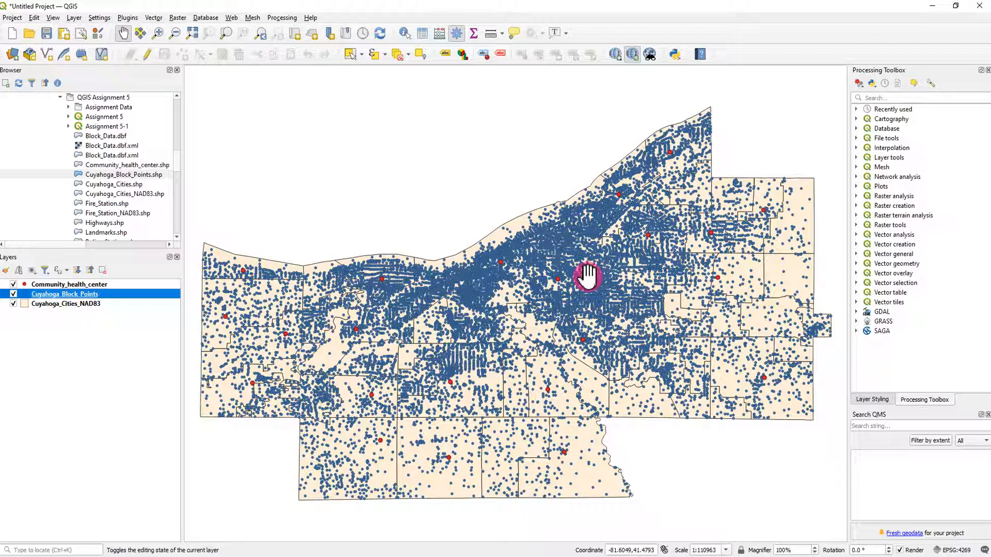
{"action": "left_click", "coordinate": [126, 348]}
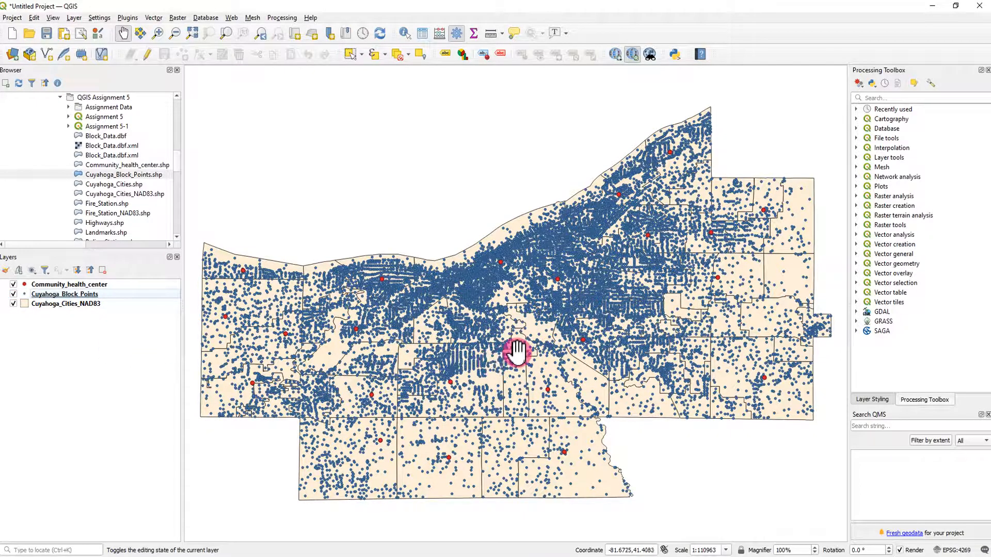
{"action": "left_click", "coordinate": [155, 17]}
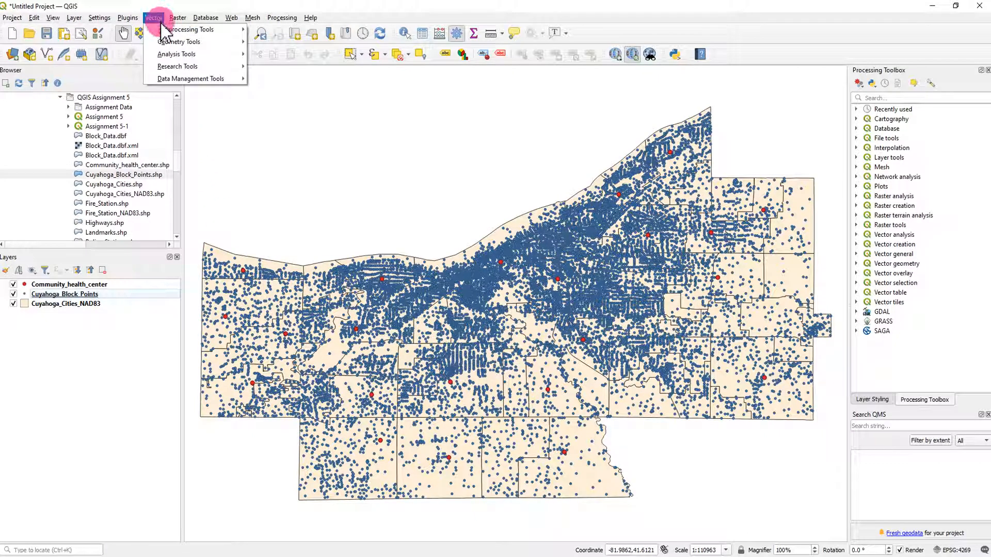
{"action": "mouse_move", "coordinate": [178, 30]}
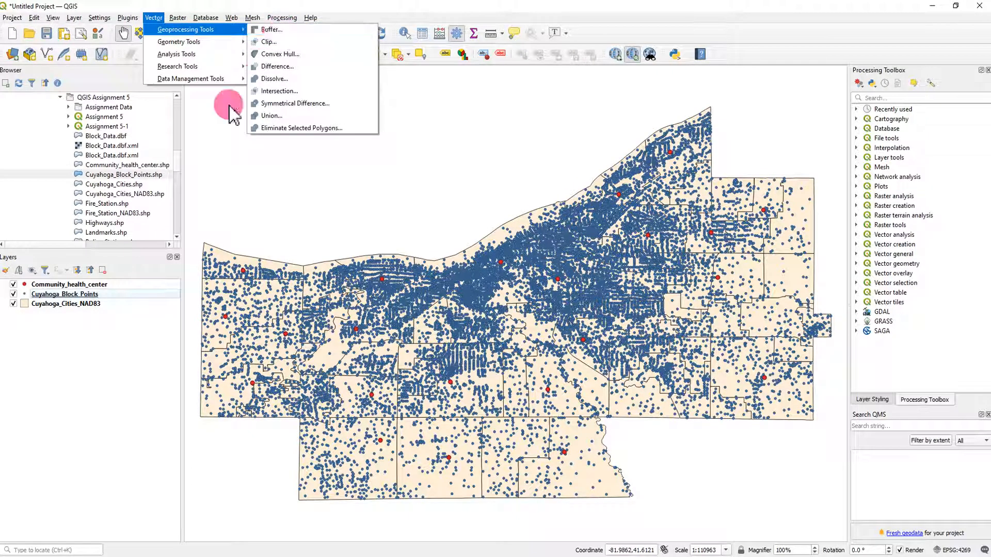
{"action": "left_click", "coordinate": [139, 376]}
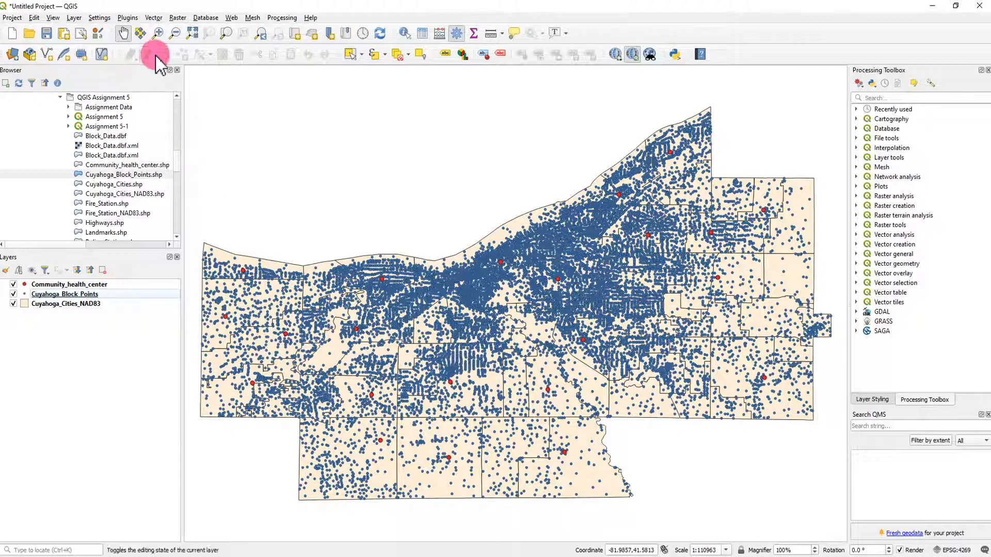
{"action": "left_click", "coordinate": [153, 17]}
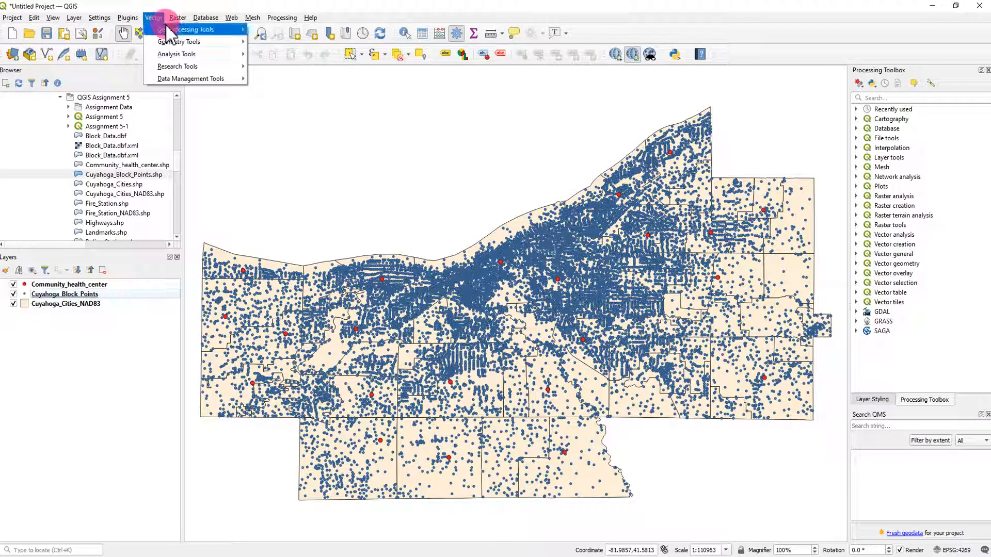
{"action": "left_click", "coordinate": [176, 30]}
{"action": "left_click", "coordinate": [229, 36]}
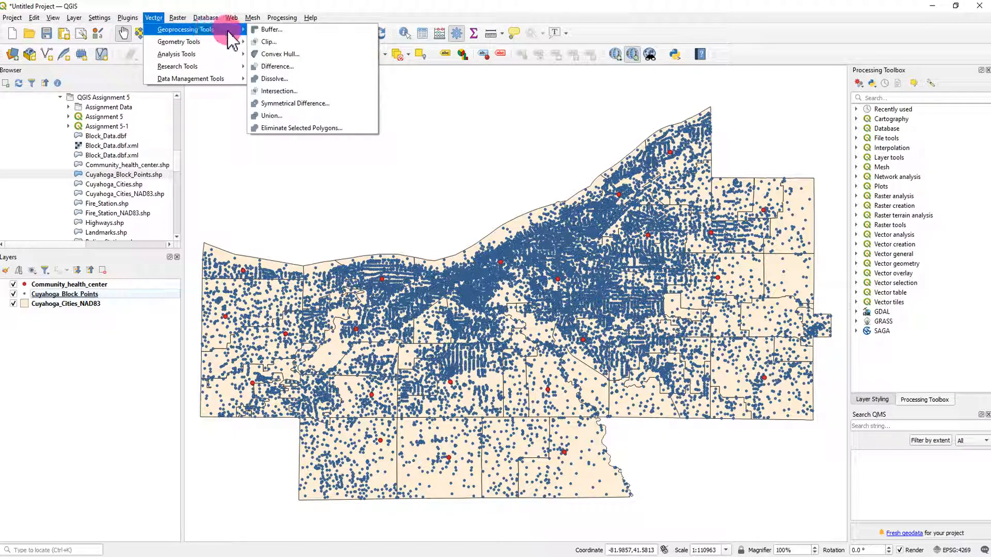
{"action": "left_click", "coordinate": [282, 32]}
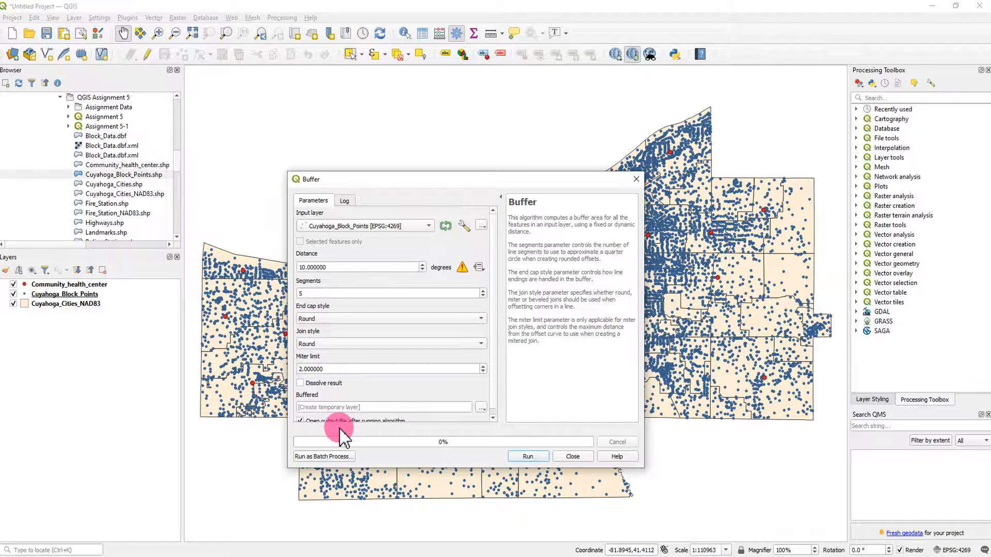
{"action": "left_click", "coordinate": [428, 227]}
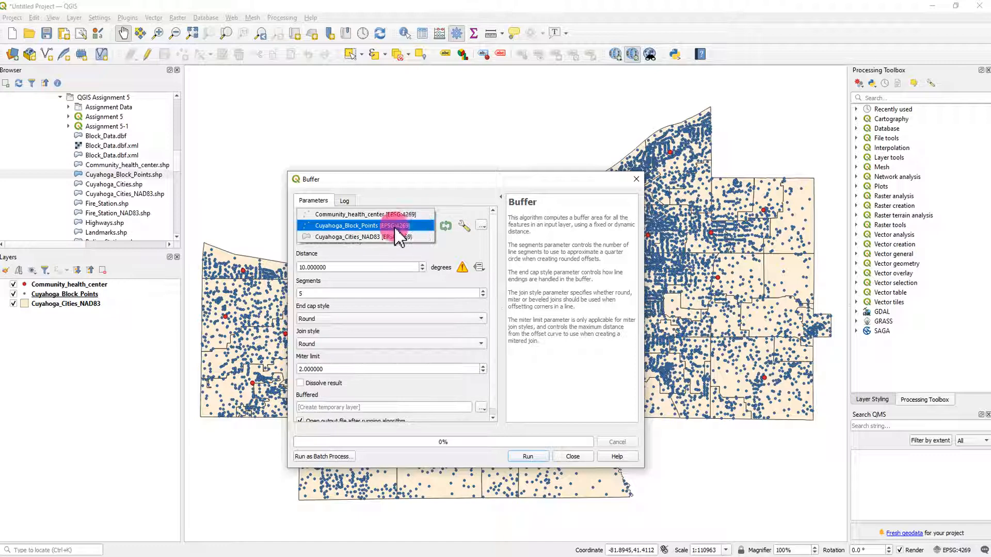
{"action": "left_click", "coordinate": [353, 213]}
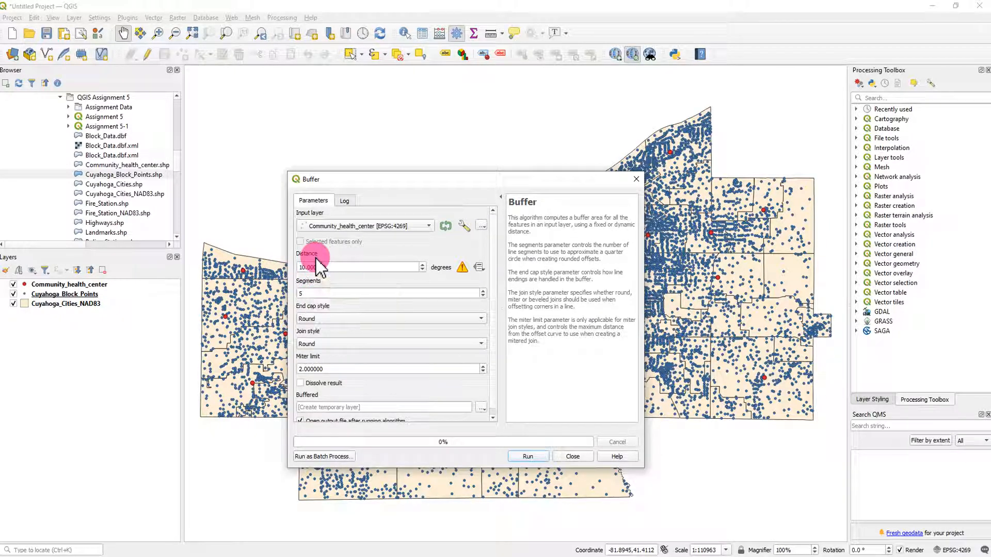
{"action": "left_click_drag", "start_coordinate": [339, 266], "coordinate": [295, 279]}
{"action": "type", "text": "1"}
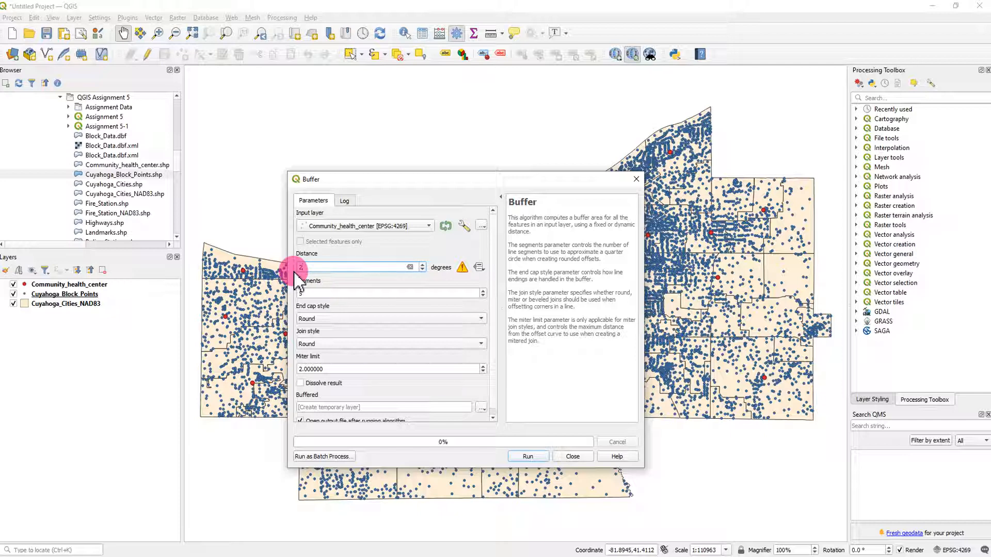
{"action": "left_click", "coordinate": [438, 270]}
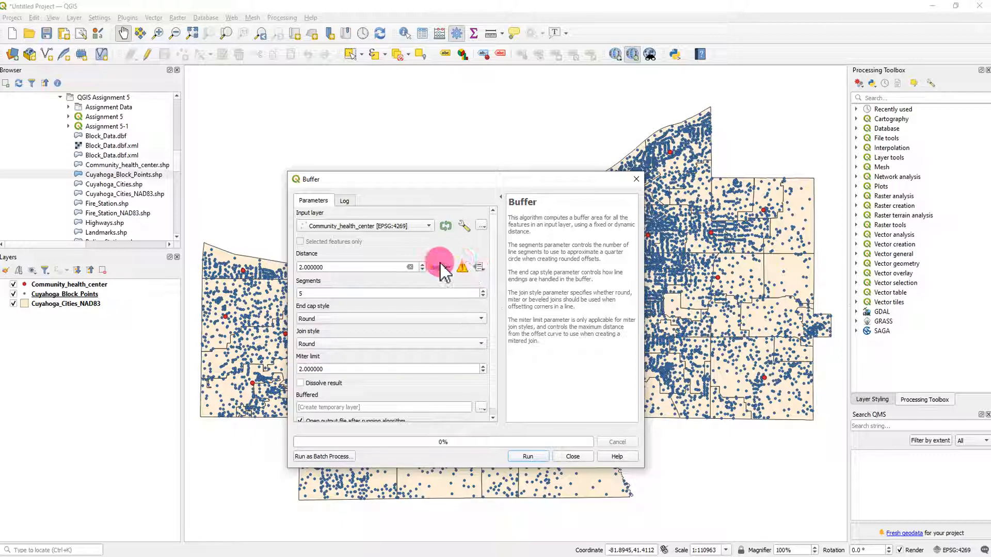
{"action": "mouse_move", "coordinate": [416, 182]}
{"action": "left_mouse_down"}
{"action": "mouse_move", "coordinate": [622, 182]}
{"action": "mouse_move", "coordinate": [416, 182]}
{"action": "left_mouse_up"}
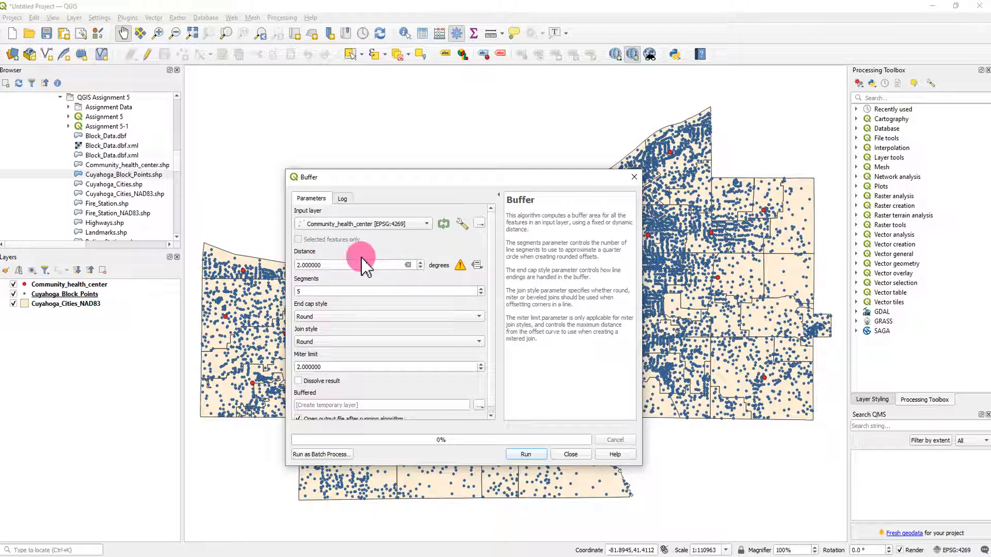
{"action": "left_click", "coordinate": [633, 177]}
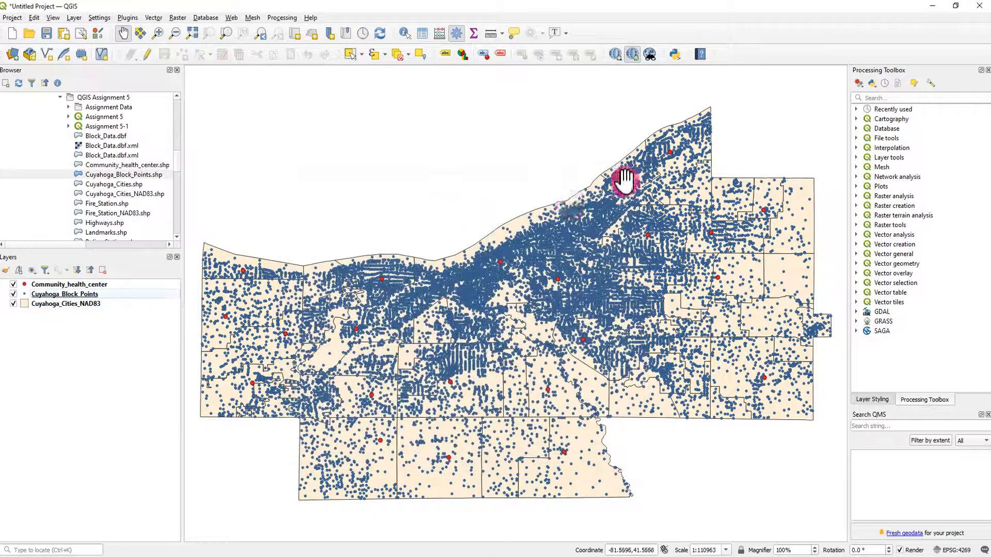
Step: Start exporting the Community_health_center layer's features as an ESRI Shapefile, entering CHC as the file name
{"action": "right_click", "coordinate": [101, 286]}
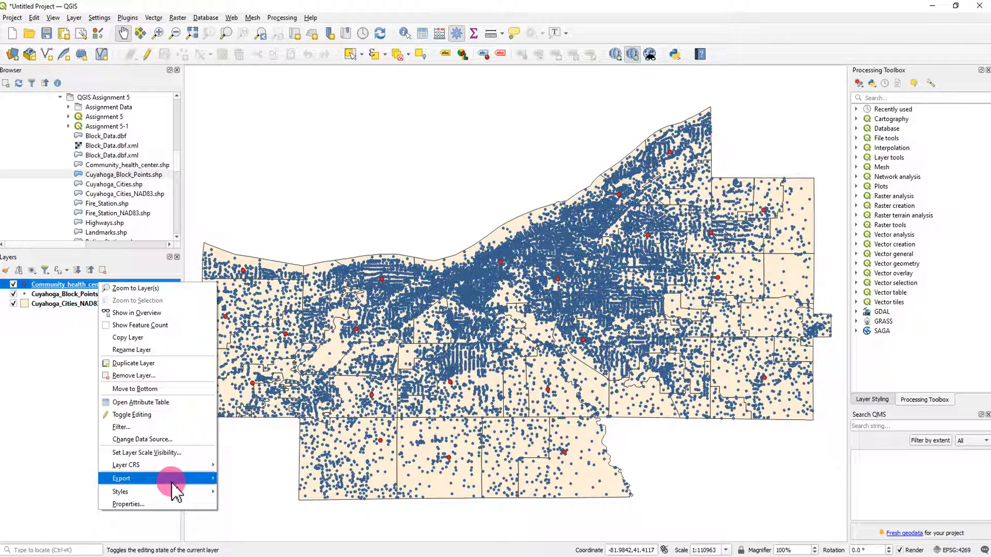
{"action": "mouse_move", "coordinate": [172, 480]}
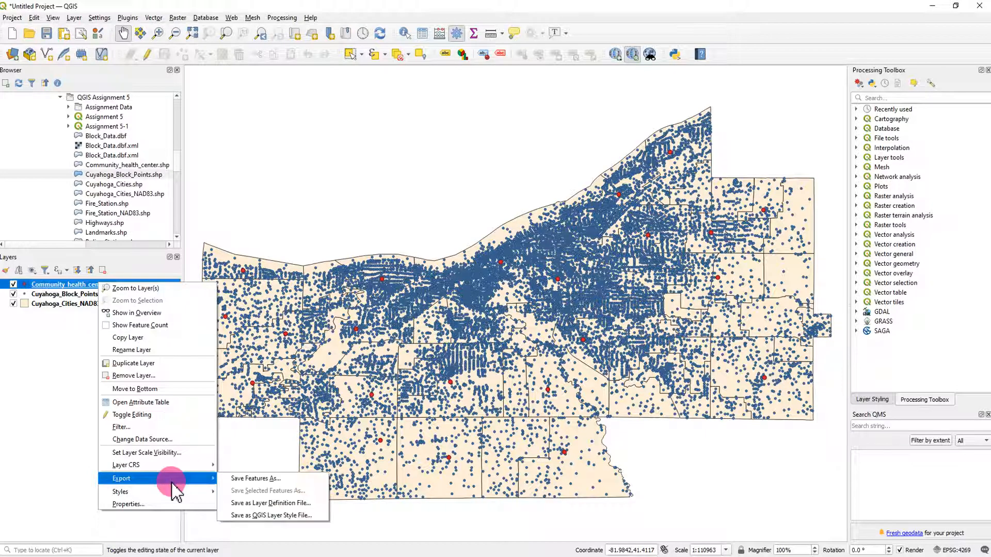
{"action": "left_click", "coordinate": [256, 479]}
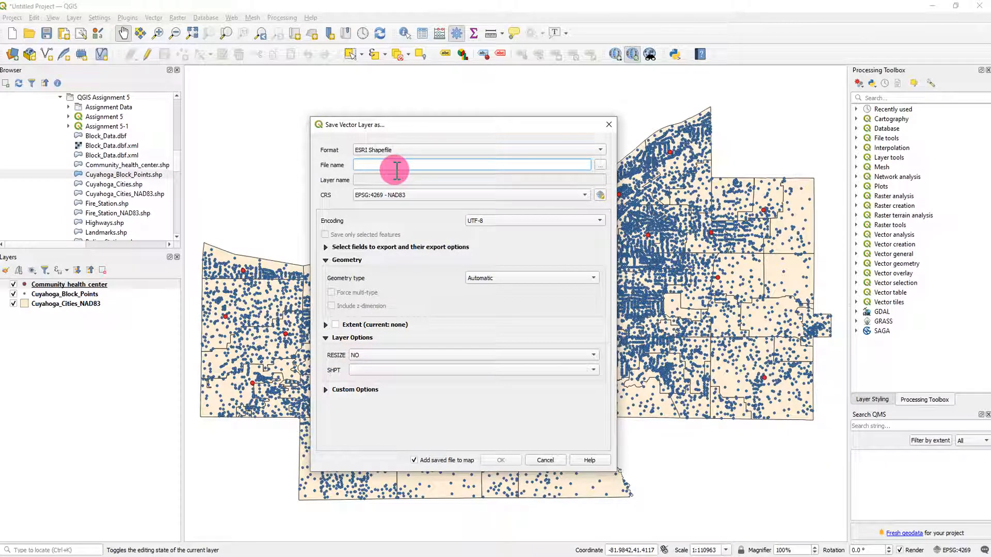
{"action": "left_click", "coordinate": [379, 166]}
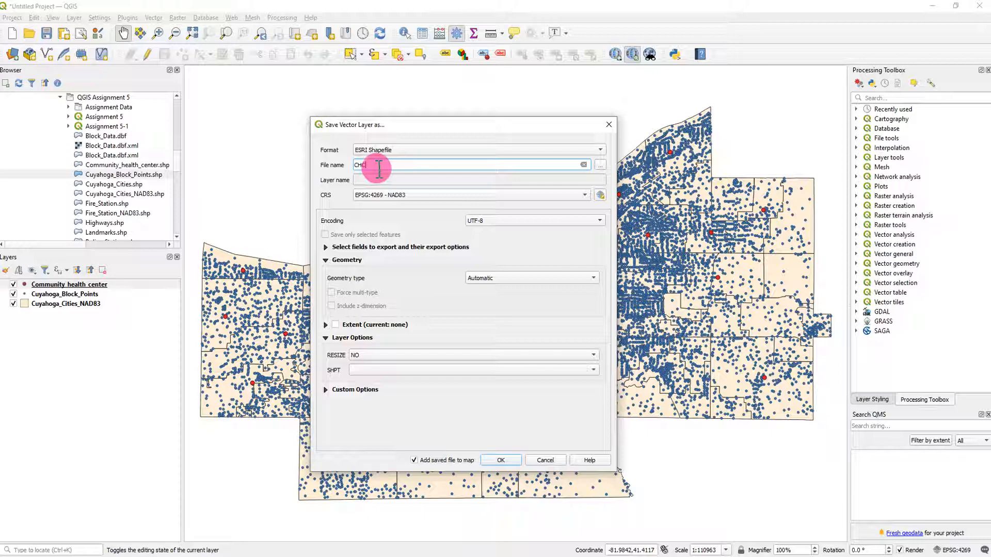
Step: Choose the QGIS Assignment 5 folder, inside GIS summer > QGIS Assignment on Local Disk (I:), as the export destination
{"action": "left_click", "coordinate": [600, 165]}
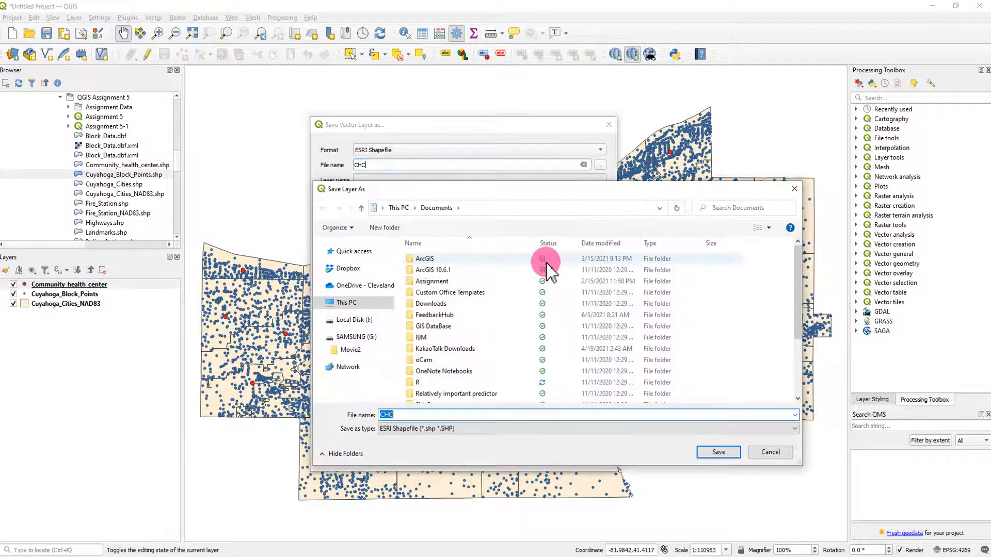
{"action": "left_click", "coordinate": [354, 319]}
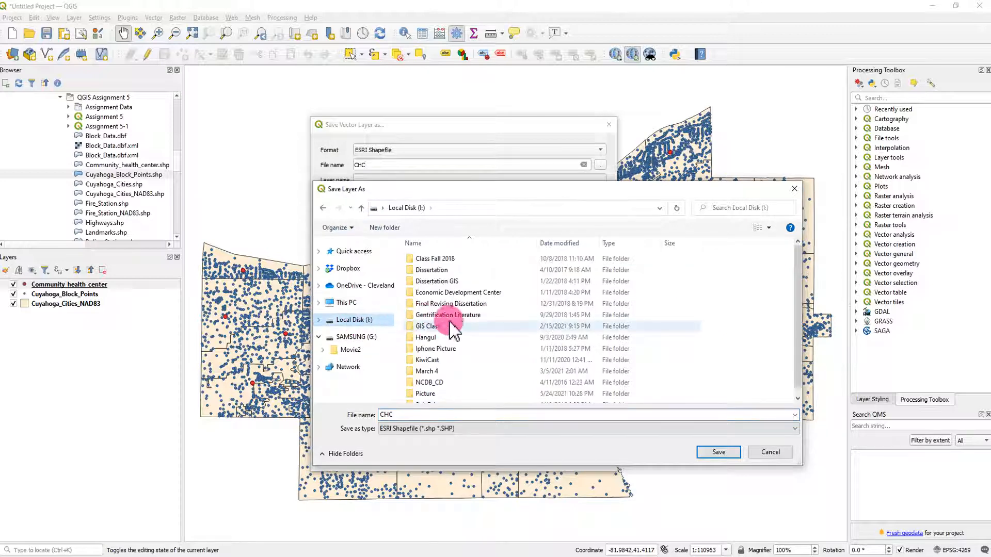
{"action": "left_click", "coordinate": [319, 337]}
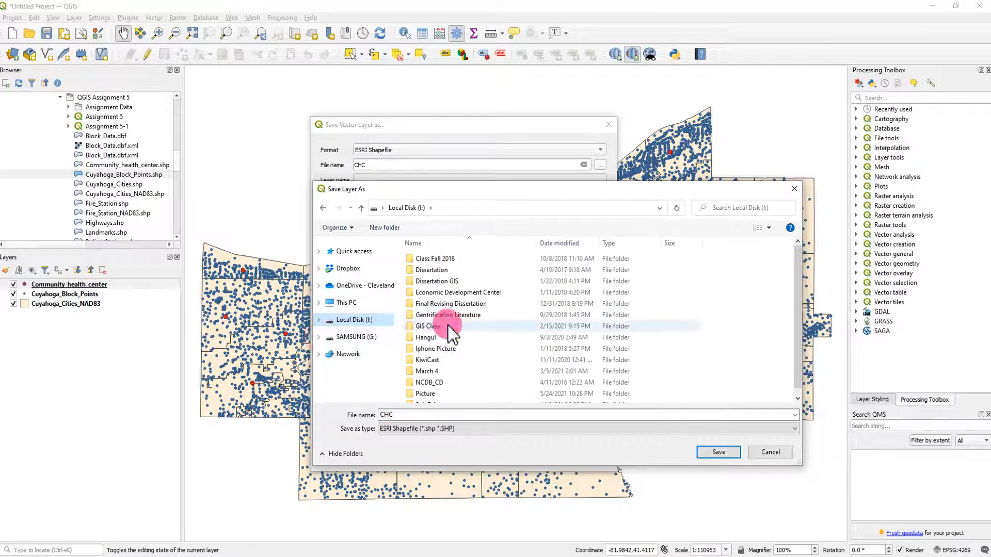
{"action": "double_click", "coordinate": [443, 330]}
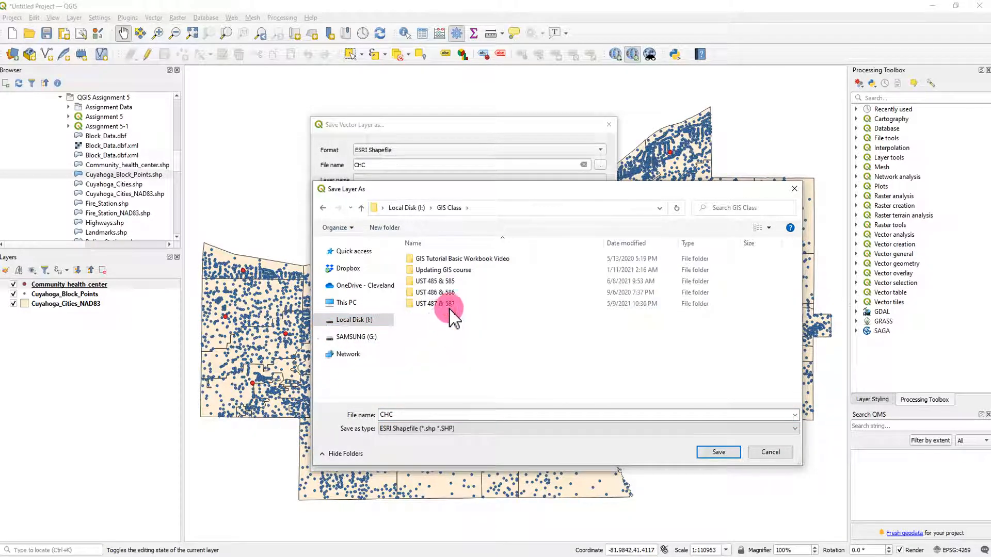
{"action": "double_click", "coordinate": [451, 284]}
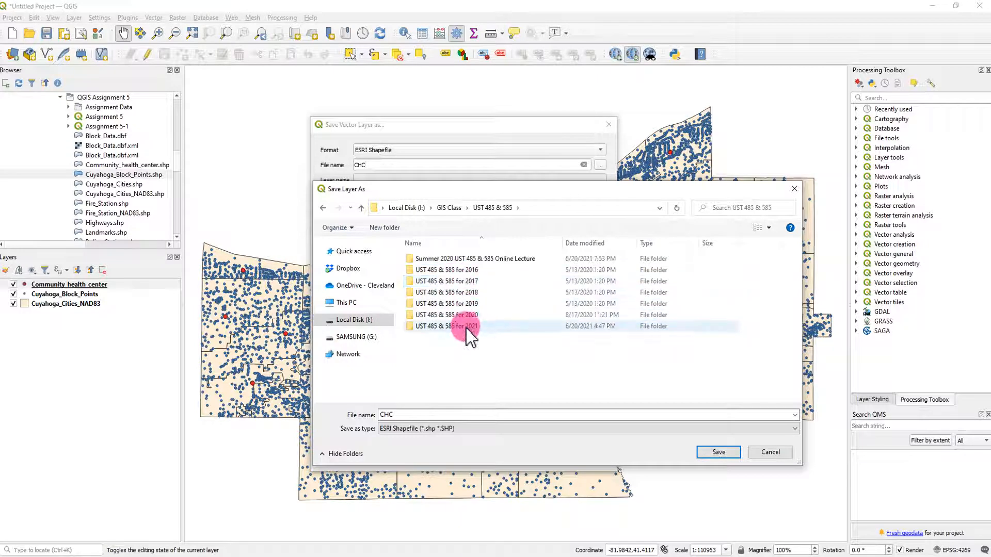
{"action": "double_click", "coordinate": [463, 326]}
{"action": "double_click", "coordinate": [456, 261]}
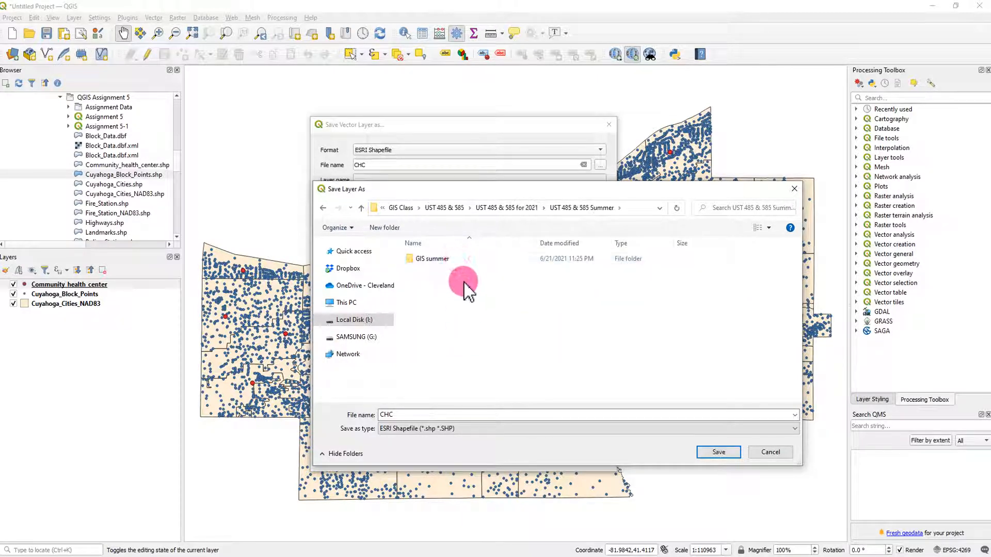
{"action": "double_click", "coordinate": [452, 260]}
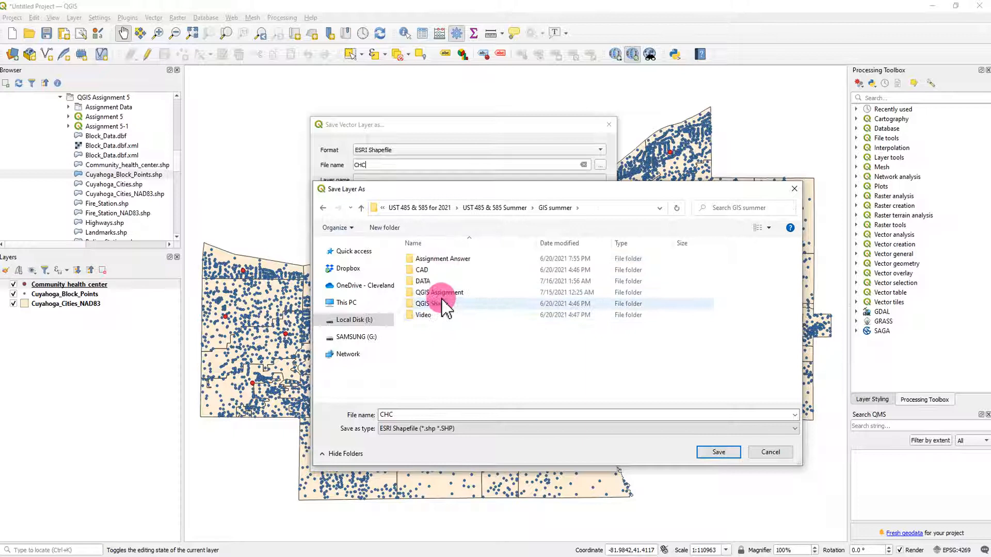
{"action": "double_click", "coordinate": [474, 299]}
{"action": "double_click", "coordinate": [475, 304]}
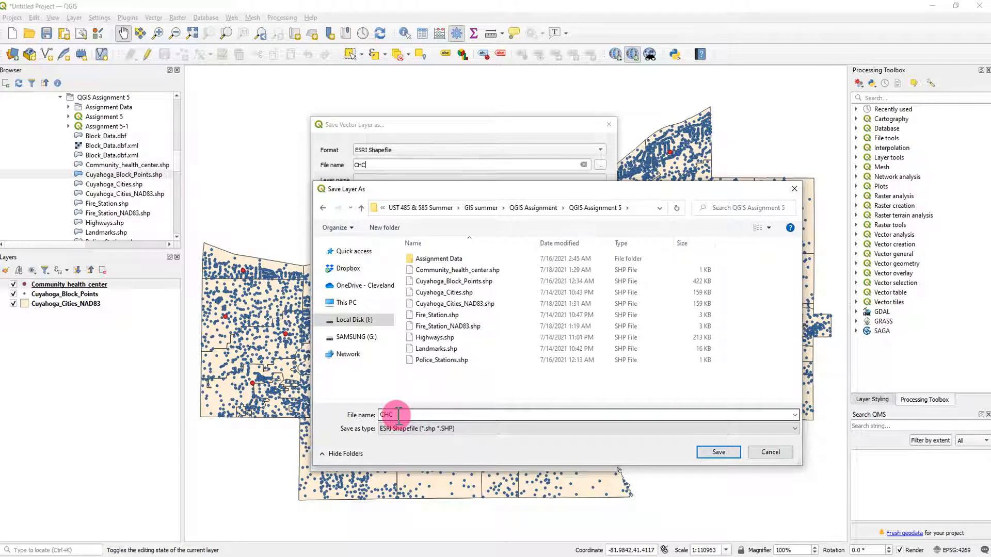
Step: Confirm CHC as the shapefile name and select the recently used NAD_1983_2011_StatePlane_Ohio_North_FIPS_3401 system for the export
{"action": "left_click_drag", "start_coordinate": [435, 413], "coordinate": [399, 415]}
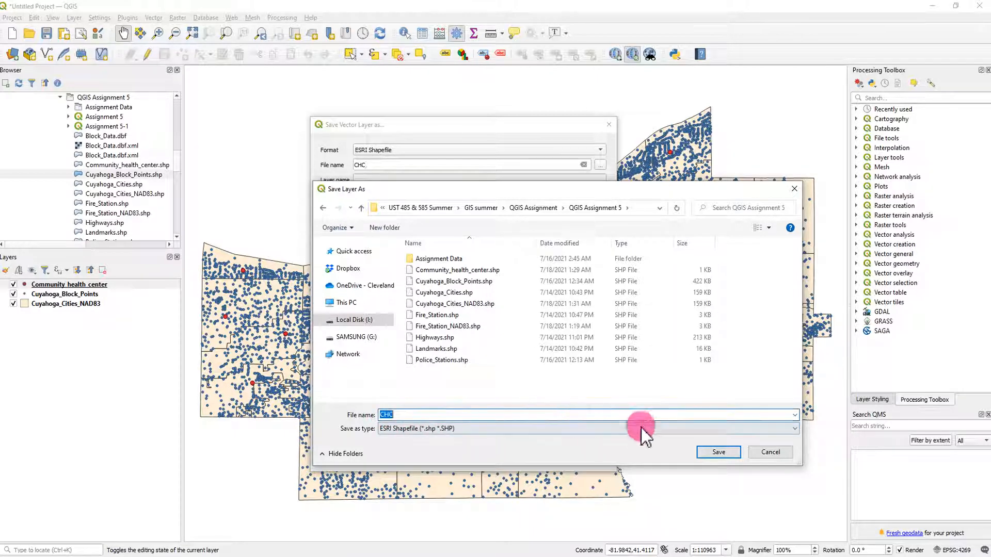
{"action": "left_click", "coordinate": [715, 453]}
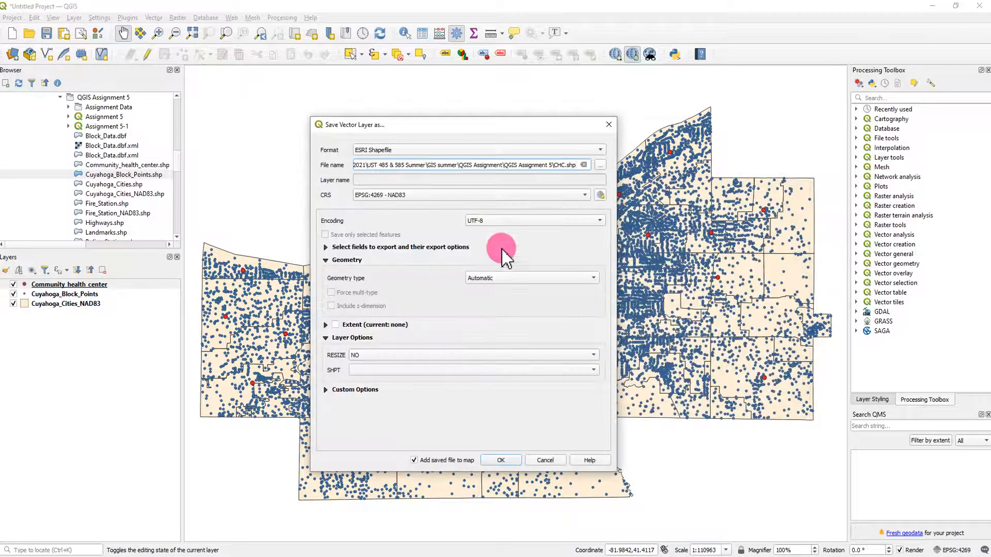
{"action": "left_click", "coordinate": [600, 195]}
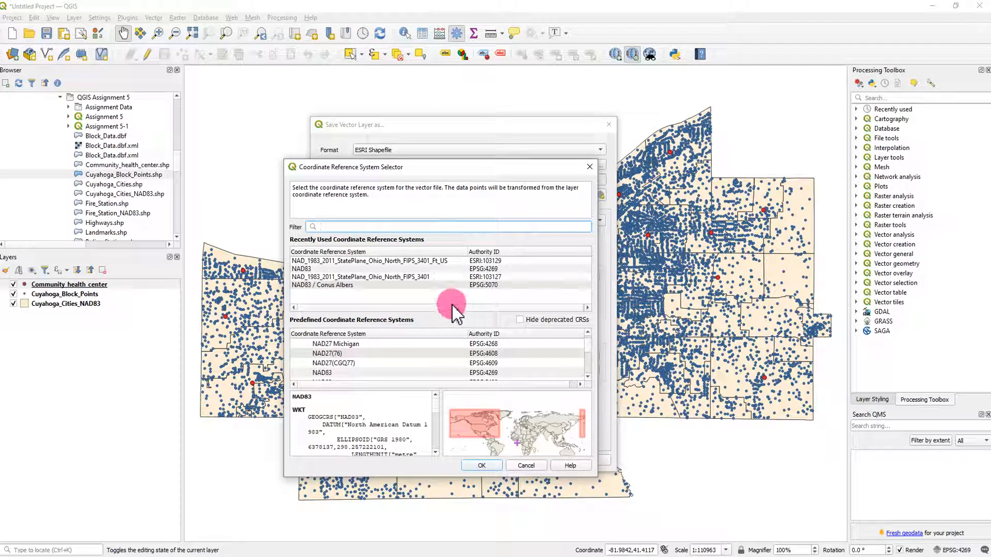
{"action": "left_click", "coordinate": [347, 277]}
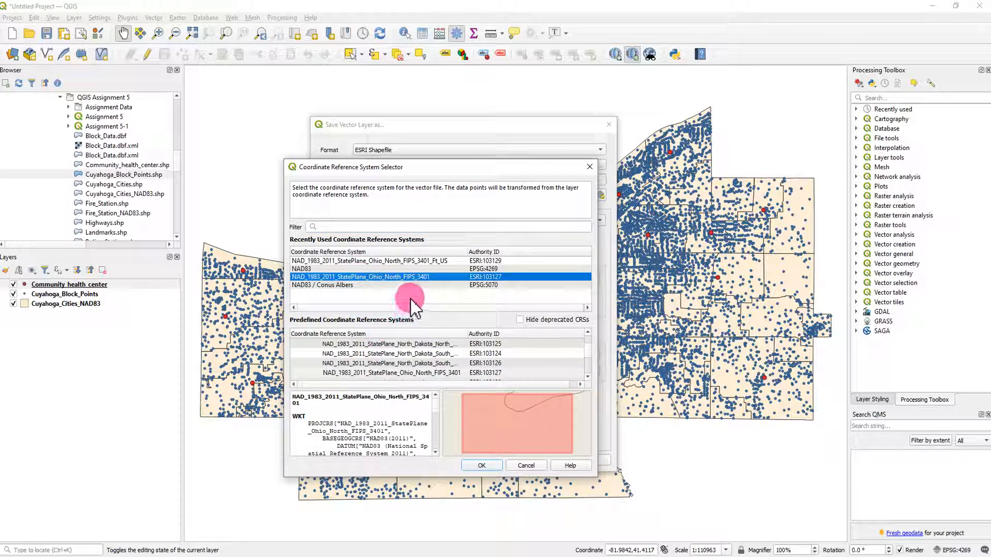
Step: Filter the coordinate reference systems by "ohio" and clear the filter again
{"action": "left_click", "coordinate": [342, 223]}
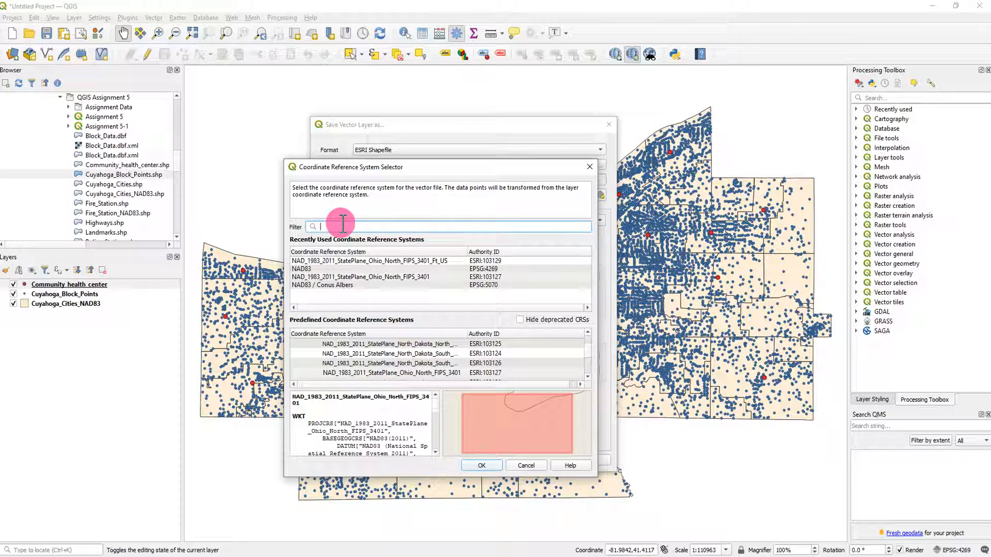
{"action": "type", "text": "ohio"}
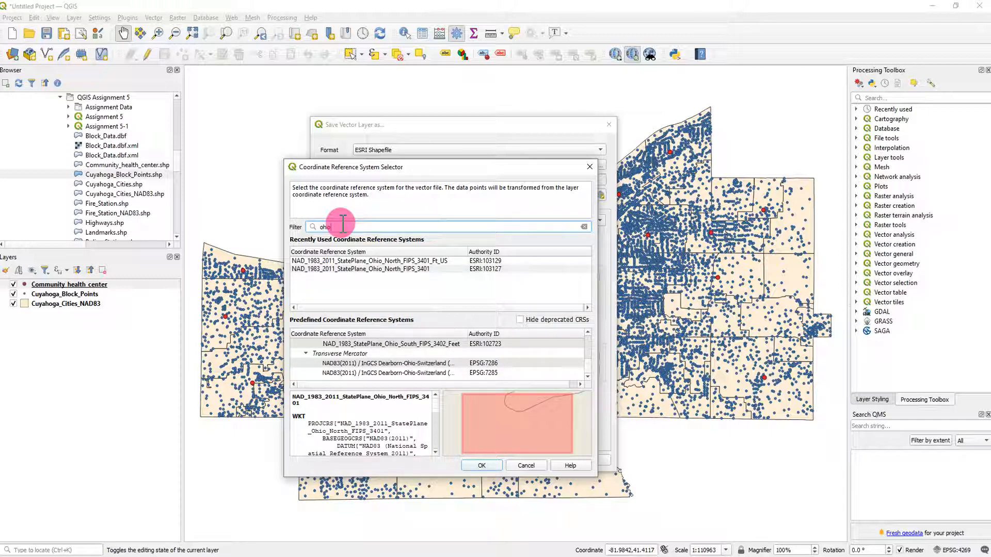
{"action": "key", "text": "BackSpace"}
{"action": "key", "text": "BackSpace"}
{"action": "key", "text": "BackSpace"}
{"action": "key", "text": "BackSpace"}
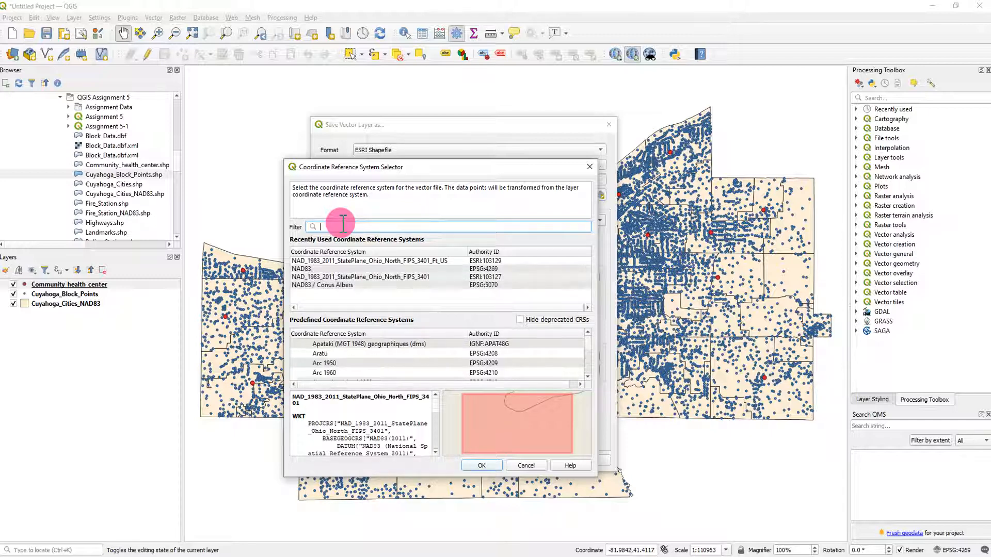
Step: Filter the coordinate reference systems by "stateplane_Ohio" and widen the name column of the predefined systems to show full names
{"action": "type", "text": "state"}
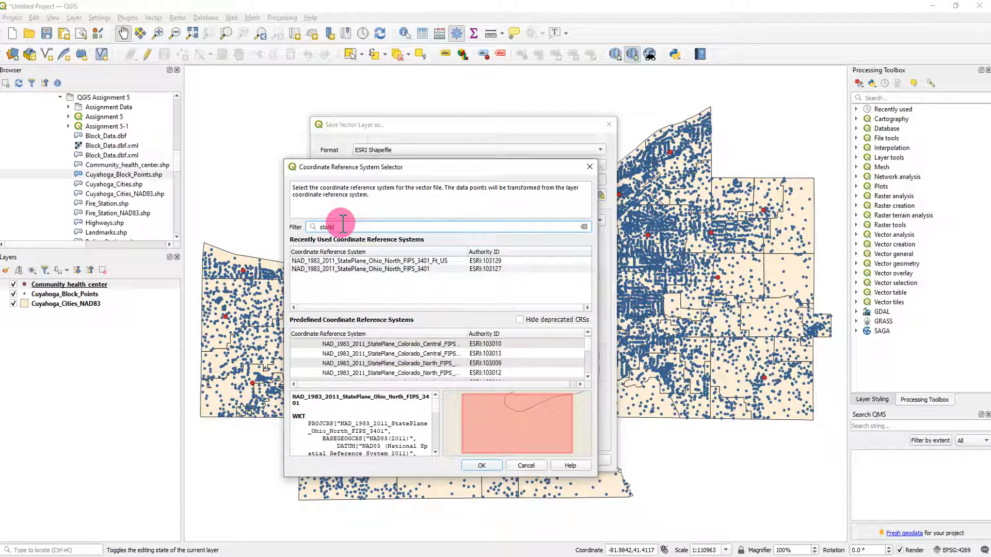
{"action": "type", "text": "plane"}
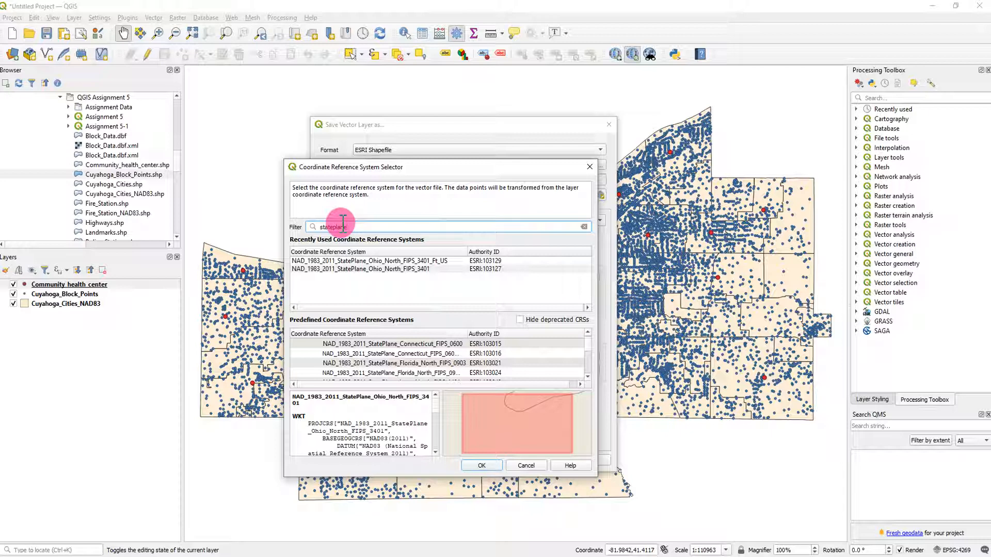
{"action": "type", "text": "_Ohio"}
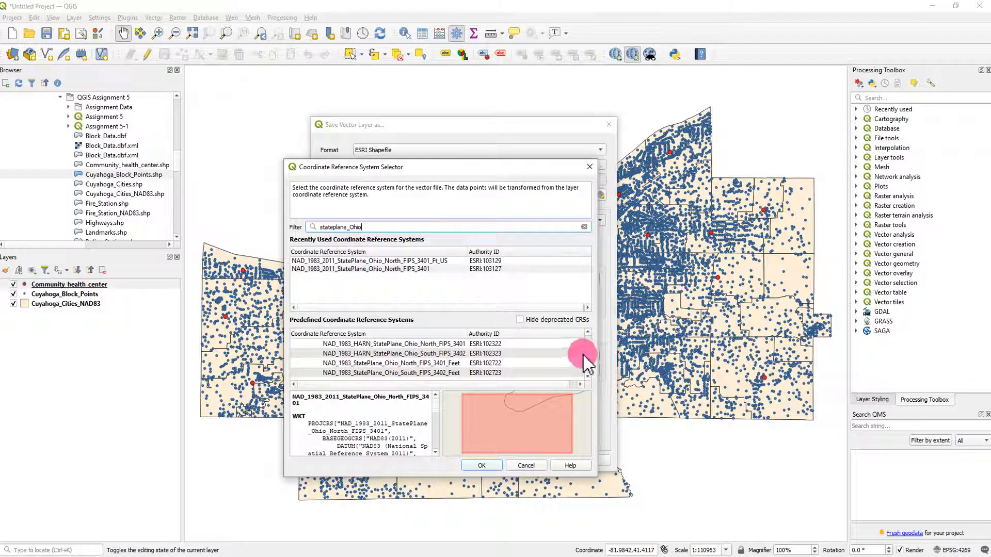
{"action": "scroll", "coordinate": [591, 355], "scroll_direction": "up", "scroll_amount": 2}
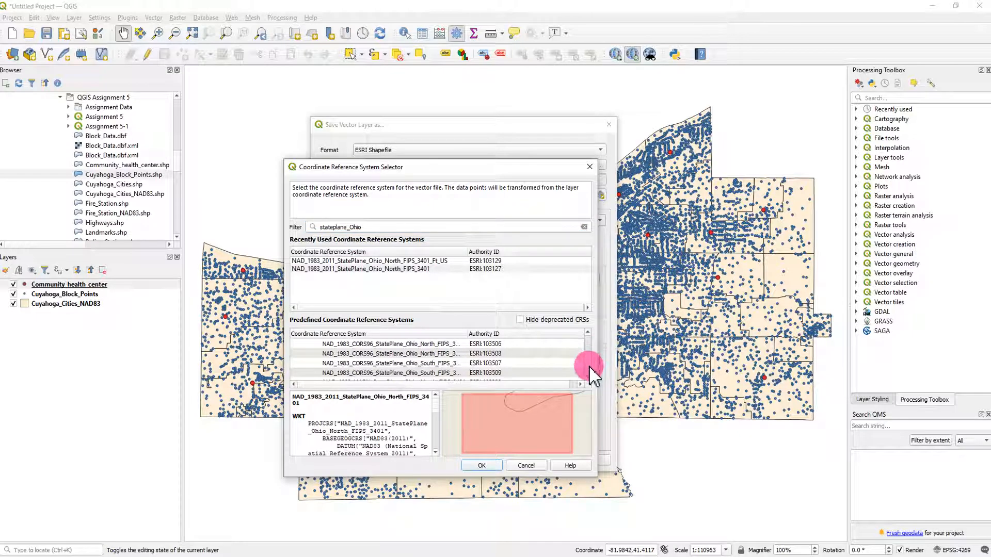
{"action": "scroll", "coordinate": [590, 367], "scroll_direction": "down", "scroll_amount": 2}
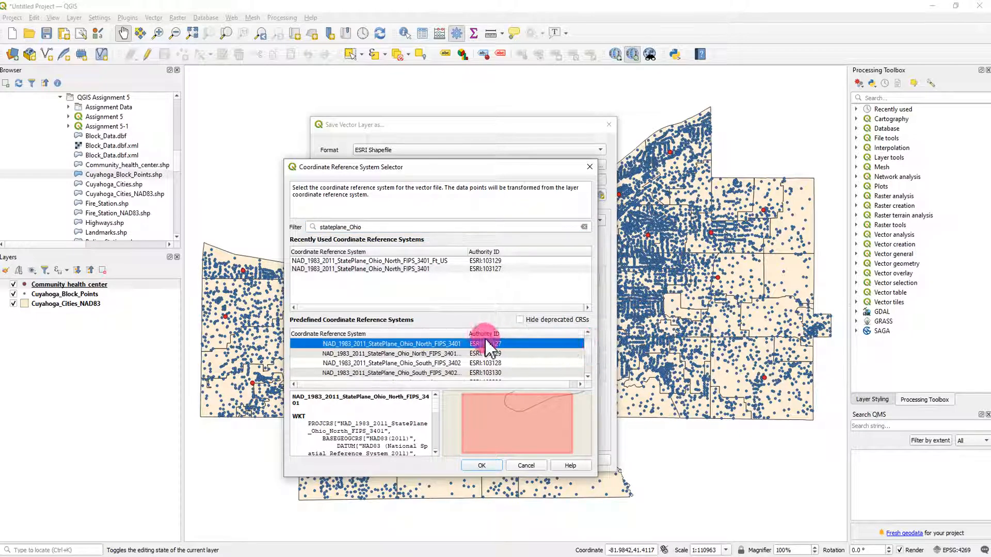
{"action": "left_click_drag", "start_coordinate": [472, 334], "coordinate": [513, 340]}
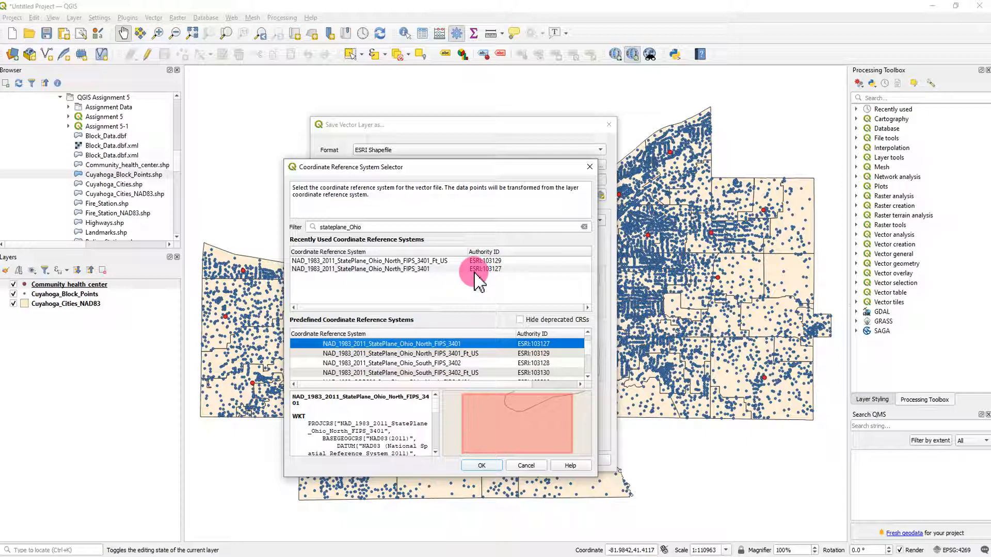
Step: Assign NAD_1983_2011_StatePlane_Ohio_North_FIPS_3401 (ESRI:103127) as the export CRS and export the CHC shapefile, adding it to the map
{"action": "left_click", "coordinate": [407, 270]}
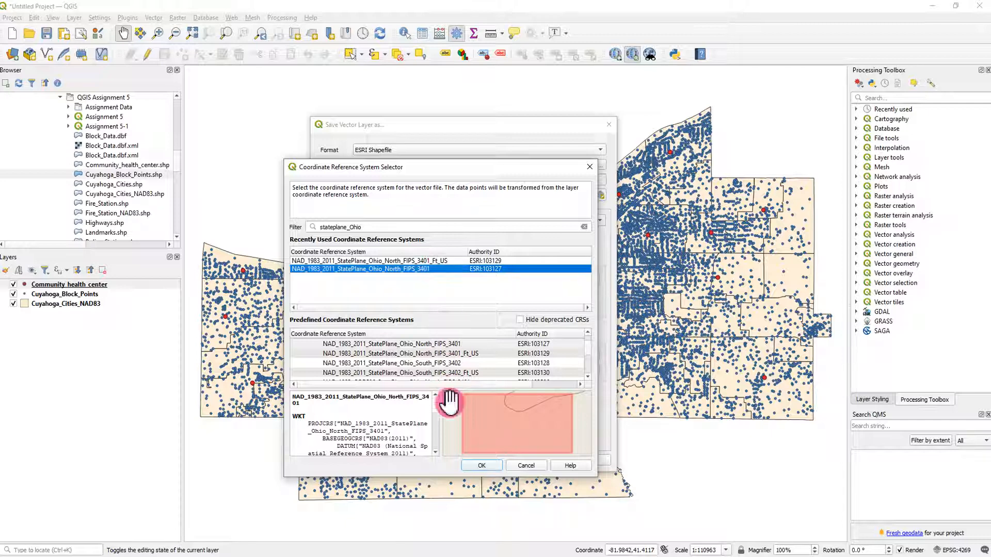
{"action": "left_click", "coordinate": [480, 465]}
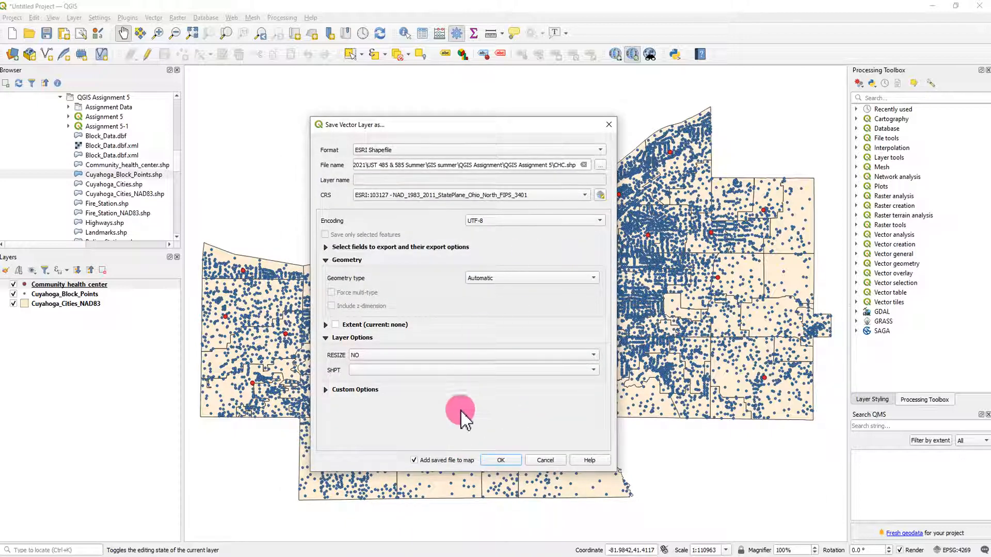
{"action": "left_click", "coordinate": [500, 460]}
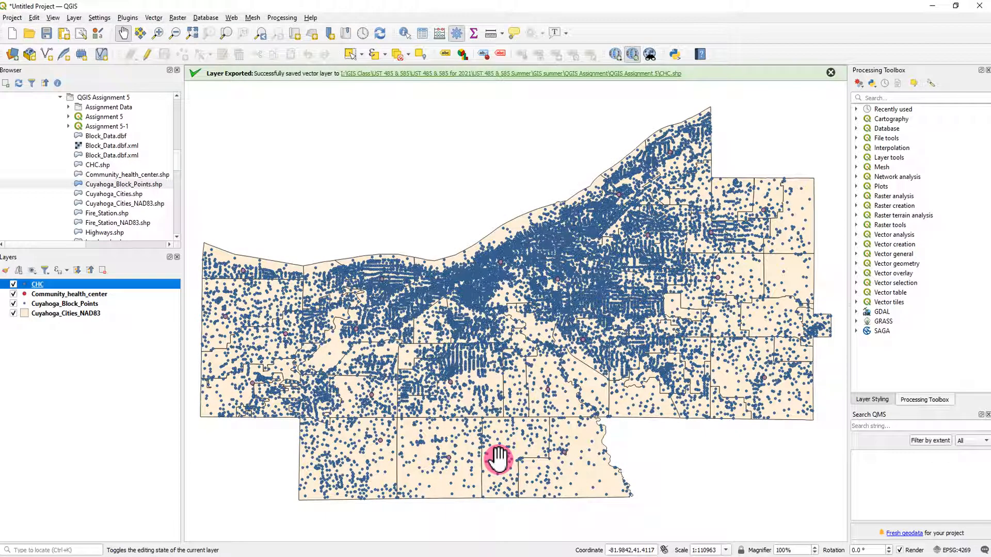
Step: Hide the Community_health_center and Cuyahoga_Block_Points layers to inspect the CHC points, and show the block points again
{"action": "left_click", "coordinate": [13, 304]}
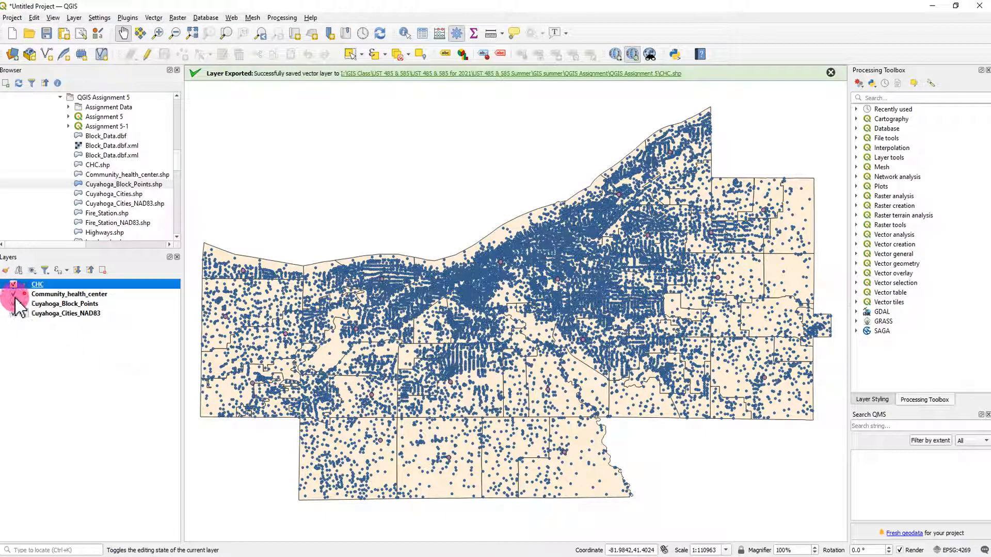
{"action": "left_click", "coordinate": [14, 294]}
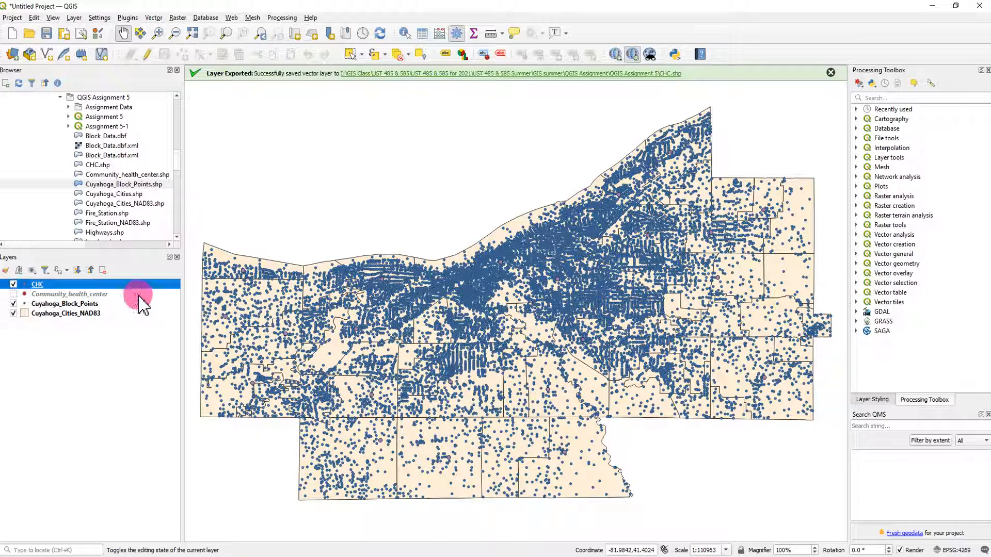
{"action": "left_click", "coordinate": [14, 304]}
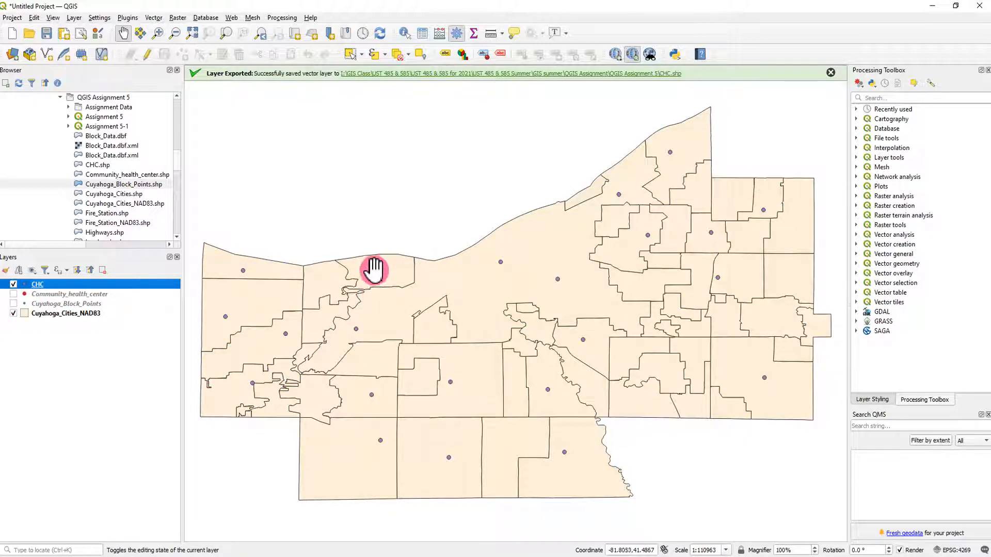
{"action": "left_click", "coordinate": [14, 303]}
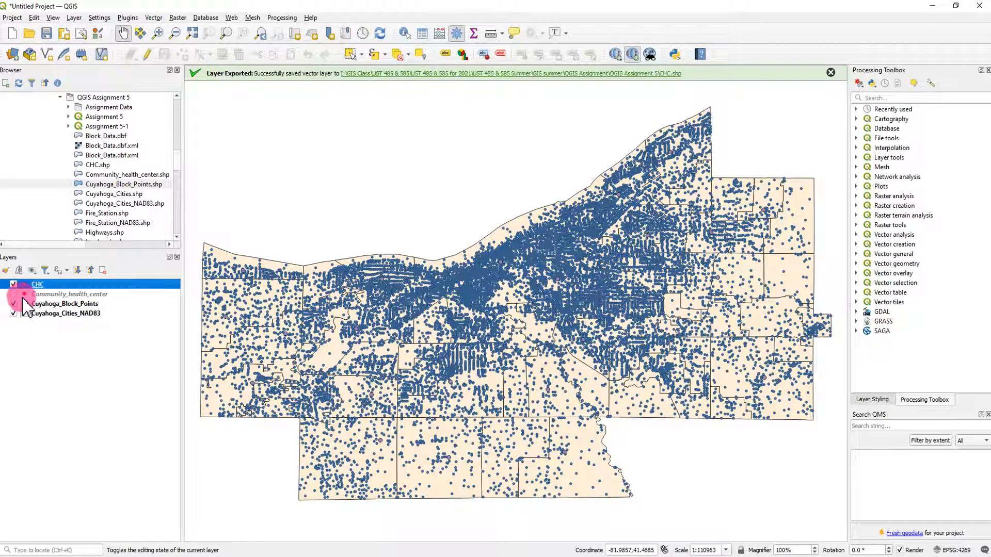
Step: Remove the original Community_health_center layer from the project
{"action": "right_click", "coordinate": [46, 294]}
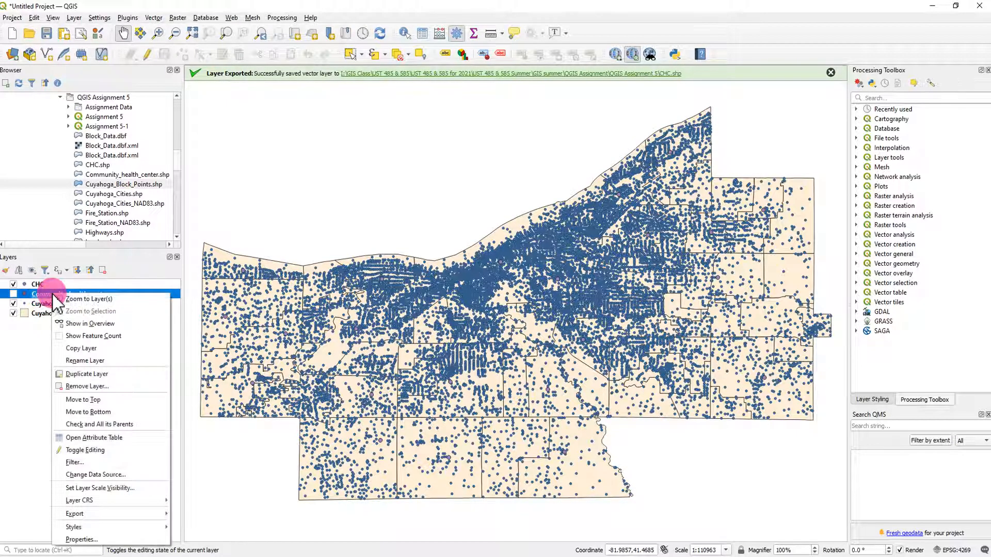
{"action": "left_click", "coordinate": [106, 385]}
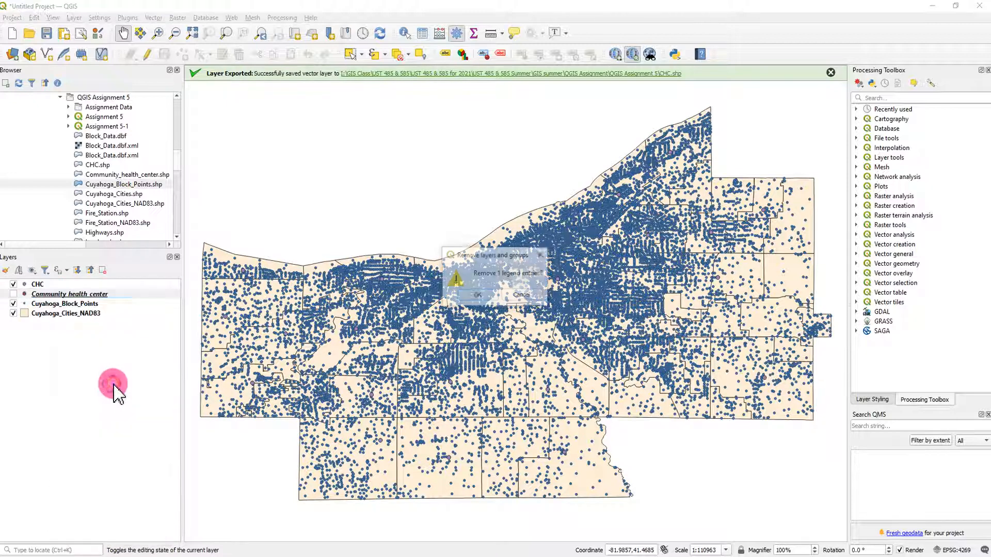
{"action": "left_click", "coordinate": [476, 295]}
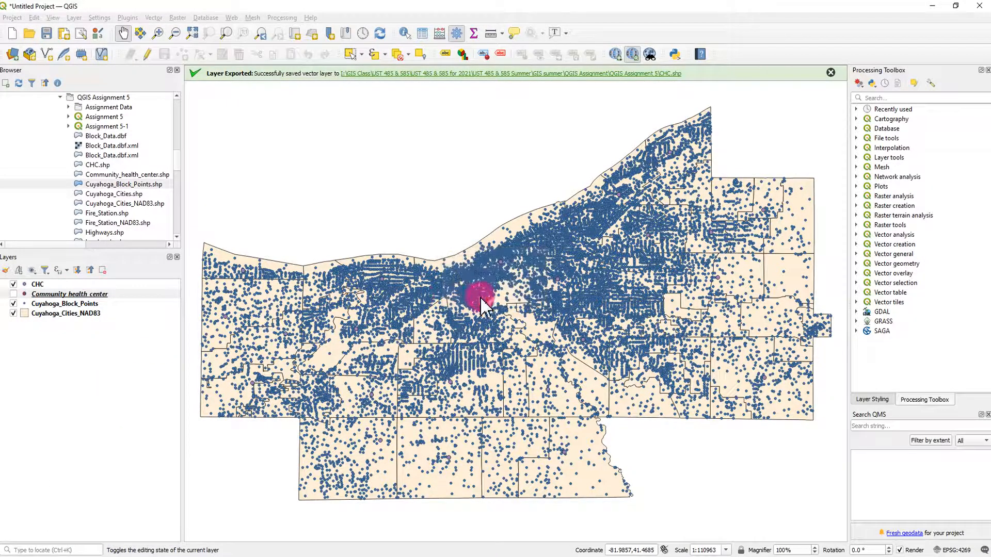
Step: Style the CHC layer with the dot red symbol at a size of 2 millimeters
{"action": "left_click", "coordinate": [24, 286]}
{"action": "double_click", "coordinate": [24, 285]}
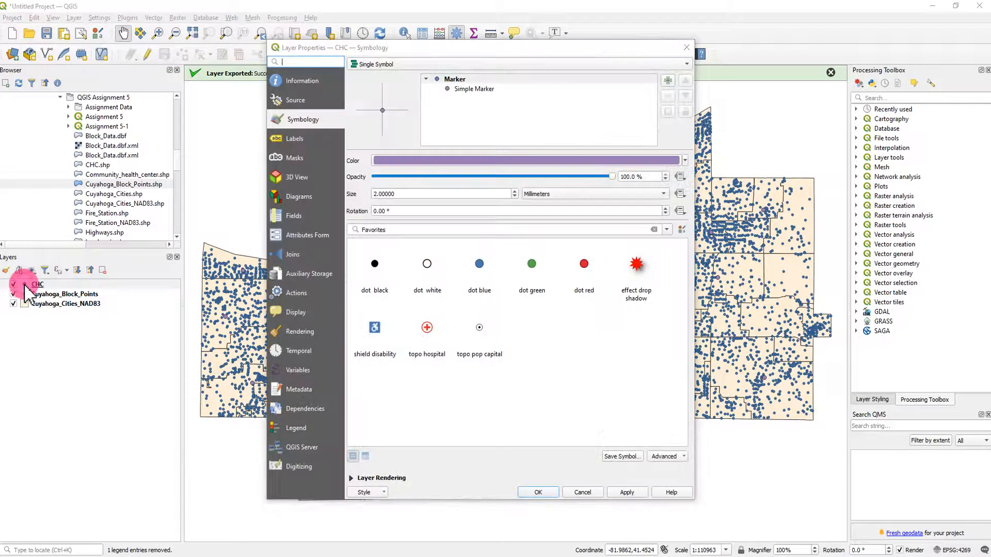
{"action": "left_click", "coordinate": [582, 266]}
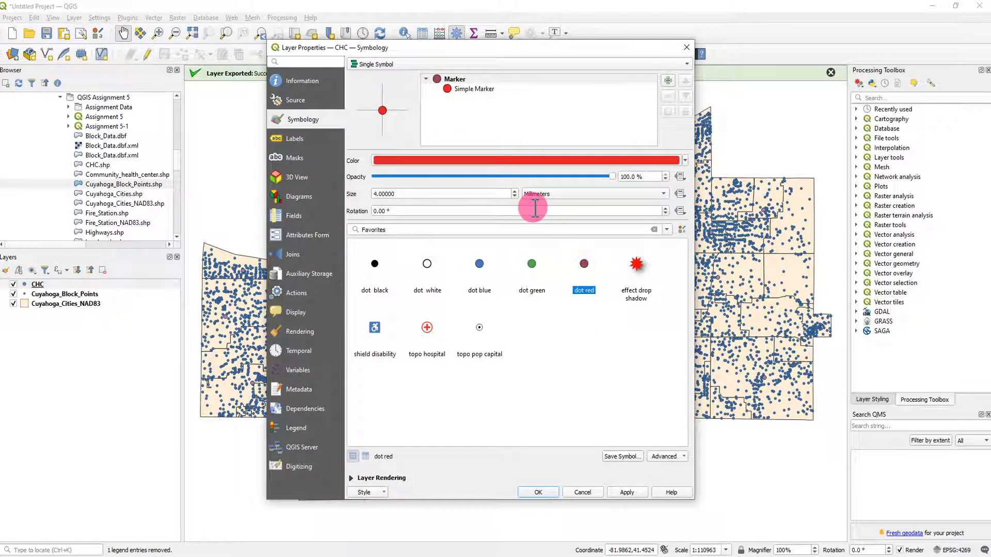
{"action": "left_click_drag", "start_coordinate": [409, 194], "coordinate": [351, 207]}
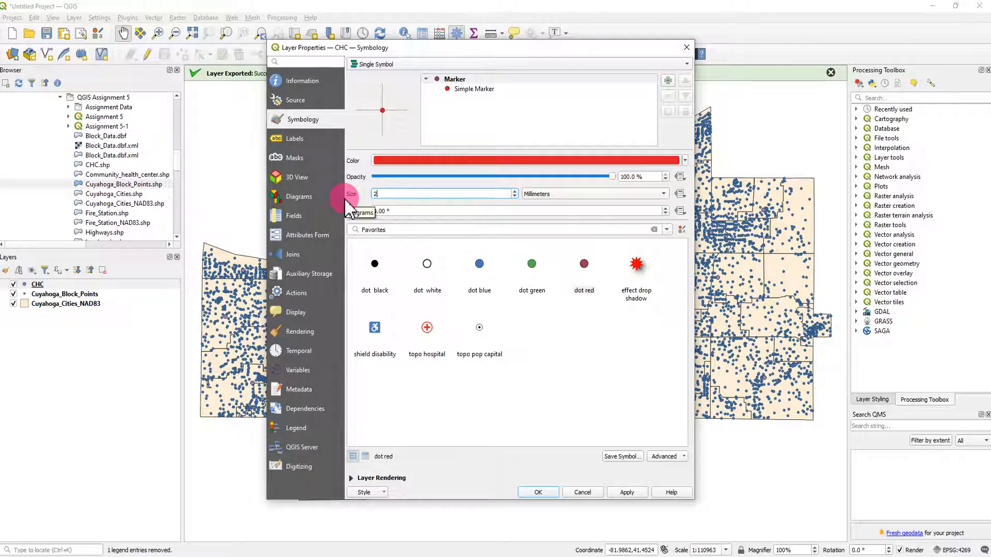
{"action": "left_click", "coordinate": [538, 492]}
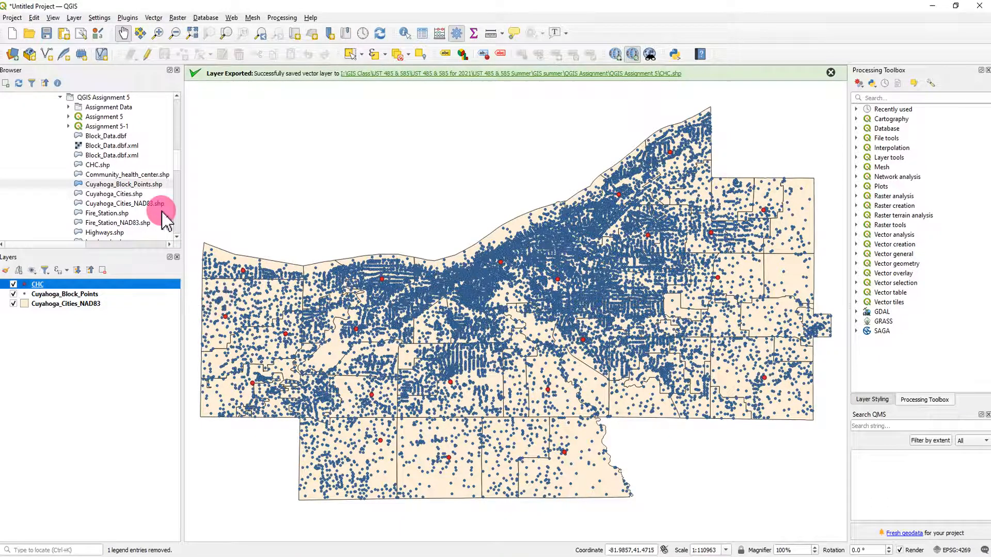
Step: Start the Buffer geoprocessing tool on the CHC layer and set the buffer distance to 2 miles
{"action": "left_click", "coordinate": [154, 18]}
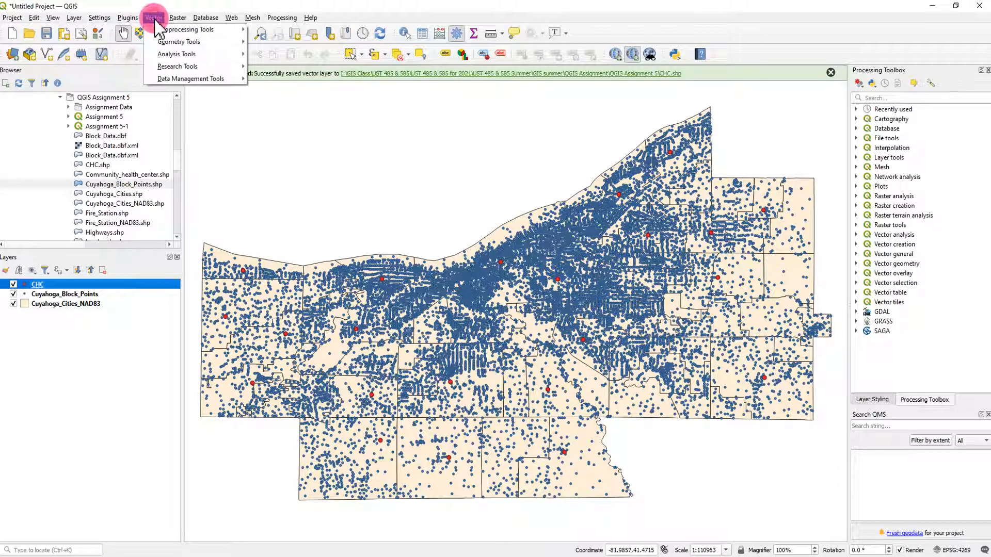
{"action": "left_click", "coordinate": [192, 29]}
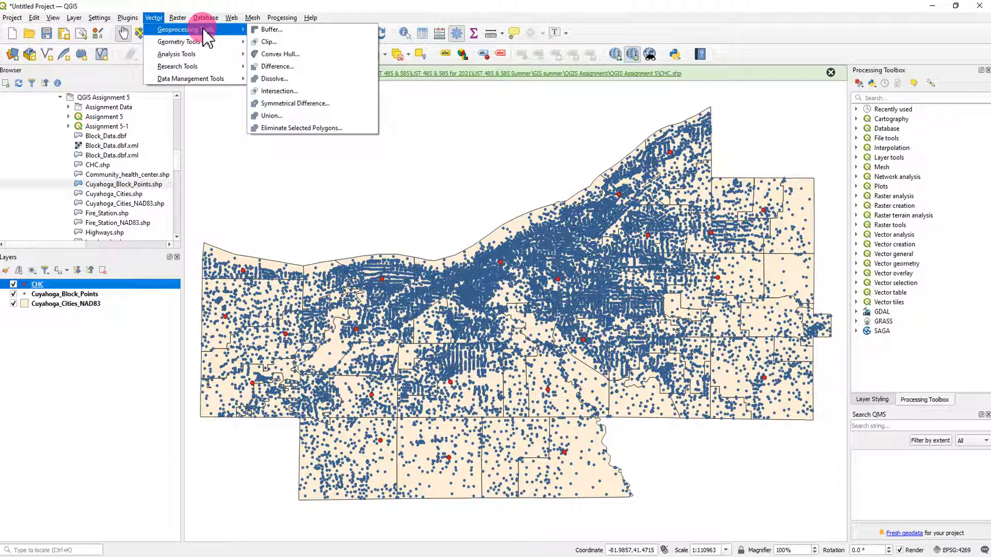
{"action": "left_click", "coordinate": [278, 30]}
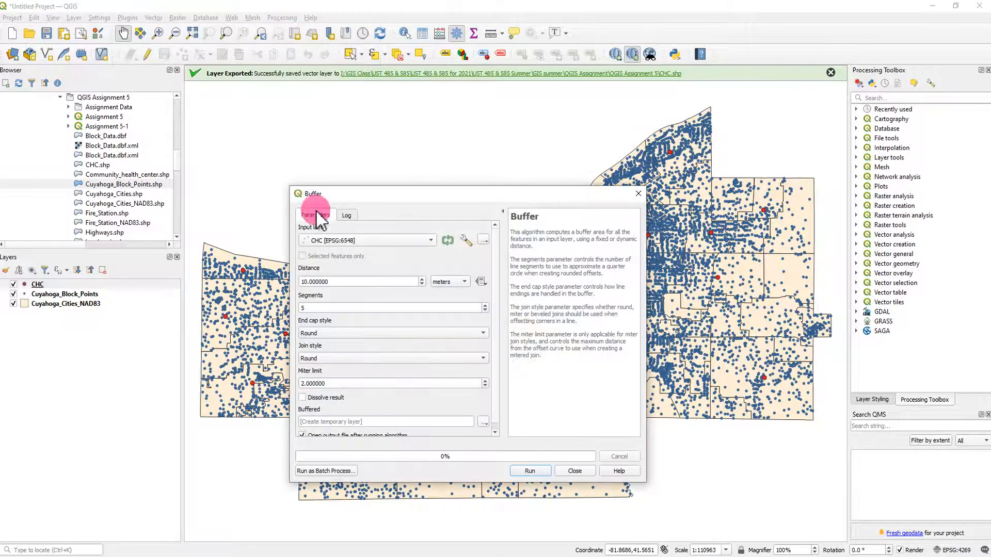
{"action": "left_click", "coordinate": [465, 283]}
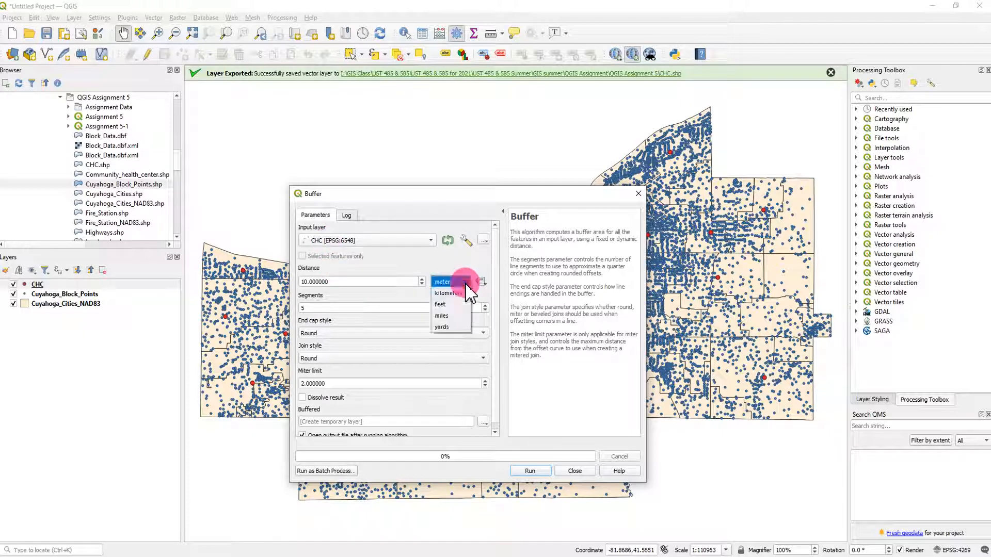
{"action": "left_click", "coordinate": [452, 316]}
{"action": "left_click_drag", "start_coordinate": [351, 281], "coordinate": [272, 279]}
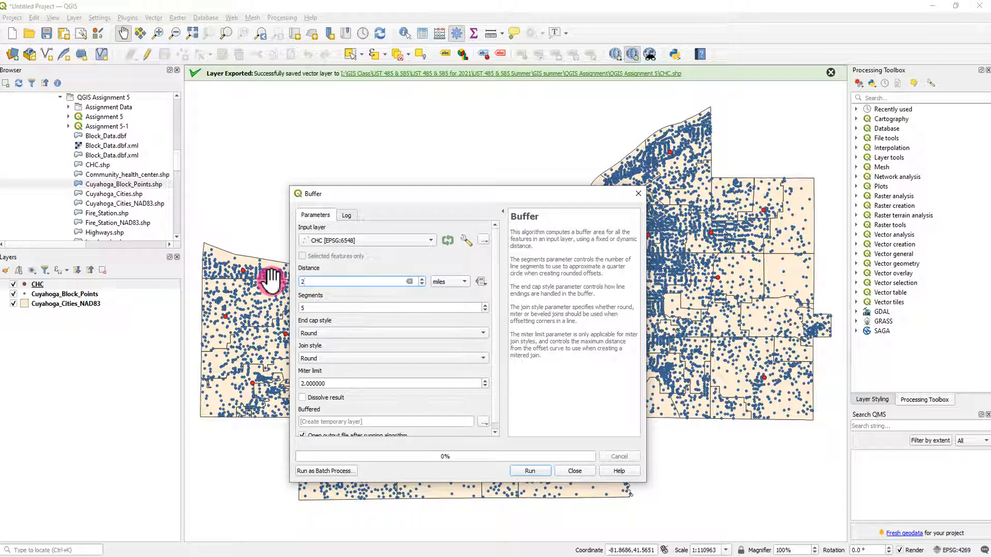
{"action": "type", "text": "2"}
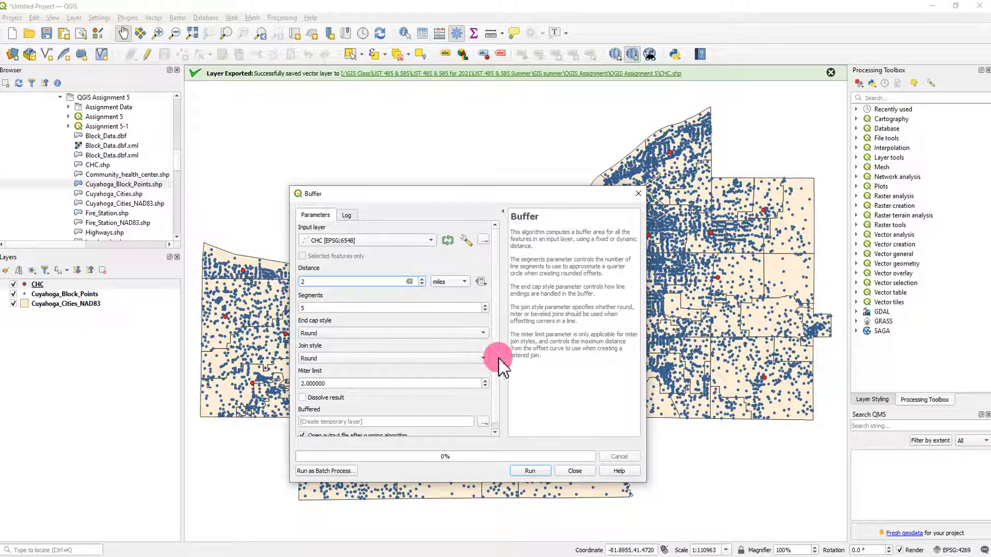
{"action": "scroll", "coordinate": [498, 403], "scroll_direction": "down", "scroll_amount": 1}
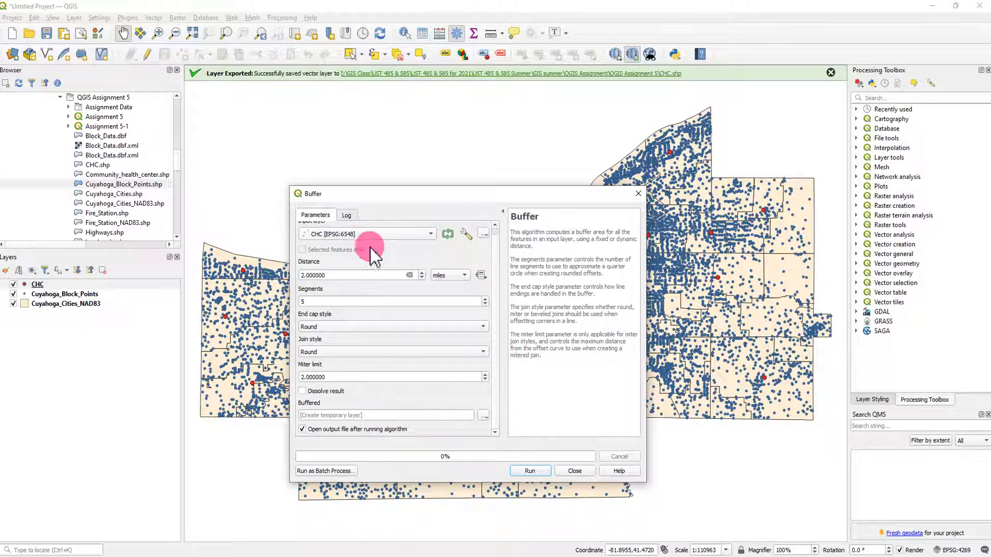
{"action": "left_click", "coordinate": [483, 416]}
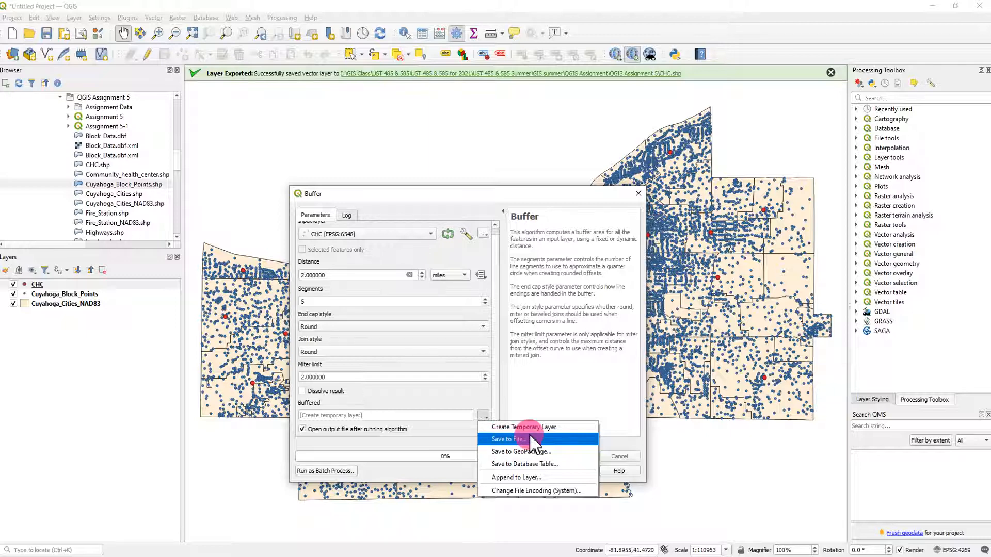
{"action": "left_click", "coordinate": [409, 406]}
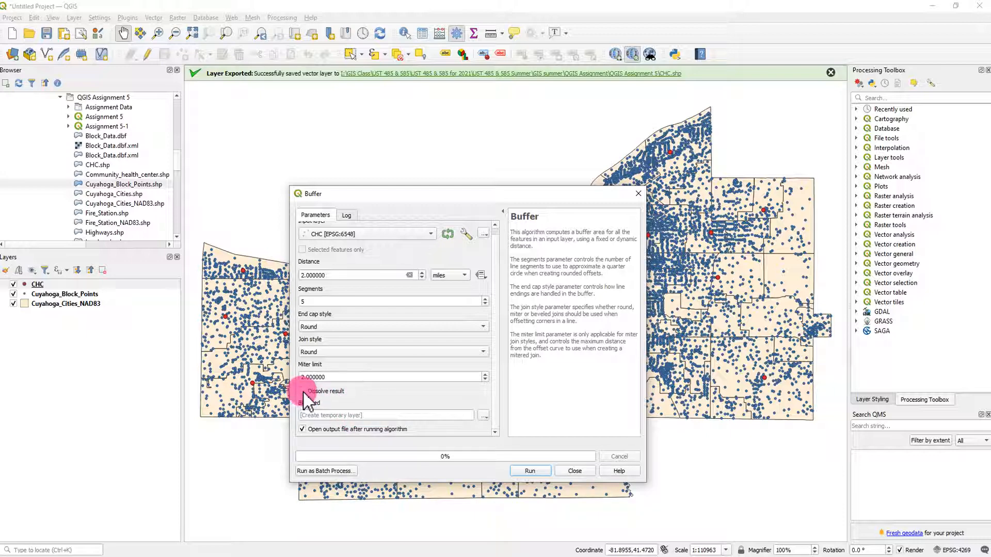
{"action": "left_click", "coordinate": [305, 393]}
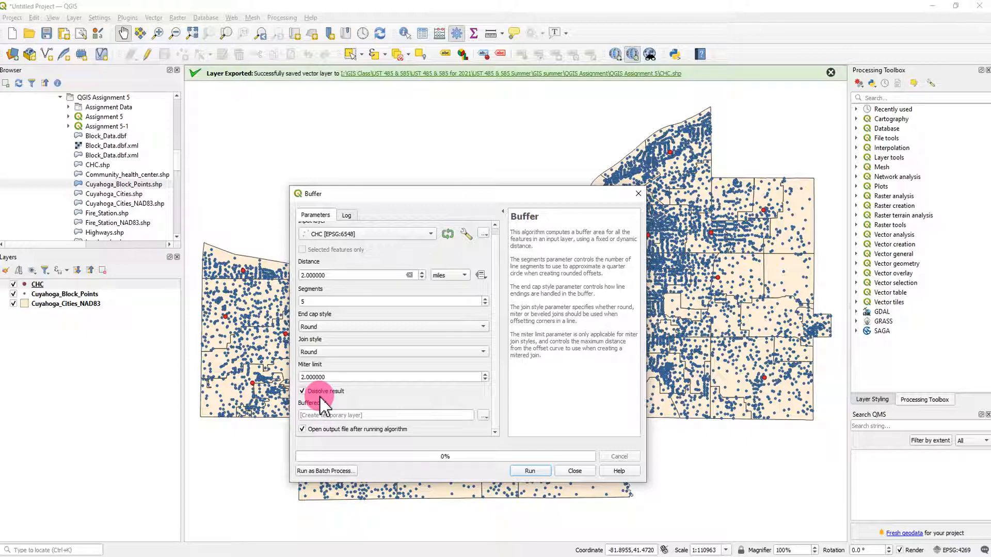
{"action": "left_click_drag", "start_coordinate": [442, 197], "coordinate": [669, 239]}
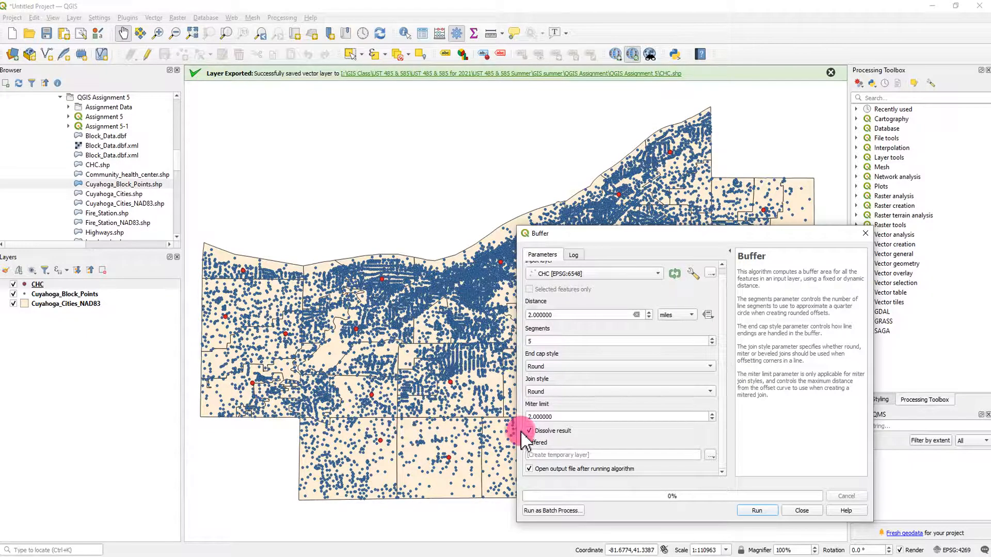
{"action": "left_click", "coordinate": [529, 431]}
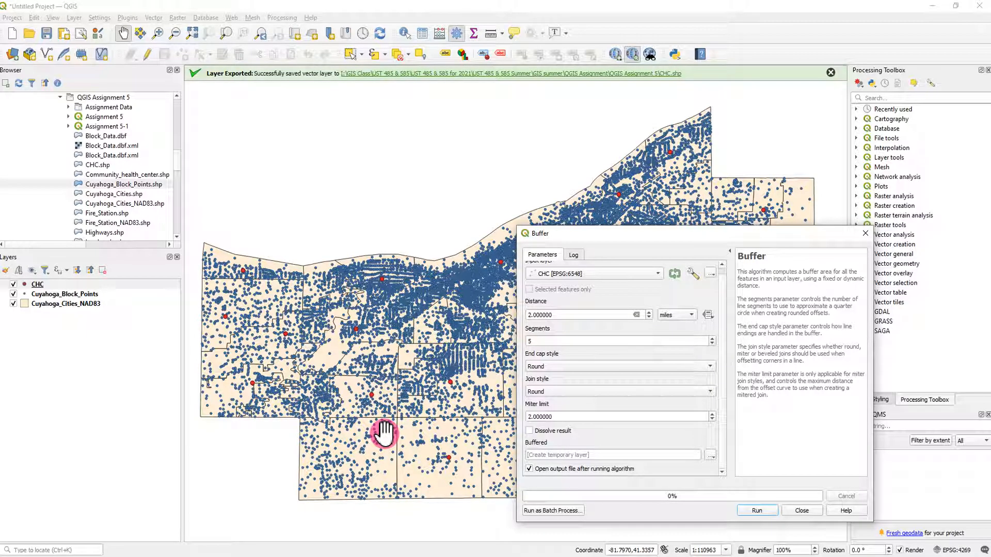
Step: Run the 2-mile Buffer on the CHC layer without dissolving, output it as a temporary layer, and close the tool
{"action": "left_click_drag", "start_coordinate": [629, 233], "coordinate": [501, 199]}
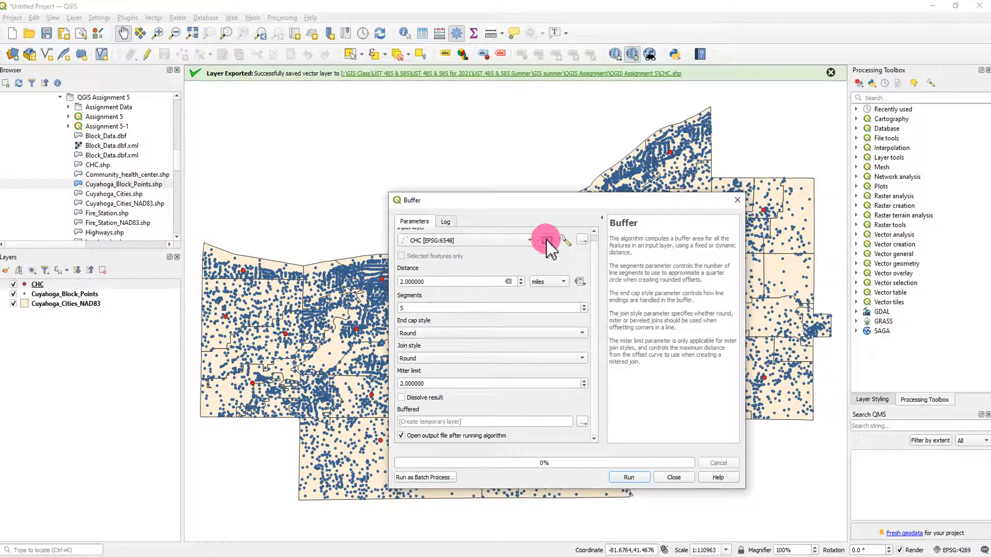
{"action": "left_click_drag", "start_coordinate": [543, 201], "coordinate": [566, 206]}
{"action": "left_click", "coordinate": [650, 476]}
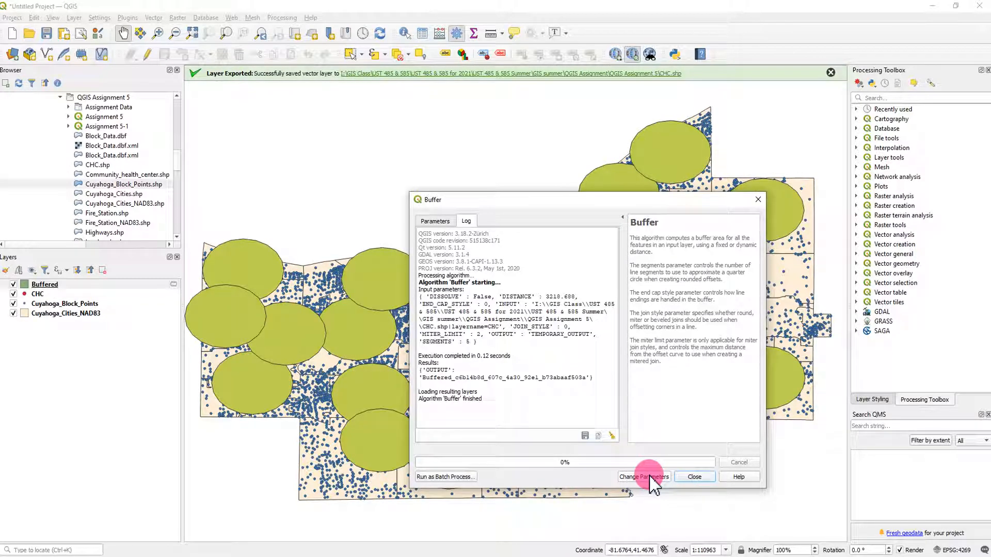
{"action": "left_click", "coordinate": [758, 200]}
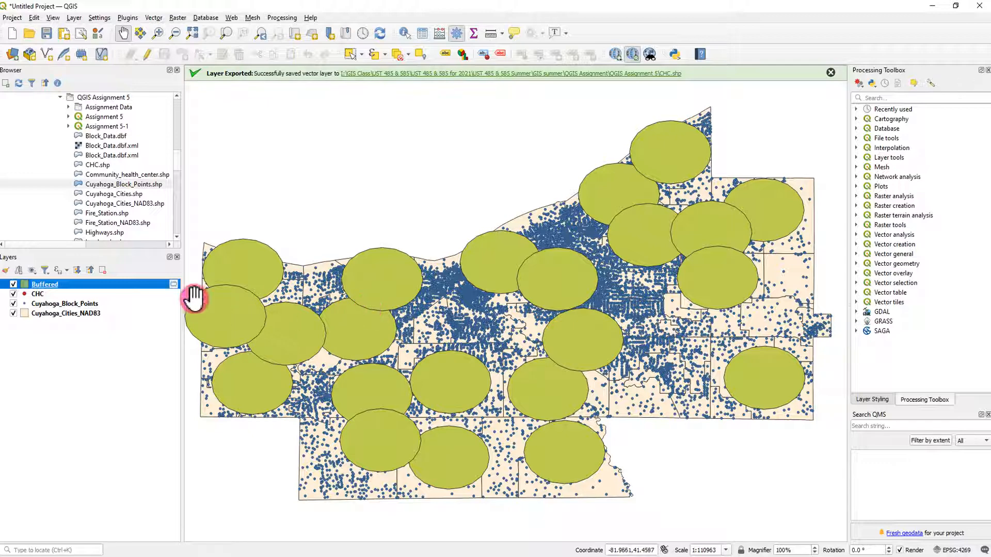
Step: Open the Buffered layer's attribute table and select the first record, Brecksville, to locate its buffer on the map
{"action": "right_click", "coordinate": [53, 285]}
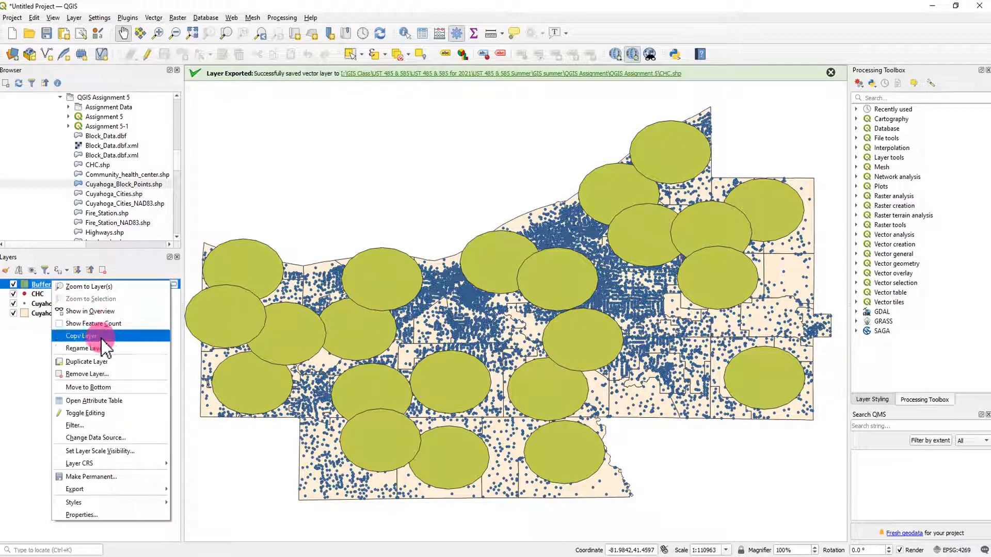
{"action": "left_click", "coordinate": [123, 401]}
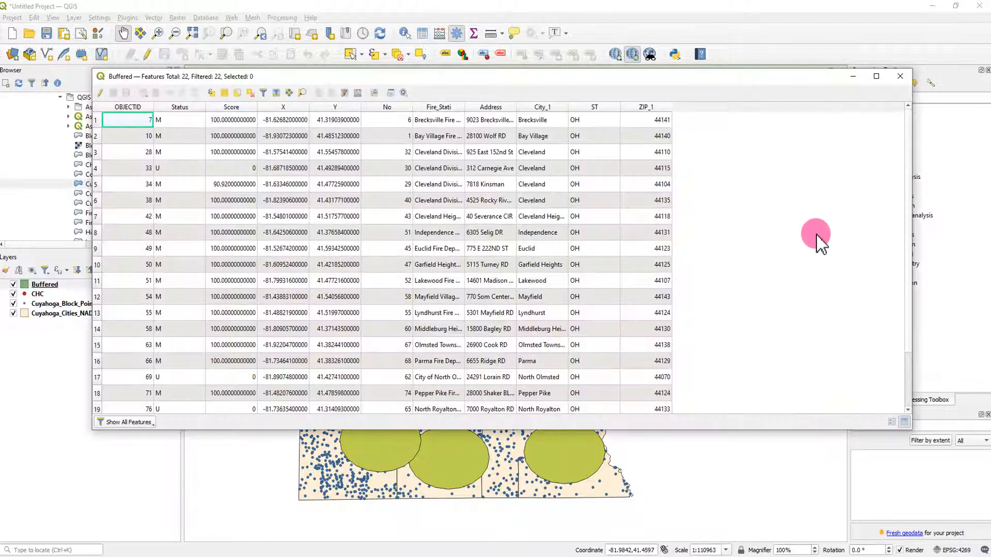
{"action": "left_click_drag", "start_coordinate": [913, 233], "coordinate": [708, 247]}
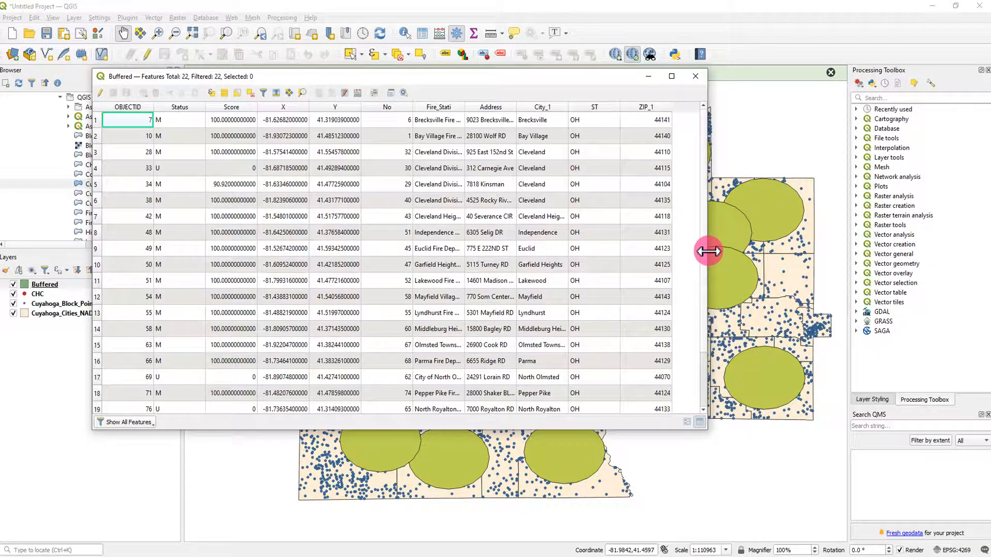
{"action": "left_click_drag", "start_coordinate": [523, 85], "coordinate": [860, 160]}
{"action": "left_click", "coordinate": [435, 195]}
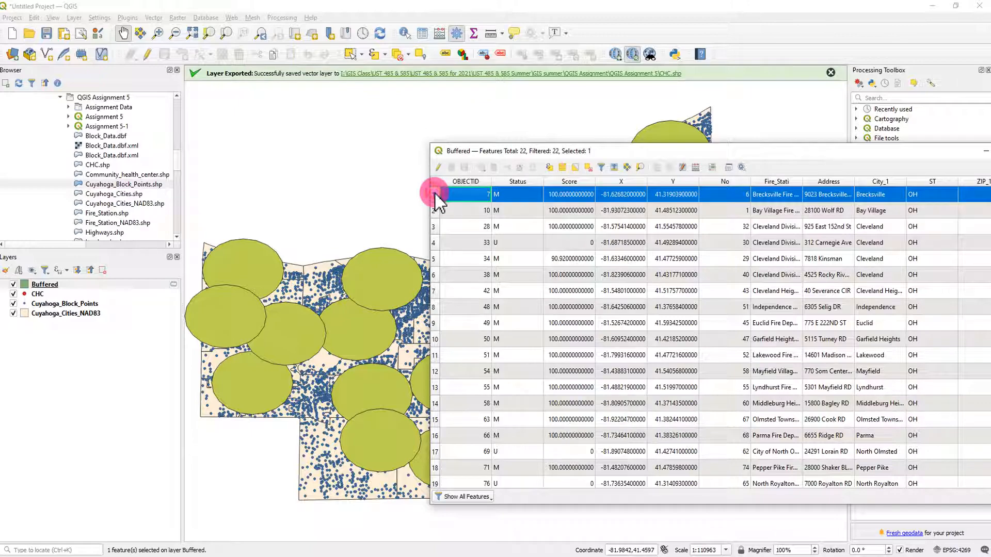
{"action": "left_click_drag", "start_coordinate": [646, 161], "coordinate": [115, 132]}
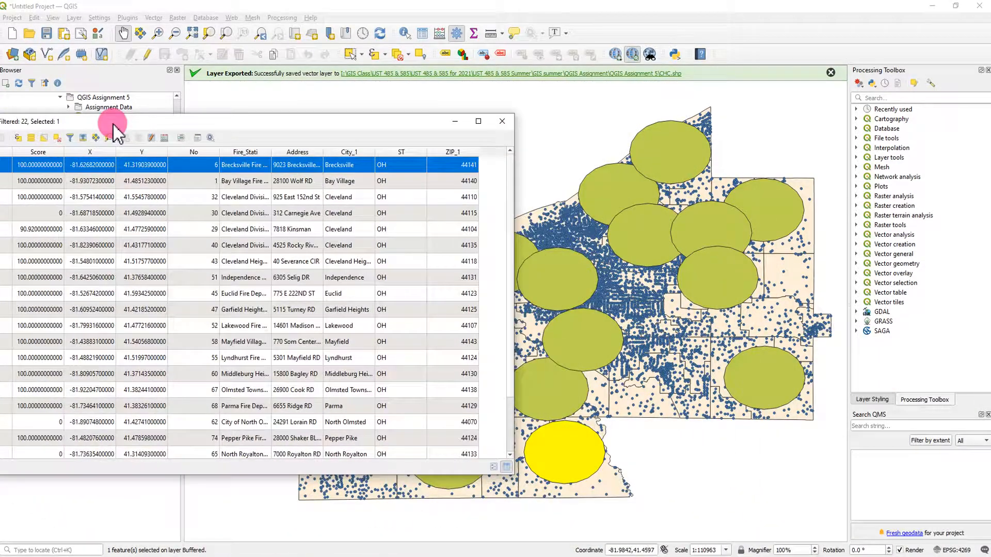
{"action": "left_click_drag", "start_coordinate": [376, 126], "coordinate": [937, 139]}
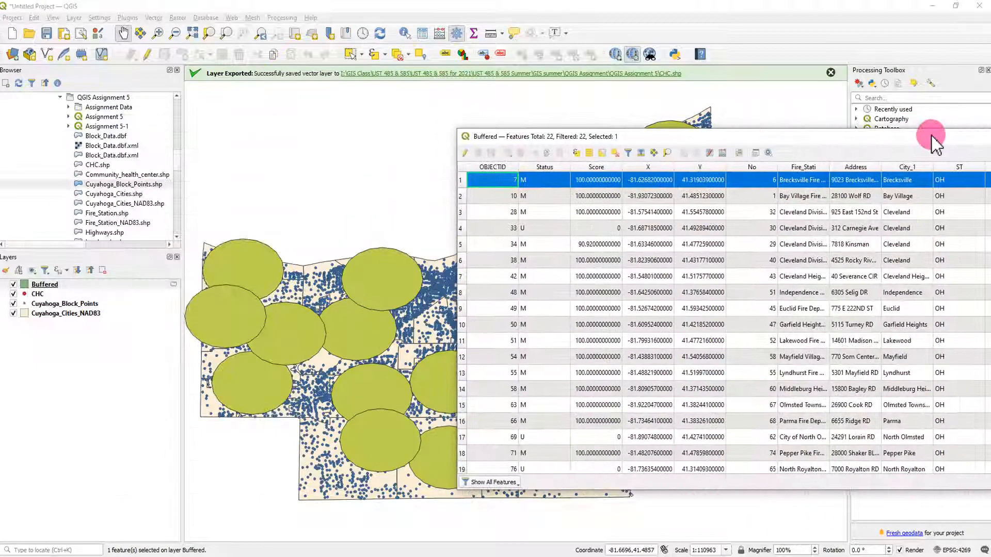
Step: Select the second and third records in turn, return to the Bay Village record to locate its buffer, and close the table
{"action": "left_click", "coordinate": [462, 196]}
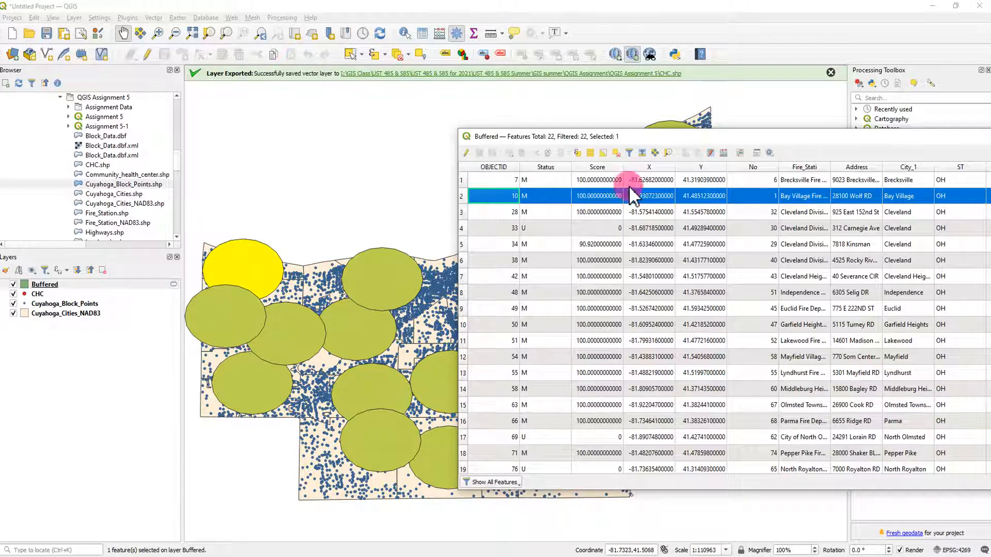
{"action": "left_click", "coordinate": [463, 212]}
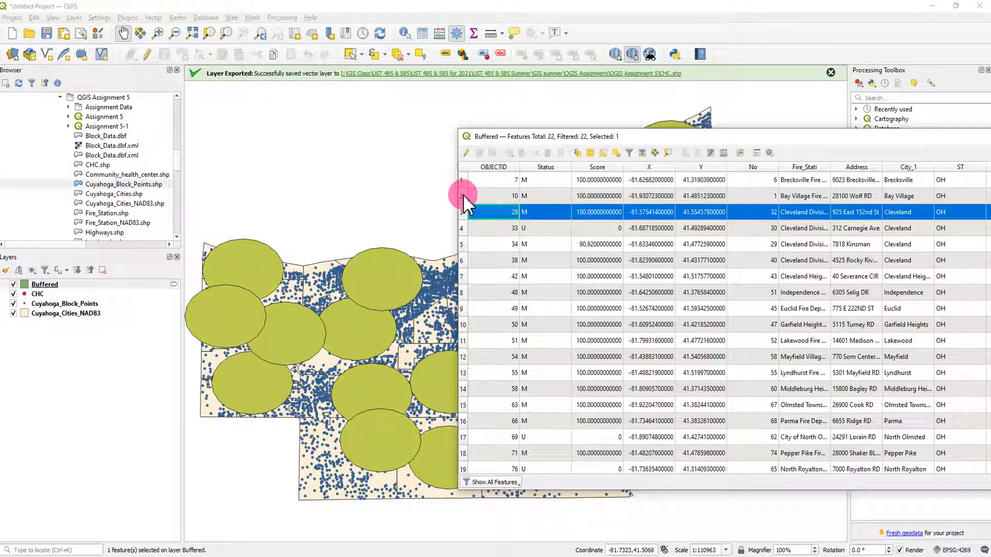
{"action": "left_click", "coordinate": [463, 195]}
{"action": "left_click_drag", "start_coordinate": [686, 136], "coordinate": [448, 132]}
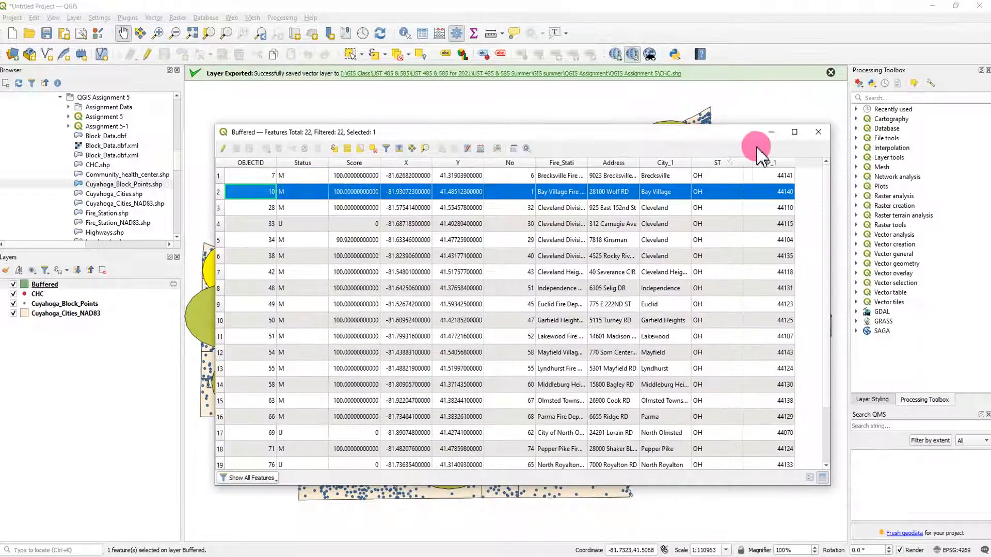
{"action": "left_click", "coordinate": [817, 135]}
Step: Run the Buffer tool on the CHC layer with a distance of 2 meters and the result dissolved into a temporary layer
{"action": "left_click", "coordinate": [157, 19]}
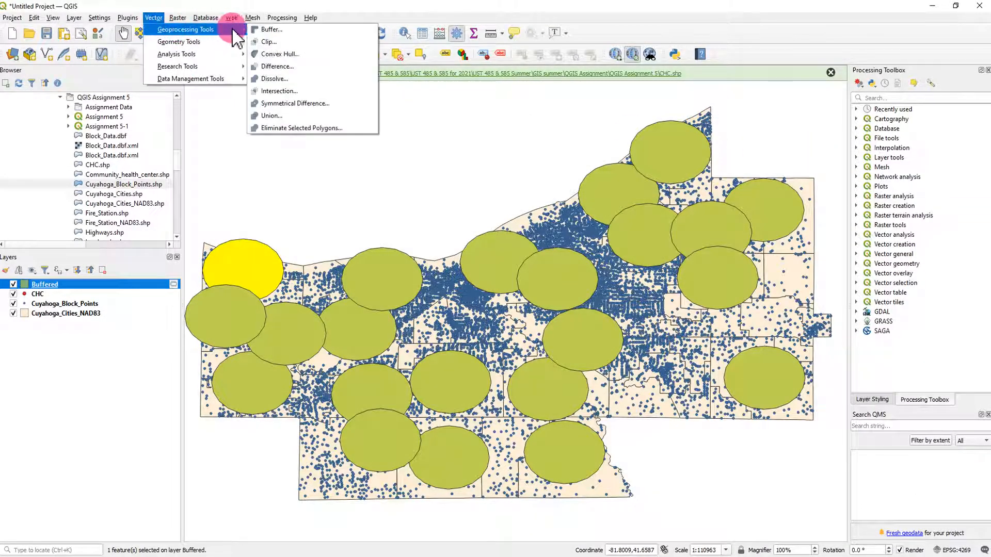
{"action": "left_click", "coordinate": [258, 30]}
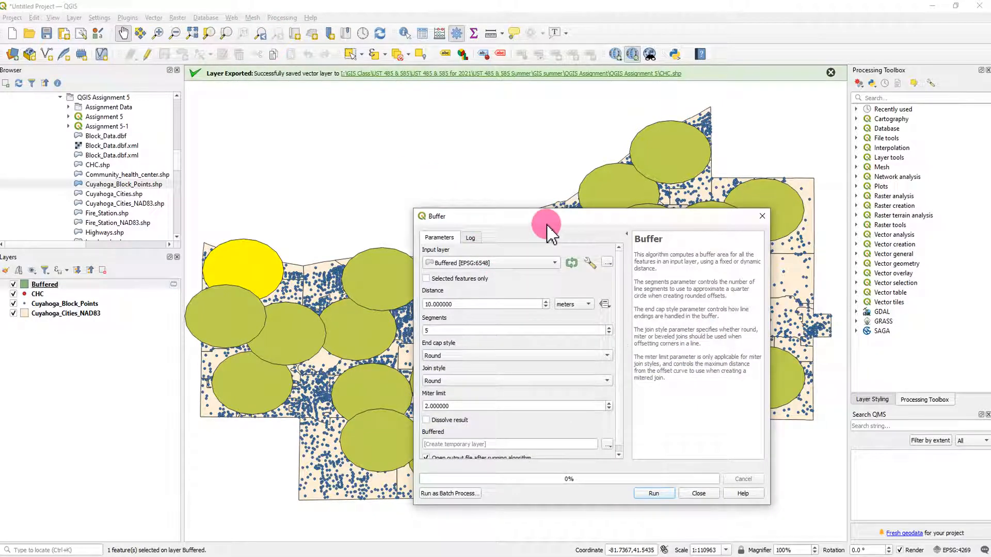
{"action": "left_click_drag", "start_coordinate": [549, 219], "coordinate": [435, 178]}
{"action": "left_click", "coordinate": [441, 222]}
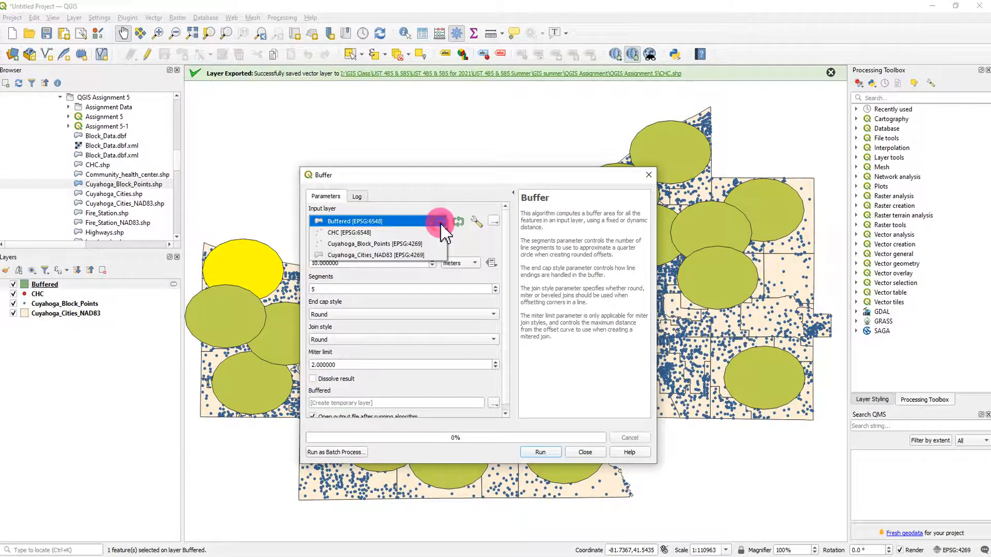
{"action": "left_click", "coordinate": [364, 232]}
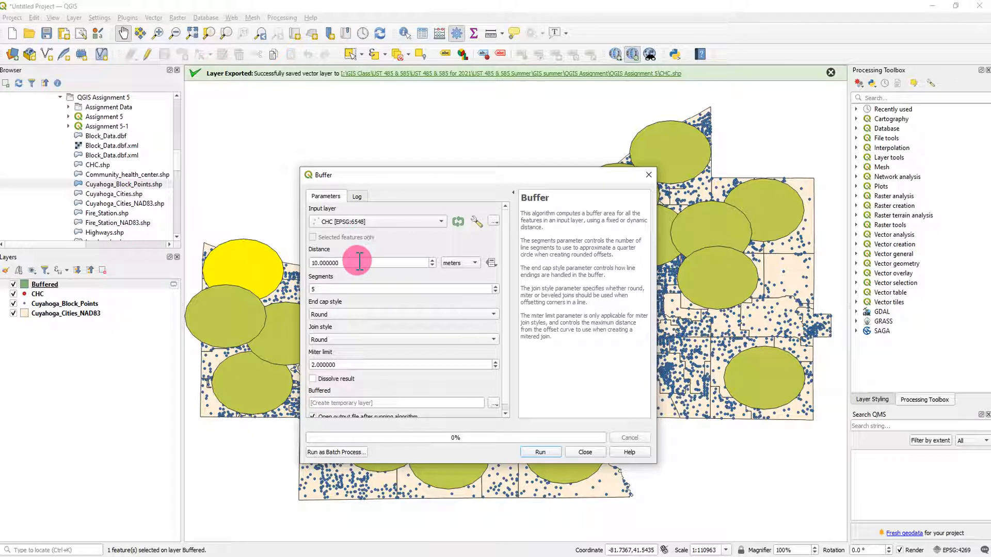
{"action": "left_click_drag", "start_coordinate": [358, 261], "coordinate": [283, 259]}
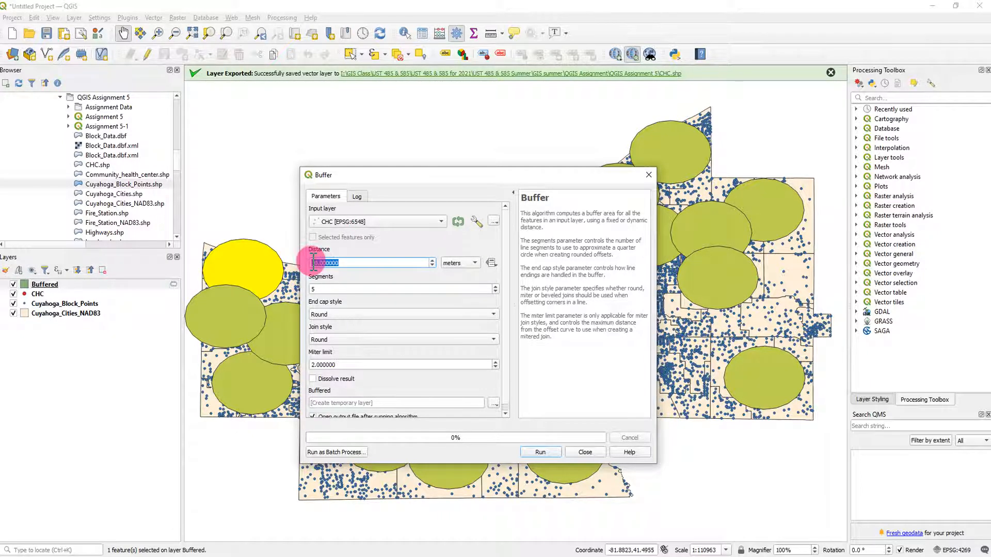
{"action": "type", "text": "2"}
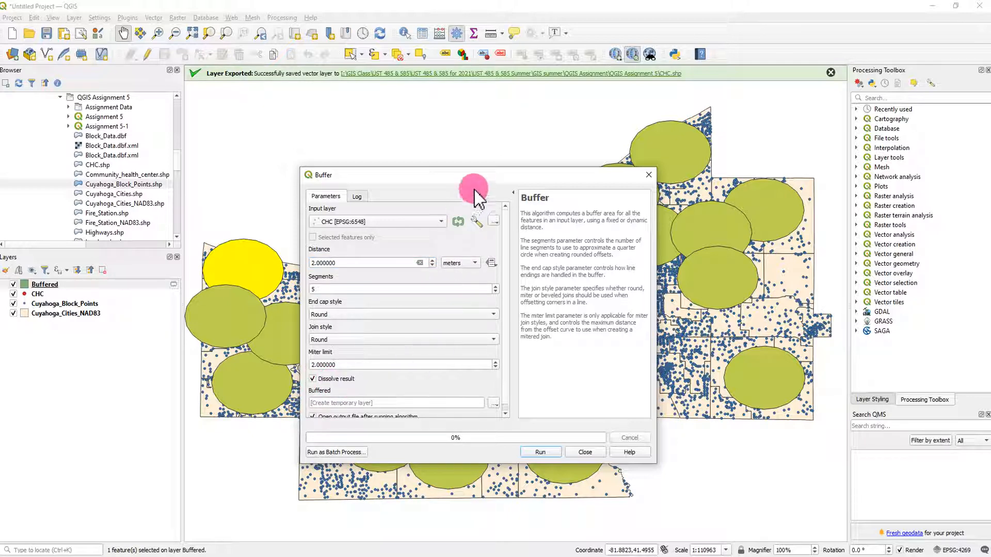
{"action": "left_click_drag", "start_coordinate": [491, 180], "coordinate": [529, 177]}
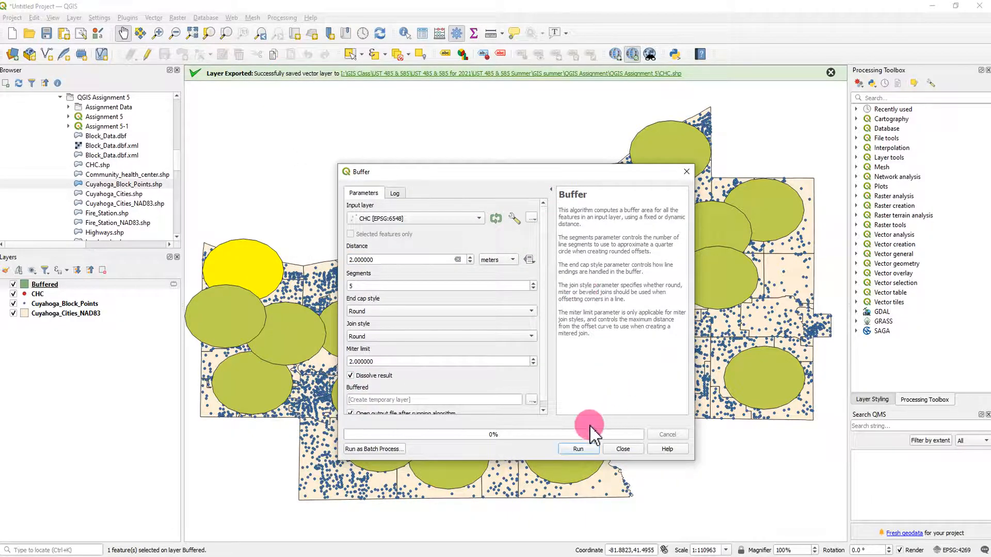
{"action": "left_click", "coordinate": [568, 451]}
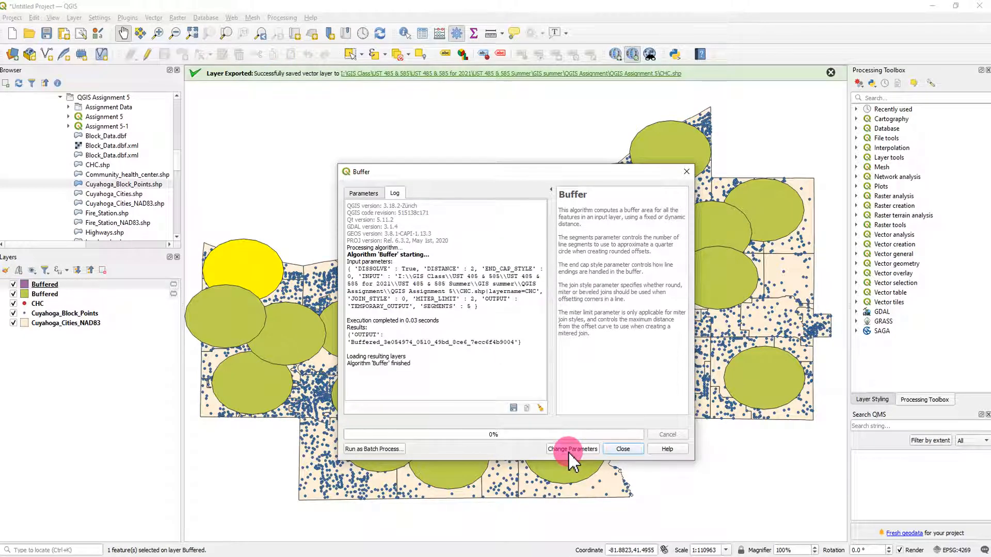
{"action": "left_click", "coordinate": [624, 449]}
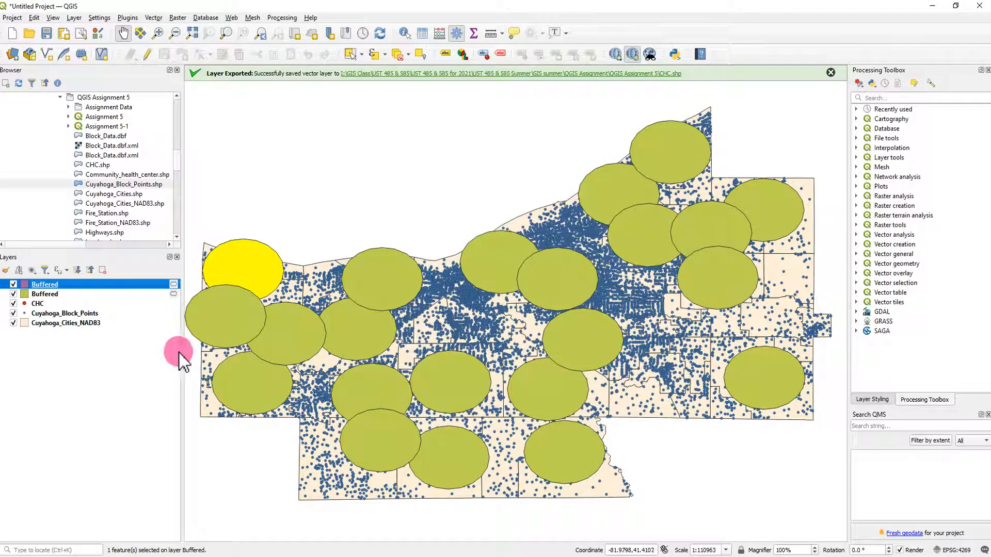
Step: Hide both Buffered layers and remove the dissolved 2-meter one from the project
{"action": "left_click", "coordinate": [14, 294]}
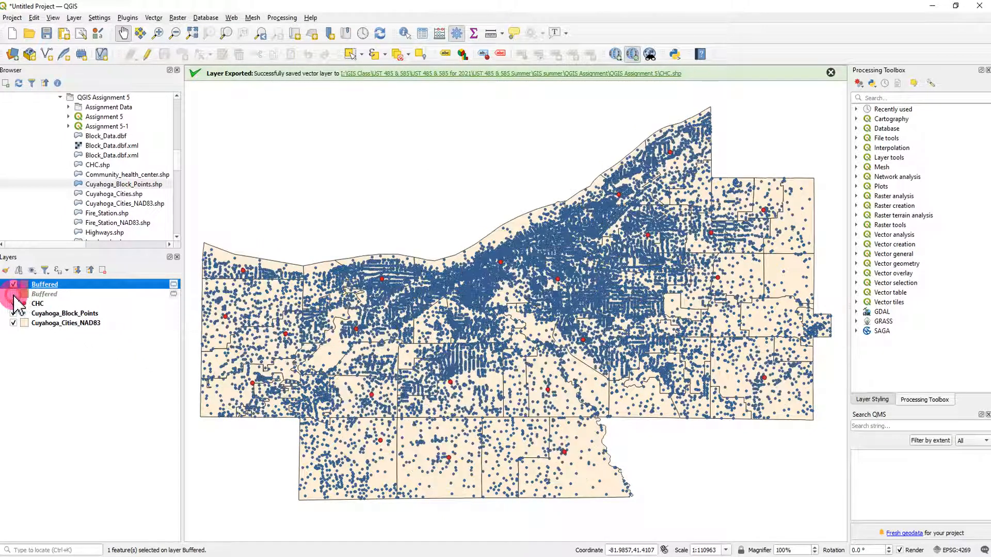
{"action": "left_click", "coordinate": [13, 285]}
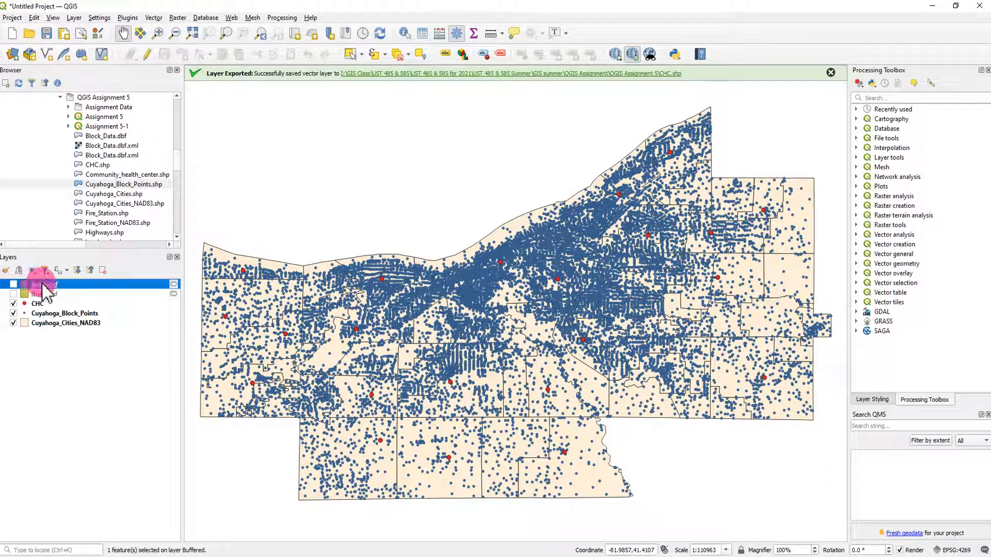
{"action": "right_click", "coordinate": [44, 283]}
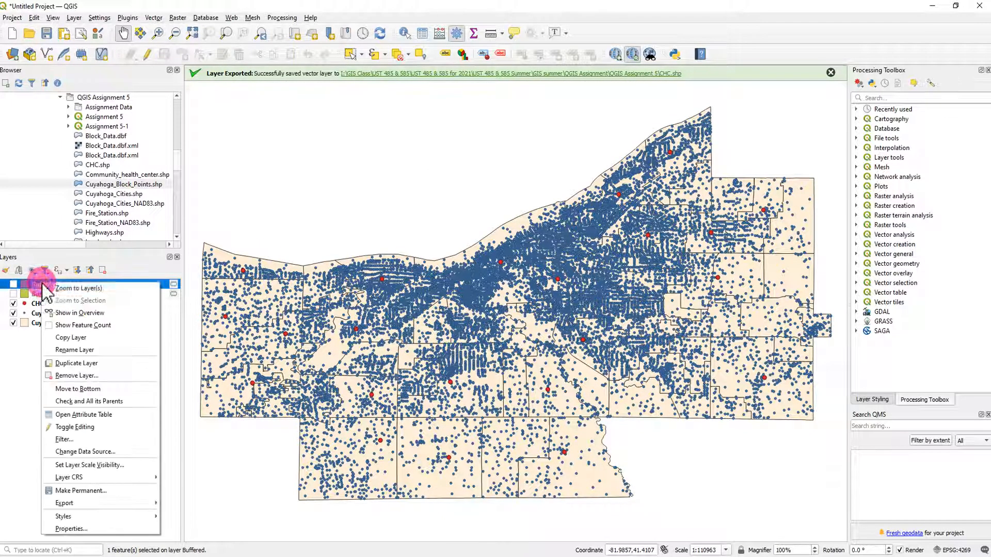
{"action": "left_click", "coordinate": [115, 381]}
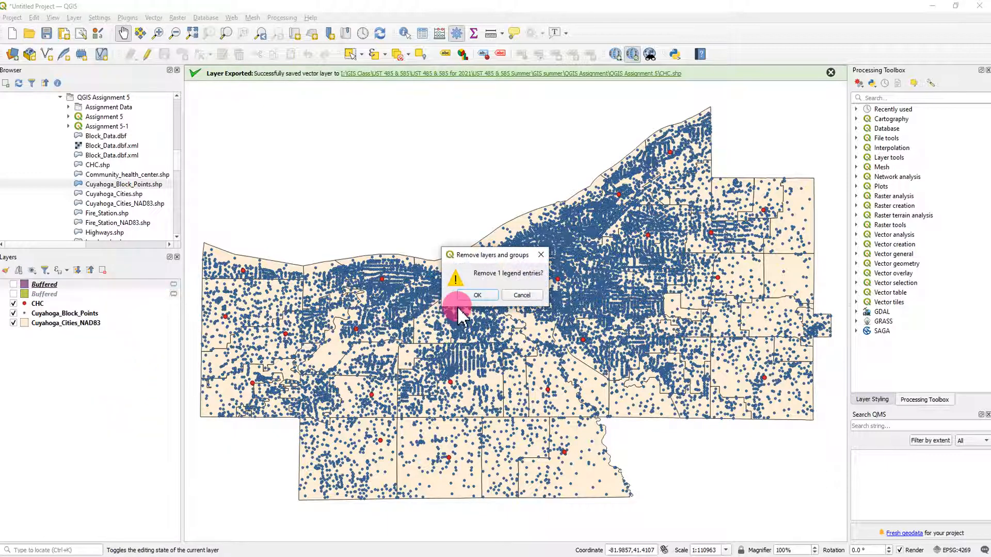
{"action": "left_click", "coordinate": [476, 297]}
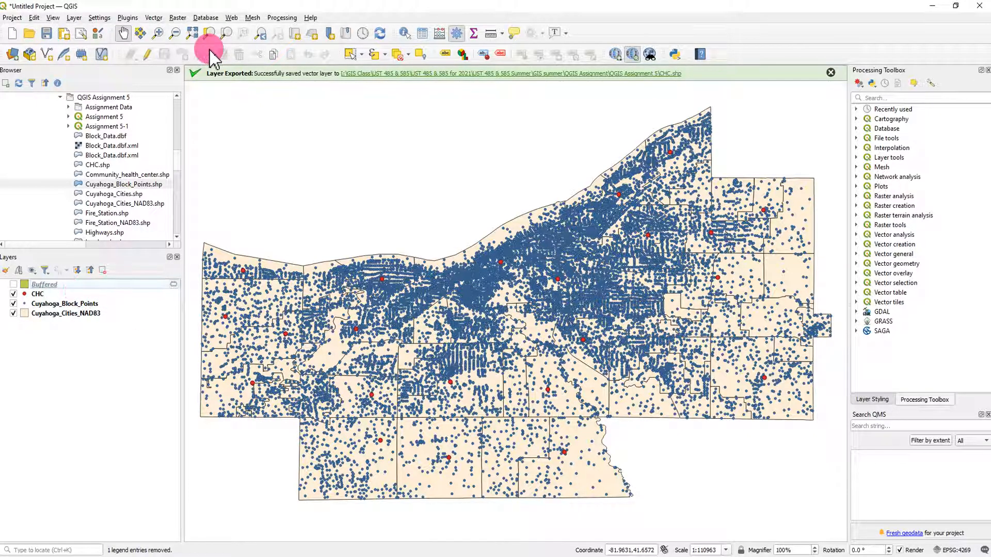
Step: Set up the Buffer tool on the CHC layer with a 2-meter distance, a dissolved result and output saved to a file
{"action": "left_click", "coordinate": [153, 18]}
{"action": "mouse_move", "coordinate": [186, 31]}
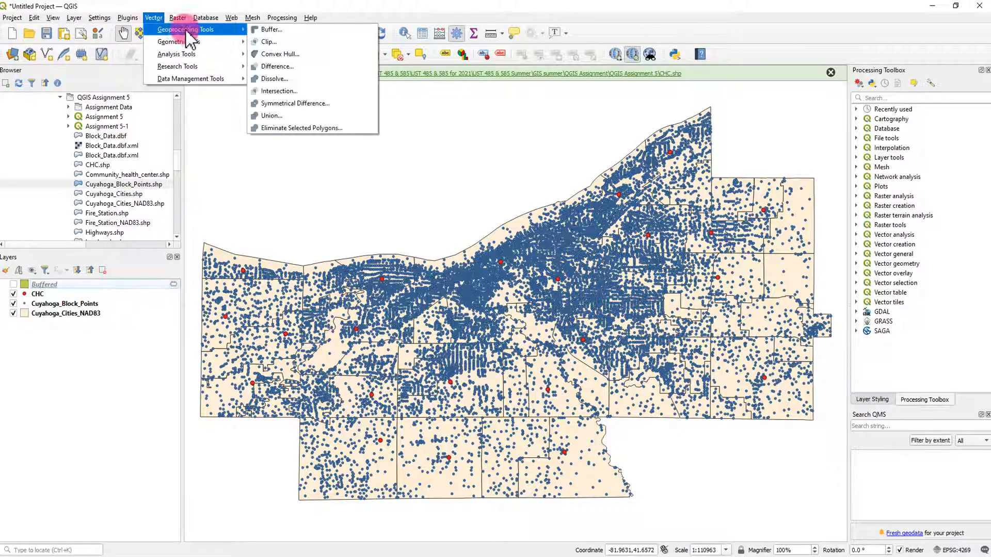
{"action": "left_click", "coordinate": [271, 30]}
{"action": "left_click", "coordinate": [413, 220]}
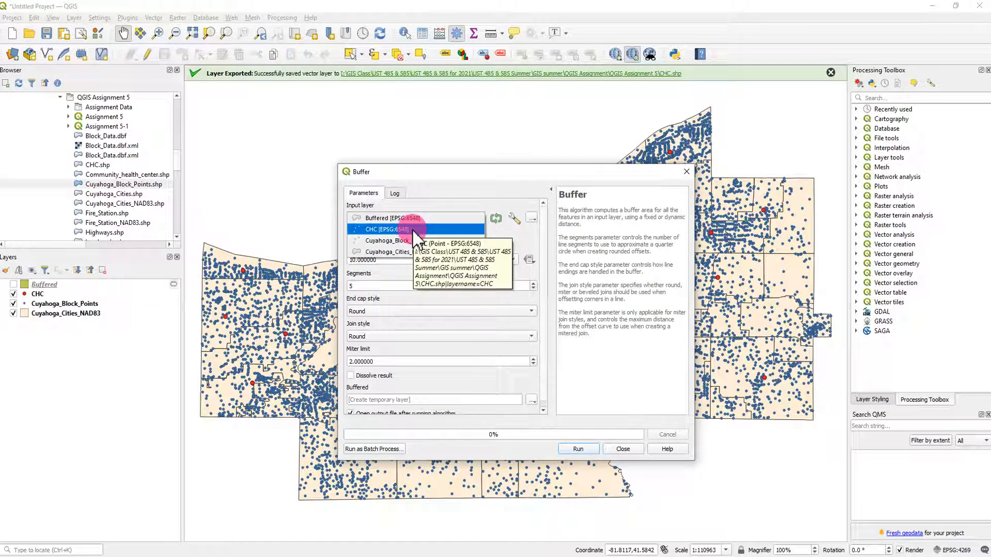
{"action": "left_click", "coordinate": [414, 230]}
{"action": "left_click_drag", "start_coordinate": [406, 261], "coordinate": [315, 261]}
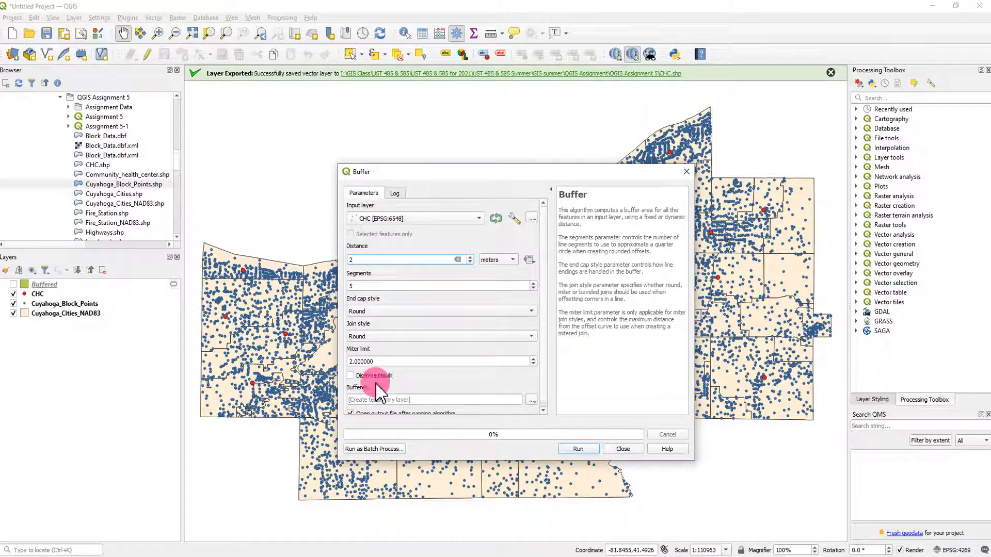
{"action": "left_click", "coordinate": [351, 376]}
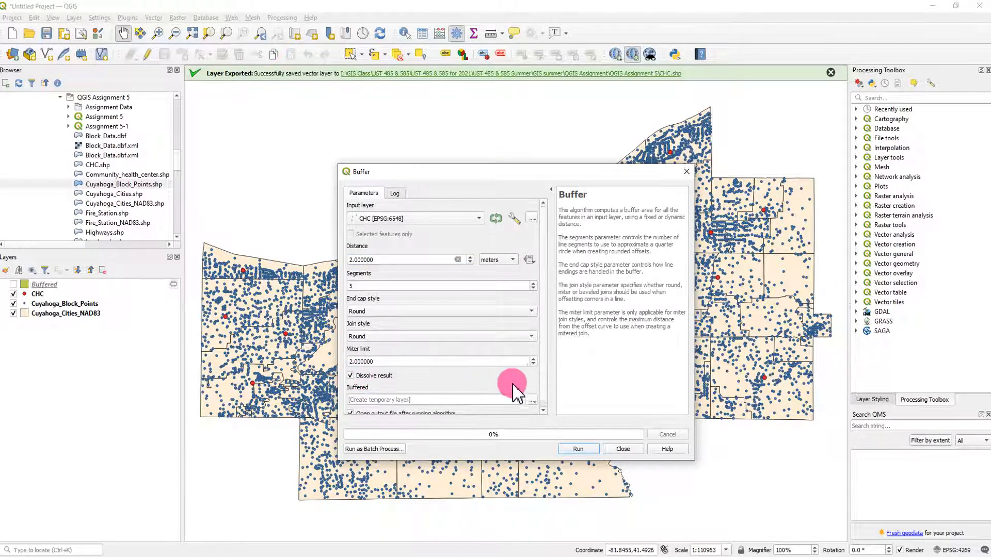
{"action": "left_click", "coordinate": [531, 400]}
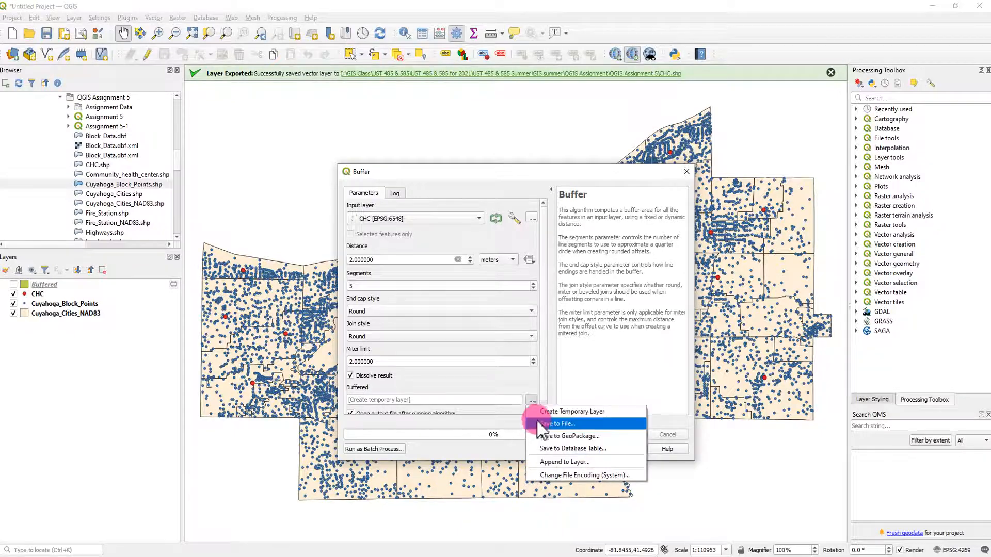
{"action": "left_click", "coordinate": [537, 422]}
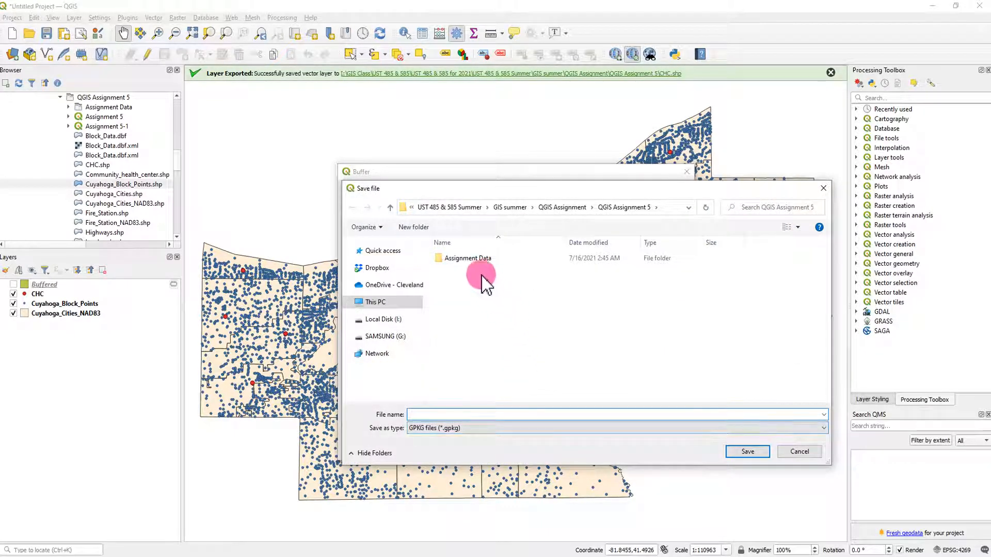
Step: Browse from Local Disk (I:) through GIS Class and the UST 485 & 585 folders to QGIS Assignment 5 as the output location
{"action": "left_click", "coordinate": [384, 320]}
{"action": "double_click", "coordinate": [468, 329]}
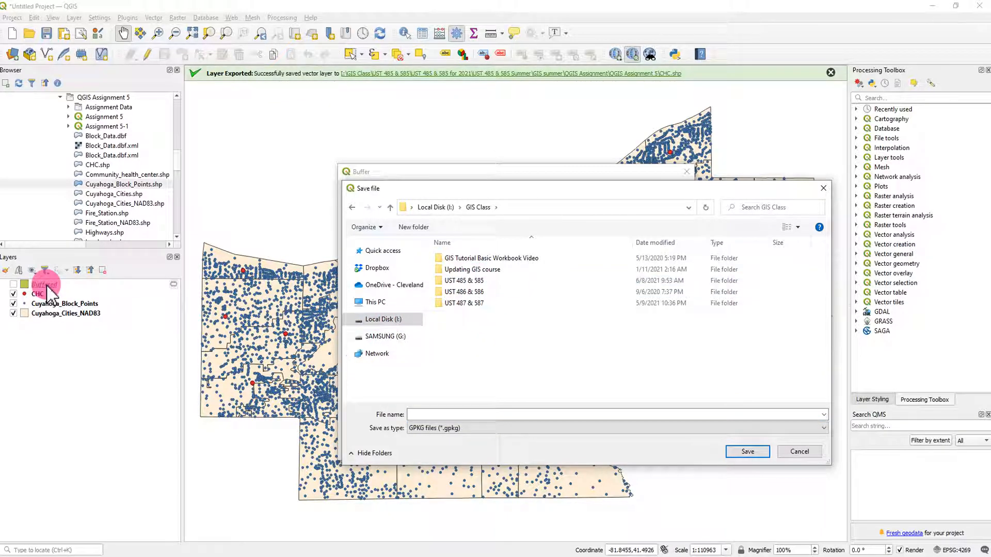
{"action": "double_click", "coordinate": [480, 281]}
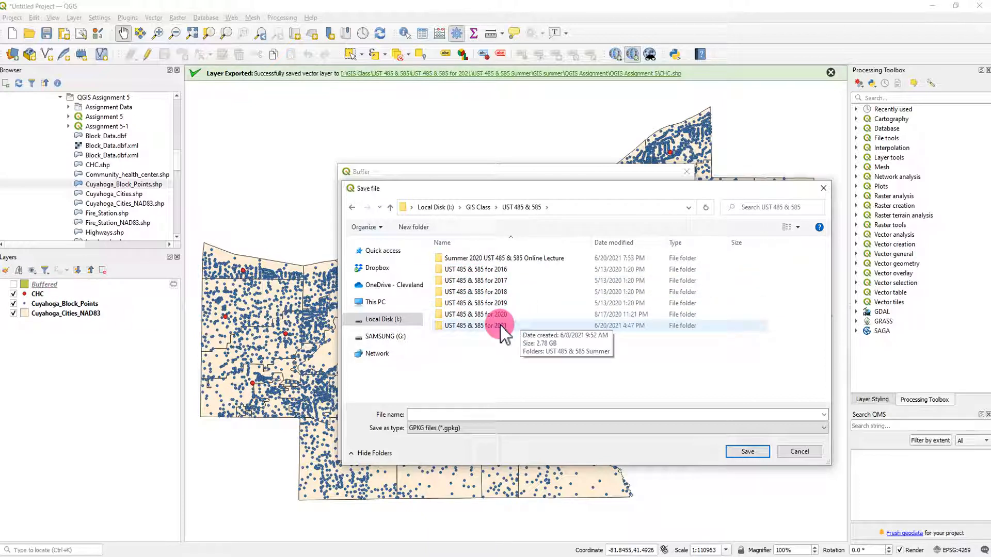
{"action": "double_click", "coordinate": [499, 325]}
{"action": "double_click", "coordinate": [485, 259]}
{"action": "left_click", "coordinate": [479, 260]}
{"action": "double_click", "coordinate": [479, 258]}
{"action": "double_click", "coordinate": [482, 290]}
{"action": "double_click", "coordinate": [485, 304]}
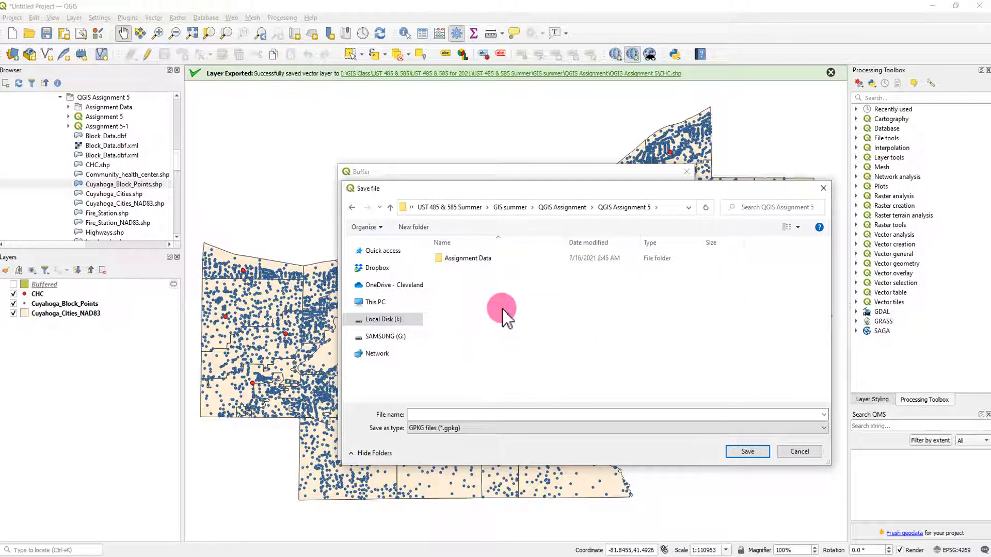
Step: Save the buffer output as the SHP file buffer2, run the tool and close it
{"action": "left_click", "coordinate": [508, 428]}
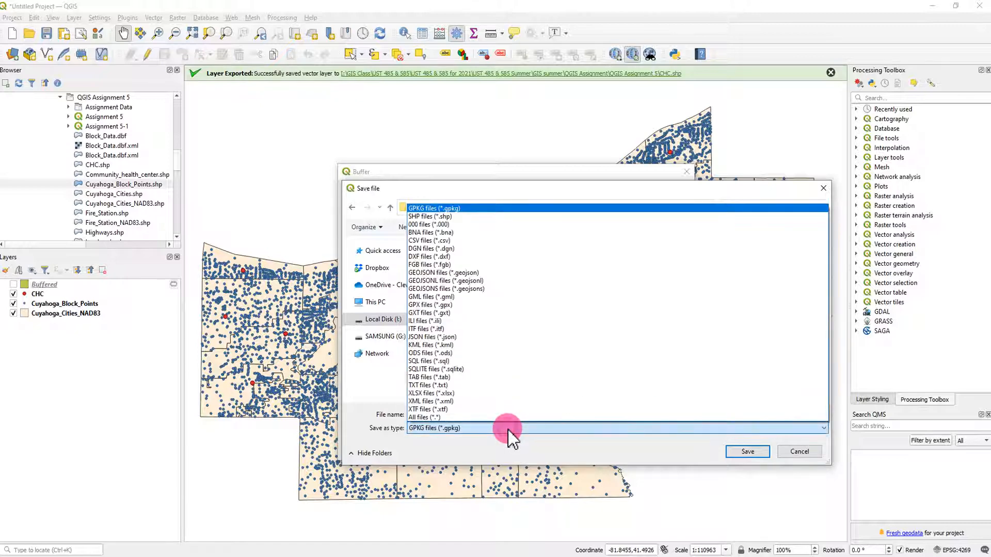
{"action": "left_click", "coordinate": [463, 216]}
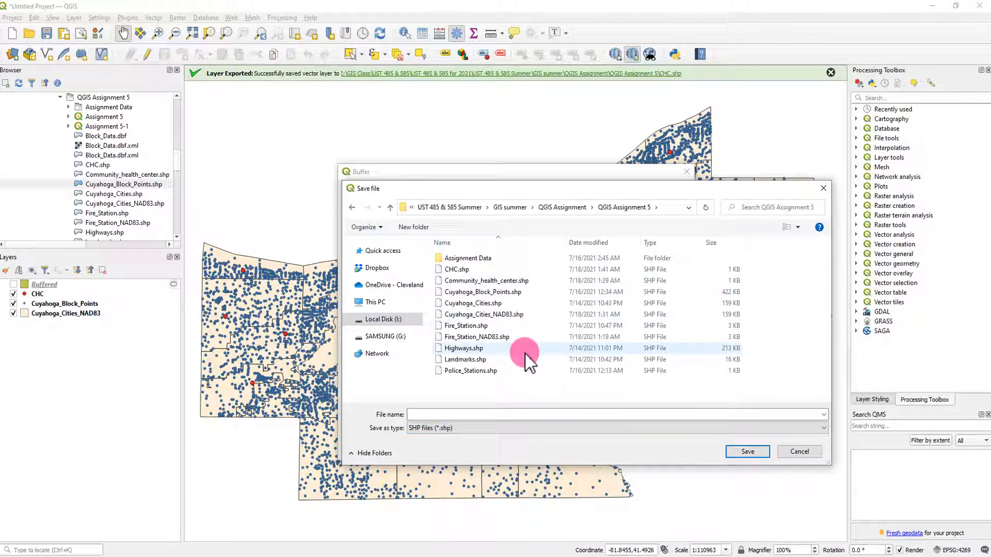
{"action": "left_click", "coordinate": [453, 414]}
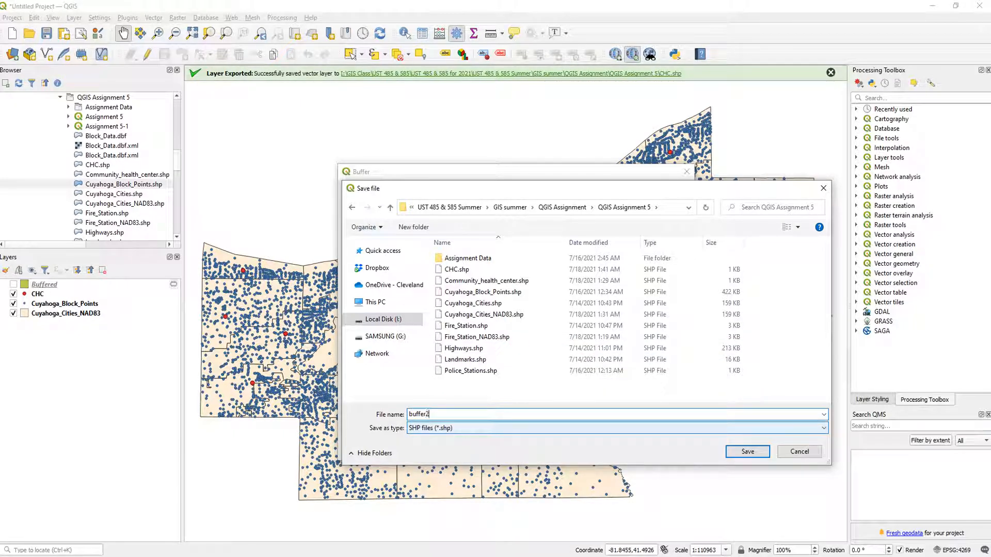
{"action": "left_click", "coordinate": [755, 453]}
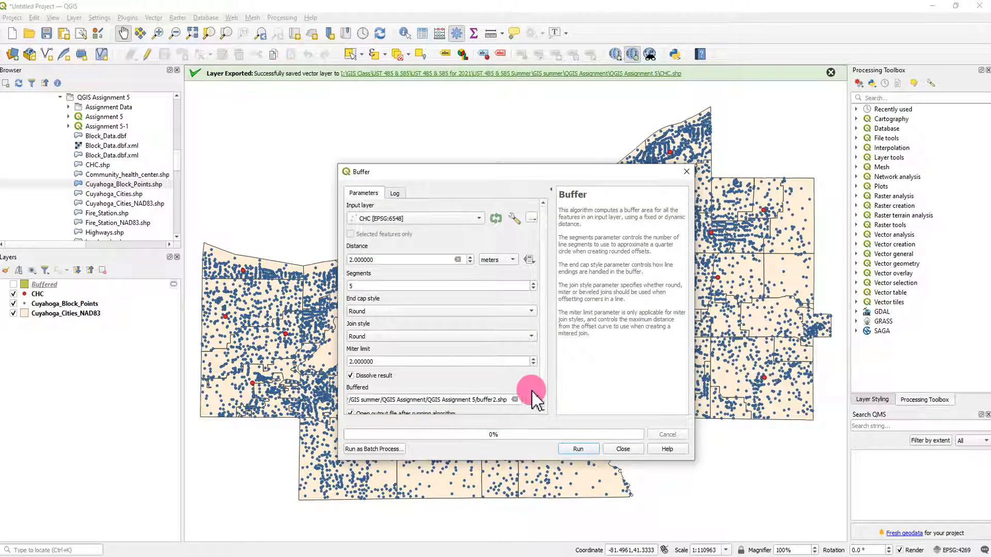
{"action": "left_click", "coordinate": [576, 449]}
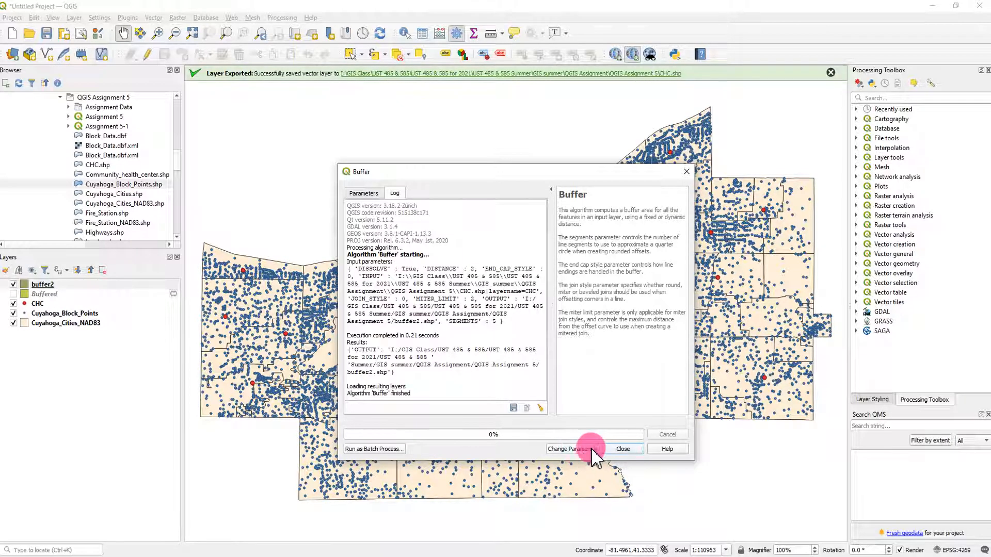
{"action": "left_click", "coordinate": [622, 449]}
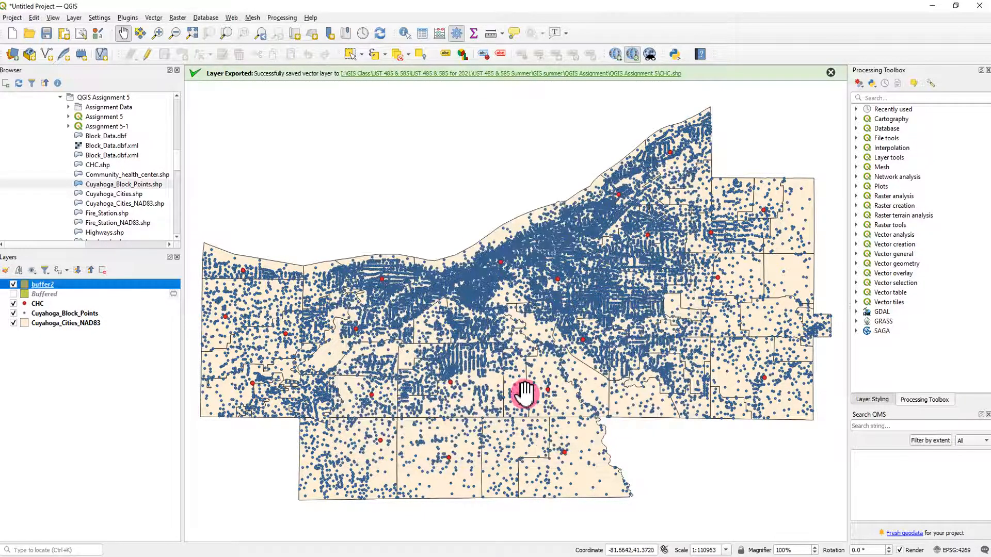
Step: Check the coordinate reference system assigned to the buffer2 layer in its source properties, leaving without changes
{"action": "left_click", "coordinate": [50, 284]}
{"action": "right_click", "coordinate": [50, 285]}
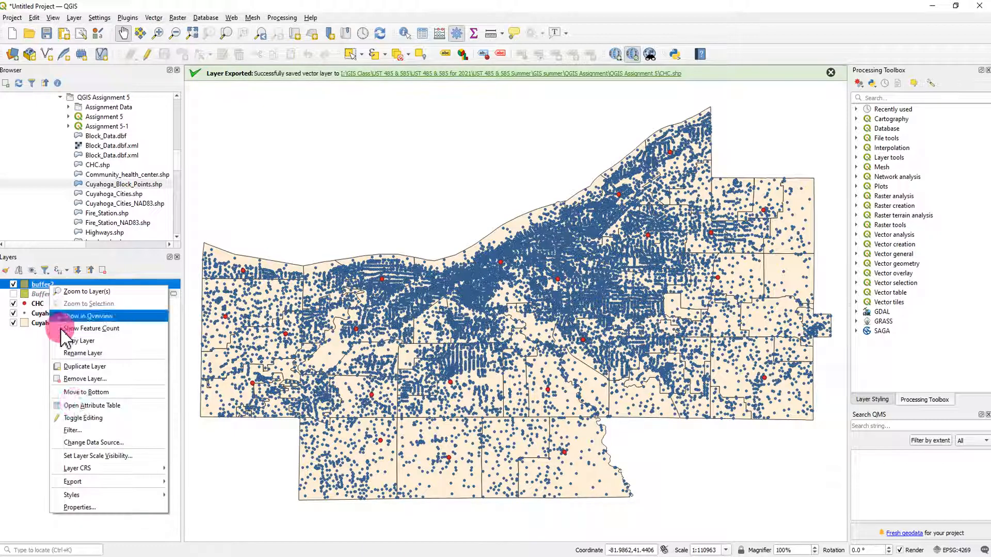
{"action": "left_click", "coordinate": [86, 506]}
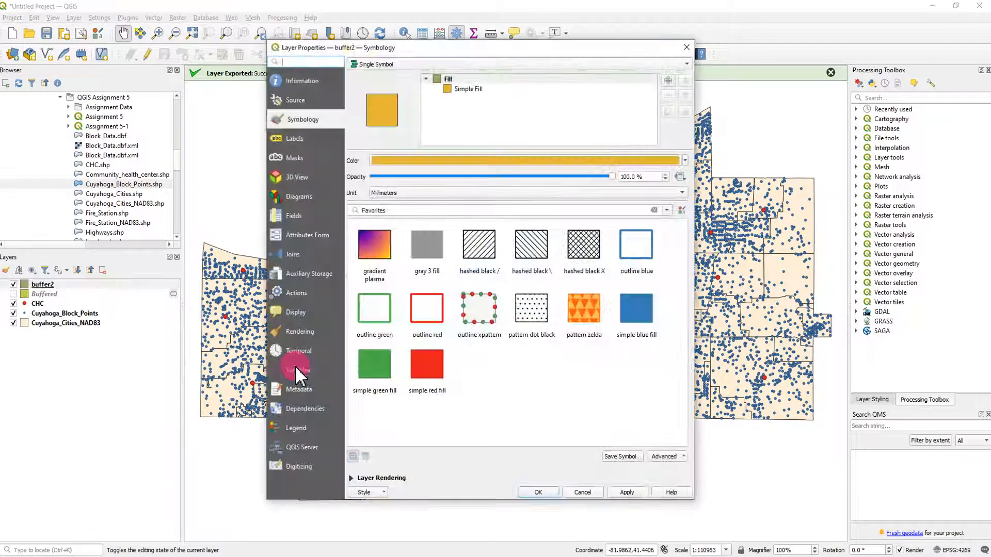
{"action": "left_click", "coordinate": [290, 104]}
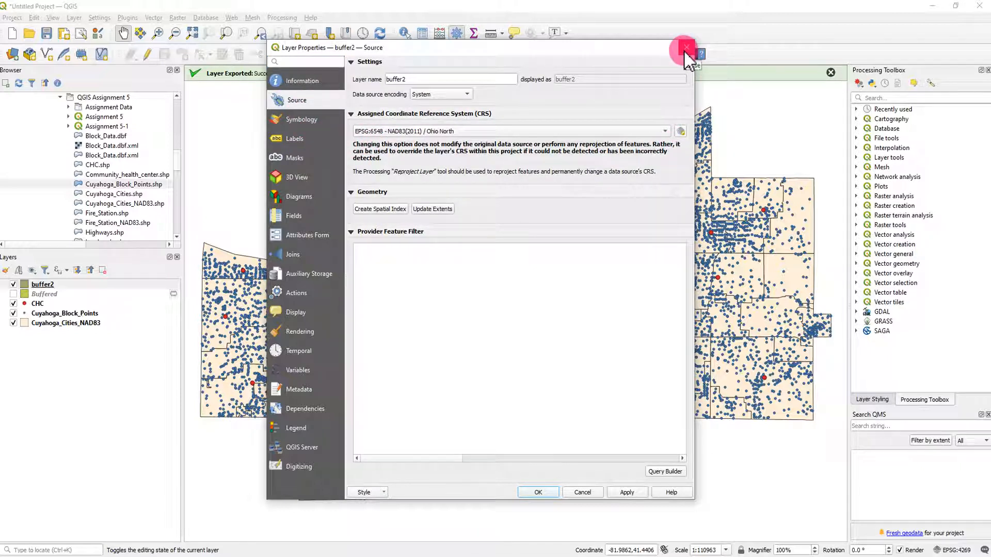
{"action": "left_click", "coordinate": [680, 131]}
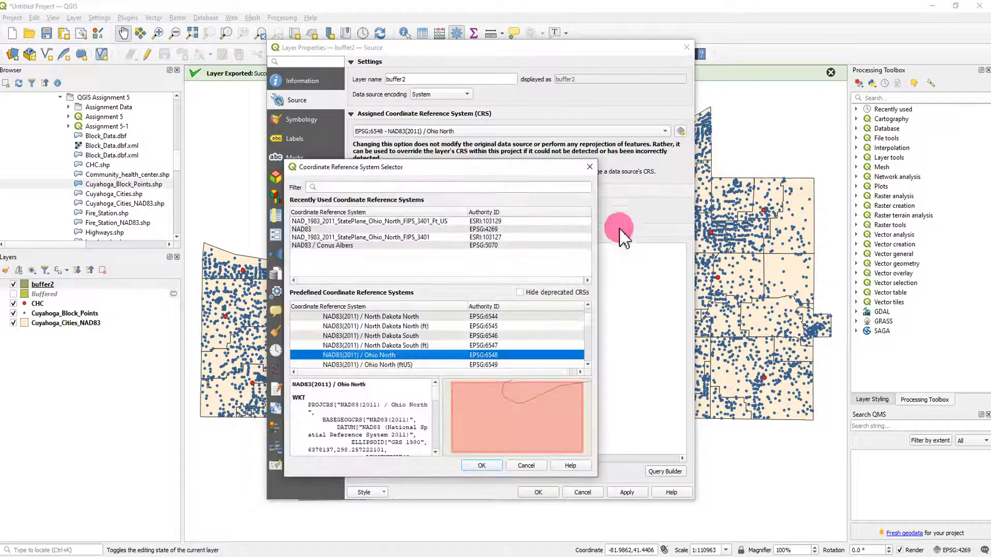
{"action": "left_click", "coordinate": [591, 167]}
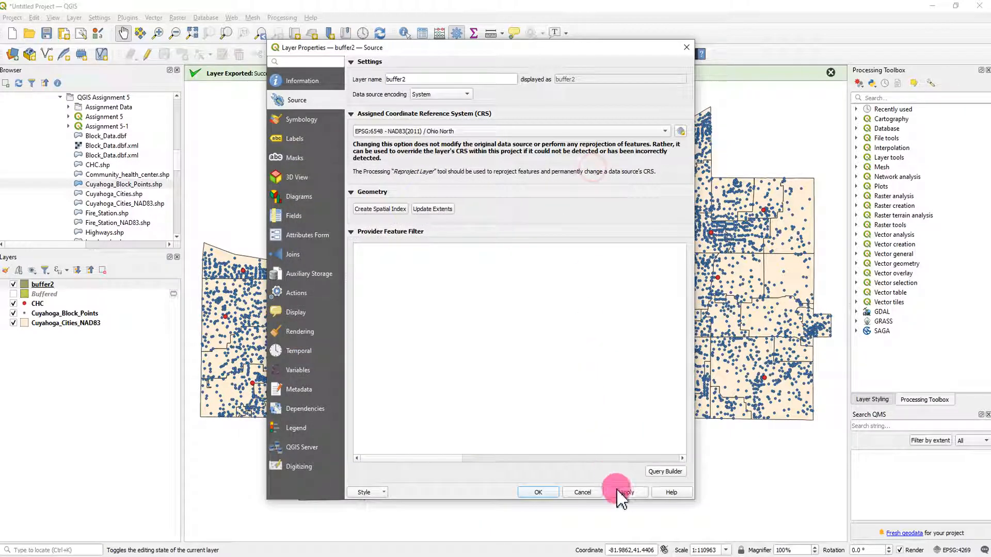
{"action": "left_click", "coordinate": [581, 491]}
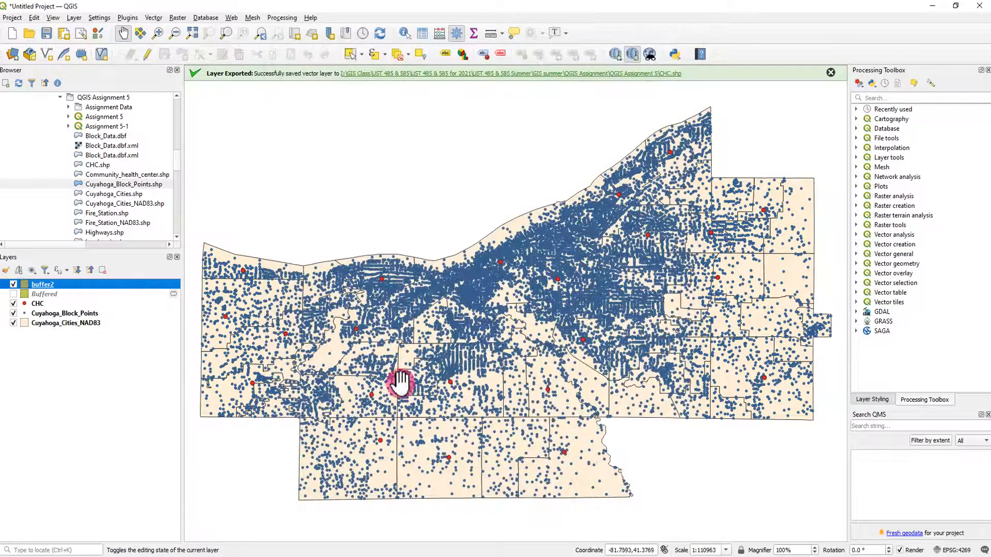
Step: Dismiss the layer export notification and bring forward the second QGIS project window containing only the CHC layer
{"action": "left_click", "coordinate": [56, 286]}
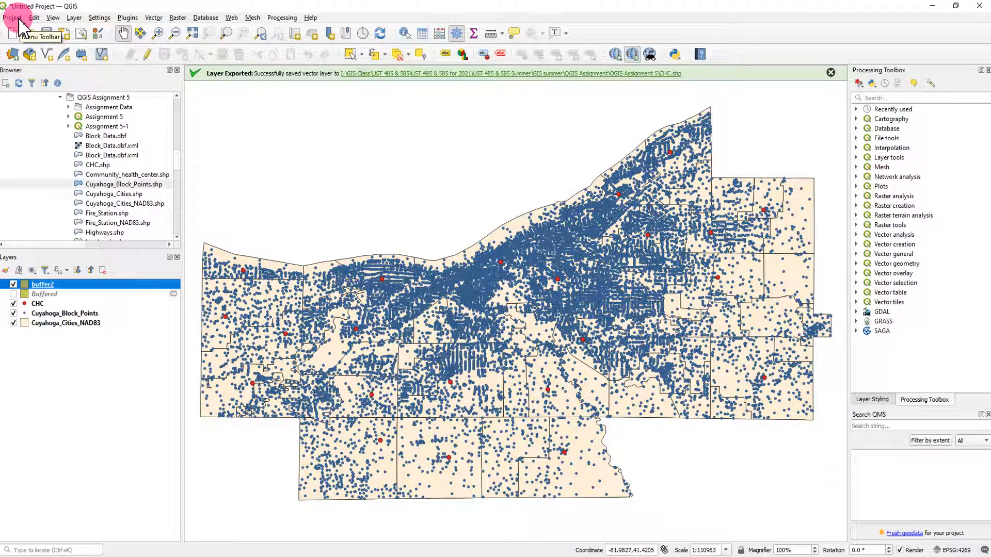
{"action": "left_click", "coordinate": [111, 556]}
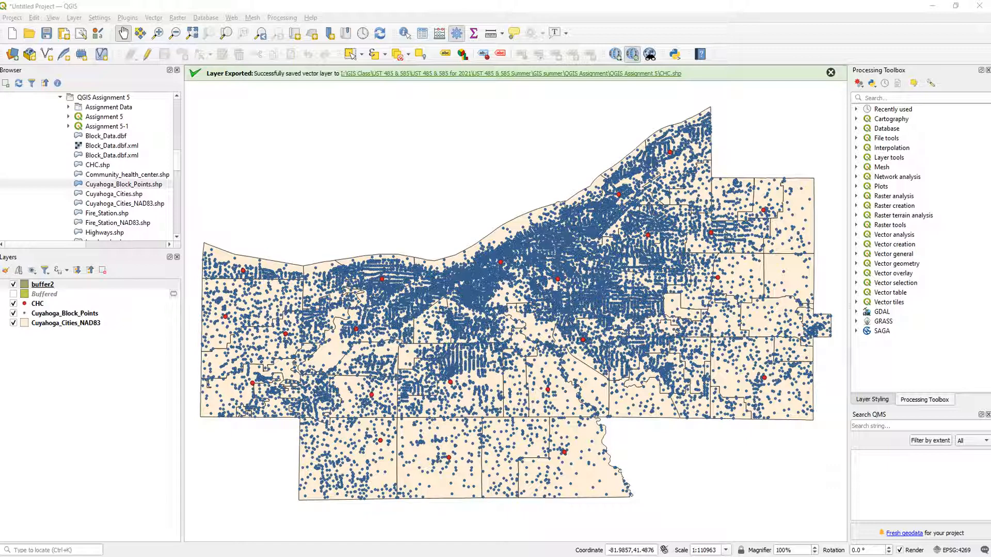
{"action": "left_click", "coordinate": [380, 332]}
{"action": "left_click", "coordinate": [831, 72]}
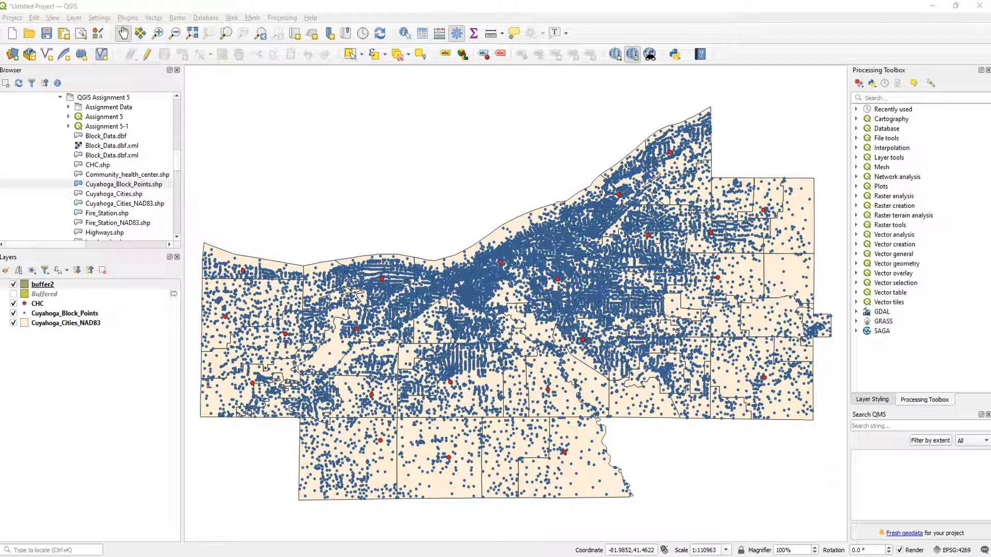
{"action": "left_click_drag", "start_coordinate": [227, 33], "coordinate": [480, 47]}
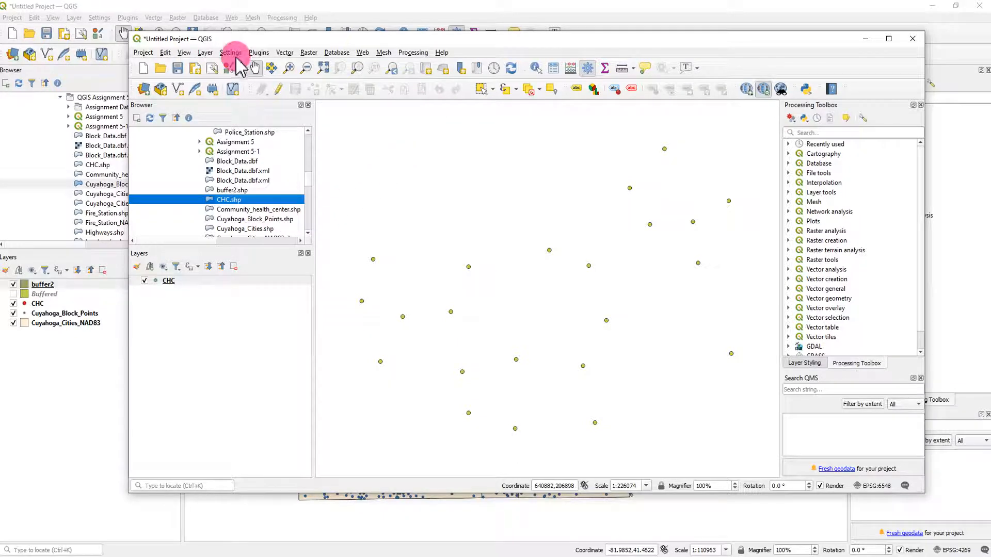
Step: Add Cuyahoga_Cities.shp to the second project and place its layer beneath CHC
{"action": "left_click", "coordinate": [258, 229]}
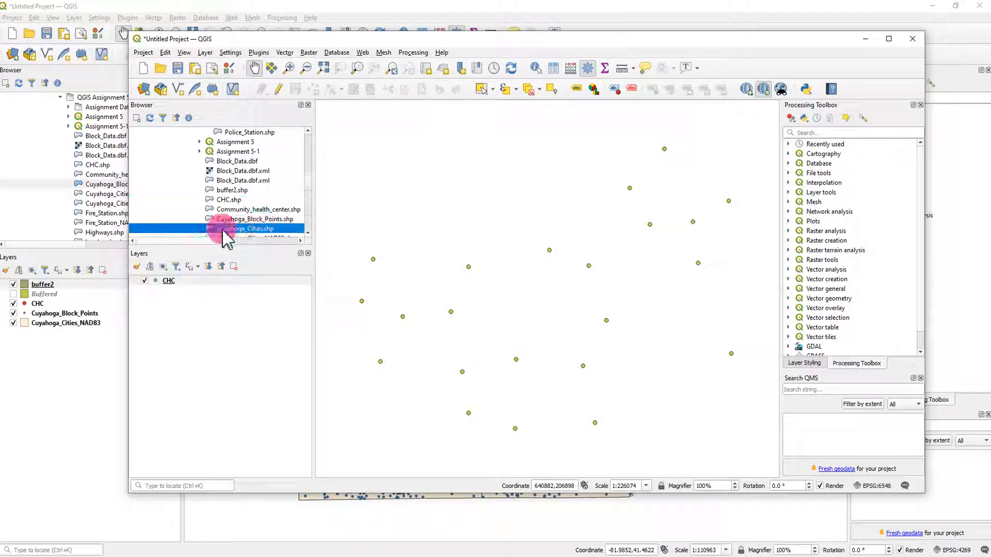
{"action": "mouse_move", "coordinate": [227, 231]}
{"action": "left_mouse_down"}
{"action": "mouse_move", "coordinate": [438, 253]}
{"action": "mouse_move", "coordinate": [420, 221]}
{"action": "left_mouse_up"}
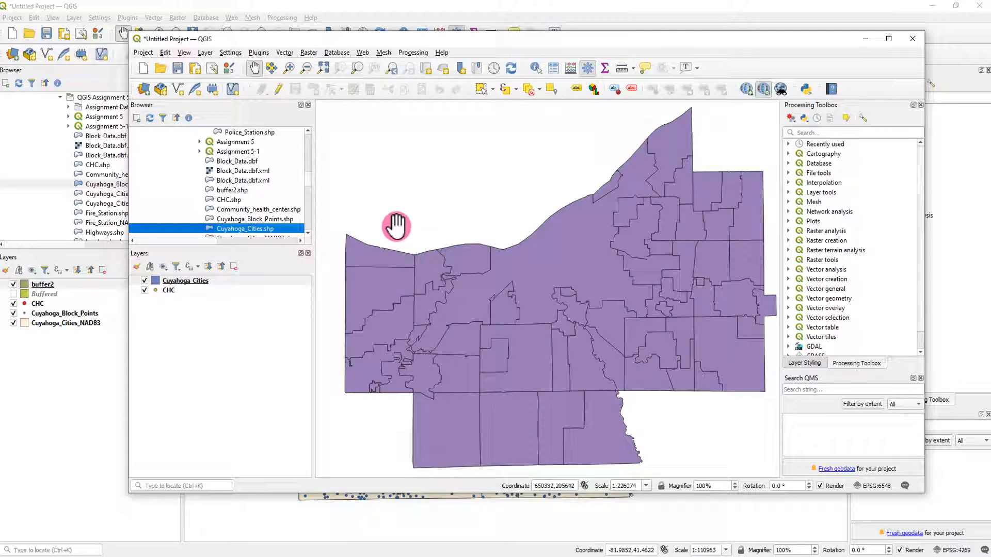
{"action": "left_click", "coordinate": [180, 281]}
{"action": "mouse_move", "coordinate": [192, 289]}
{"action": "left_mouse_down"}
{"action": "mouse_move", "coordinate": [188, 310]}
{"action": "mouse_move", "coordinate": [190, 301]}
{"action": "left_mouse_up"}
{"action": "left_click", "coordinate": [237, 342]}
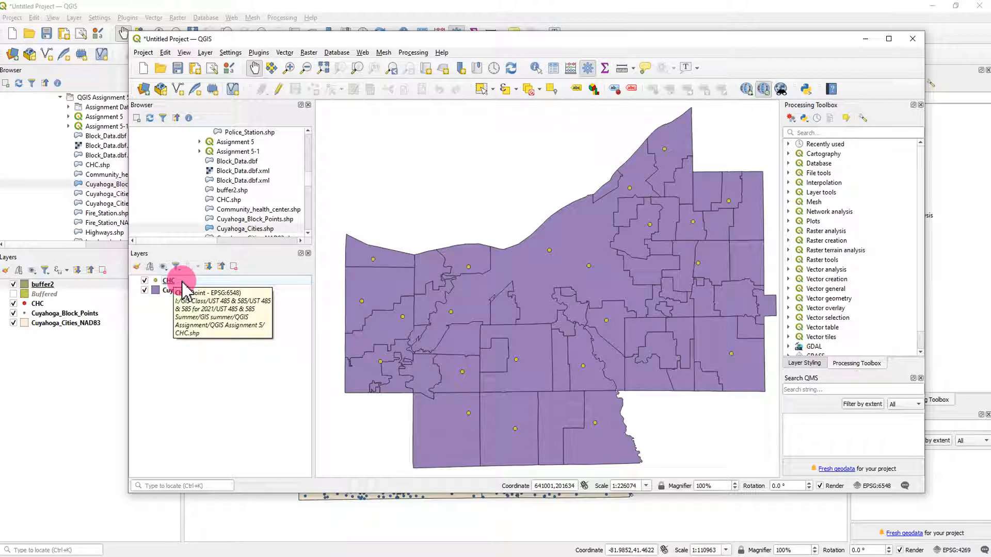
Step: Run the Buffer tool on the second project's CHC layer with a distance of 2 miles, dissolved into a temporary layer
{"action": "left_click_drag", "start_coordinate": [420, 40], "coordinate": [841, 32]}
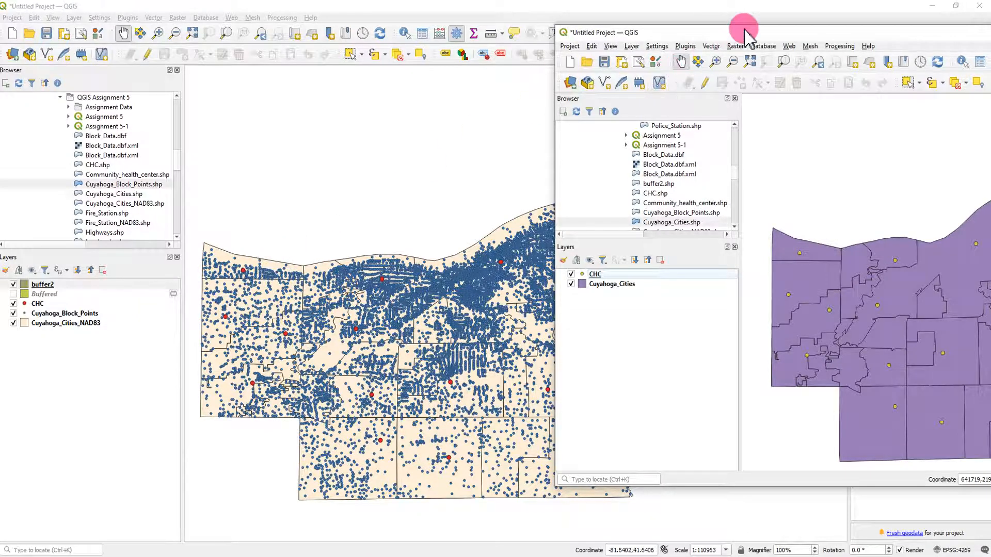
{"action": "left_click_drag", "start_coordinate": [765, 34], "coordinate": [318, 52]}
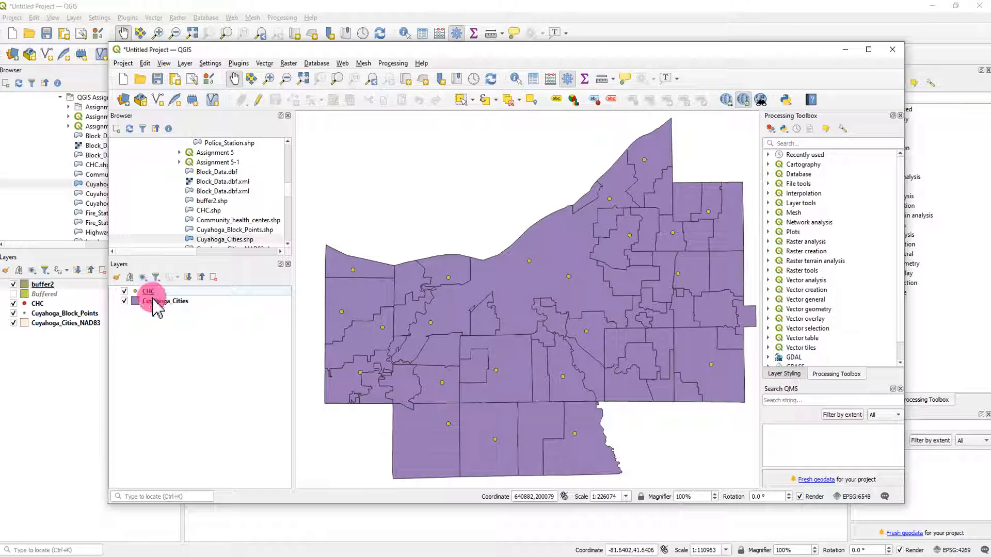
{"action": "left_click", "coordinate": [256, 103]}
{"action": "left_click", "coordinate": [265, 63]}
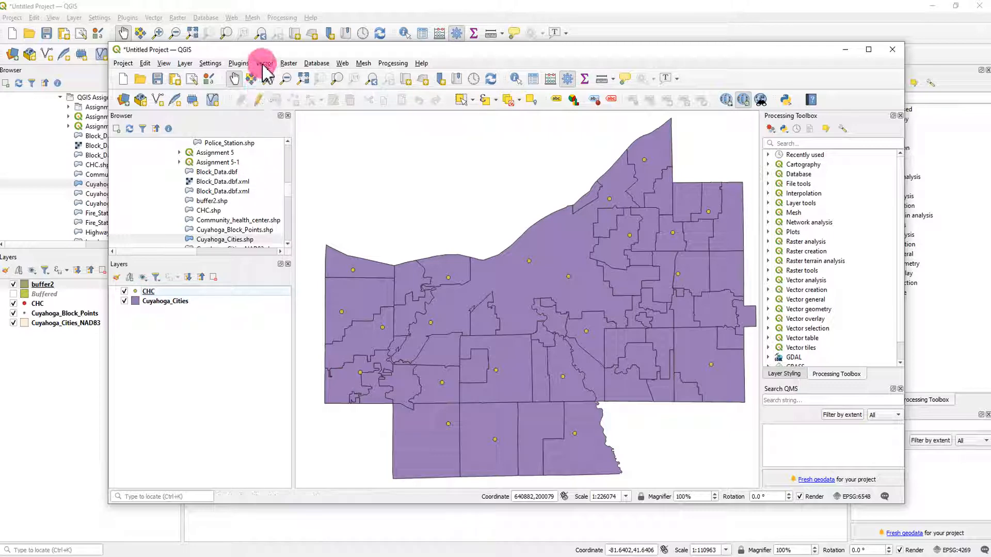
{"action": "left_click", "coordinate": [325, 75]}
{"action": "left_click", "coordinate": [382, 75]}
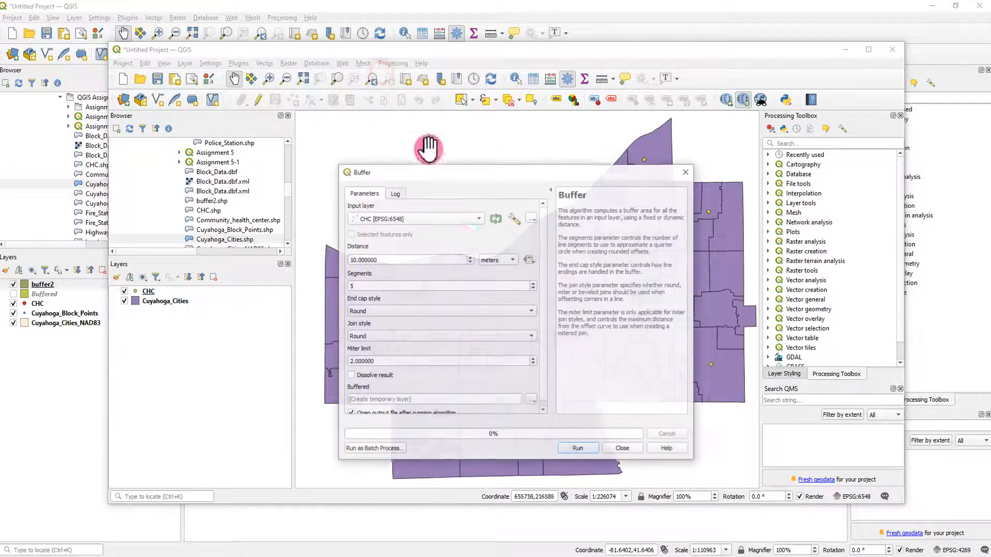
{"action": "left_click", "coordinate": [505, 261]}
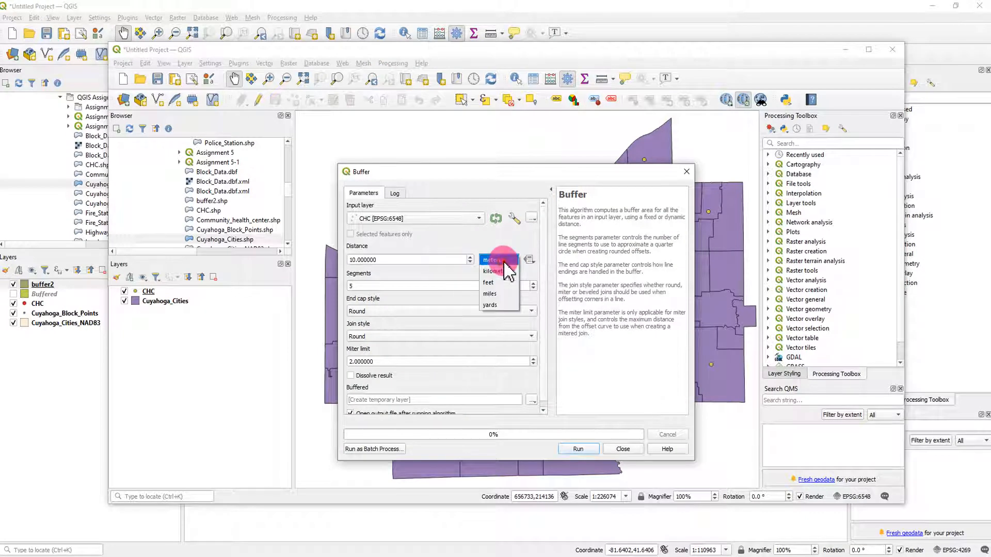
{"action": "left_click", "coordinate": [498, 293]}
{"action": "left_click_drag", "start_coordinate": [405, 259], "coordinate": [299, 259]}
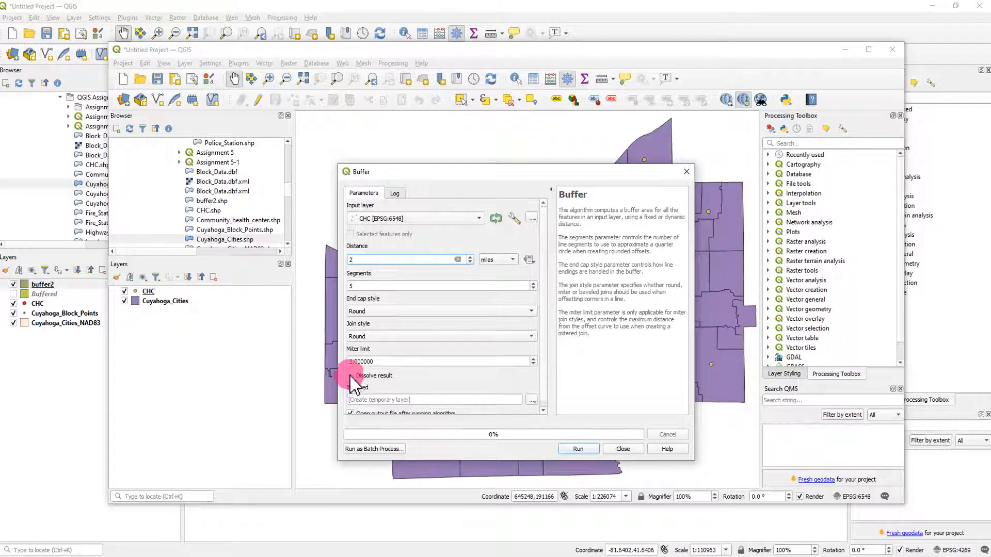
{"action": "left_click", "coordinate": [577, 450]}
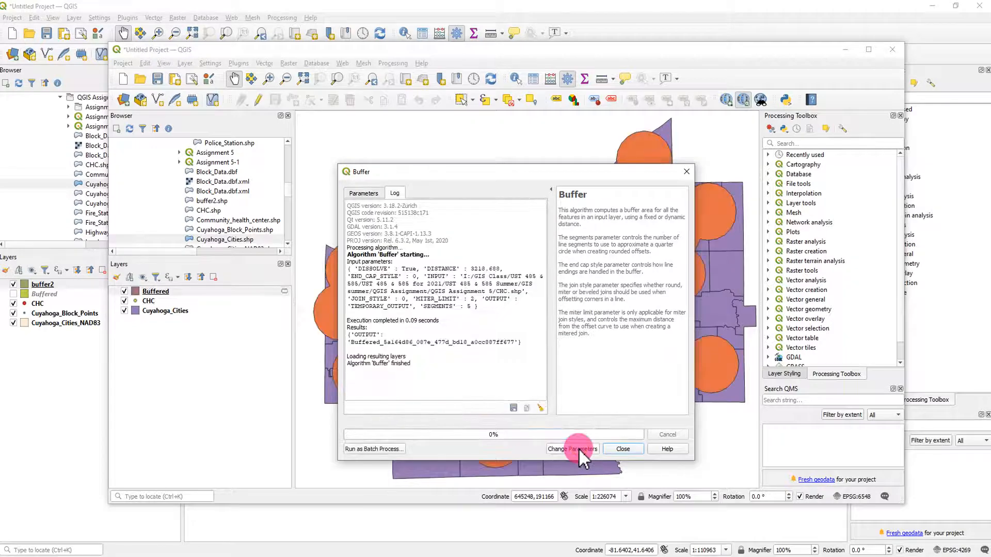
Step: Open the attribute table of the second project's dissolved Buffered layer and select its record to inspect the extent on the map
{"action": "left_click", "coordinate": [686, 172]}
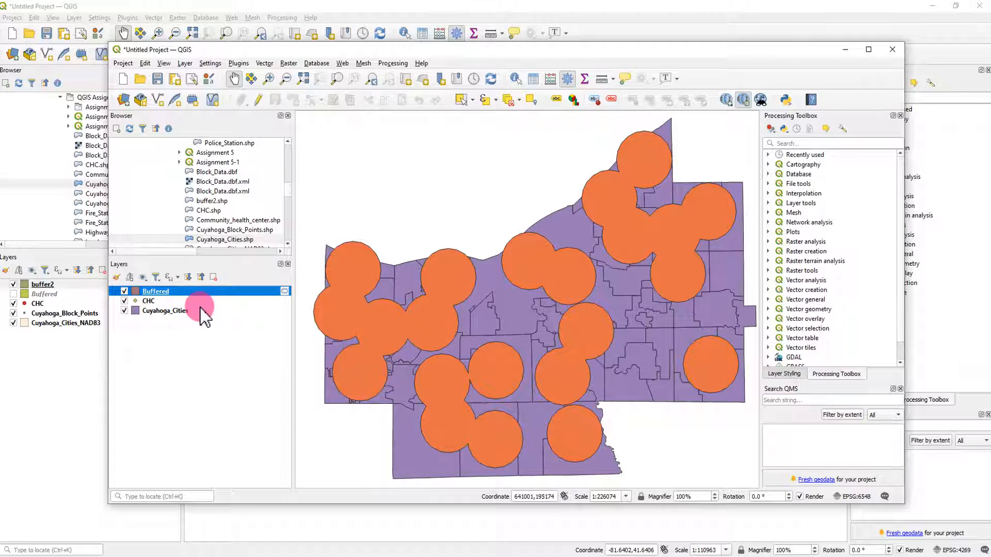
{"action": "right_click", "coordinate": [168, 292]}
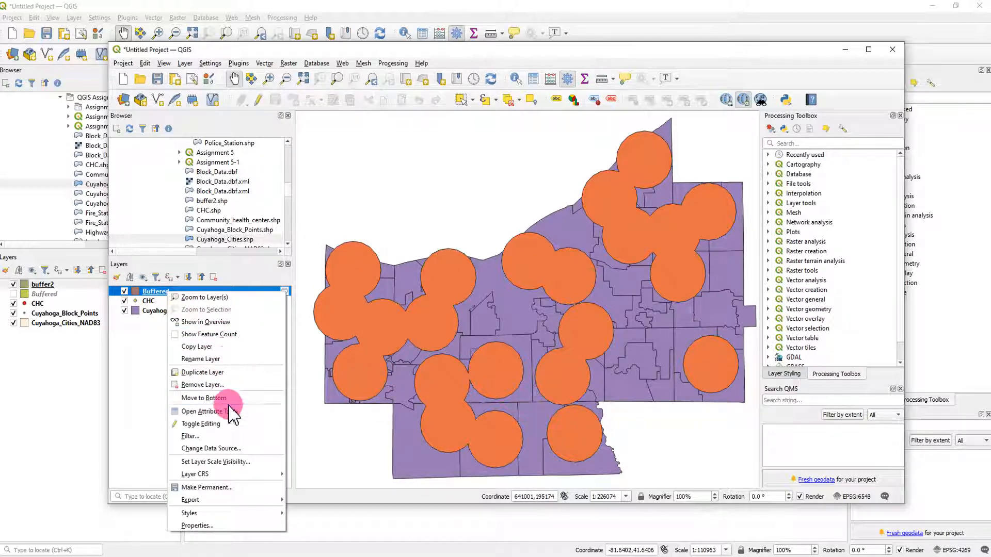
{"action": "left_click", "coordinate": [226, 411]}
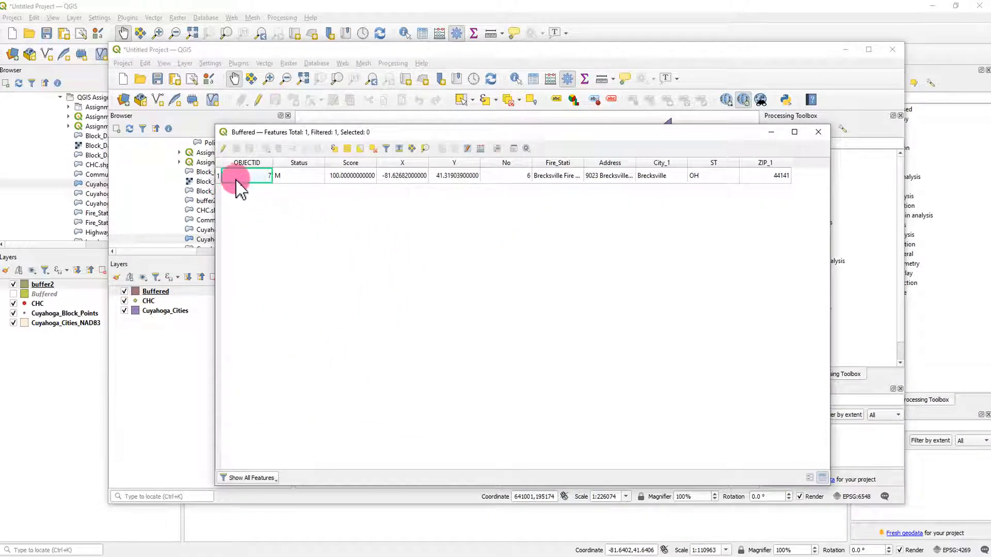
{"action": "left_click", "coordinate": [219, 176]}
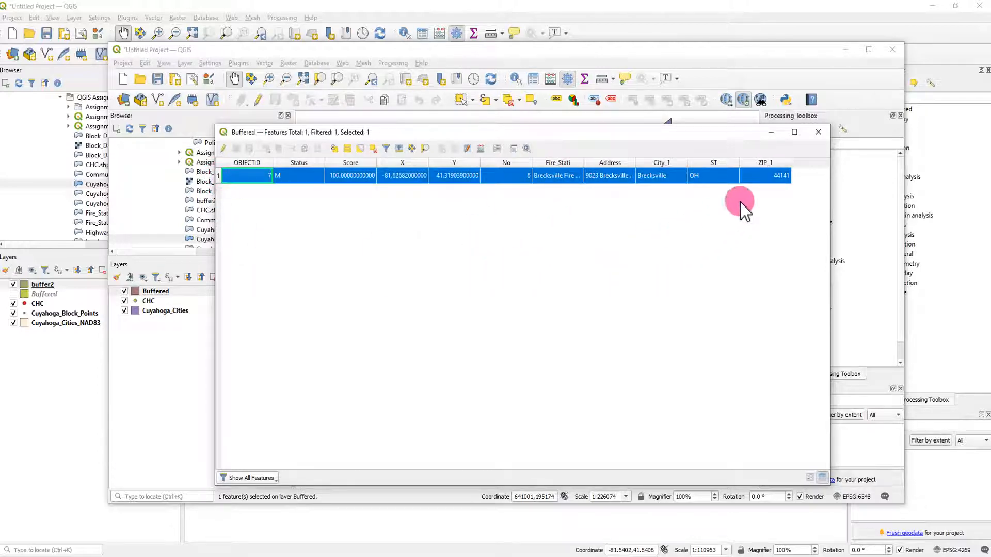
{"action": "left_click", "coordinate": [825, 137]}
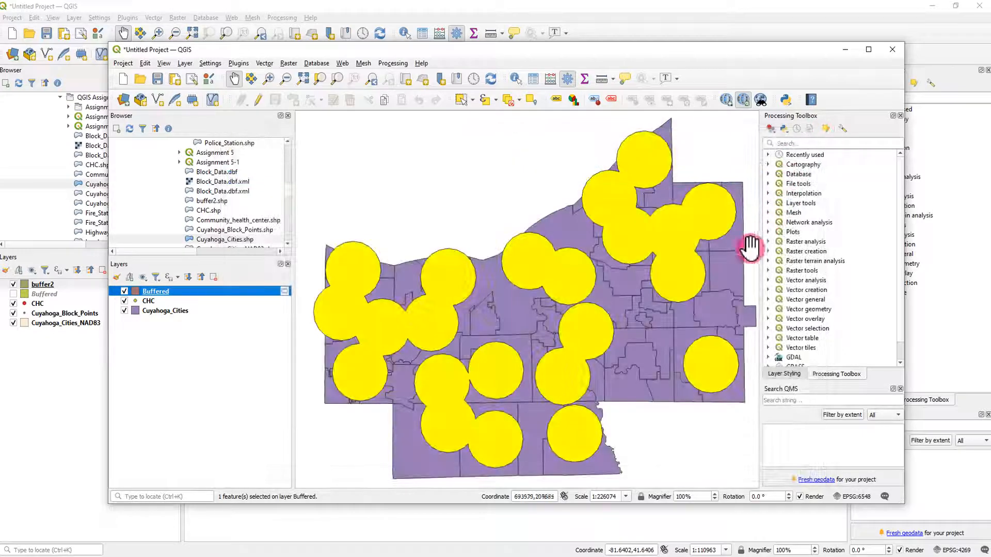
{"action": "left_click_drag", "start_coordinate": [454, 53], "coordinate": [430, 53]}
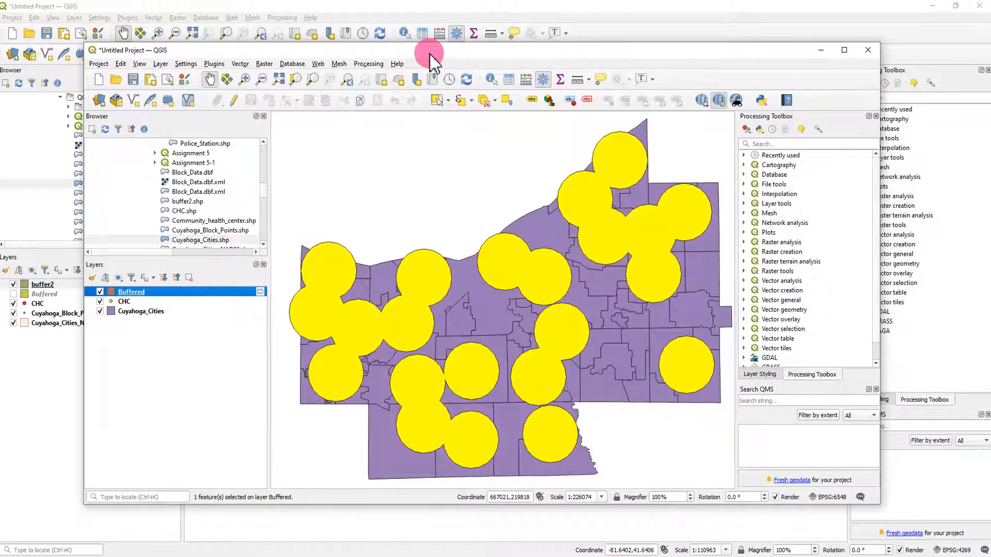
{"action": "left_click", "coordinate": [239, 63]}
{"action": "mouse_move", "coordinate": [317, 76]}
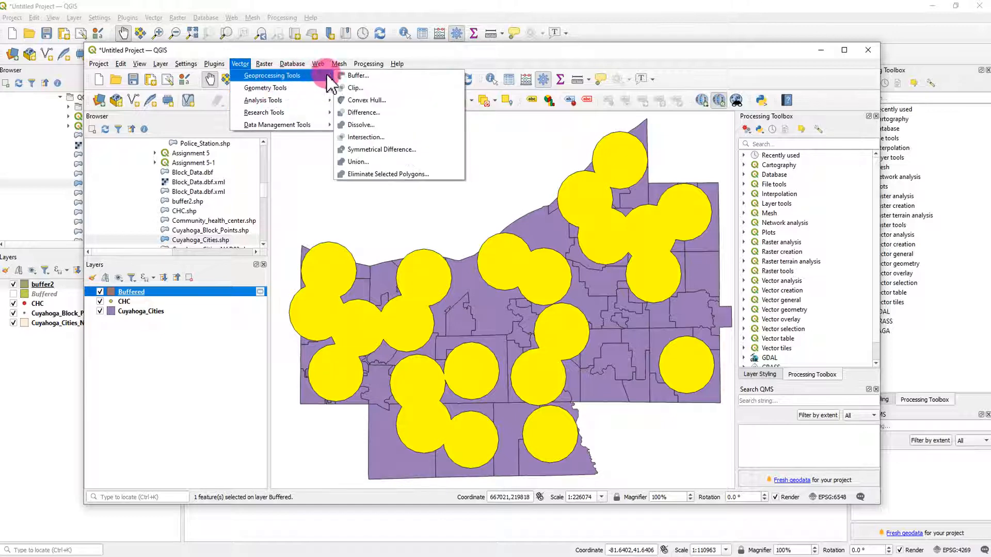
{"action": "left_click", "coordinate": [356, 75]}
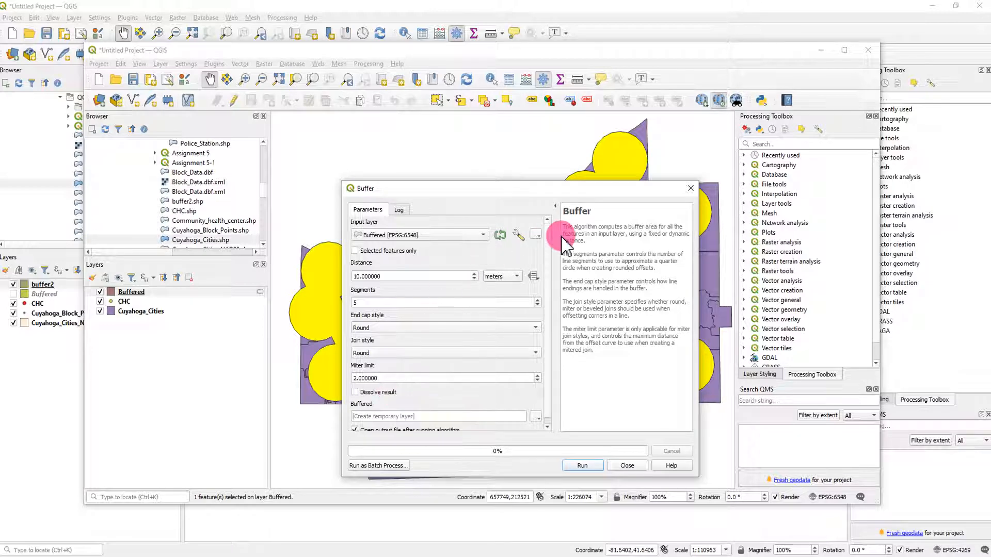
{"action": "left_click", "coordinate": [692, 189]}
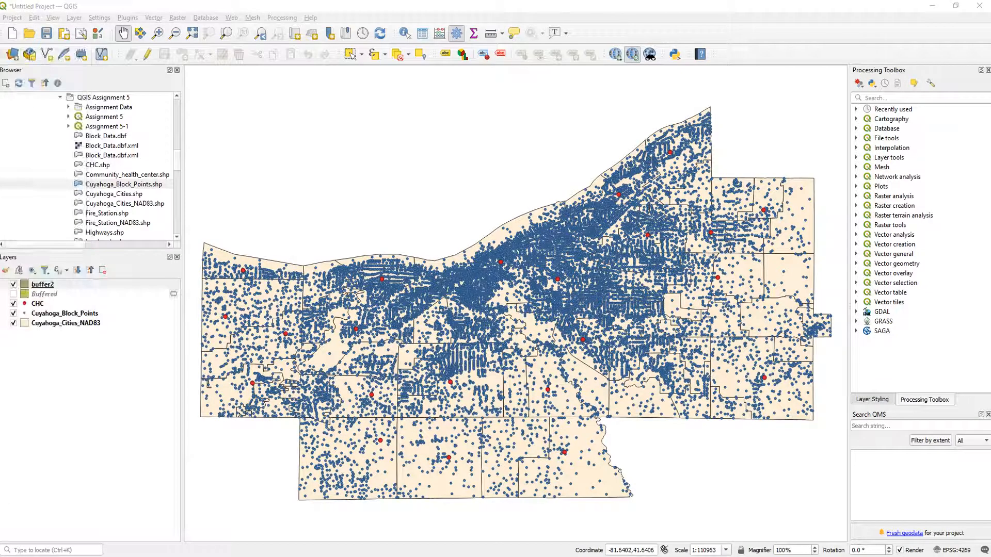
Step: Remove the buffer2 layer from the main project and turn on the visibility of its Buffered layer
{"action": "right_click", "coordinate": [52, 285]}
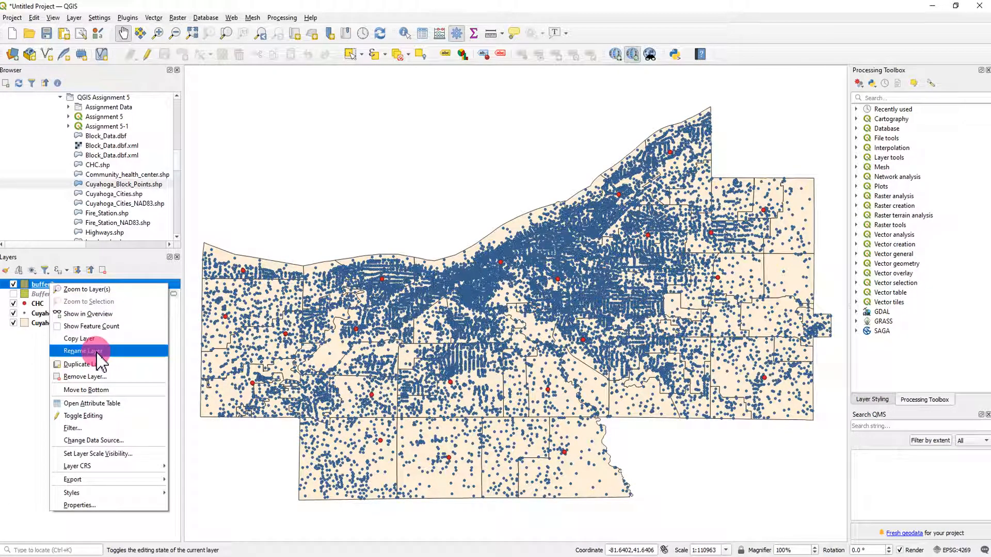
{"action": "left_click", "coordinate": [90, 376]}
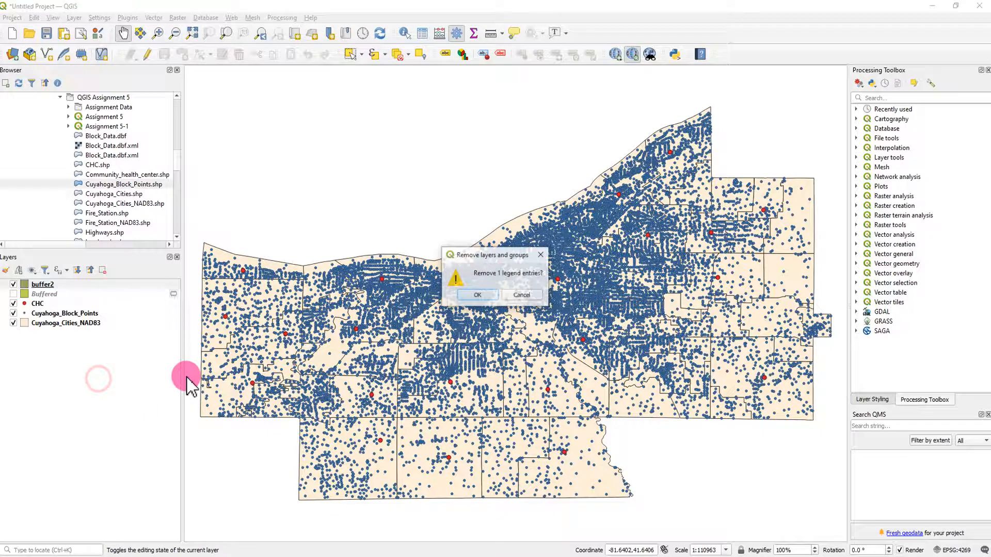
{"action": "left_click", "coordinate": [478, 295]}
{"action": "left_click", "coordinate": [13, 284]}
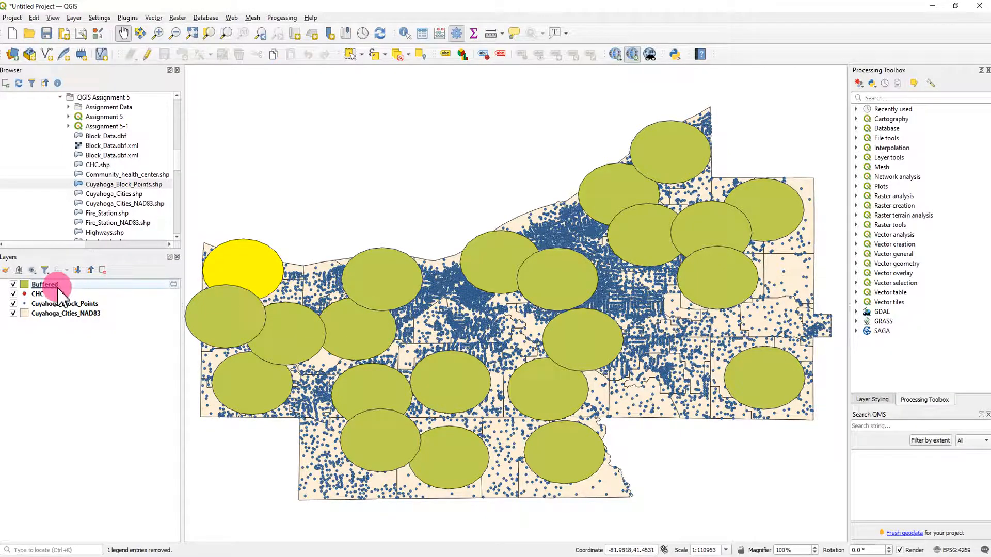
Step: Set the Buffered layer's symbol opacity to about 56.7% and deselect all of its features
{"action": "left_click", "coordinate": [28, 286]}
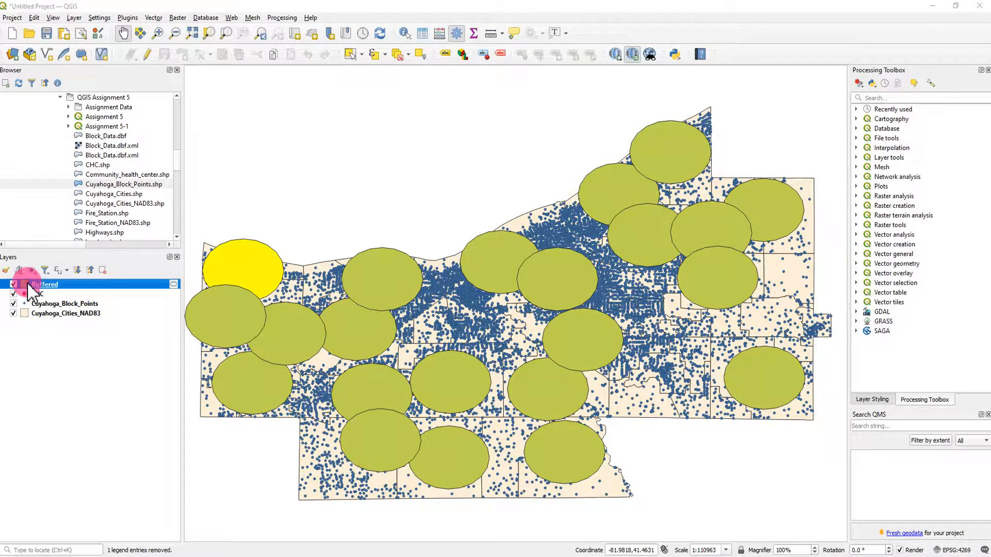
{"action": "double_click", "coordinate": [28, 286]}
{"action": "left_click", "coordinate": [303, 122]}
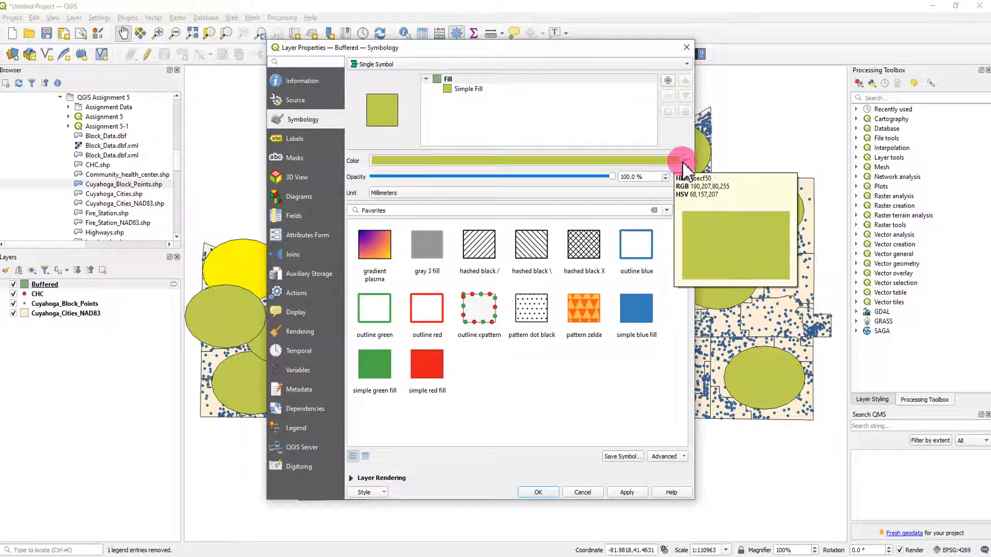
{"action": "left_click_drag", "start_coordinate": [612, 177], "coordinate": [438, 191]}
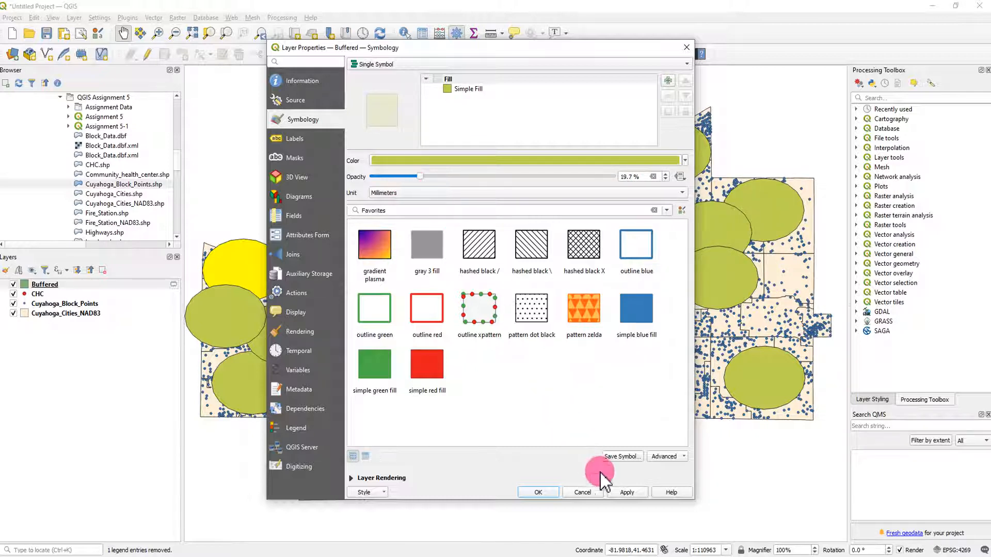
{"action": "left_click", "coordinate": [627, 492]}
{"action": "left_click_drag", "start_coordinate": [420, 177], "coordinate": [509, 177]}
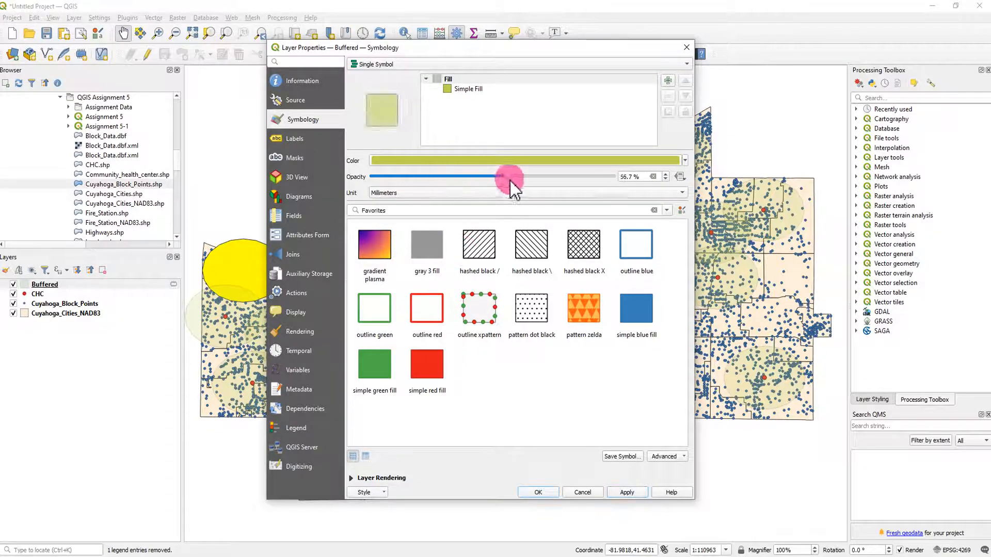
{"action": "left_click", "coordinate": [626, 493]}
{"action": "left_click", "coordinate": [505, 97]}
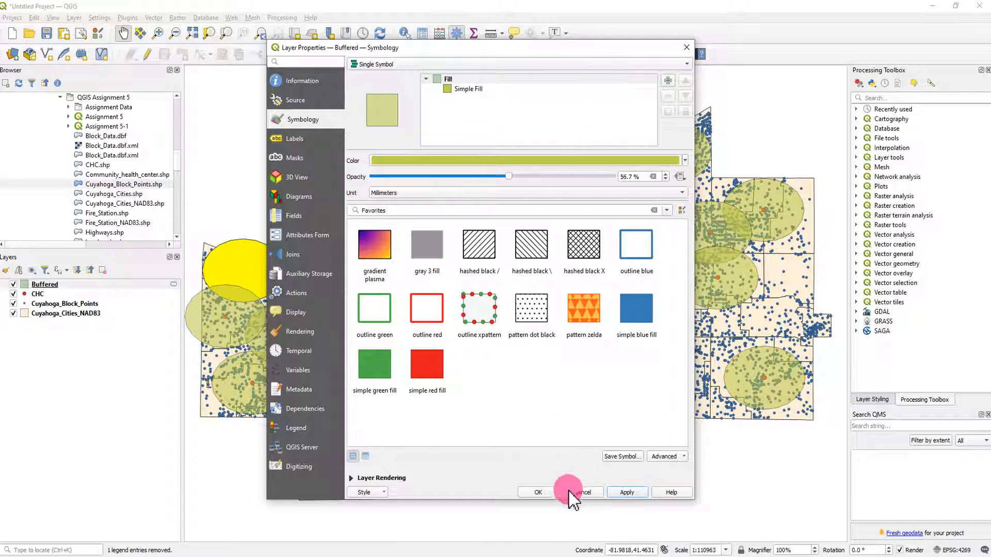
{"action": "left_click", "coordinate": [539, 493]}
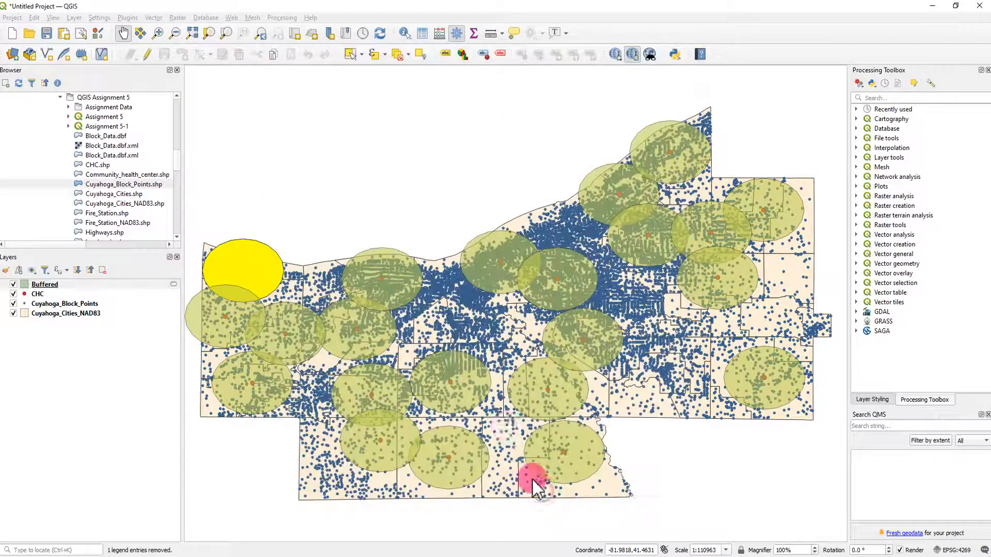
{"action": "left_click", "coordinate": [397, 54]}
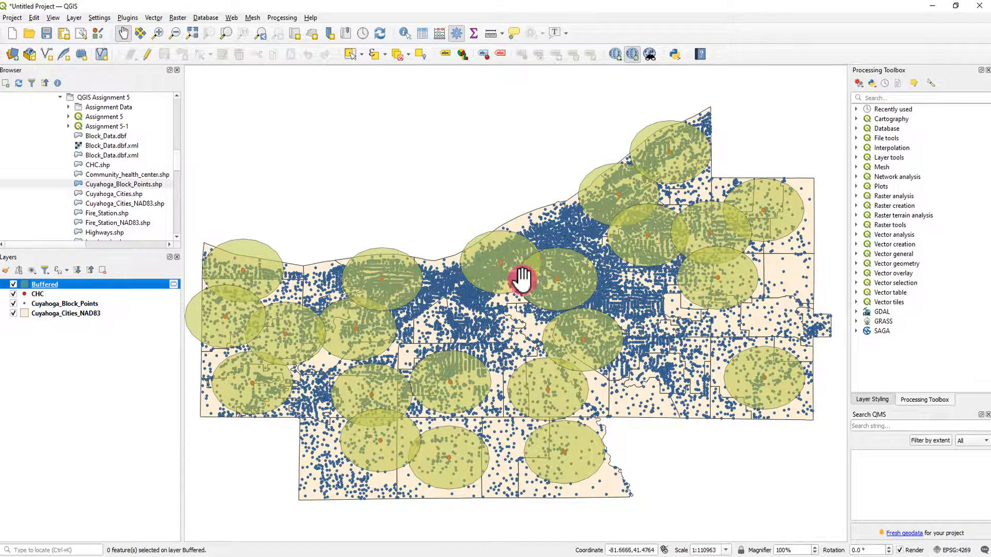
Step: Examine the Cuyahoga_Block_Points features inside the buffers and in the gaps between them
{"action": "scroll", "coordinate": [387, 281], "scroll_direction": "up", "scroll_amount": 2}
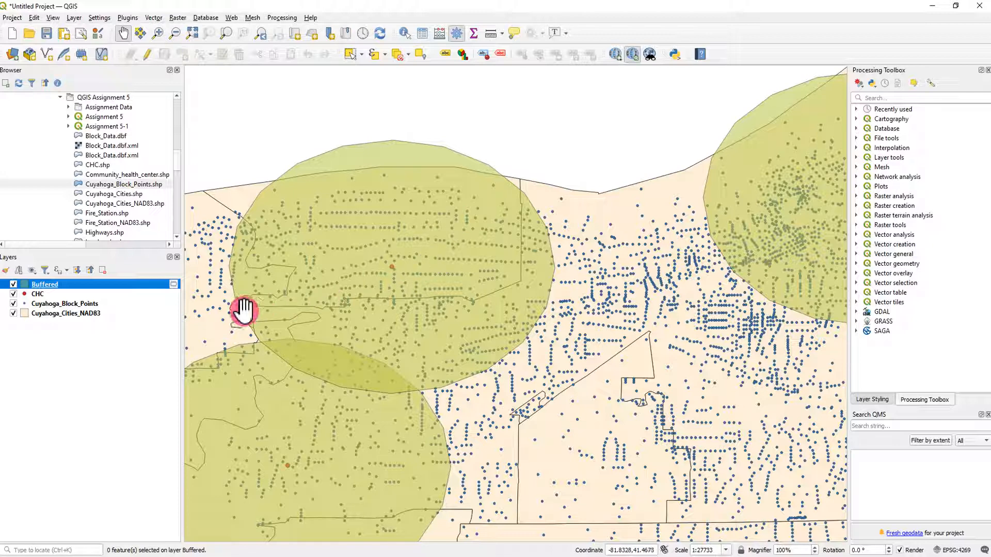
{"action": "left_click", "coordinate": [89, 304]}
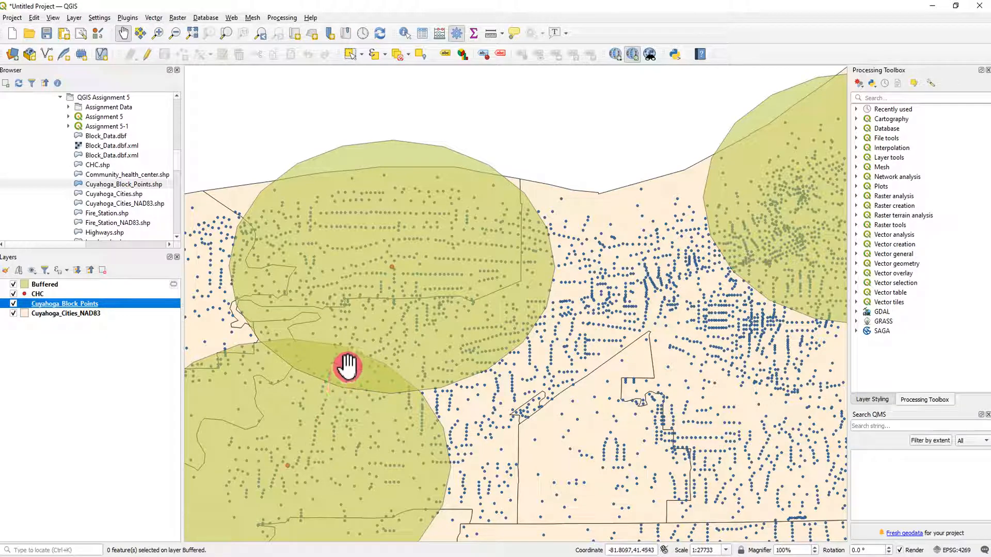
{"action": "scroll", "coordinate": [593, 345], "scroll_direction": "down", "scroll_amount": 2}
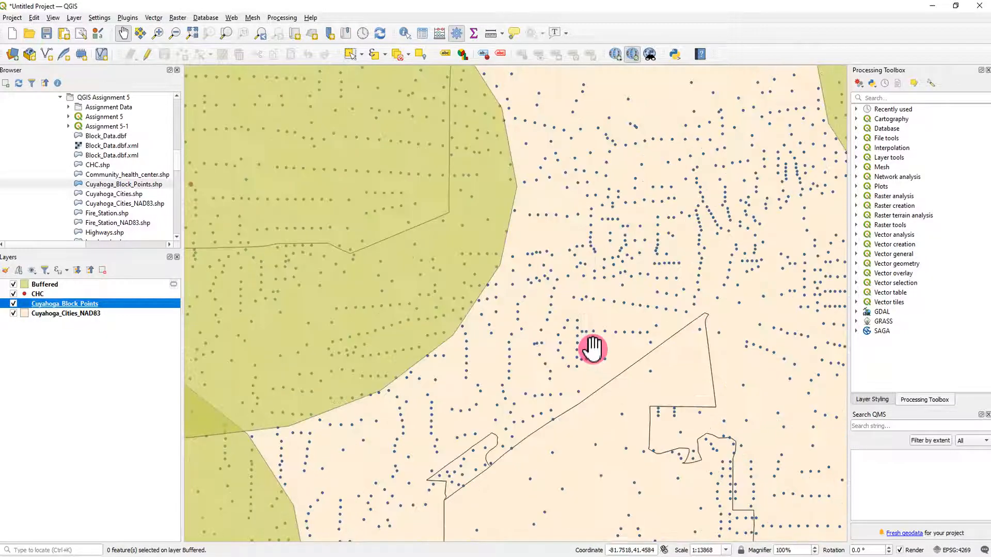
{"action": "left_click_drag", "start_coordinate": [619, 380], "coordinate": [468, 323]}
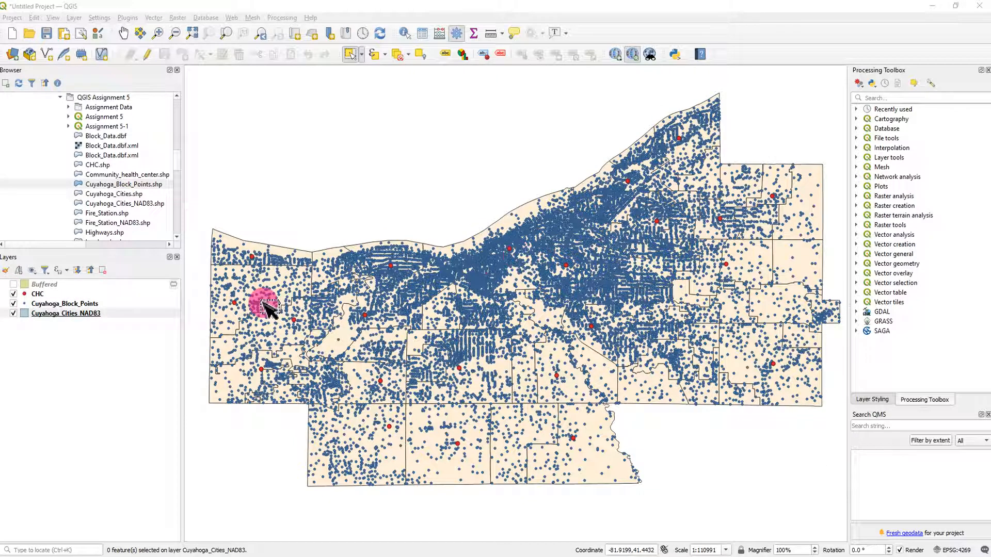
Step: Hide the Cuyahoga_Block_Points layer and select the Cleveland polygon in Cuyahoga_Cities_NAD83 on the map
{"action": "left_click", "coordinate": [67, 313]}
{"action": "left_click", "coordinate": [22, 313]}
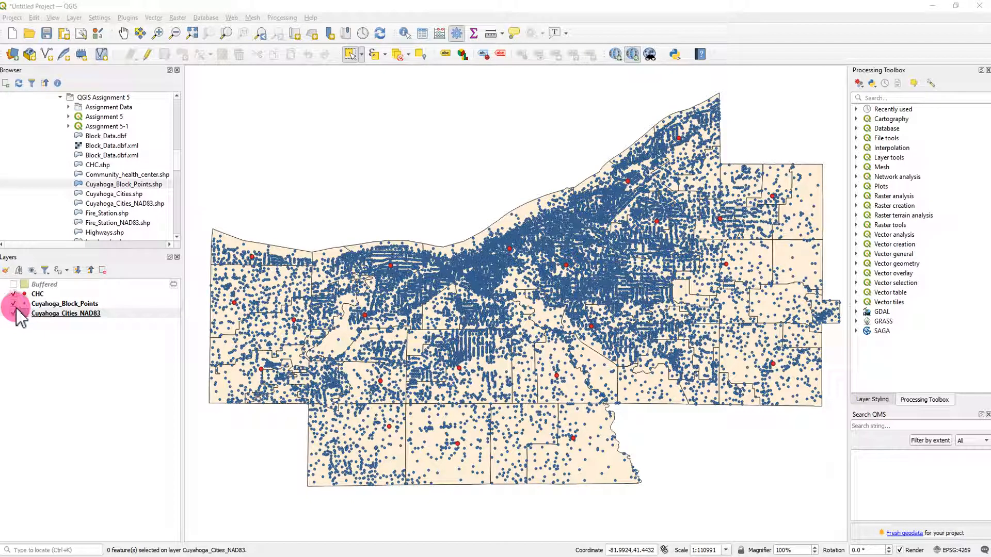
{"action": "left_click", "coordinate": [14, 304]}
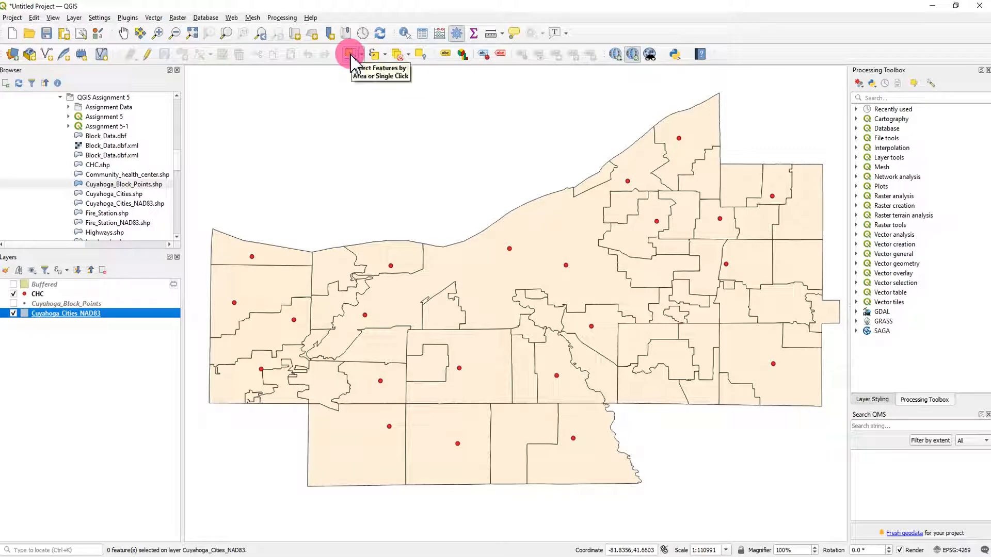
{"action": "left_click", "coordinate": [351, 53]}
{"action": "left_click", "coordinate": [494, 259]}
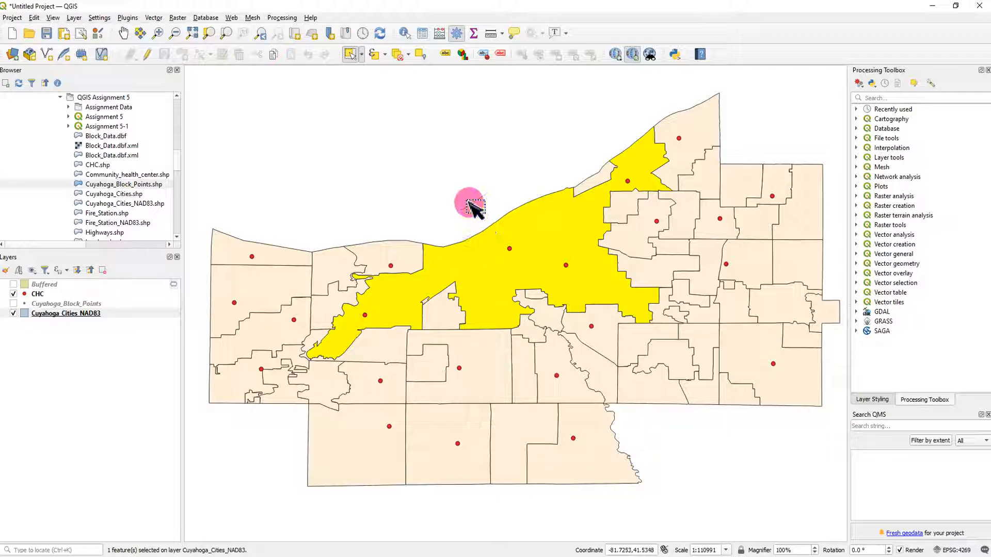
Step: Inspect the Cleveland city record in the Cuyahoga_Cities_NAD83 attribute table, keeping it selected
{"action": "right_click", "coordinate": [64, 313]}
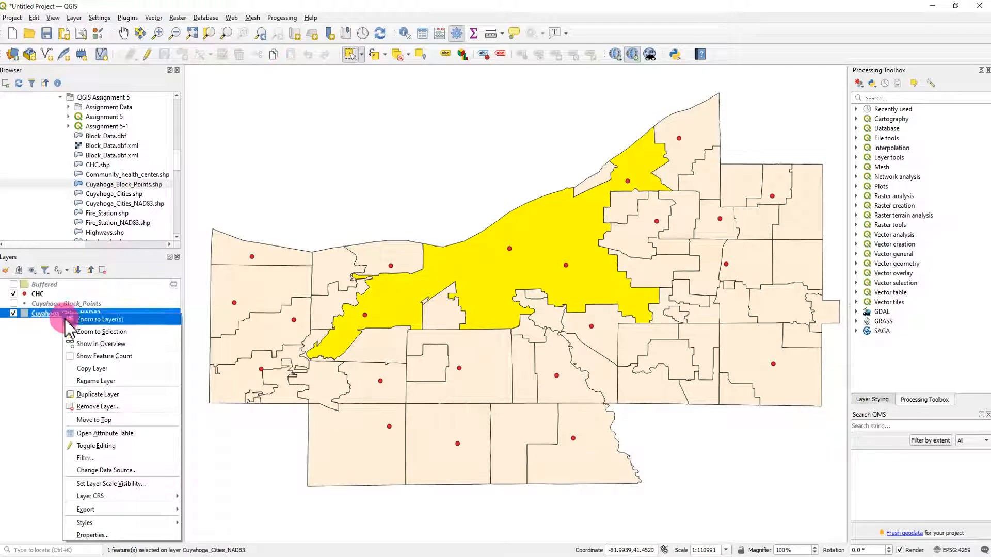
{"action": "left_click", "coordinate": [106, 434]}
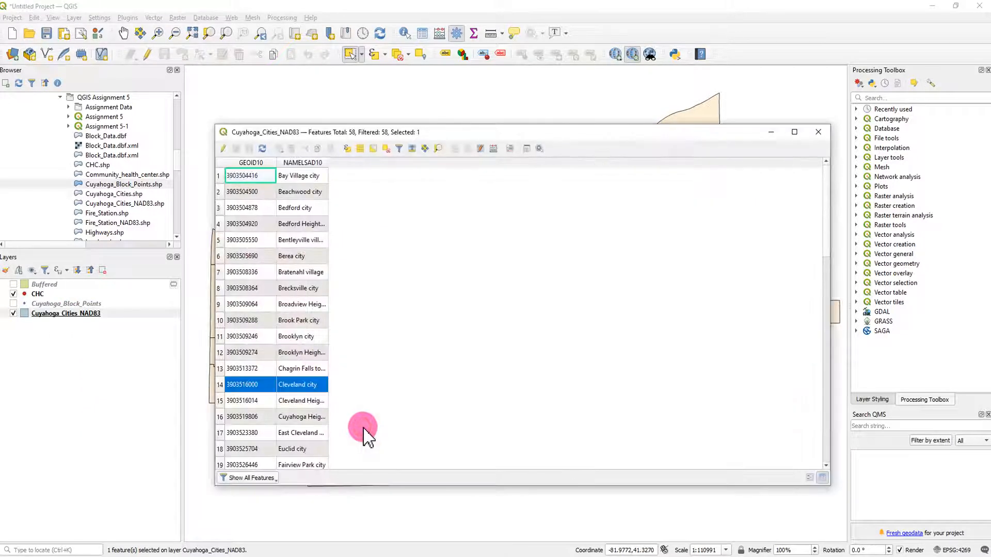
{"action": "left_click", "coordinate": [227, 386]}
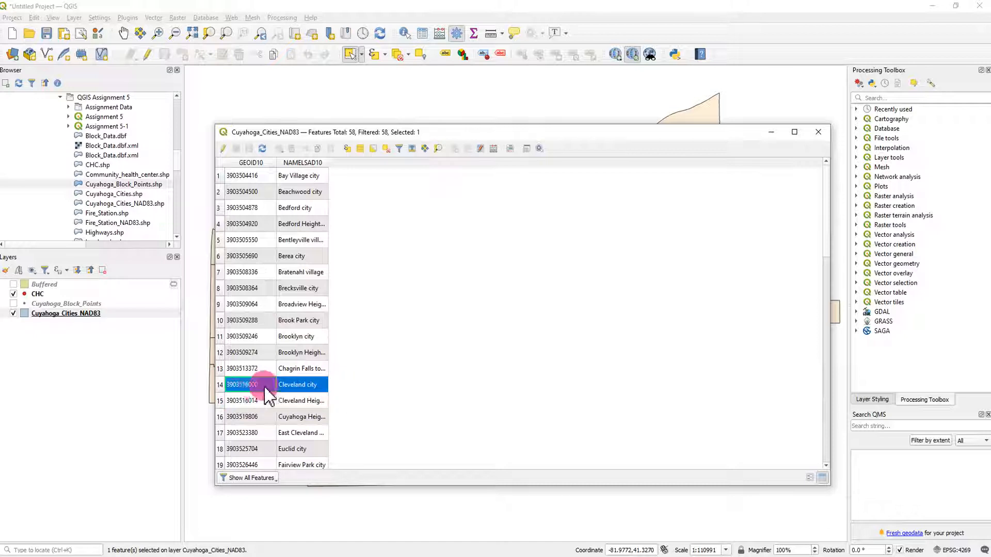
{"action": "left_click", "coordinate": [225, 401]}
{"action": "left_click", "coordinate": [225, 385]}
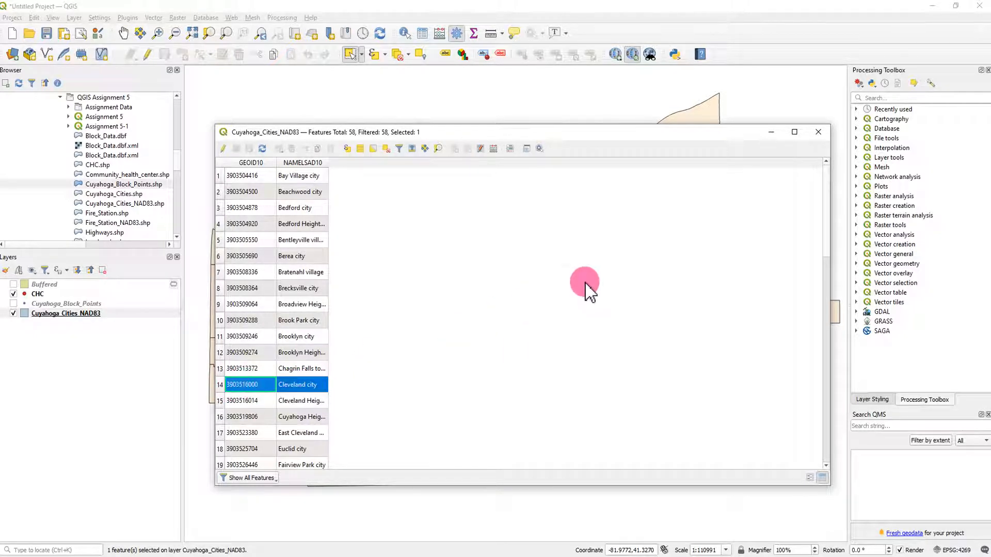
{"action": "left_click", "coordinate": [818, 132]}
Step: Compare Cleveland's boundary with surrounding cities by selecting their polygons one at a time, finishing with Cleveland selected
{"action": "left_click", "coordinate": [557, 224]}
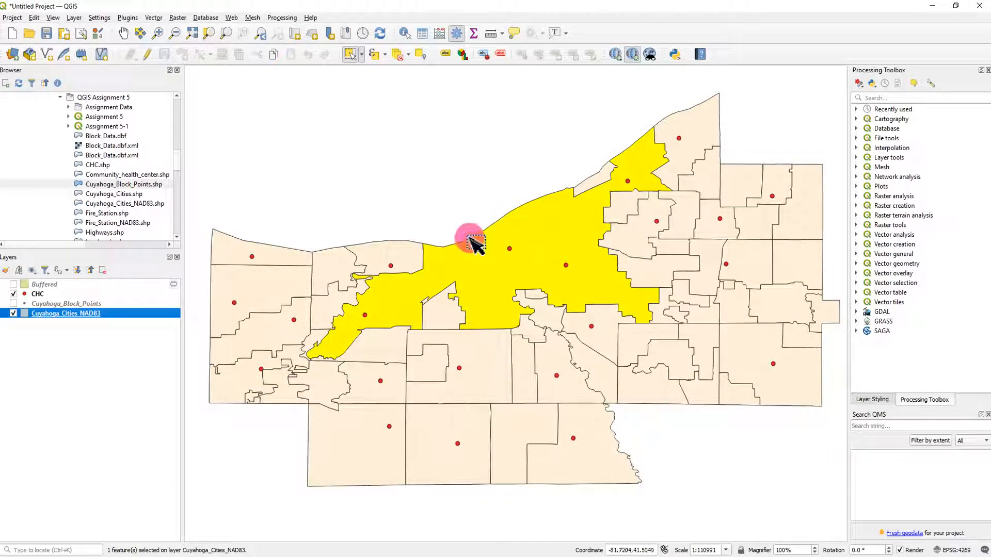
{"action": "left_click", "coordinate": [444, 319]}
{"action": "left_click", "coordinate": [446, 350]}
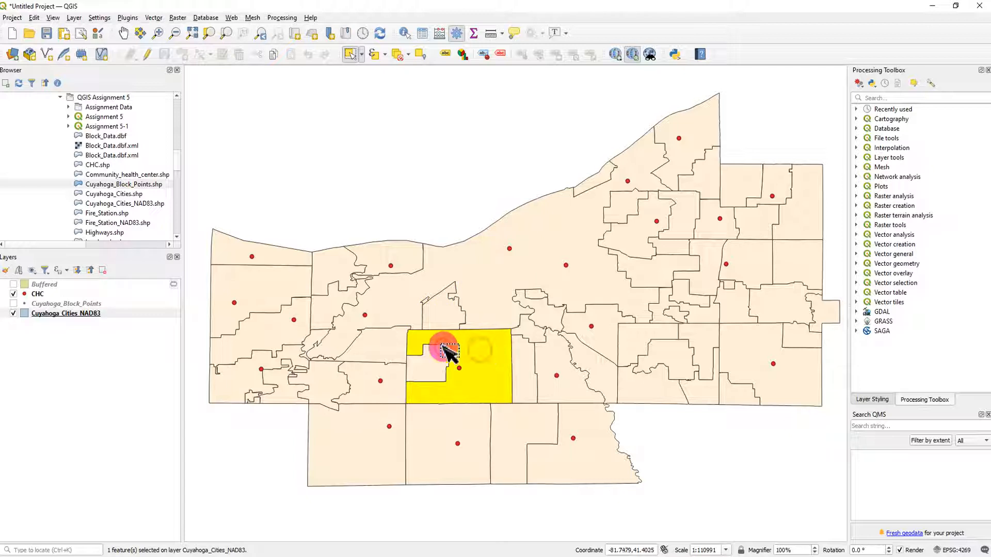
{"action": "left_click", "coordinate": [383, 346]}
{"action": "left_click", "coordinate": [489, 299]}
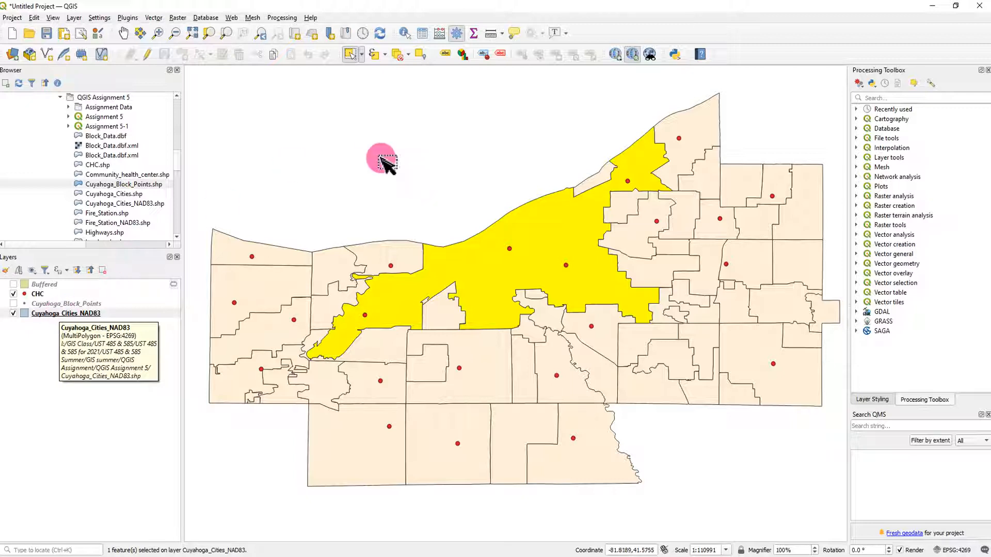
{"action": "left_click", "coordinate": [688, 148]}
{"action": "left_click", "coordinate": [639, 215]}
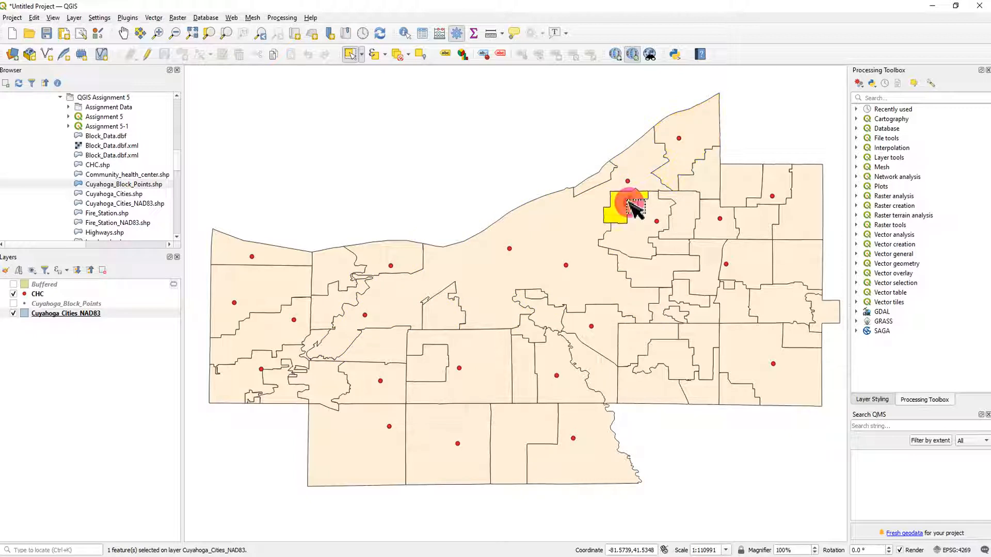
{"action": "left_click", "coordinate": [555, 218]}
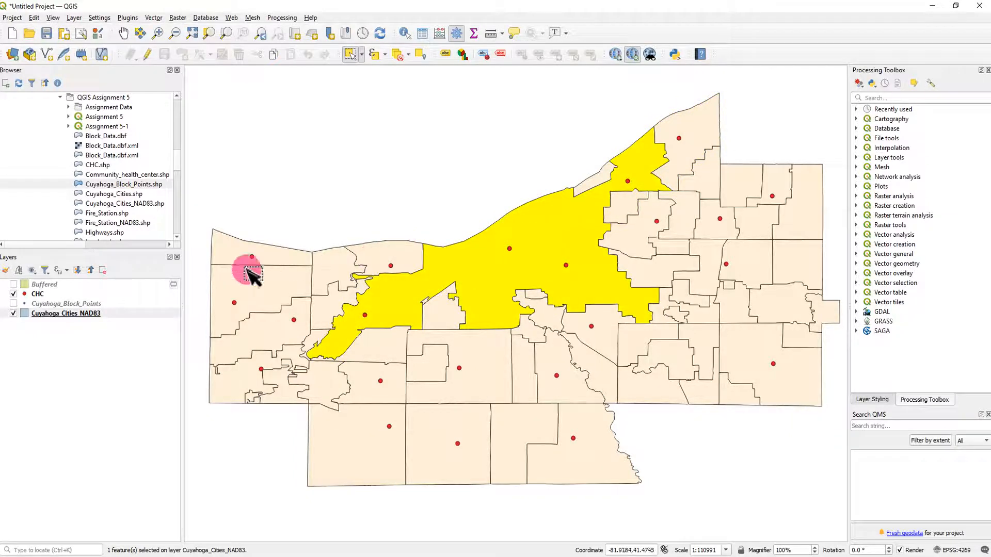
Step: Show the Cuyahoga_Block_Points layer and set up Select by Location with "are within" as the only geometric predicate
{"action": "left_click", "coordinate": [14, 305]}
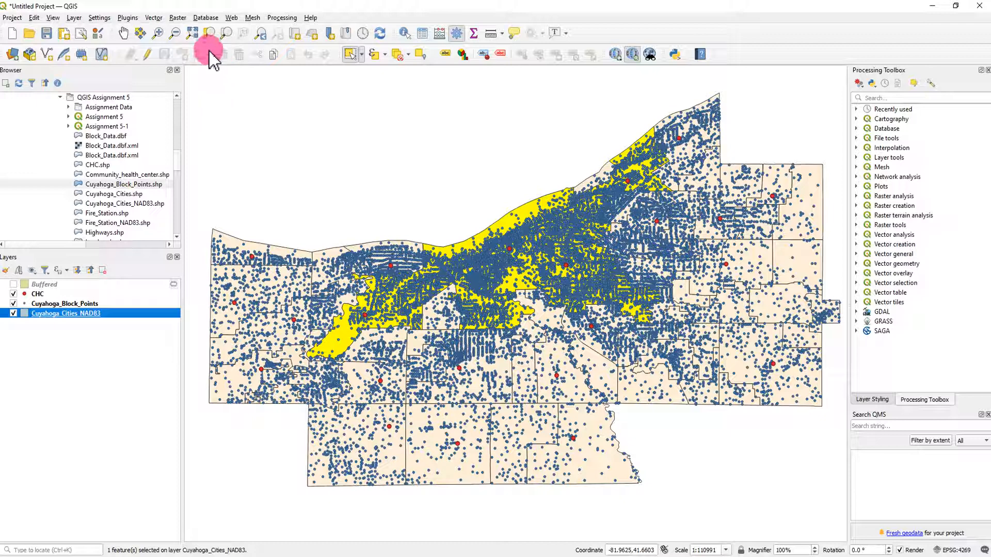
{"action": "left_click", "coordinate": [153, 18]}
{"action": "mouse_move", "coordinate": [195, 71]}
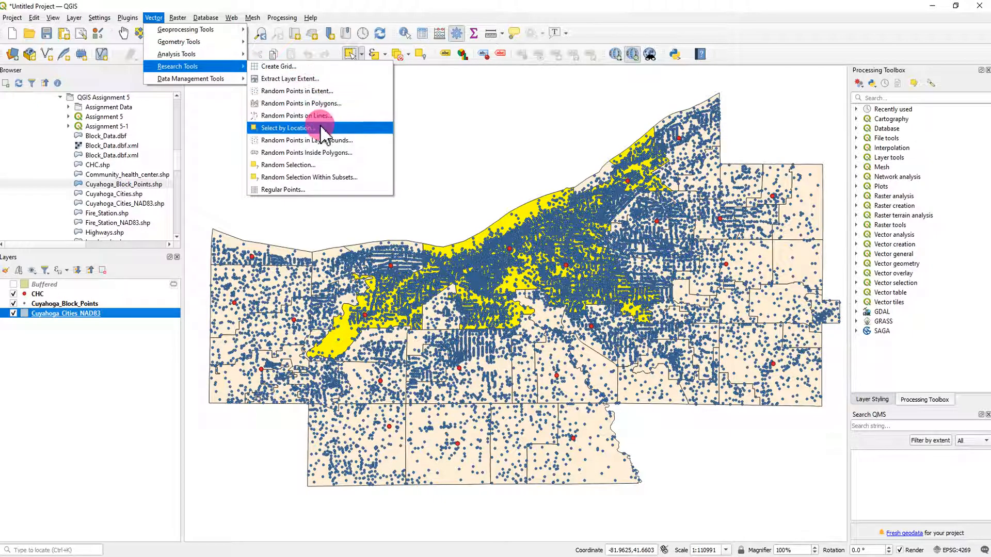
{"action": "left_click", "coordinate": [287, 128]}
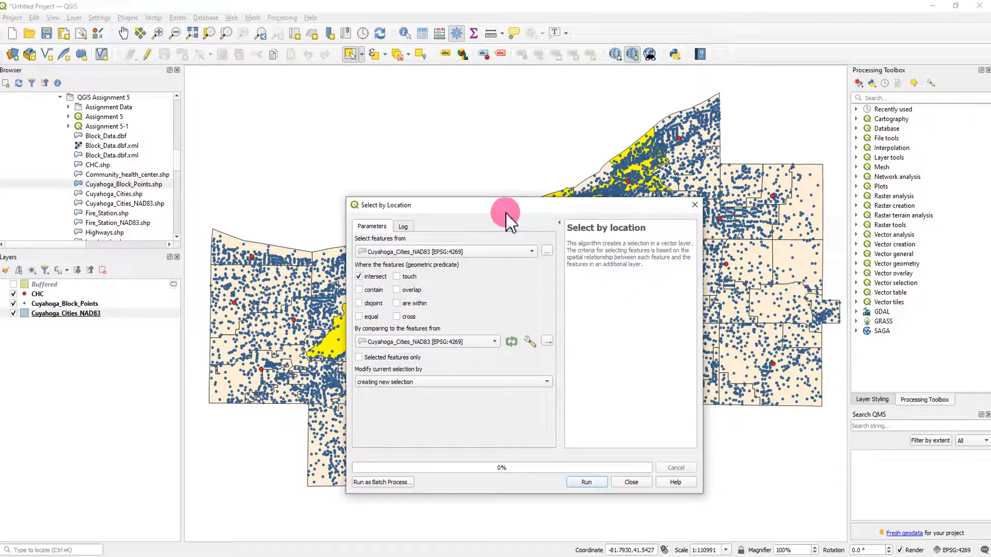
{"action": "left_click_drag", "start_coordinate": [505, 196], "coordinate": [500, 164]}
{"action": "left_click", "coordinate": [353, 228]}
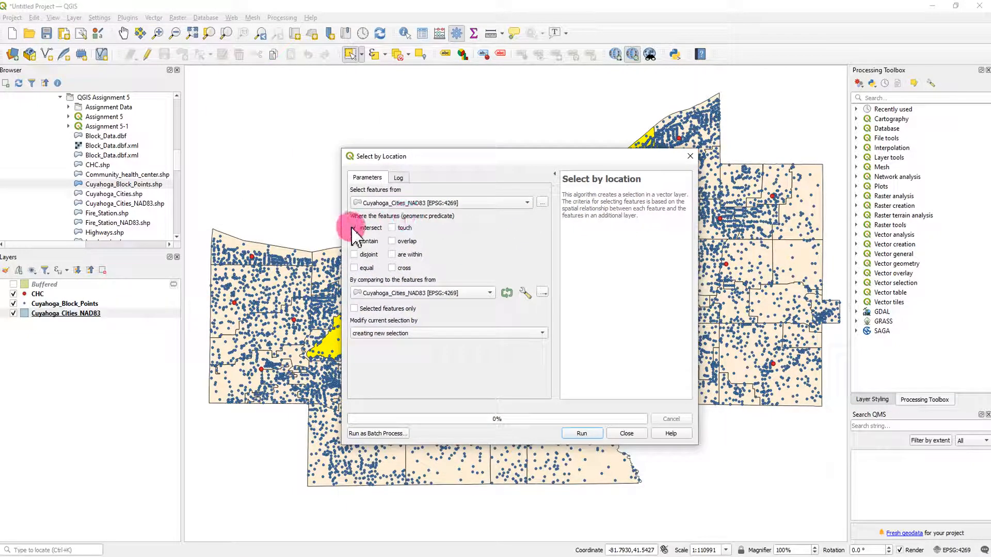
{"action": "left_click", "coordinate": [393, 241]}
{"action": "left_click", "coordinate": [393, 255]}
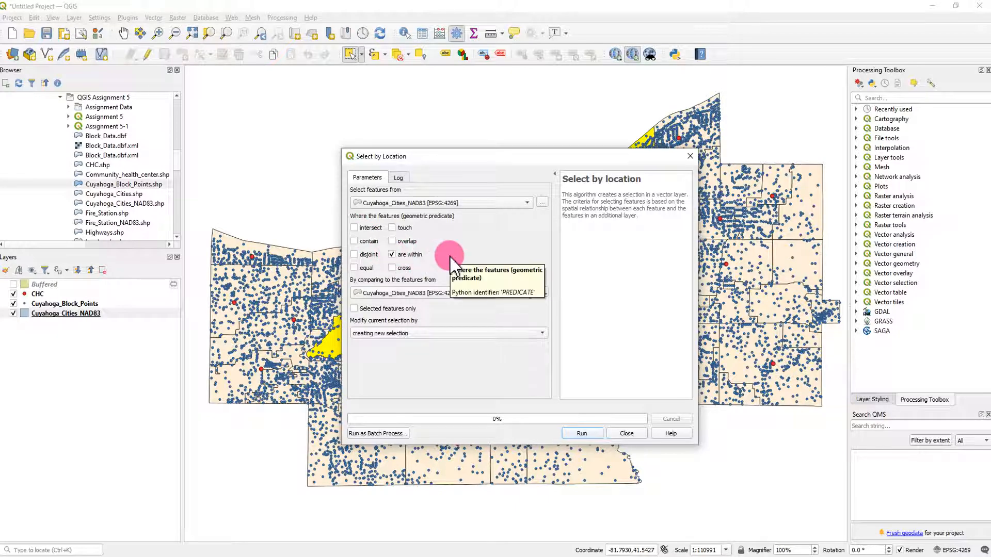
Step: Select the Cuyahoga_Block_Points features that lie within the selected Cuyahoga_Cities_NAD83 feature only, creating a new selection
{"action": "left_click", "coordinate": [467, 204]}
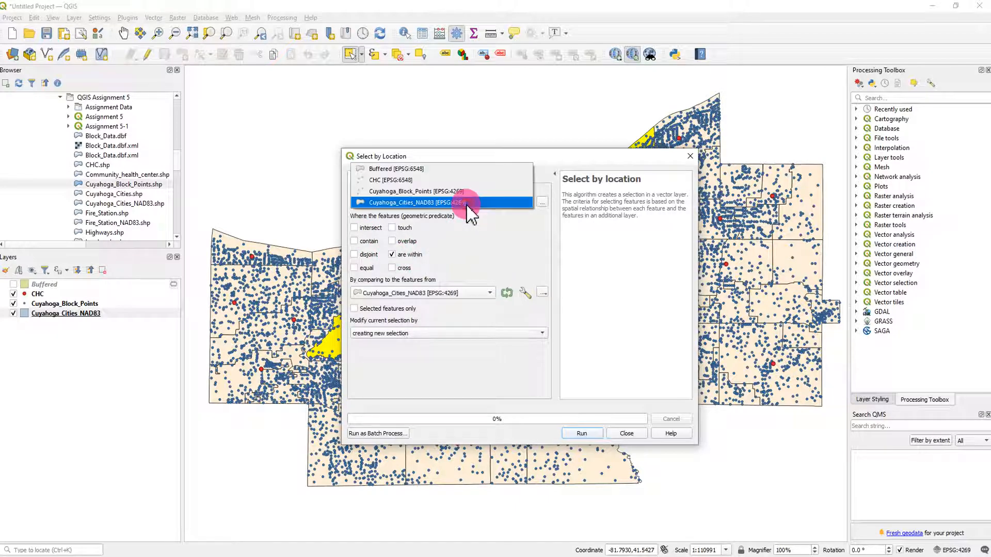
{"action": "left_click", "coordinate": [401, 192]}
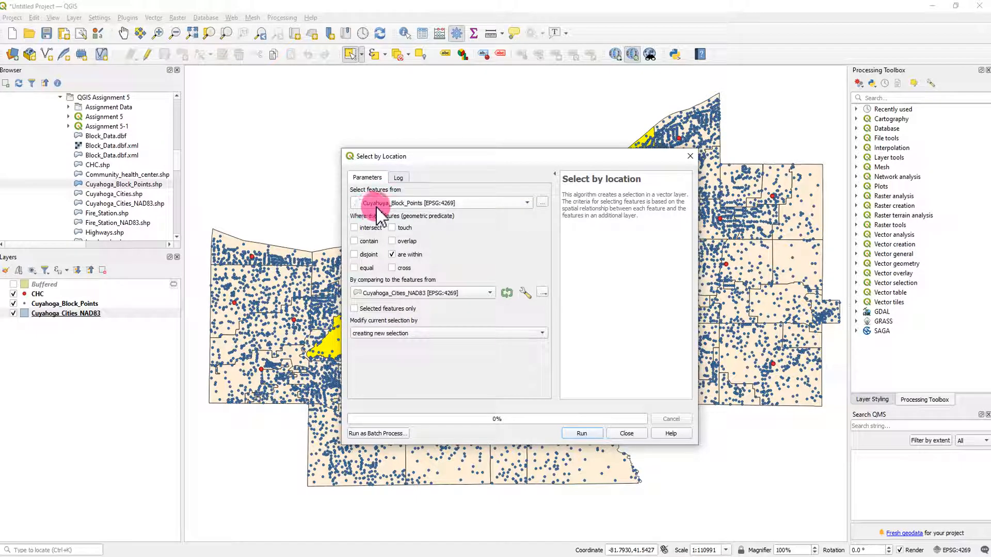
{"action": "left_click_drag", "start_coordinate": [470, 164], "coordinate": [470, 186]}
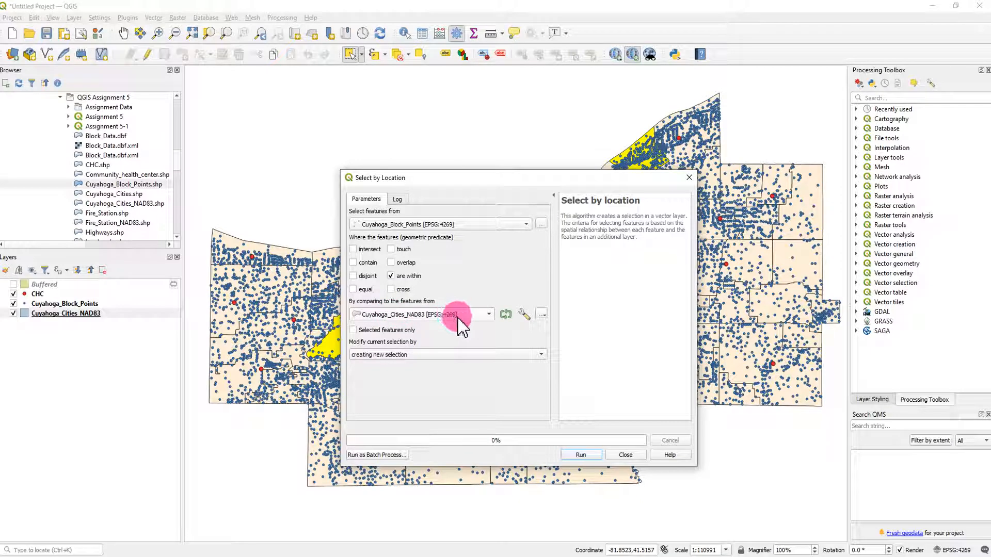
{"action": "left_click", "coordinate": [353, 331]}
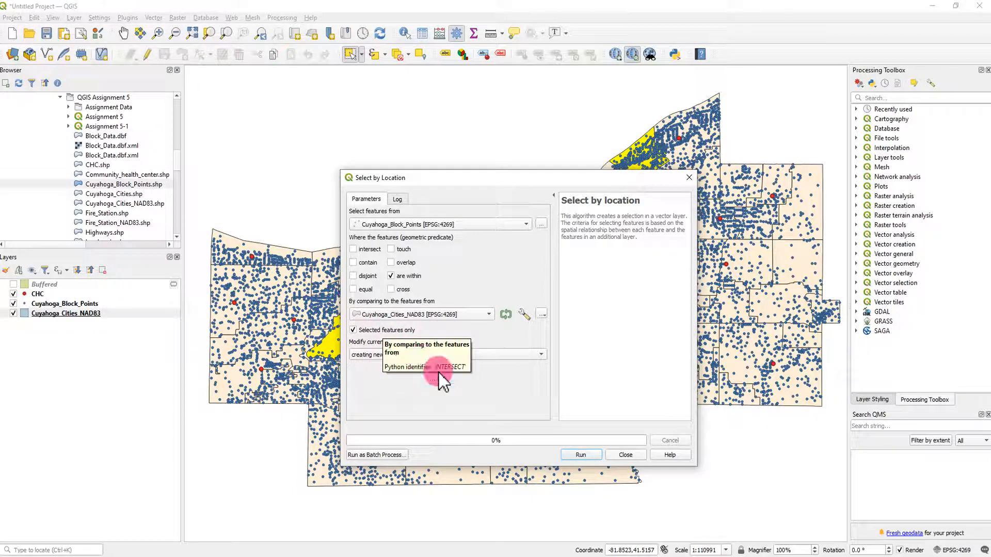
{"action": "left_click", "coordinate": [580, 455]}
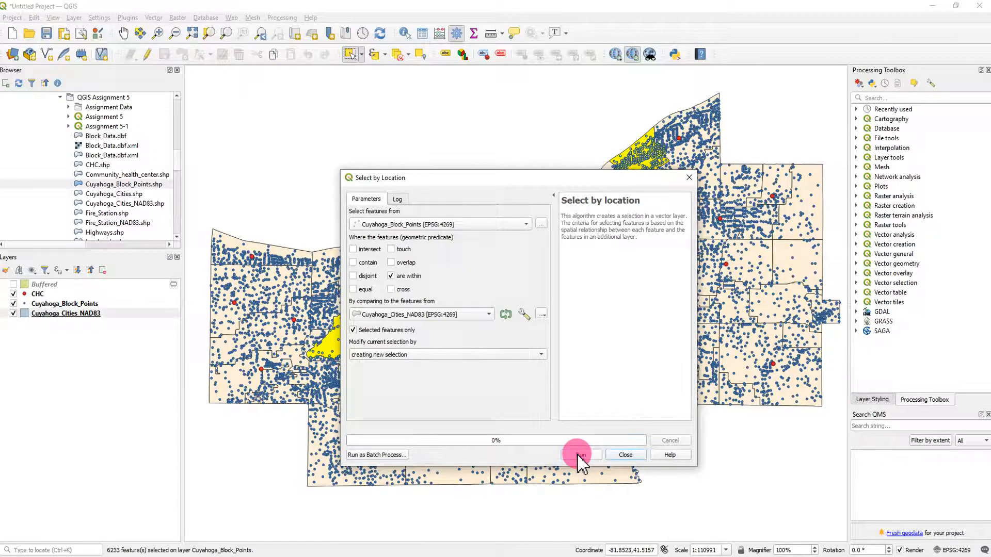
{"action": "left_click", "coordinate": [688, 178]}
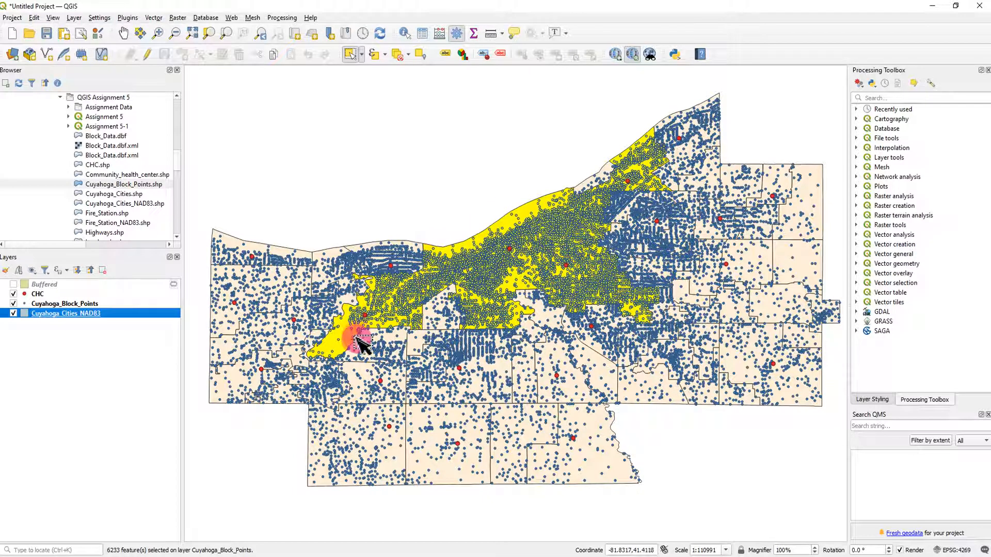
Step: Open the Cuyahoga_Block_Points attribute table, move the selected records to the top and widen the window to fit every column
{"action": "right_click", "coordinate": [85, 304]}
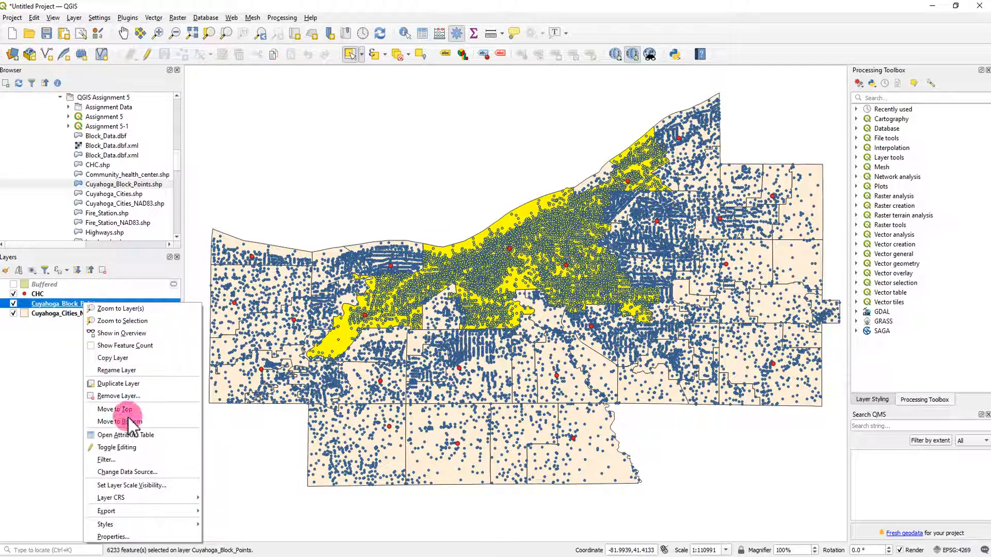
{"action": "left_click", "coordinate": [129, 435]}
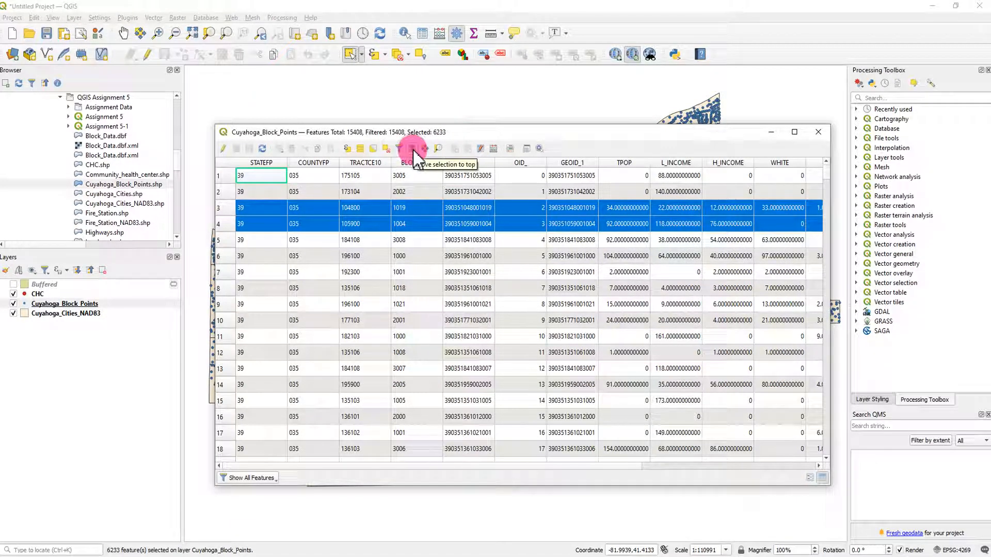
{"action": "left_click", "coordinate": [412, 149]}
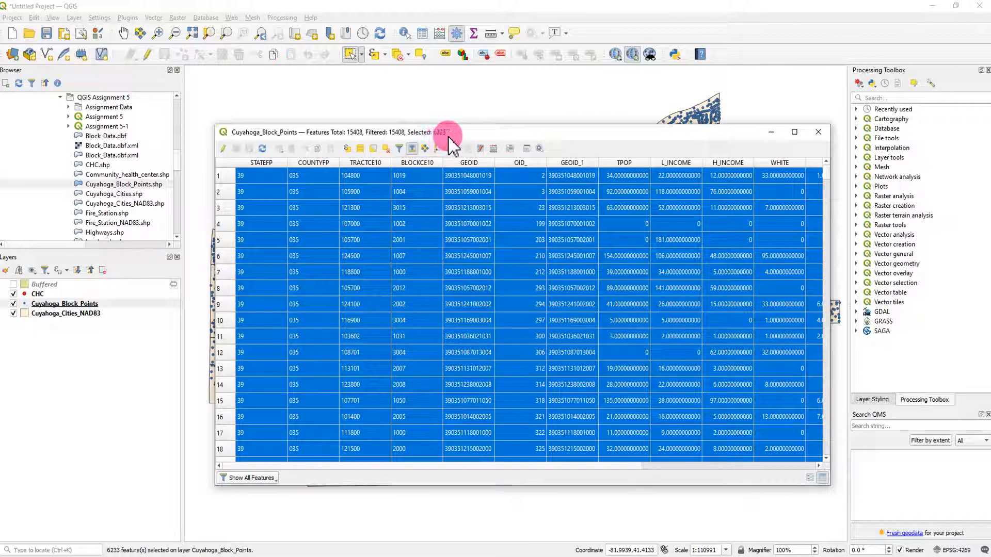
{"action": "mouse_move", "coordinate": [831, 178]}
{"action": "left_mouse_down"}
{"action": "mouse_move", "coordinate": [846, 270]}
{"action": "mouse_move", "coordinate": [829, 365]}
{"action": "mouse_move", "coordinate": [847, 427]}
{"action": "mouse_move", "coordinate": [827, 277]}
{"action": "mouse_move", "coordinate": [832, 170]}
{"action": "left_mouse_up"}
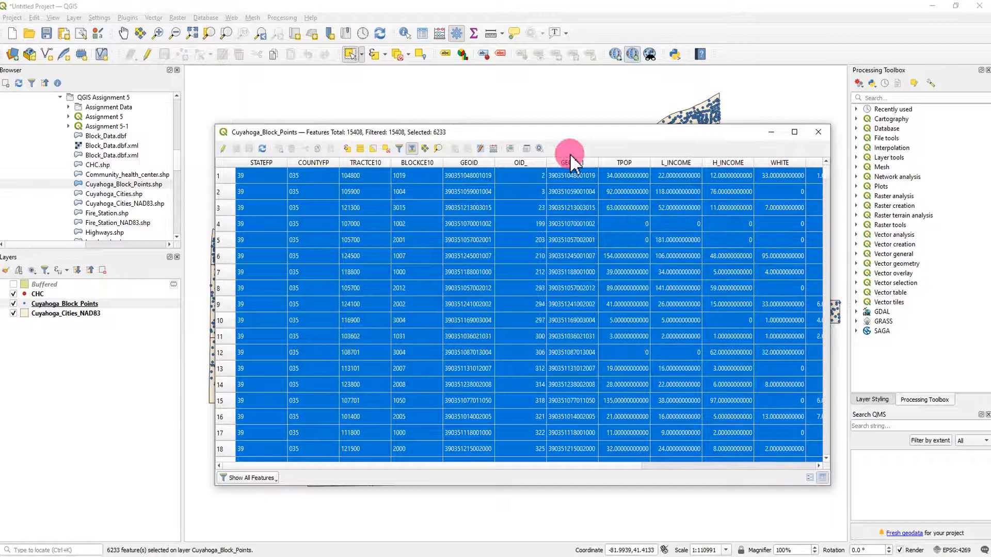
{"action": "left_click_drag", "start_coordinate": [560, 136], "coordinate": [417, 115]}
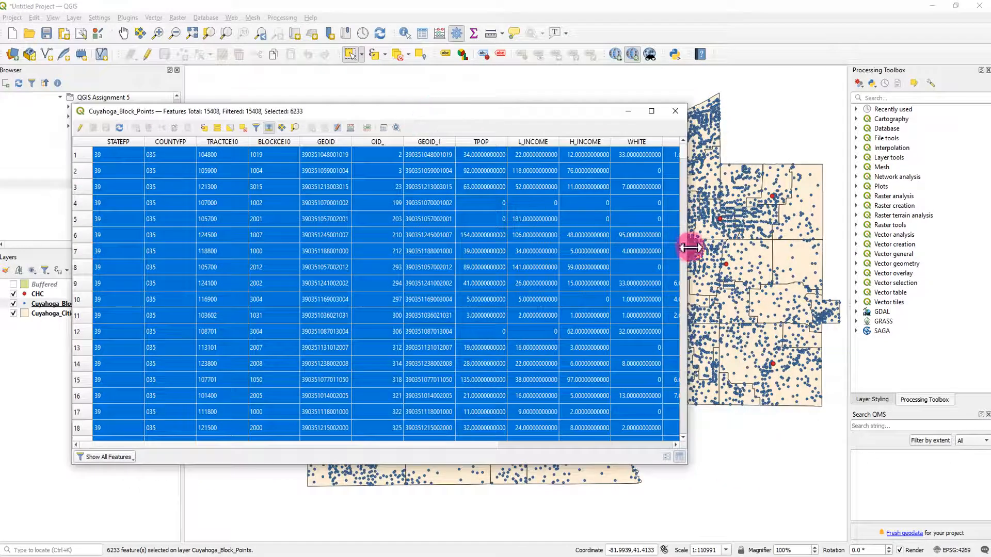
{"action": "left_click_drag", "start_coordinate": [687, 230], "coordinate": [983, 230]}
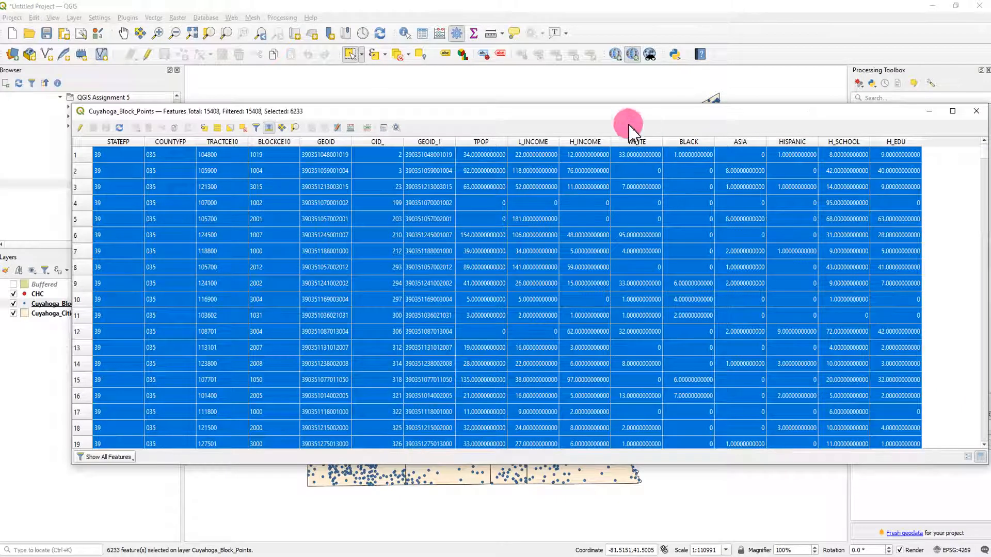
{"action": "left_click_drag", "start_coordinate": [621, 115], "coordinate": [572, 113]}
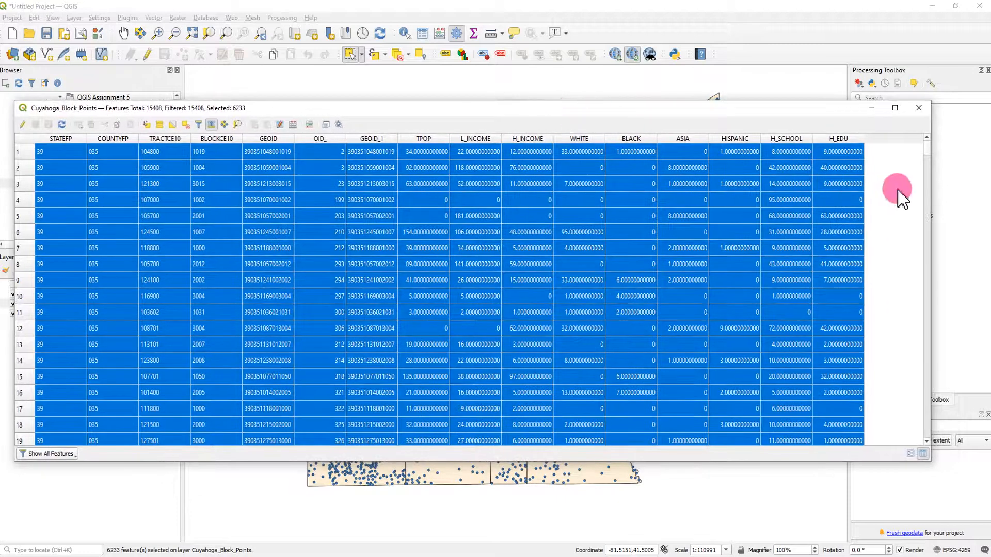
{"action": "left_click_drag", "start_coordinate": [931, 188], "coordinate": [966, 188]}
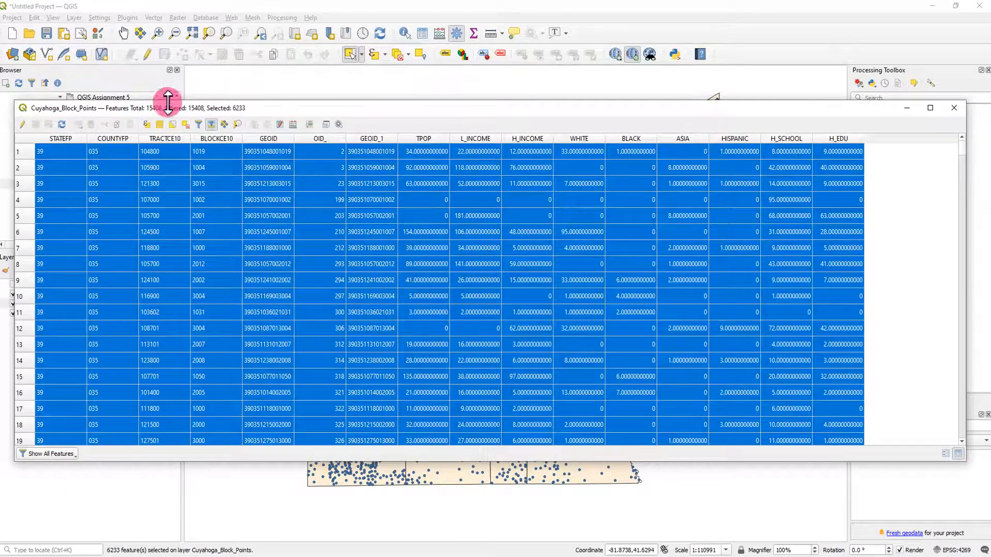
Step: Enable editing on Cuyahoga_Block_Points and add a Text (string) field named CITY with length 20
{"action": "left_click", "coordinate": [24, 126]}
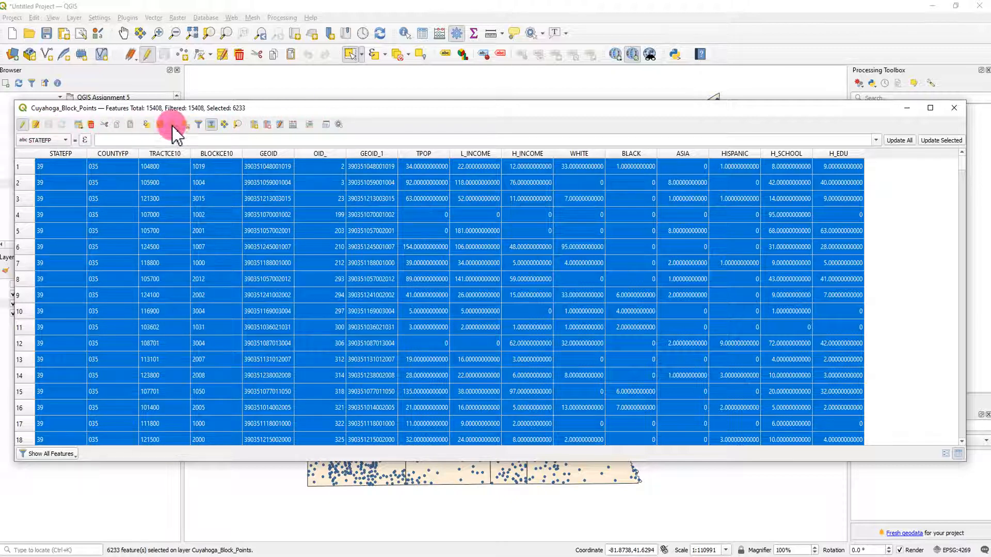
{"action": "left_click", "coordinate": [254, 126]}
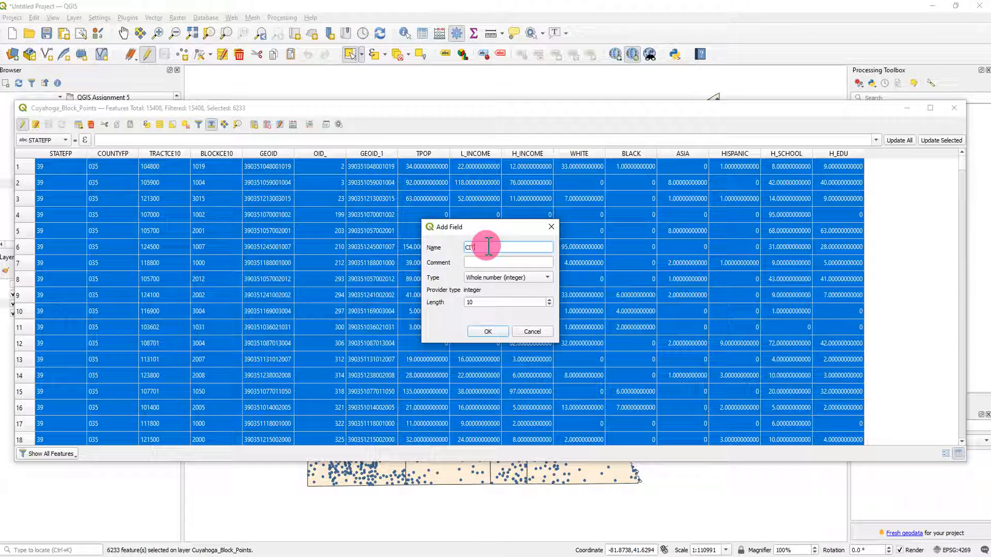
{"action": "type", "text": "CITY"}
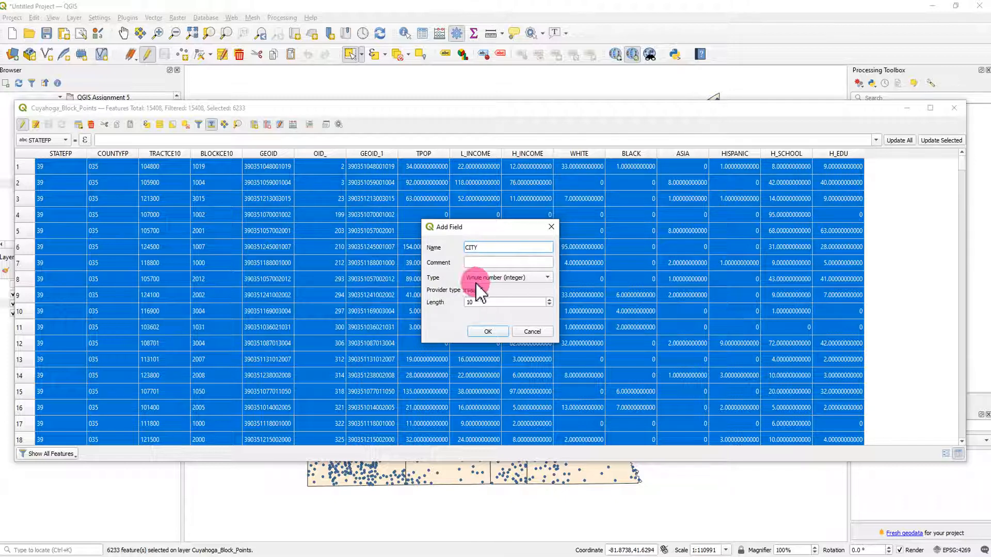
{"action": "left_click", "coordinate": [504, 277]}
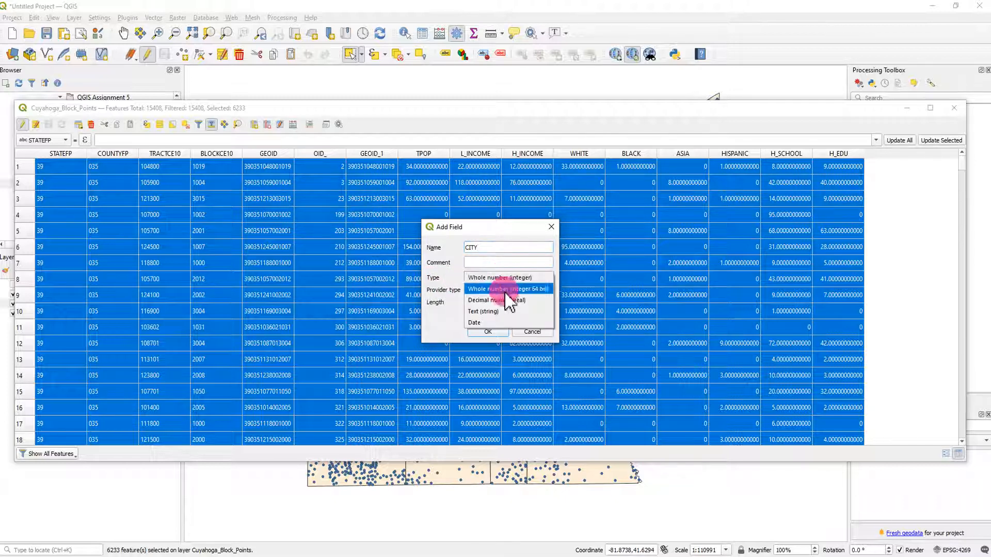
{"action": "left_click", "coordinate": [506, 312]}
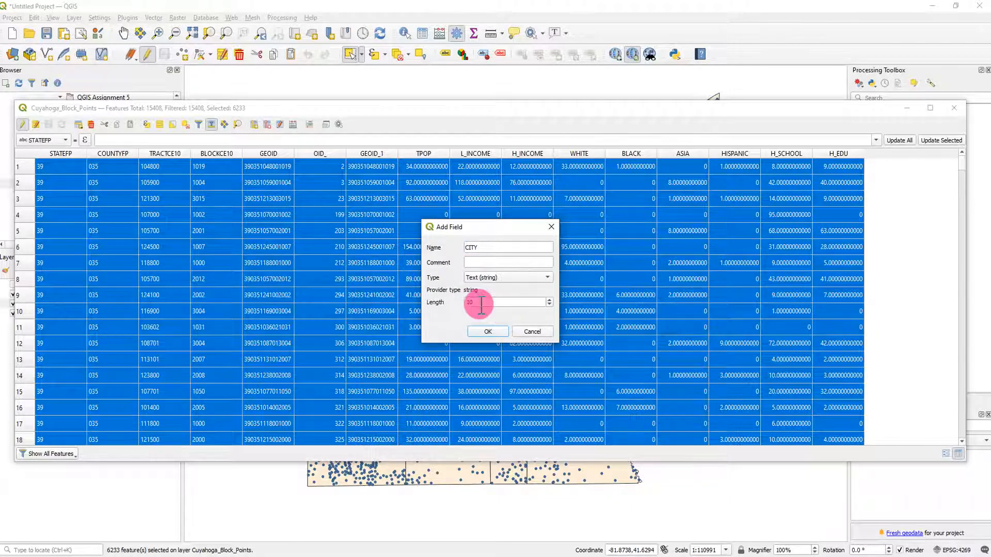
{"action": "left_click_drag", "start_coordinate": [475, 303], "coordinate": [454, 310]}
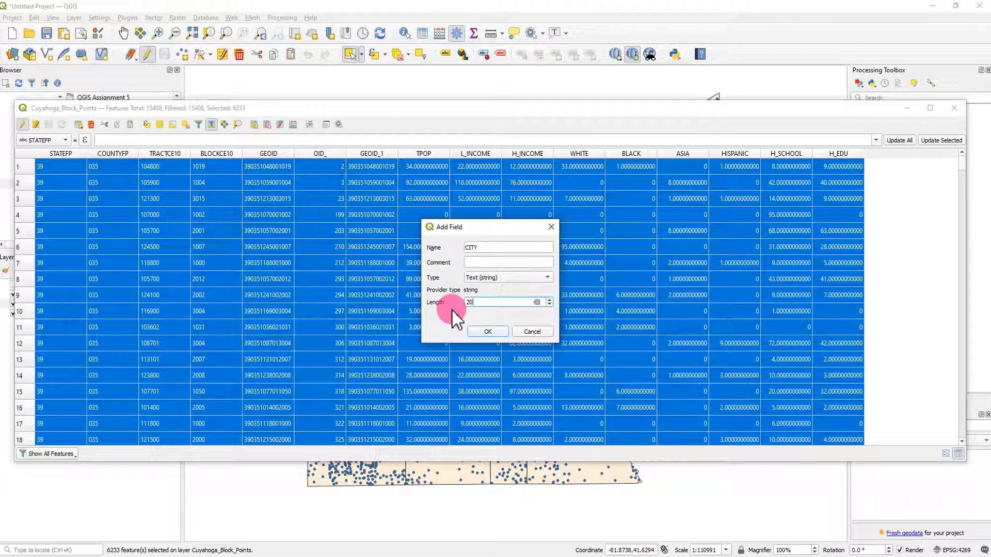
{"action": "left_click", "coordinate": [485, 333]}
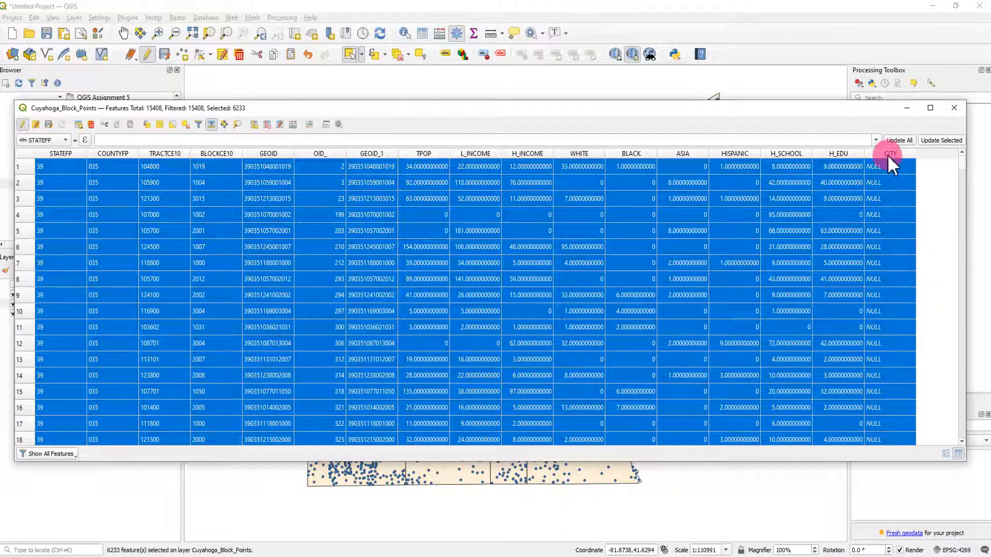
Step: Fill the existing CITY field with 'Cleveland' for only the selected block points using the Field Calculator
{"action": "left_click_drag", "start_coordinate": [962, 178], "coordinate": [860, 204]}
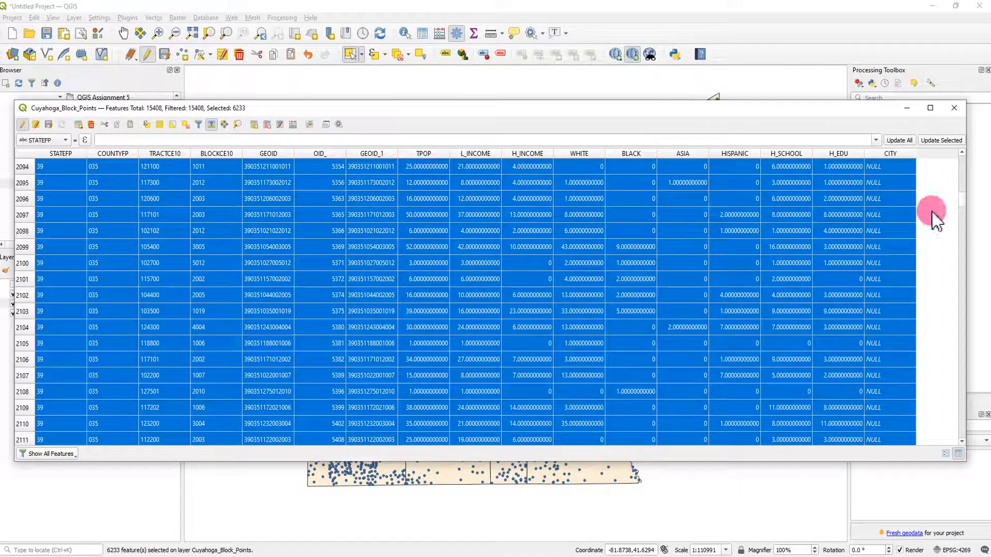
{"action": "left_click_drag", "start_coordinate": [964, 192], "coordinate": [966, 155]}
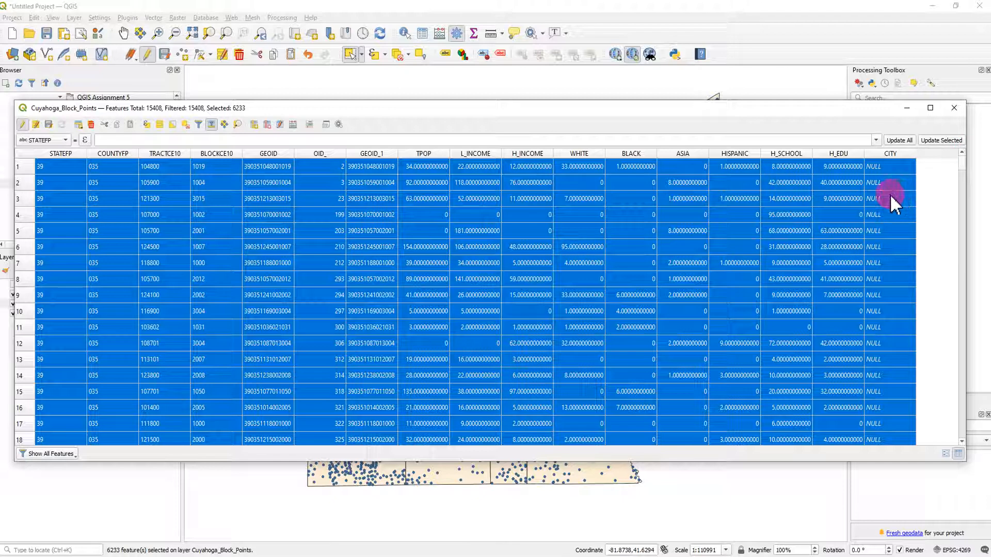
{"action": "left_click", "coordinate": [293, 125]}
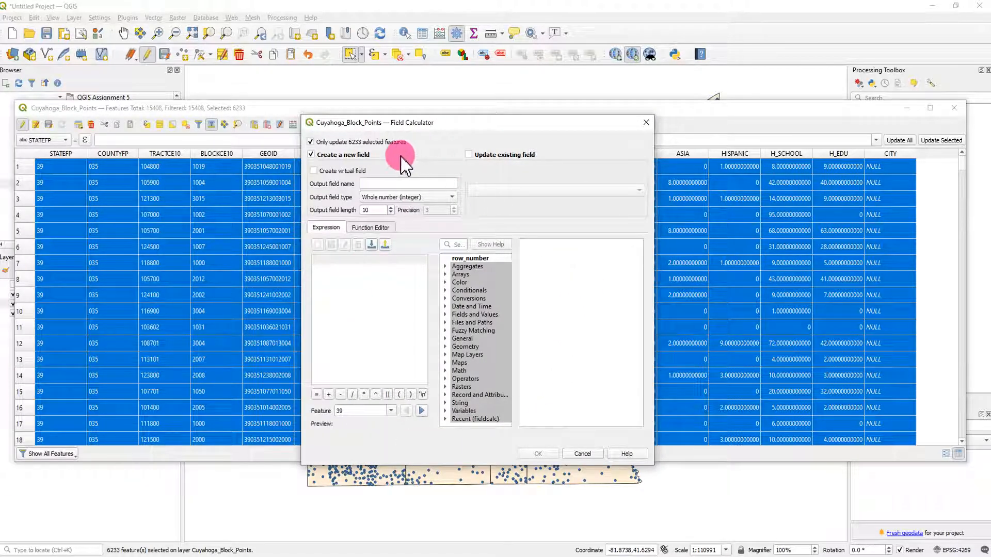
{"action": "left_click", "coordinate": [471, 155]}
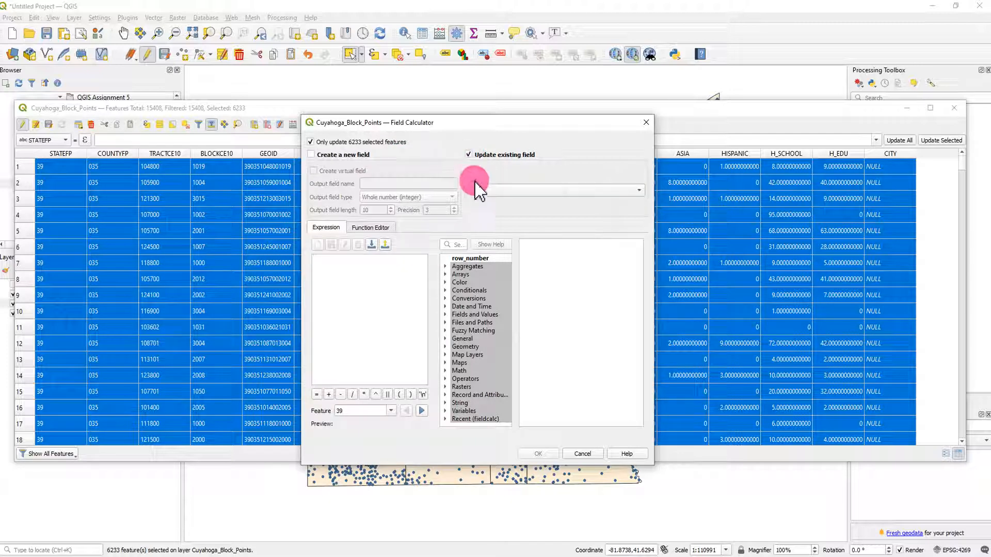
{"action": "left_click", "coordinate": [593, 191]}
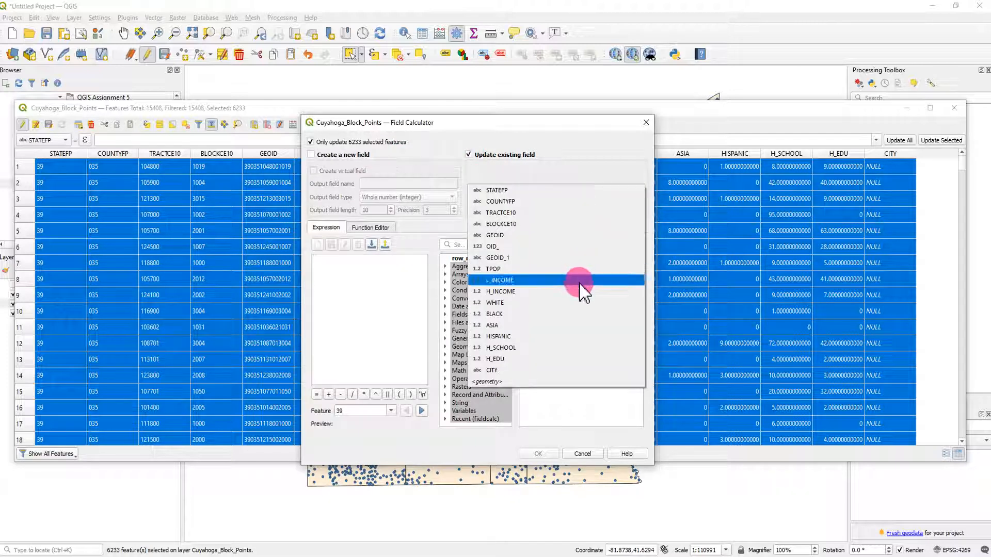
{"action": "left_click", "coordinate": [511, 371]}
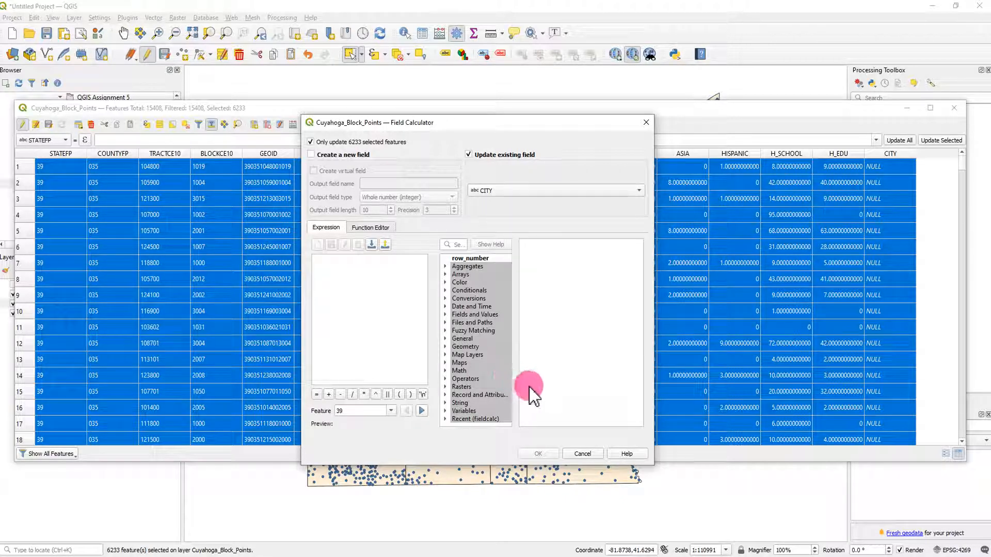
{"action": "left_click", "coordinate": [396, 284]}
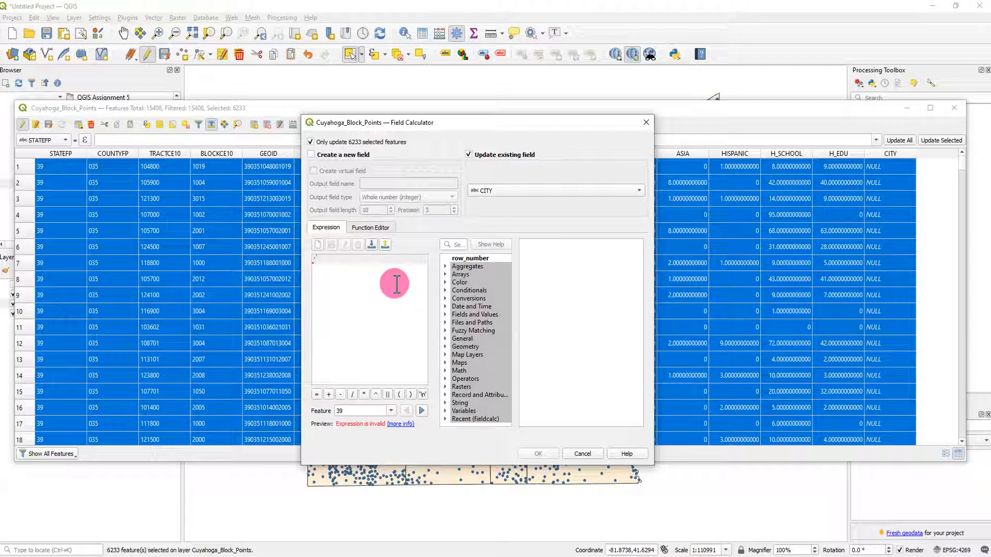
{"action": "type", "text": "'Cleveland"}
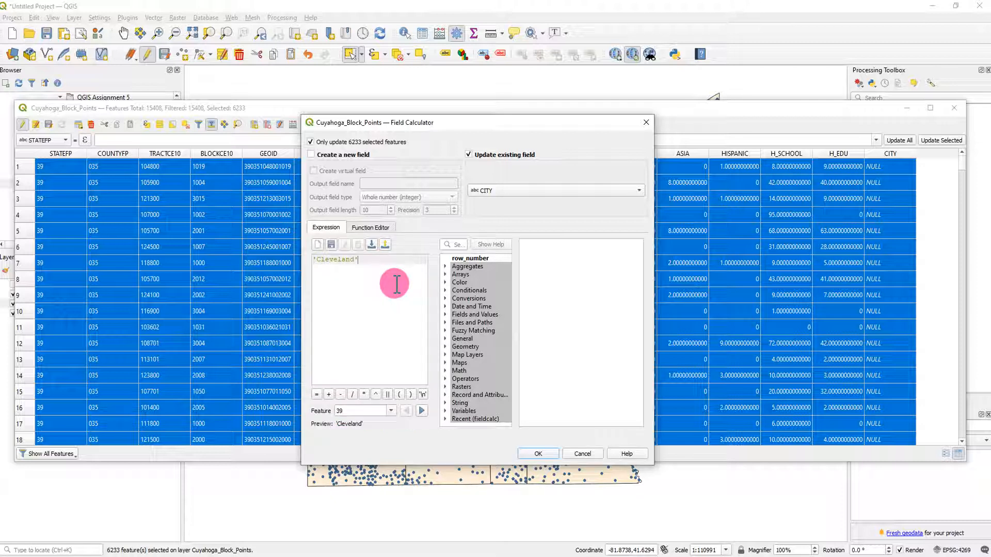
{"action": "left_click", "coordinate": [539, 454]}
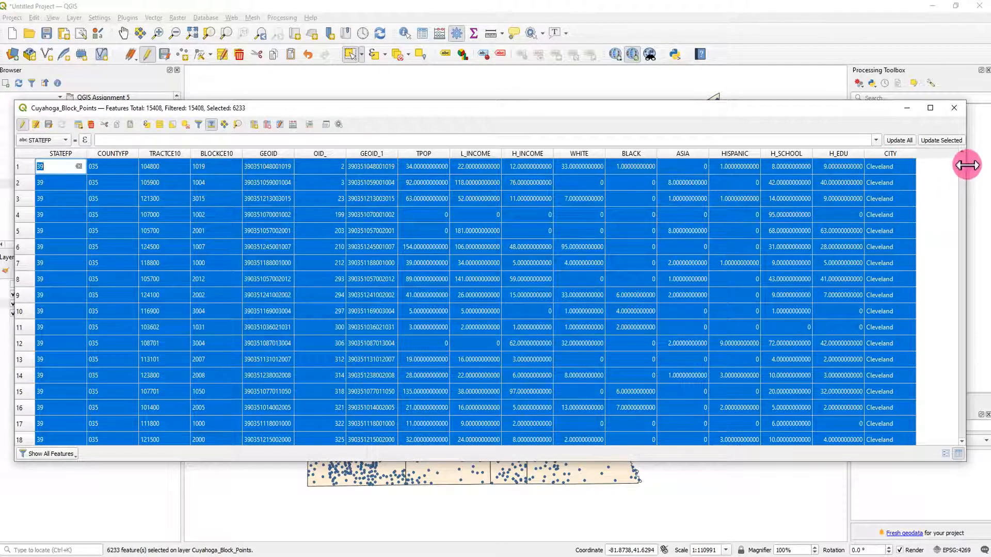
Step: Check the CITY values throughout the Cuyahoga_Block_Points attribute table and clear the feature selection
{"action": "left_click_drag", "start_coordinate": [962, 166], "coordinate": [895, 291]}
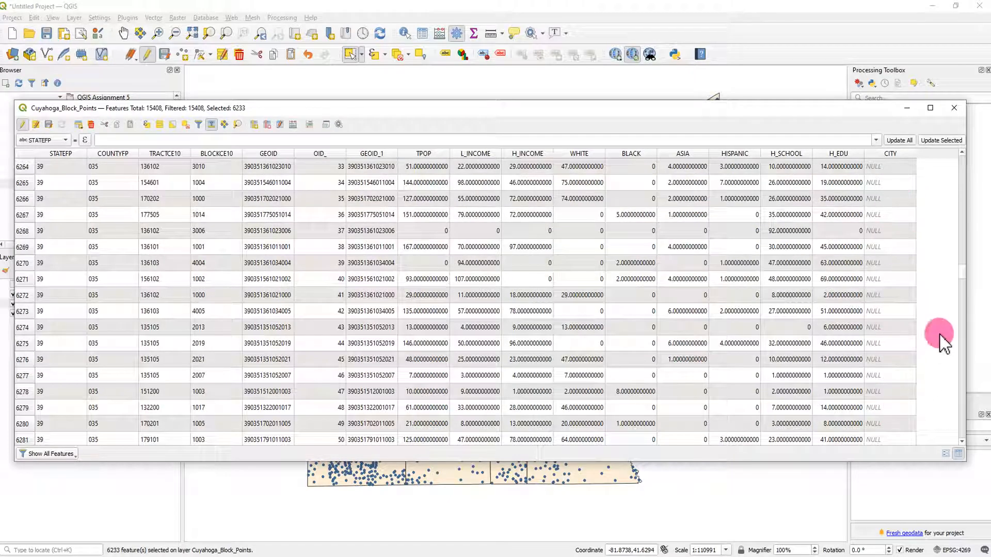
{"action": "left_click_drag", "start_coordinate": [970, 274], "coordinate": [936, 281]}
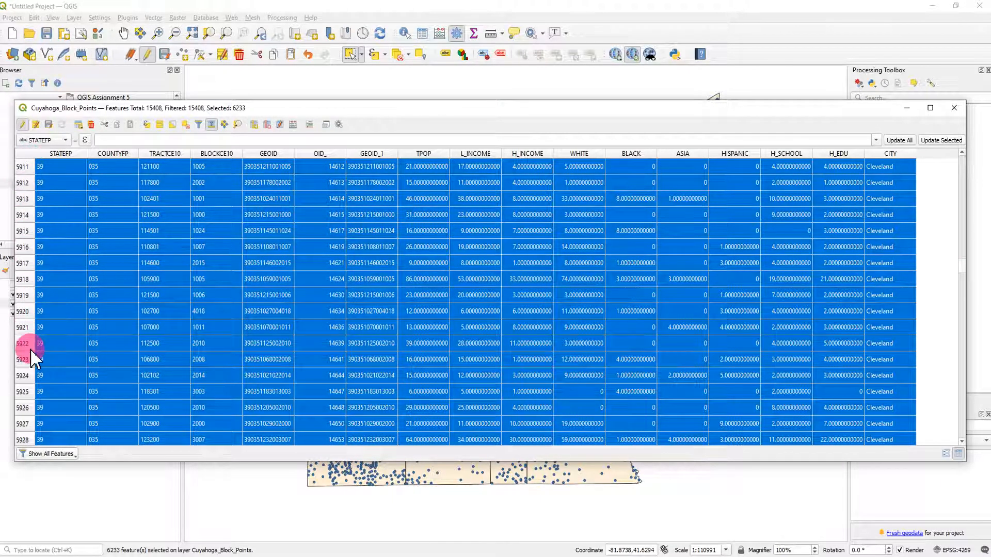
{"action": "mouse_move", "coordinate": [963, 272]}
{"action": "left_mouse_down"}
{"action": "mouse_move", "coordinate": [969, 281]}
{"action": "mouse_move", "coordinate": [966, 261]}
{"action": "left_mouse_up"}
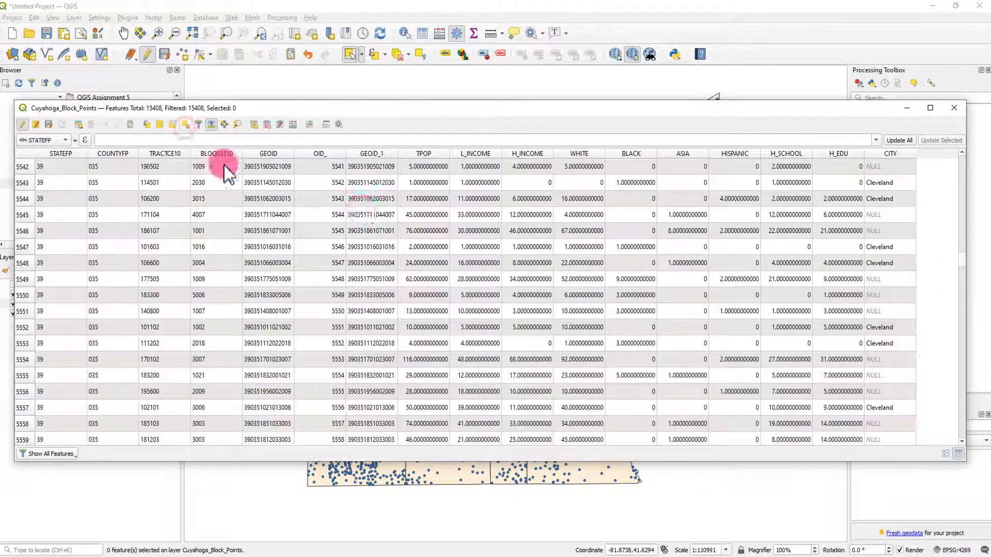
{"action": "left_click", "coordinate": [185, 124]}
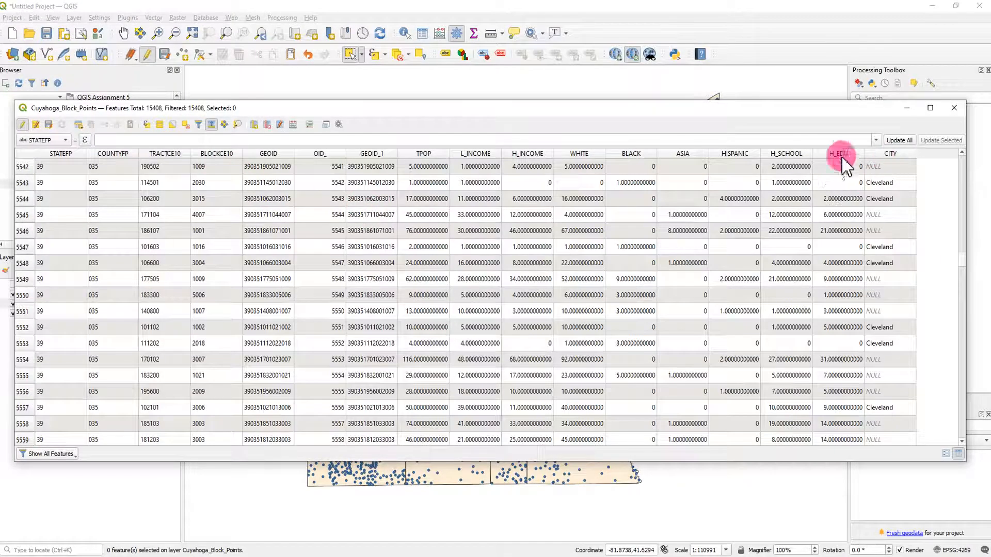
{"action": "left_click", "coordinate": [292, 125]}
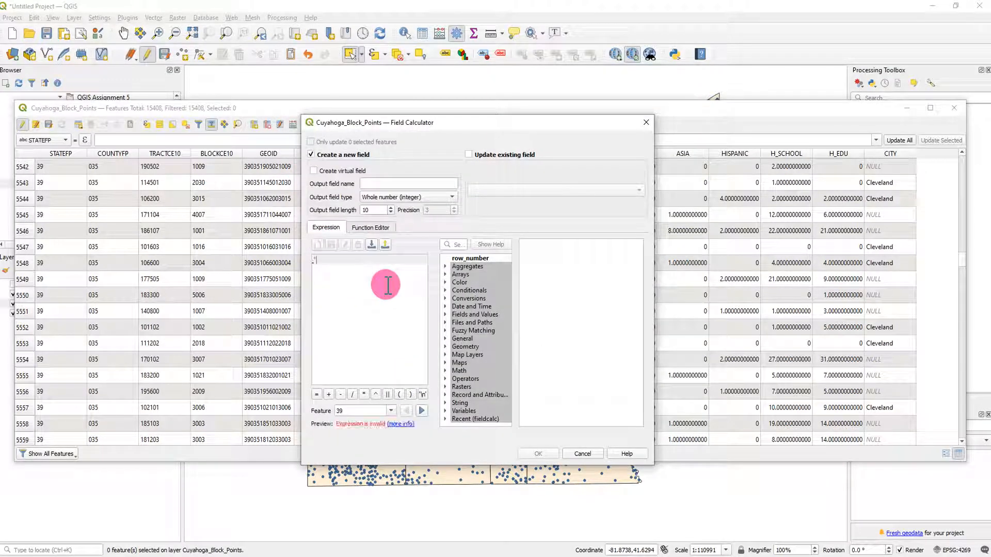
{"action": "type", "text": "'Cleveland'"}
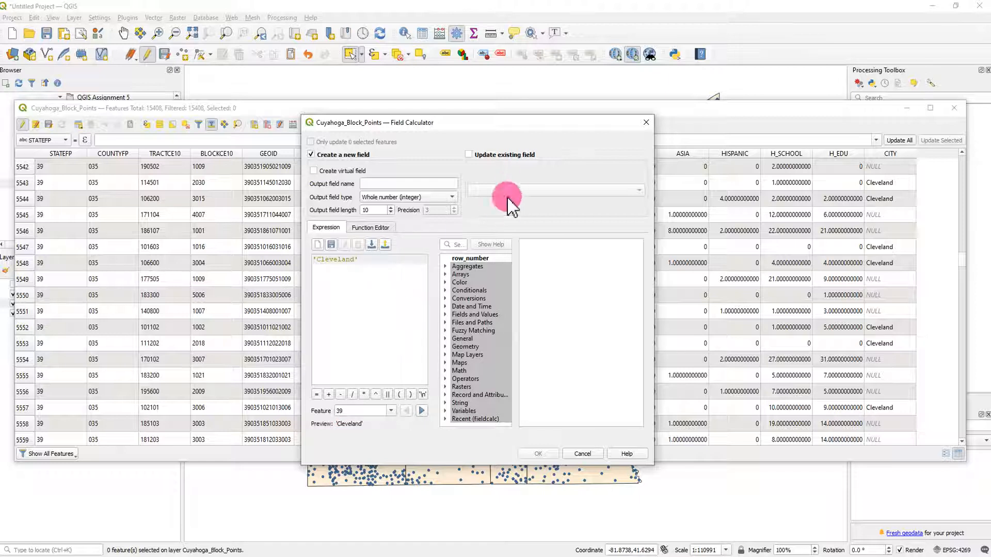
{"action": "left_click", "coordinate": [473, 155]}
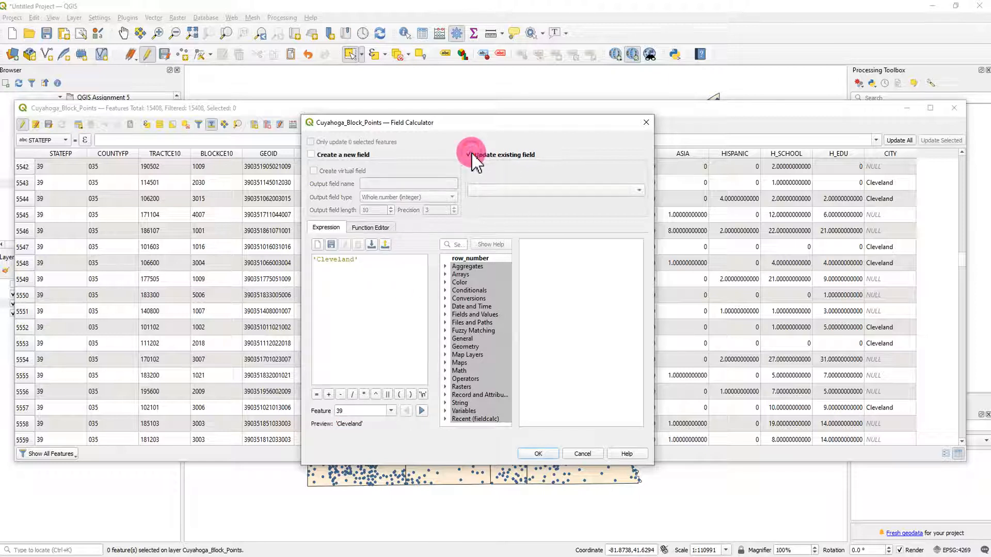
{"action": "left_click", "coordinate": [524, 190]}
{"action": "left_click", "coordinate": [510, 371]}
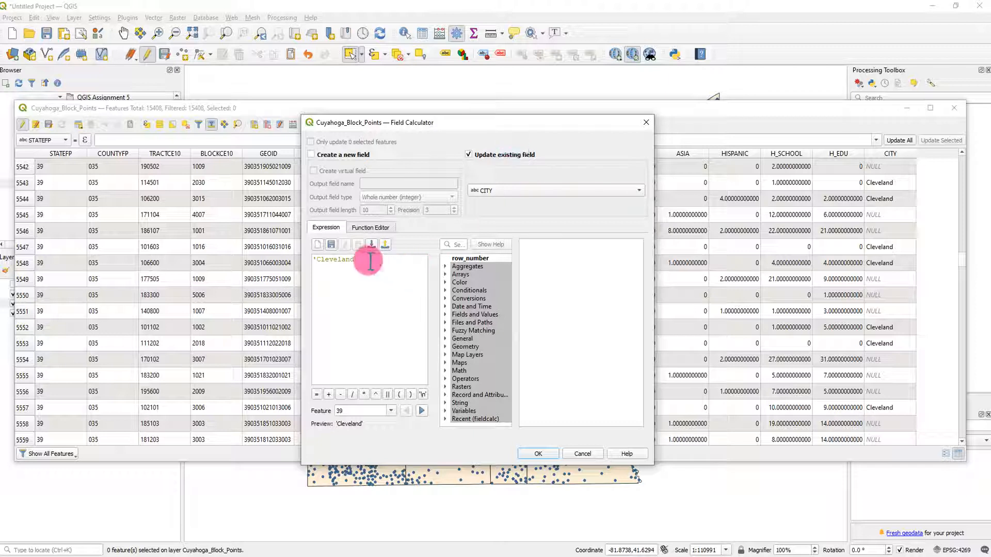
{"action": "left_click_drag", "start_coordinate": [371, 258], "coordinate": [283, 255]}
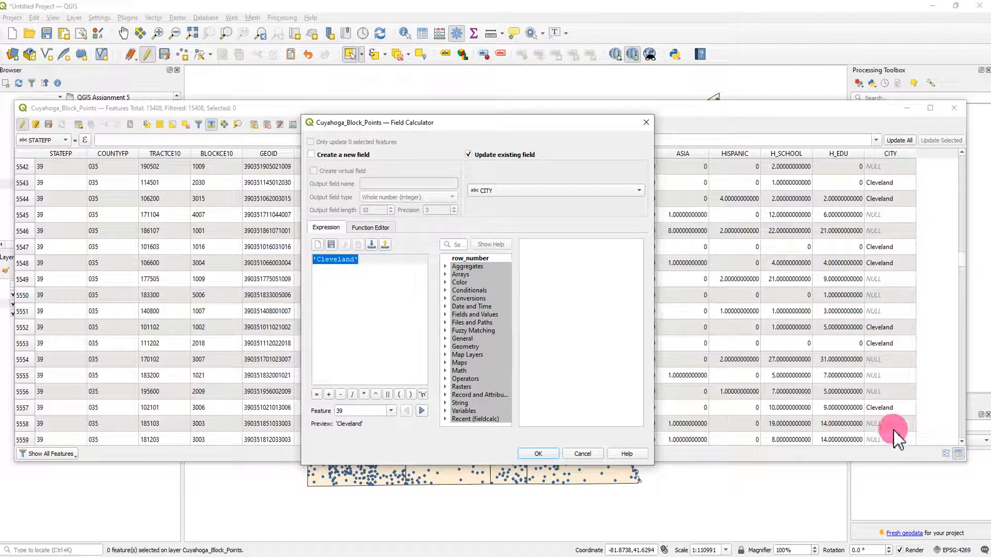
{"action": "left_click", "coordinate": [646, 124]}
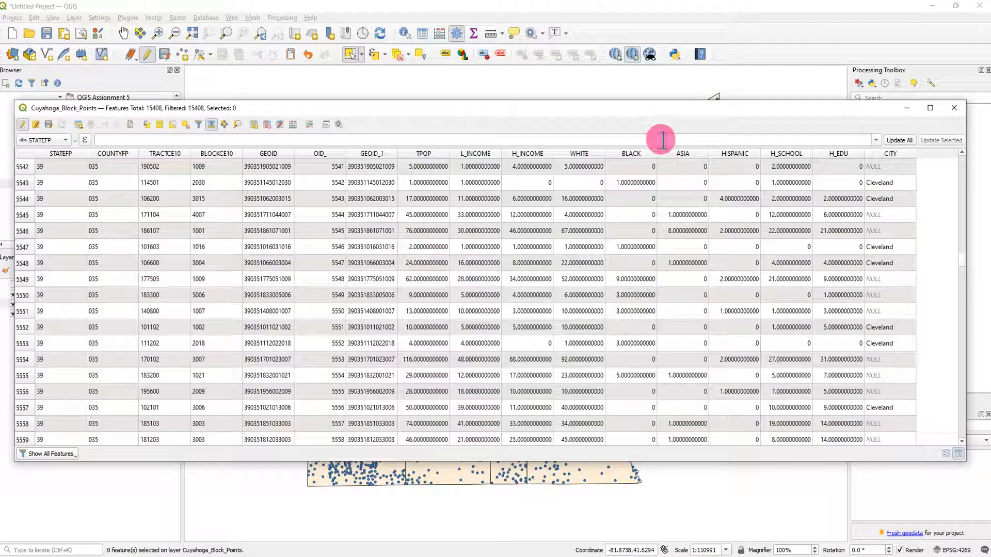
Step: Save the Cuyahoga_Block_Points edits, end the editing session and hide the layer on the map
{"action": "left_click", "coordinate": [49, 126]}
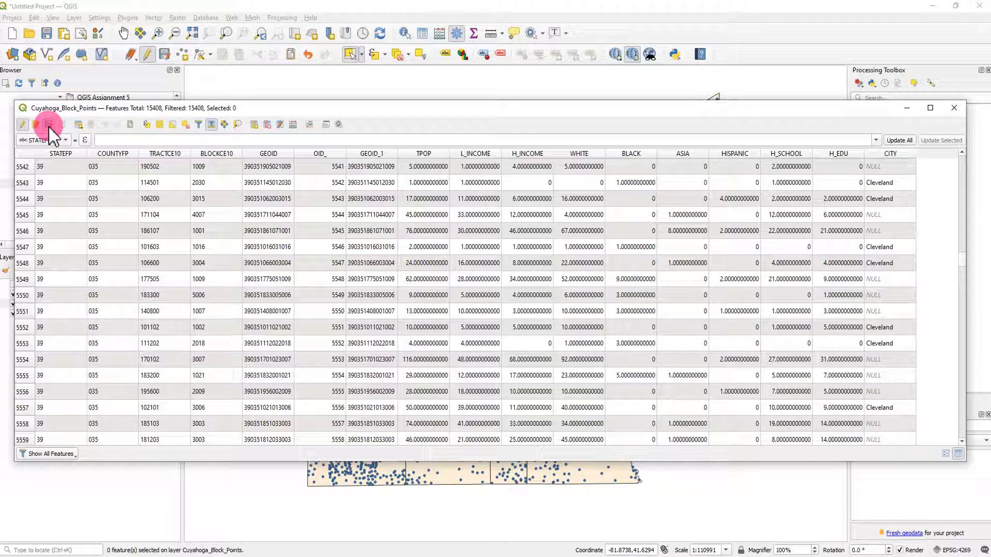
{"action": "left_click", "coordinate": [22, 125]}
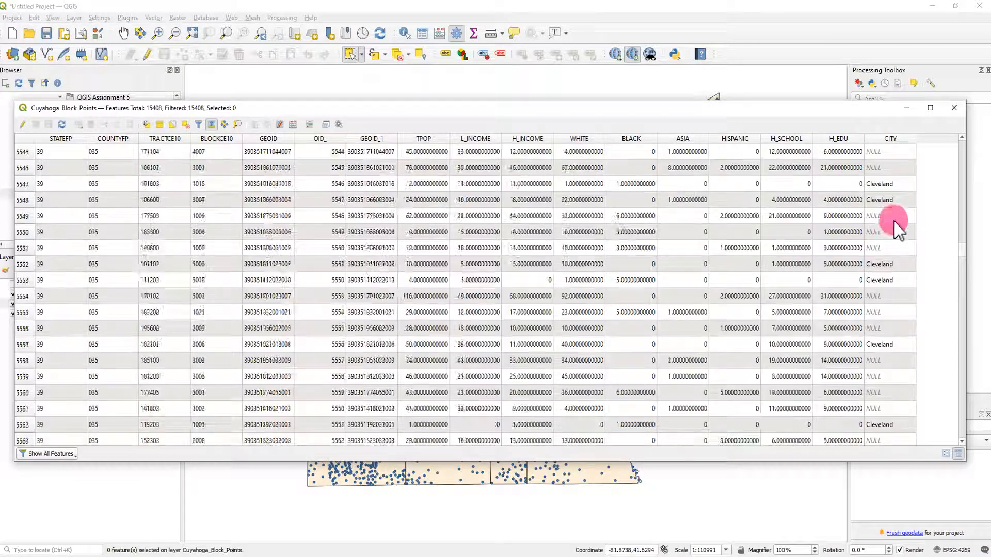
{"action": "scroll", "coordinate": [893, 221], "scroll_direction": "down", "scroll_amount": 4}
{"action": "left_click", "coordinate": [954, 109]}
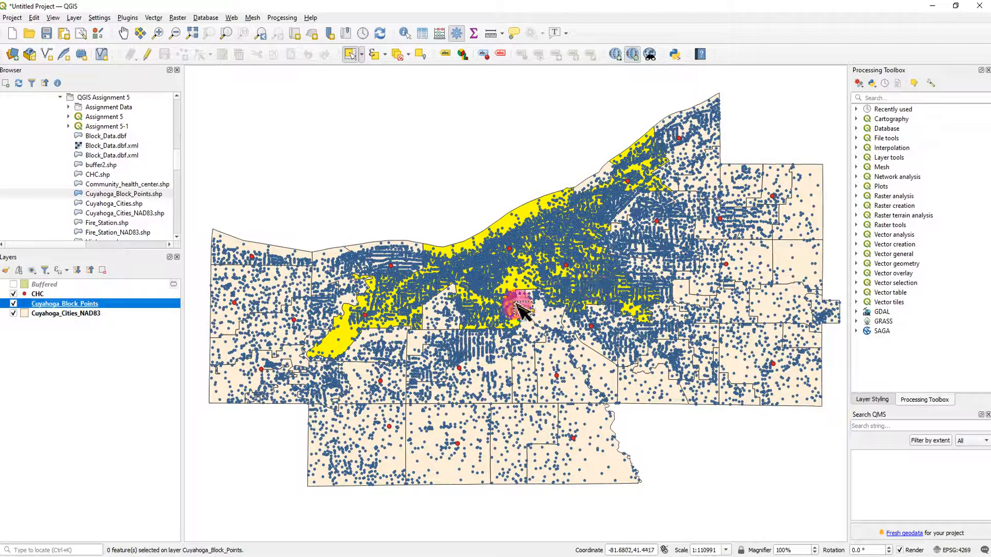
{"action": "left_click", "coordinate": [13, 304]}
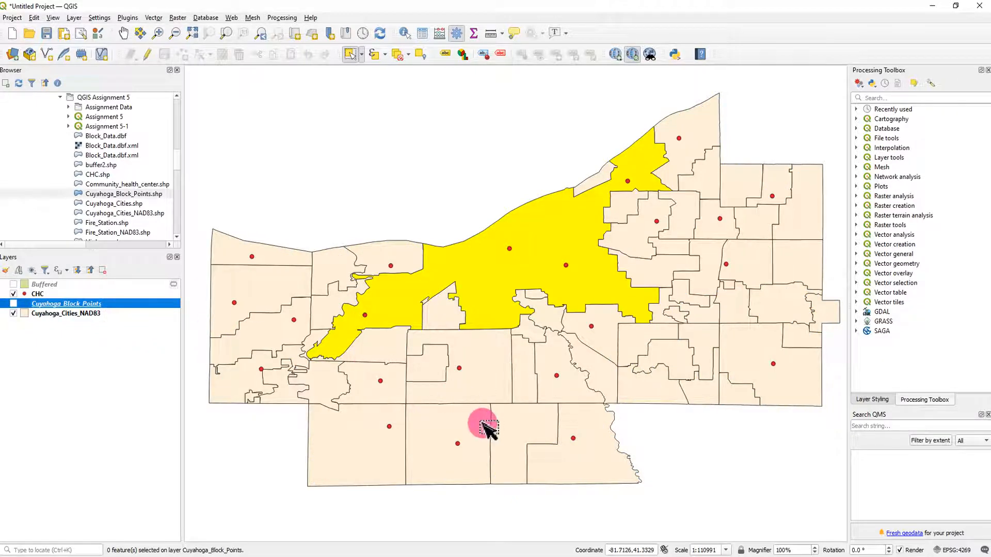
{"action": "right_click", "coordinate": [37, 295]}
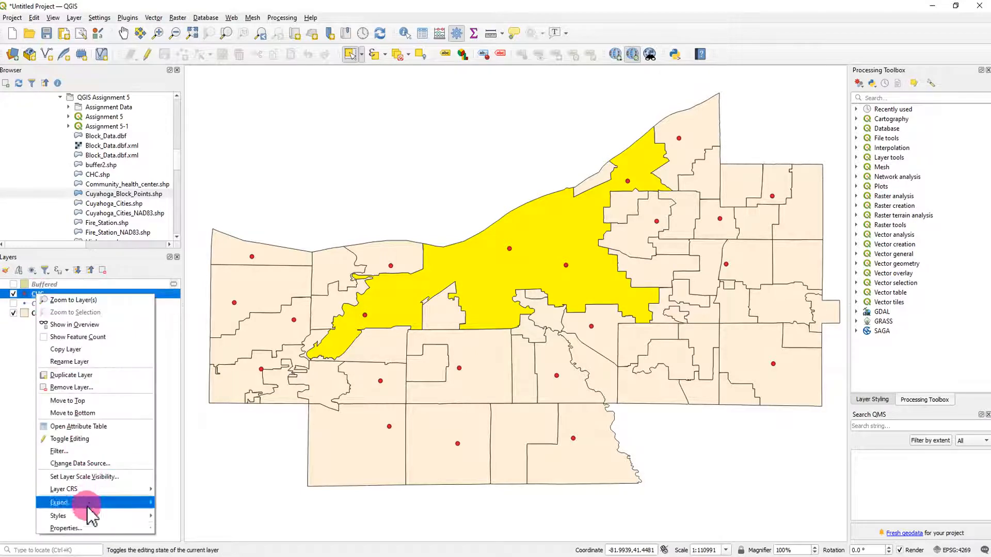
{"action": "left_click", "coordinate": [87, 527]}
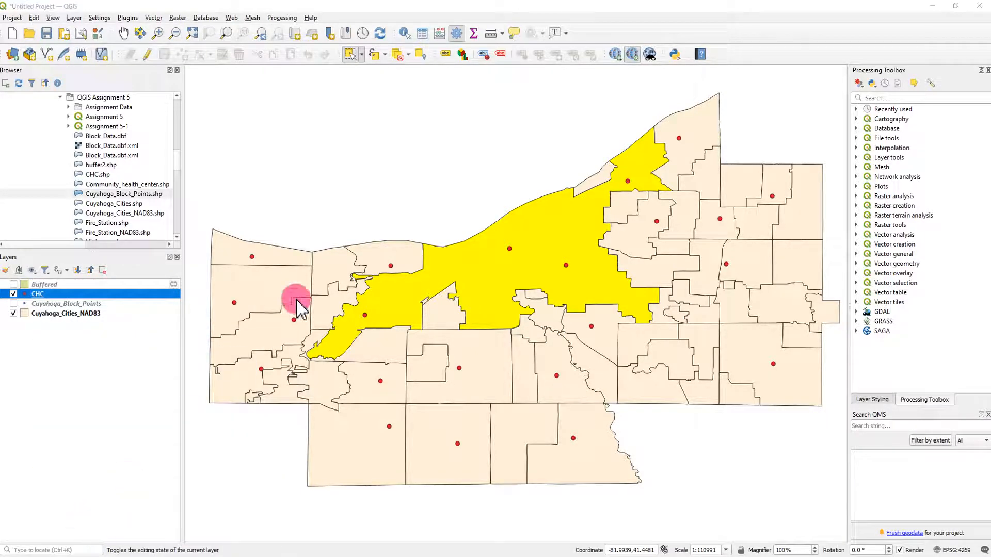
{"action": "left_click", "coordinate": [686, 48]}
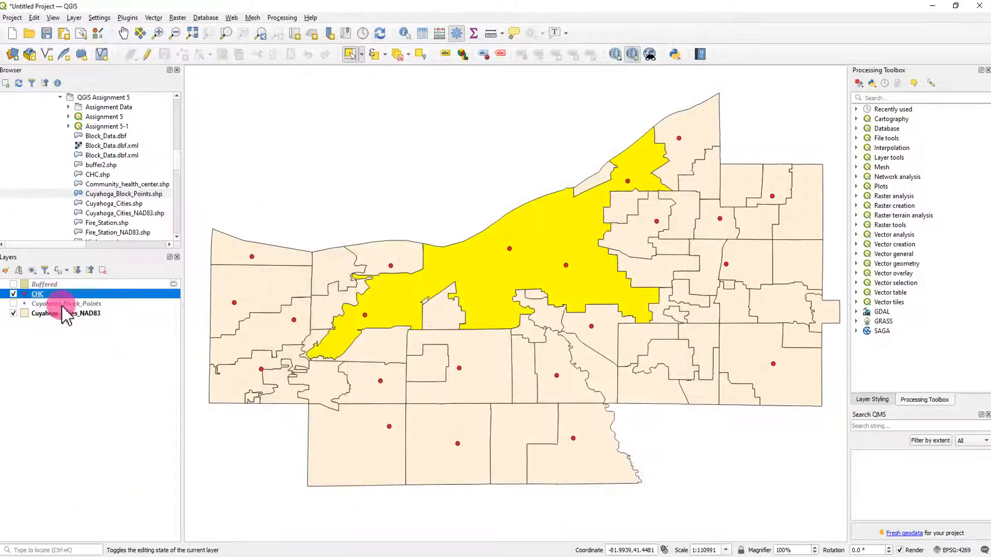
Step: Look through the CHC attribute table to see how many health center records it holds and in which cities
{"action": "right_click", "coordinate": [38, 295]}
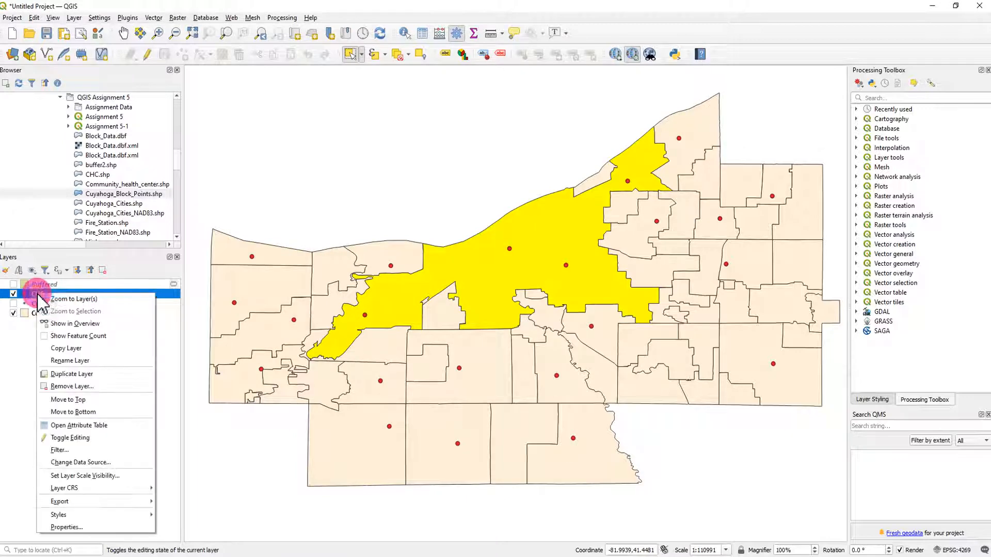
{"action": "left_click", "coordinate": [75, 425]}
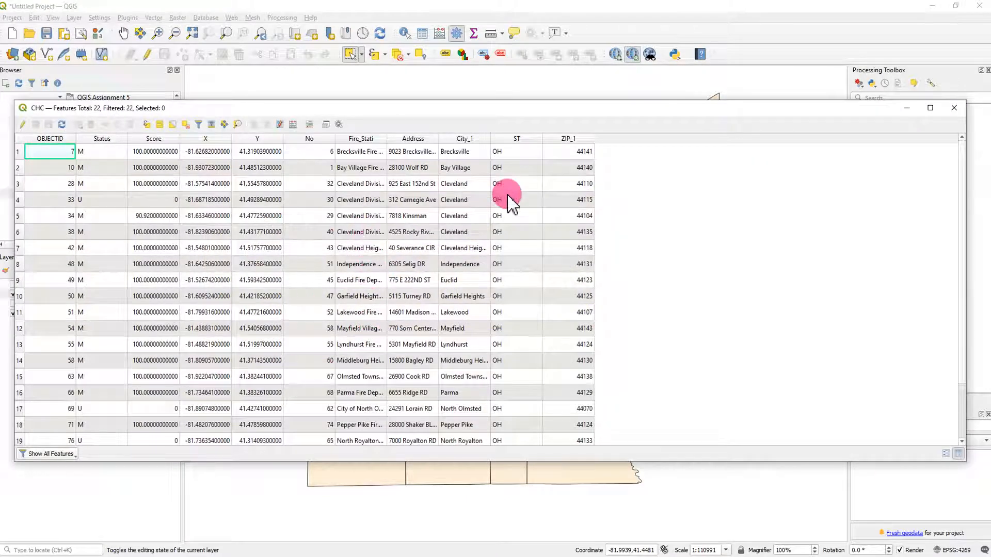
{"action": "scroll", "coordinate": [341, 342], "scroll_direction": "down", "scroll_amount": 1}
{"action": "scroll", "coordinate": [340, 342], "scroll_direction": "up", "scroll_amount": 1}
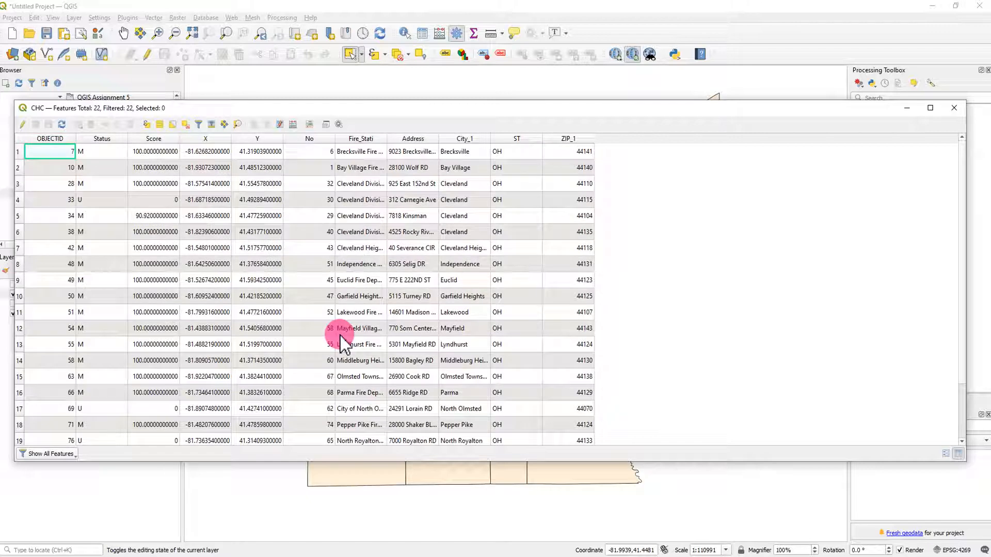
{"action": "scroll", "coordinate": [56, 320], "scroll_direction": "down", "scroll_amount": 1}
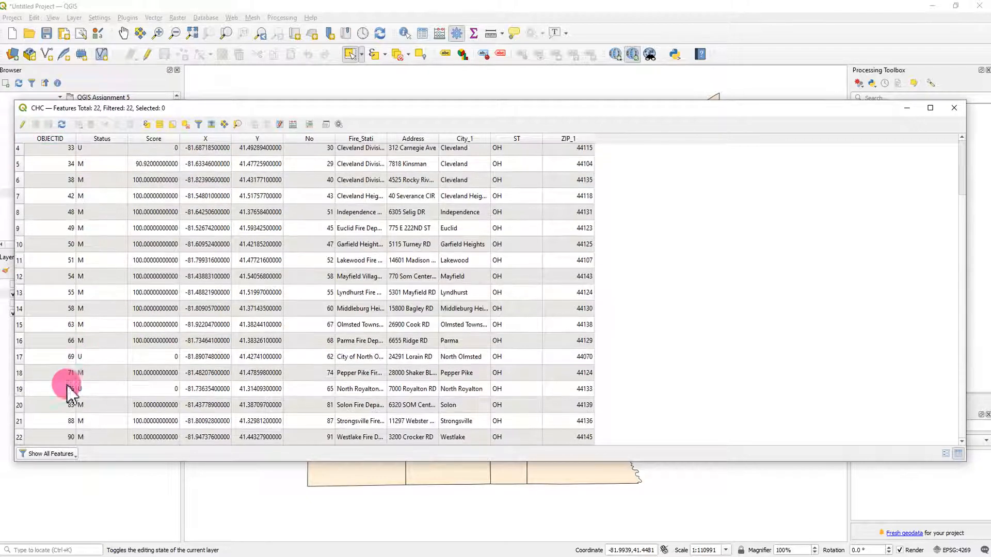
{"action": "scroll", "coordinate": [101, 281], "scroll_direction": "up", "scroll_amount": 1}
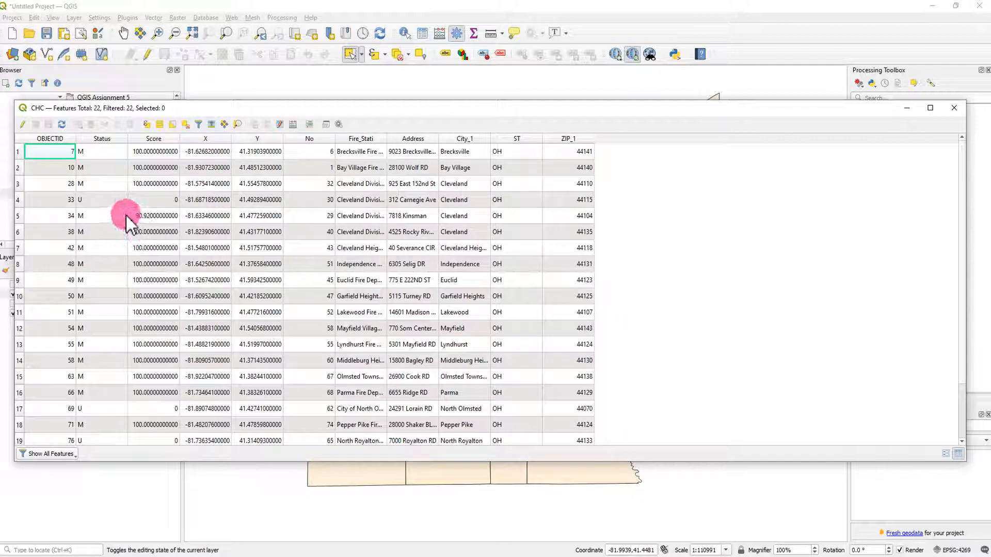
{"action": "left_click", "coordinate": [954, 108]}
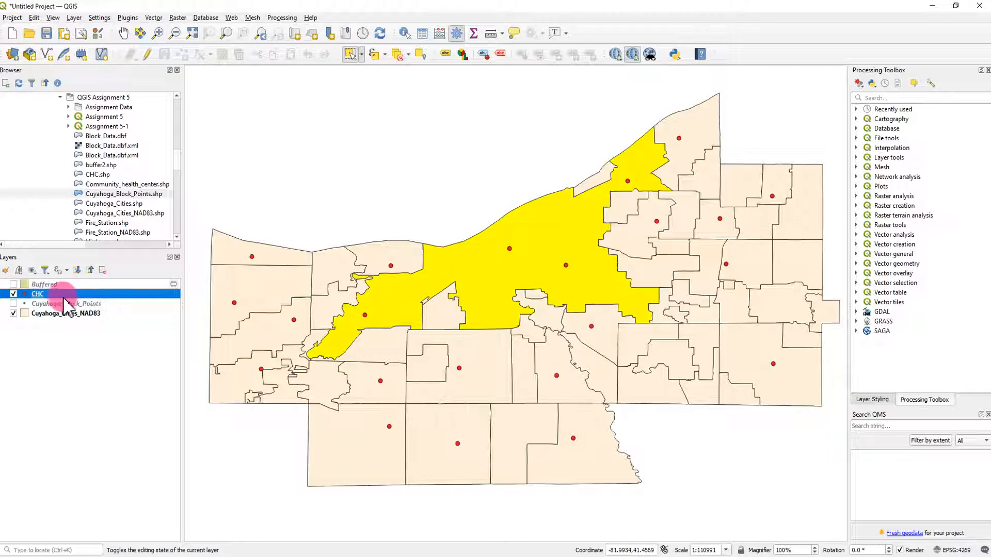
Step: Look through the Cuyahoga_Cities_NAD83 attribute table to see which municipalities it lists and how many
{"action": "right_click", "coordinate": [81, 313]}
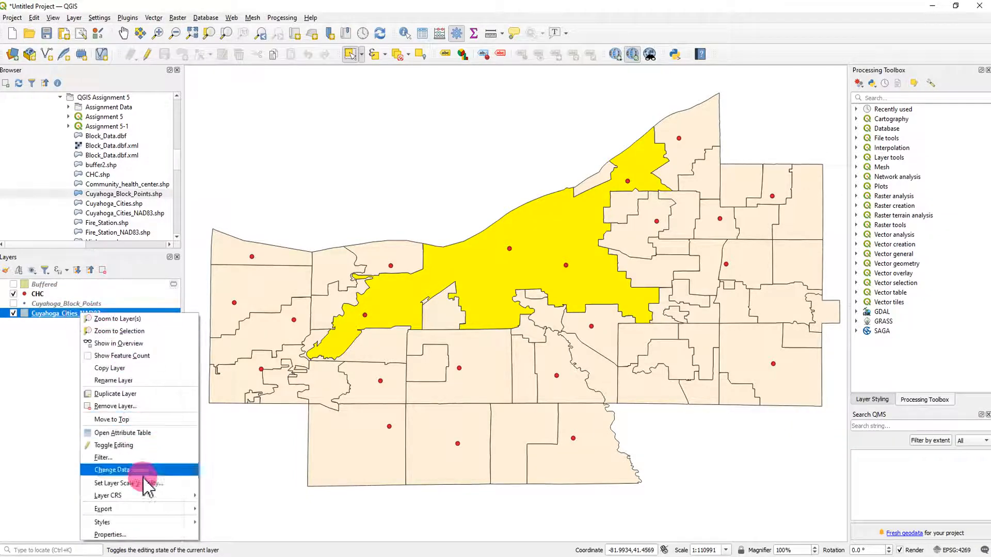
{"action": "left_click", "coordinate": [140, 433]}
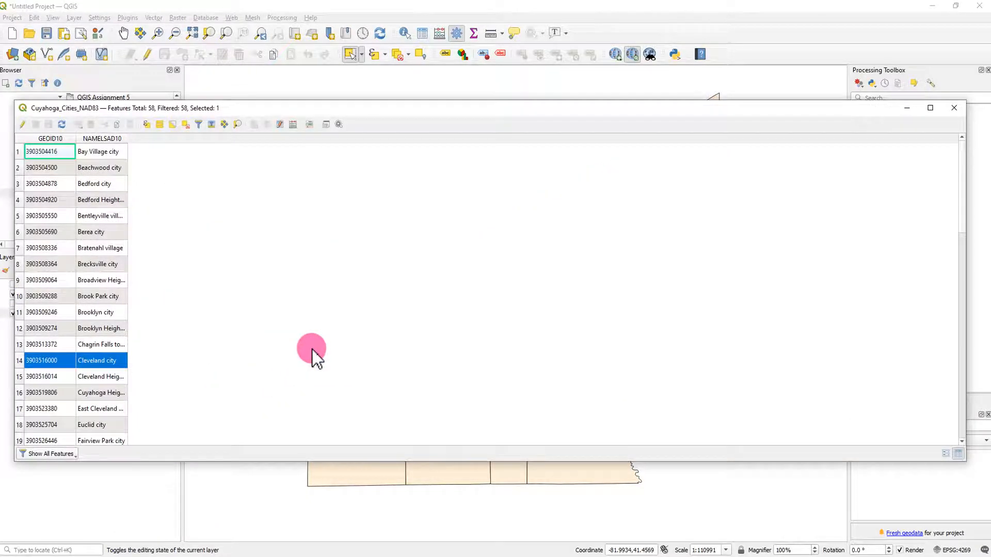
{"action": "scroll", "coordinate": [311, 348], "scroll_direction": "down", "scroll_amount": 13}
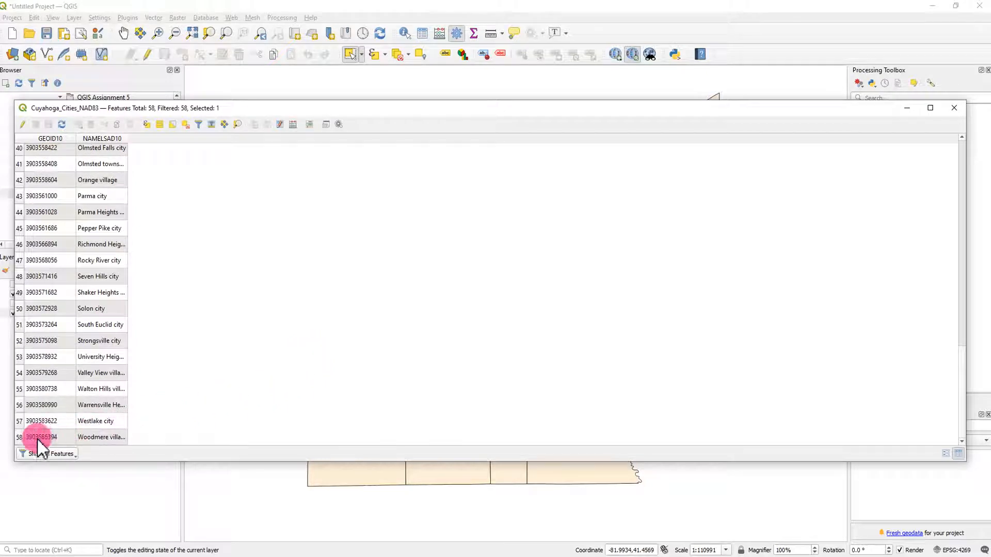
{"action": "scroll", "coordinate": [99, 343], "scroll_direction": "up", "scroll_amount": 8}
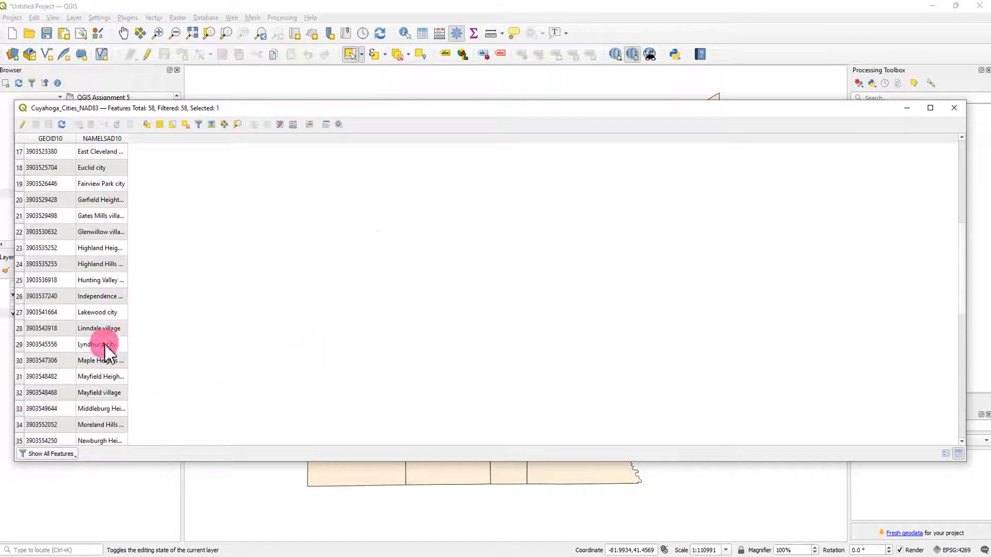
{"action": "left_click", "coordinate": [953, 108]}
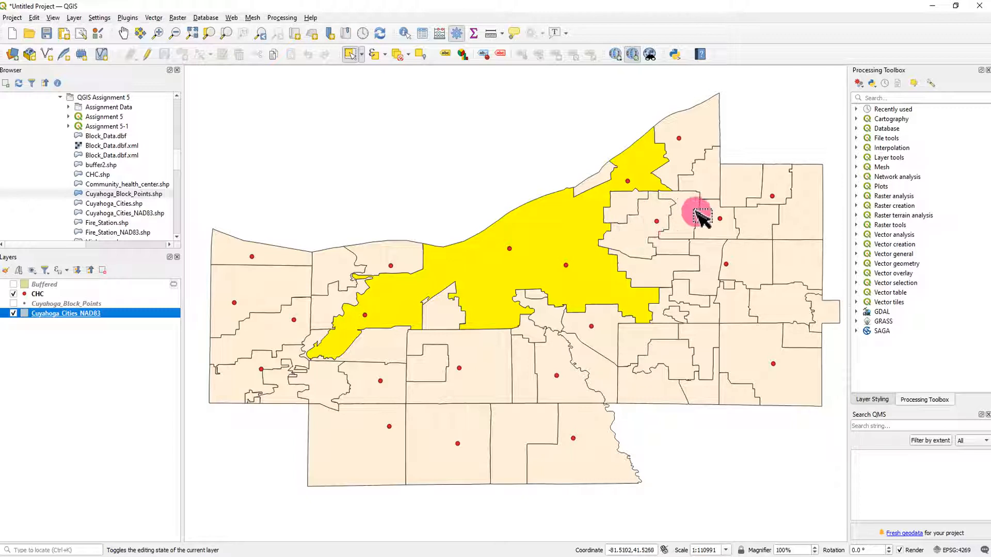
Step: Select Lakewood in Cuyahoga_Cities_NAD83, show Cuyahoga_Block_Points, and select by location the block points that are within the selected city only
{"action": "left_click", "coordinate": [412, 258]}
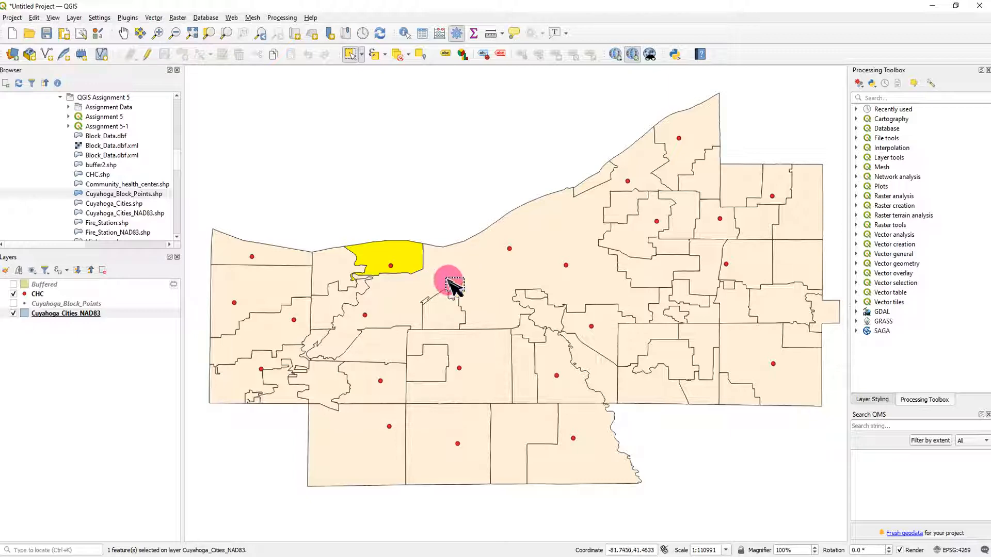
{"action": "left_click", "coordinate": [14, 303]}
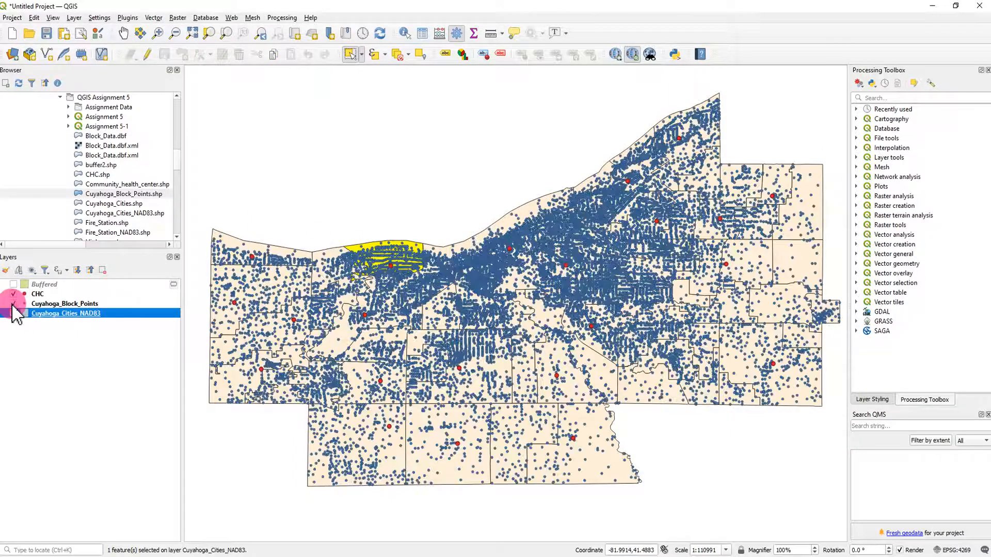
{"action": "left_click", "coordinate": [154, 18]}
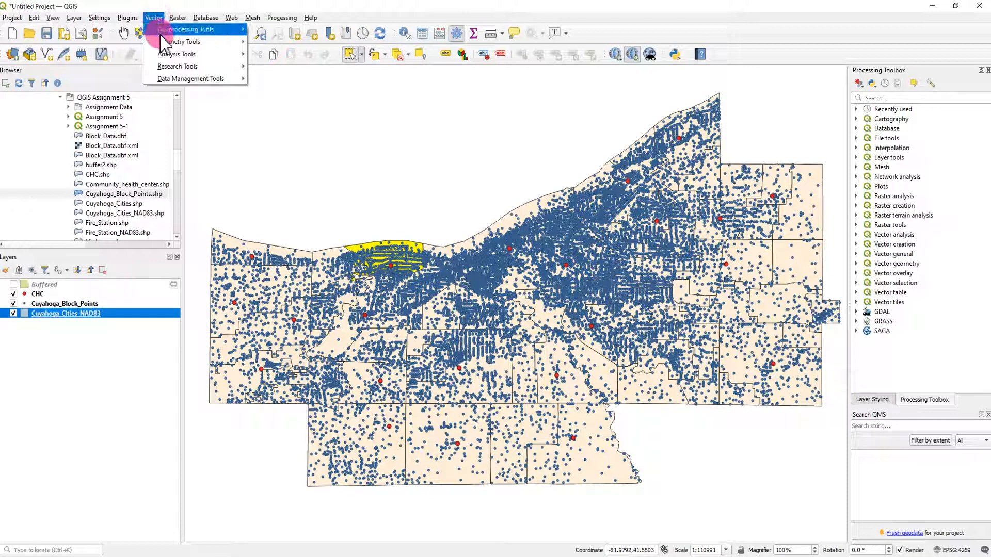
{"action": "mouse_move", "coordinate": [214, 30]}
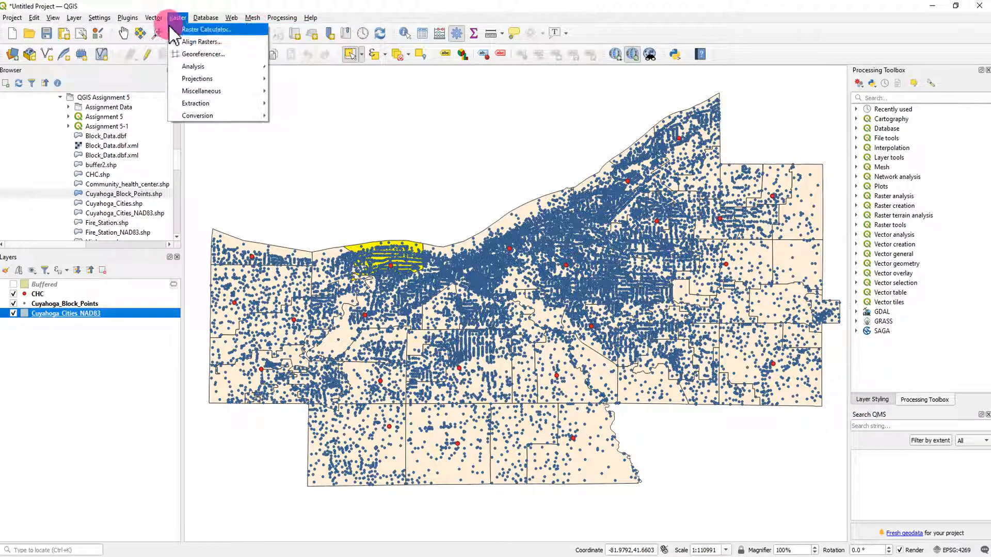
{"action": "mouse_move", "coordinate": [222, 70]}
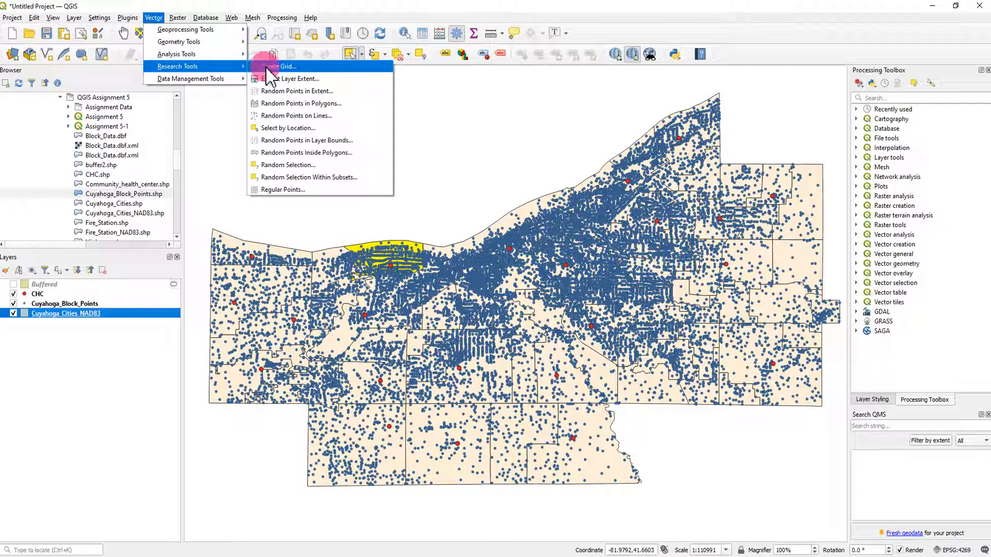
{"action": "left_click", "coordinate": [288, 128]}
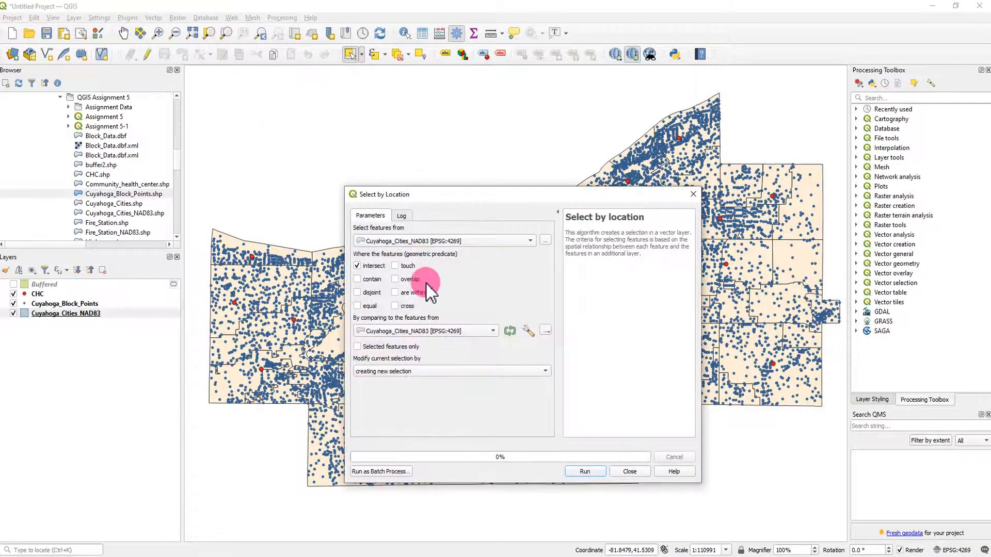
{"action": "left_click", "coordinate": [367, 268]}
{"action": "left_click", "coordinate": [422, 241]}
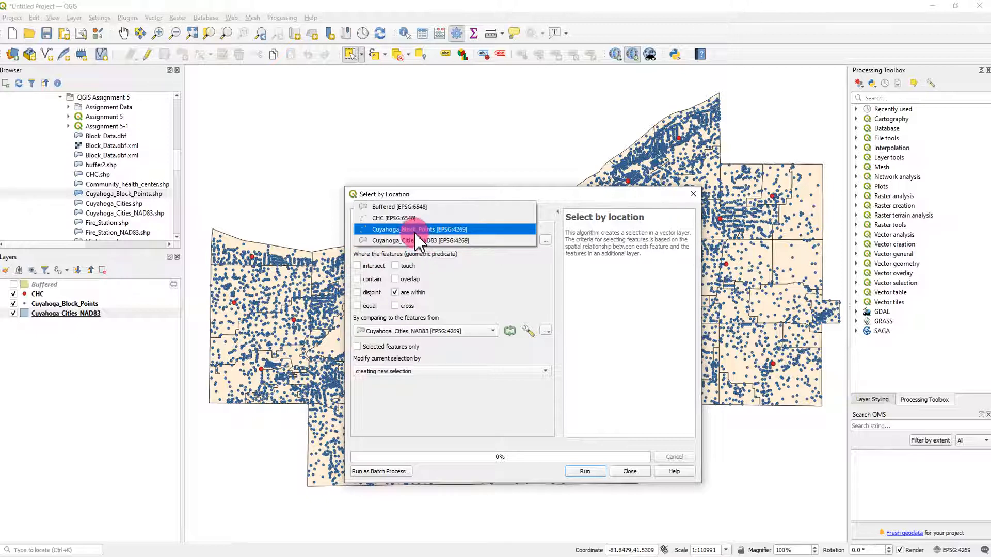
{"action": "left_click", "coordinate": [416, 230]}
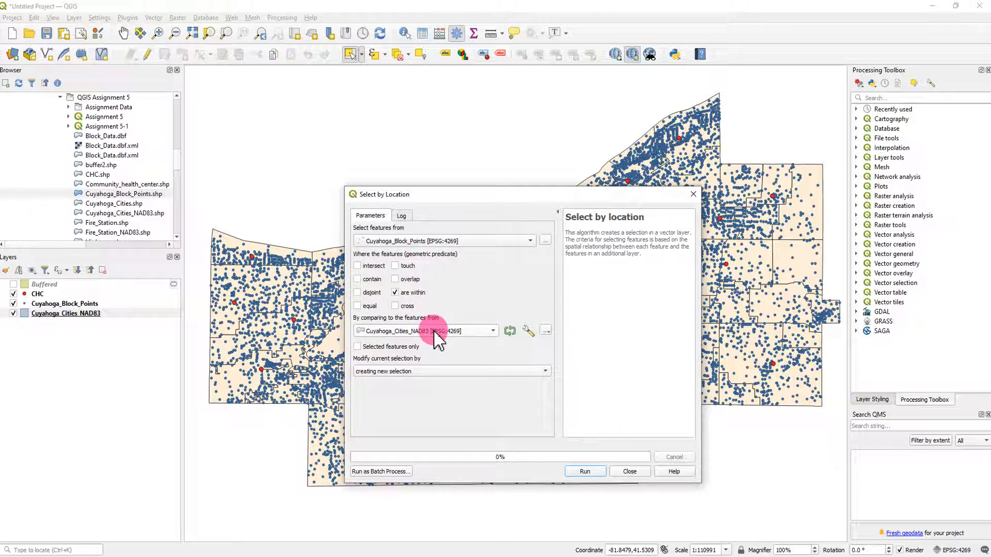
{"action": "left_click", "coordinate": [358, 346]}
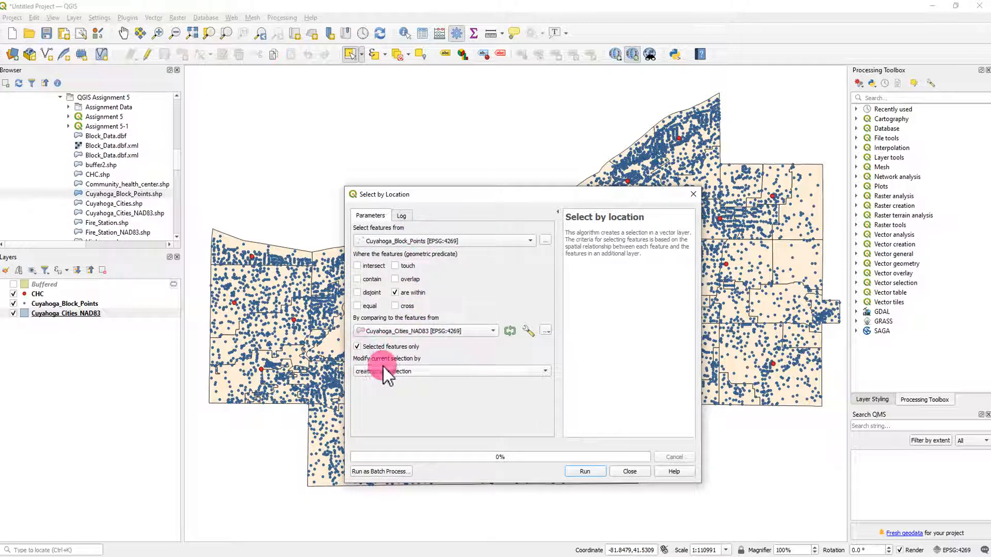
{"action": "left_click", "coordinate": [585, 472]}
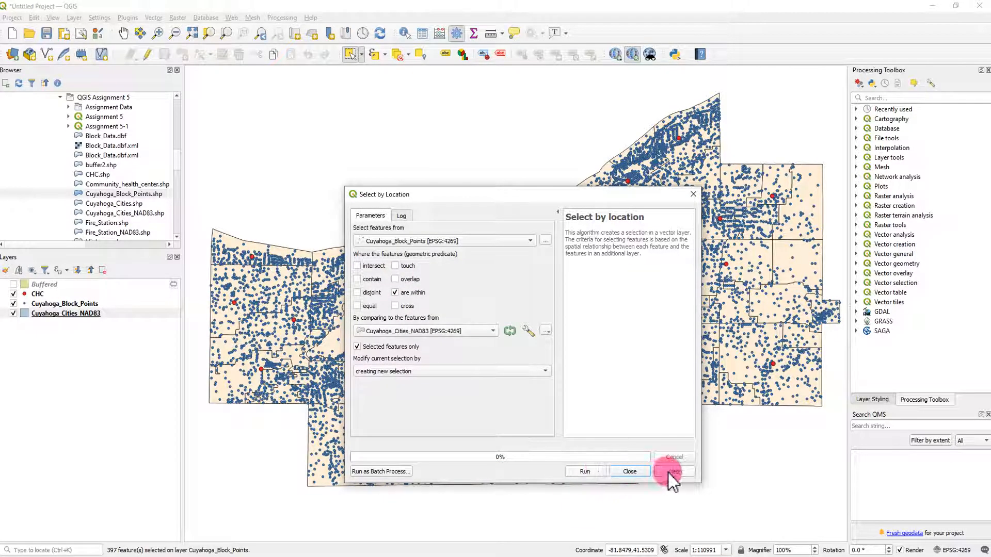
{"action": "left_click", "coordinate": [639, 471]}
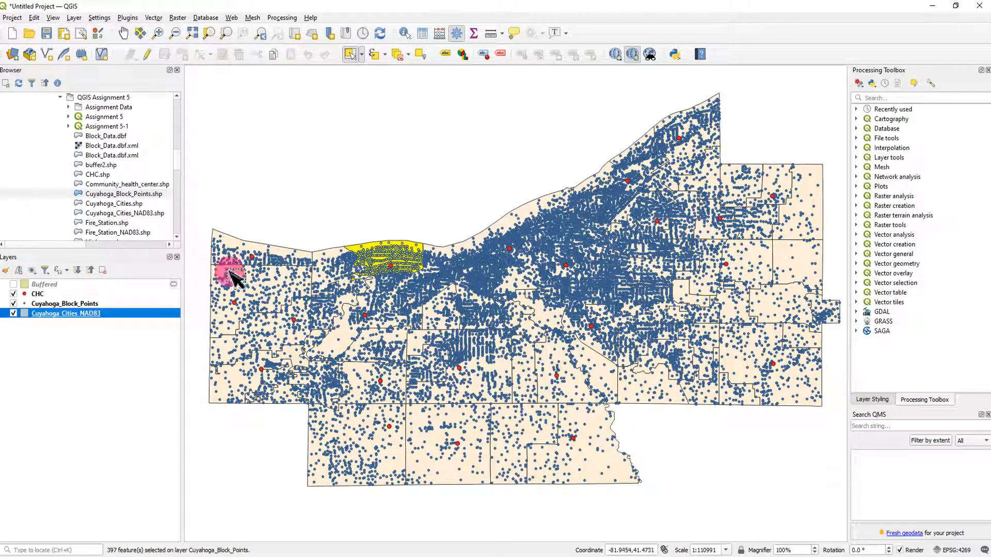
Step: Open the Cuyahoga_Block_Points attribute table, move the selected rows to the top and review their CITY values
{"action": "left_click", "coordinate": [85, 302]}
{"action": "right_click", "coordinate": [82, 302]}
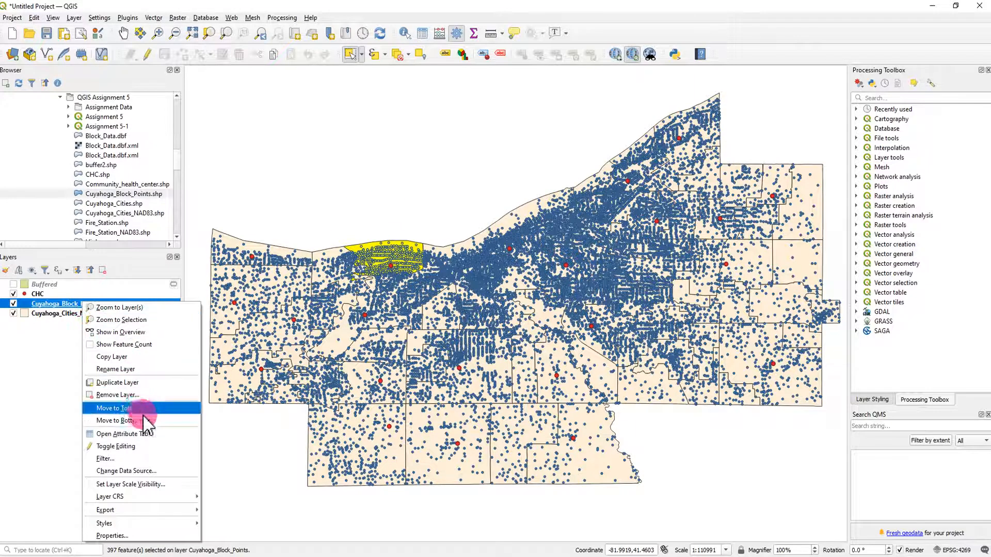
{"action": "left_click", "coordinate": [147, 438]}
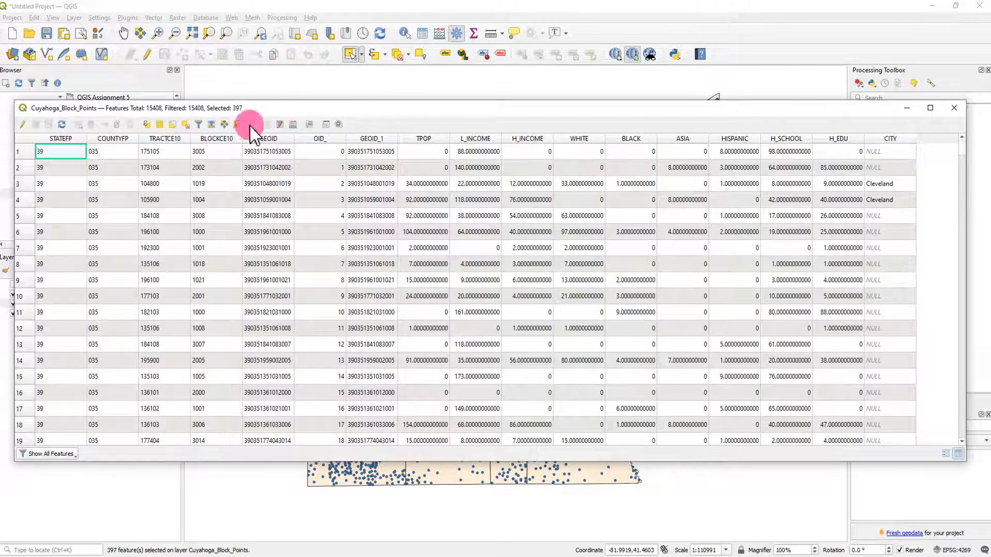
{"action": "left_click", "coordinate": [211, 124]}
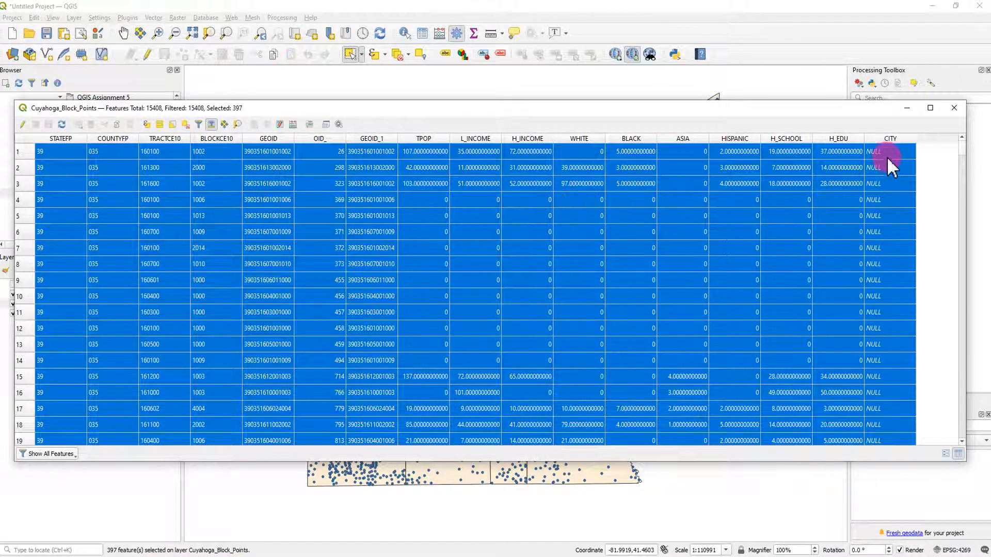
{"action": "scroll", "coordinate": [889, 245], "scroll_direction": "down", "scroll_amount": 7}
{"action": "scroll", "coordinate": [888, 310], "scroll_direction": "up", "scroll_amount": 7}
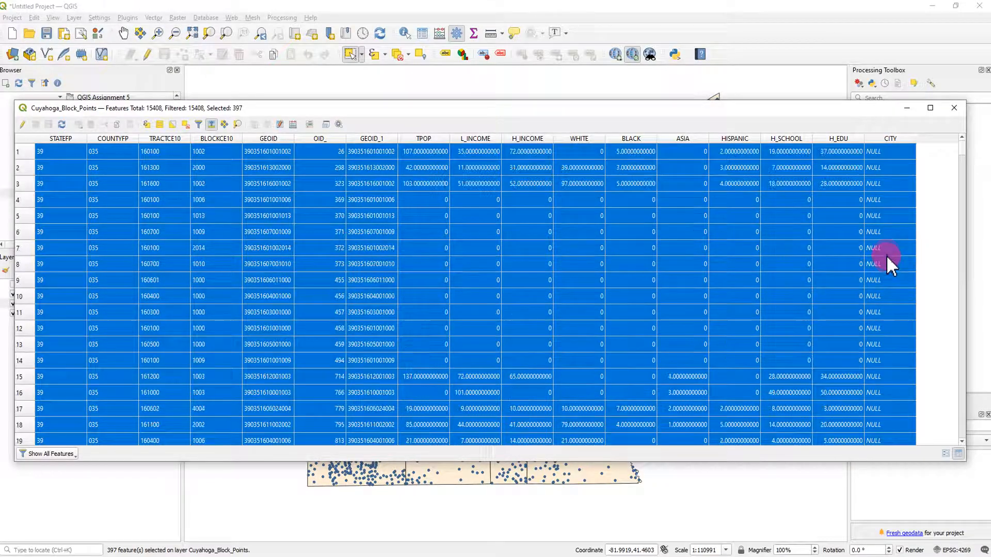
Step: Use the Field Calculator to update CITY to 'Lakewood' for the selected block points, and end the editing session
{"action": "left_click", "coordinate": [23, 124]}
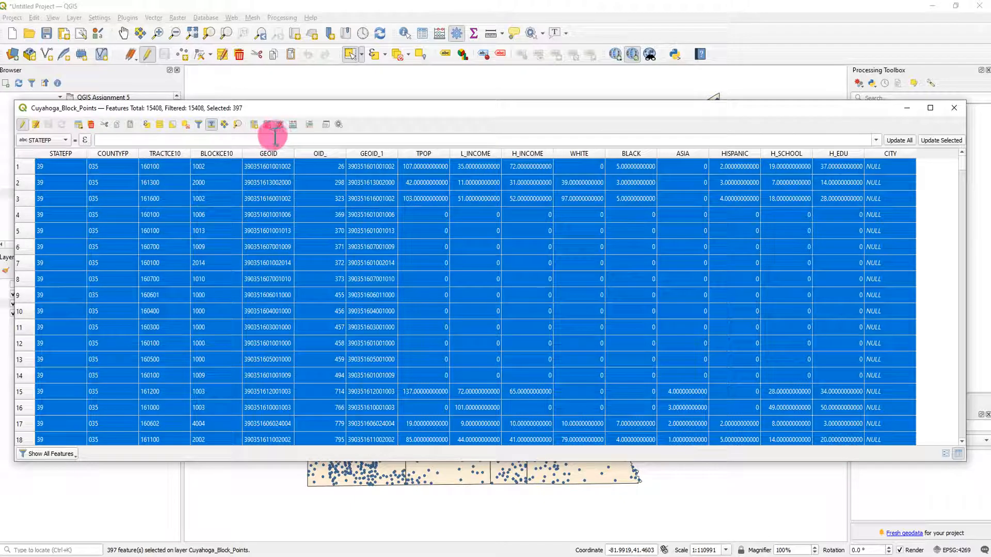
{"action": "left_click", "coordinate": [292, 127]}
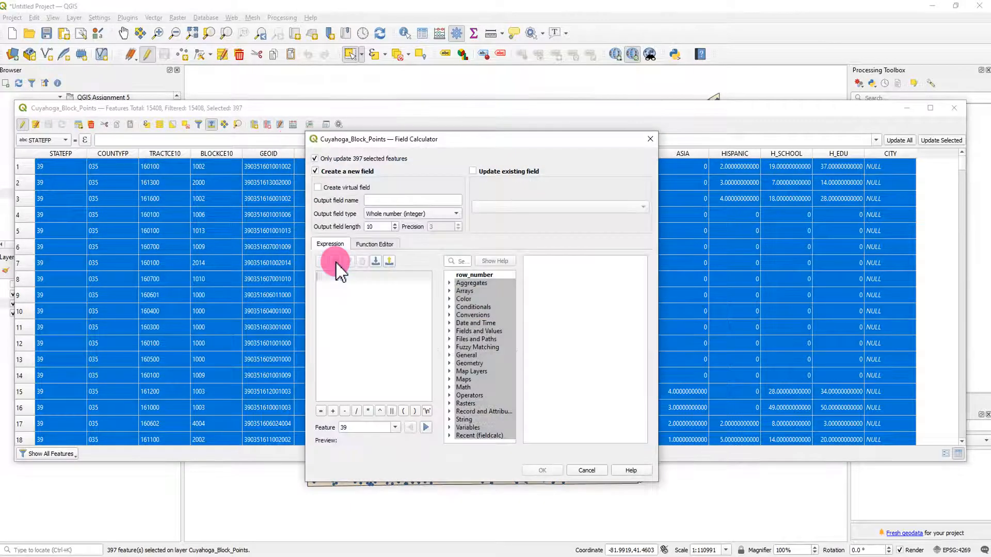
{"action": "left_click", "coordinate": [475, 172]}
{"action": "left_click", "coordinate": [503, 207]}
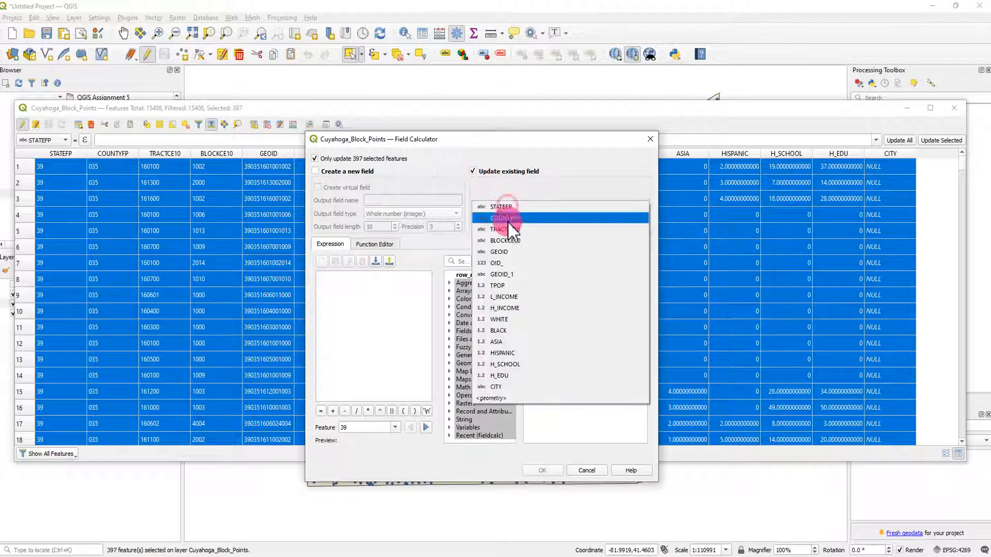
{"action": "left_click", "coordinate": [512, 387]}
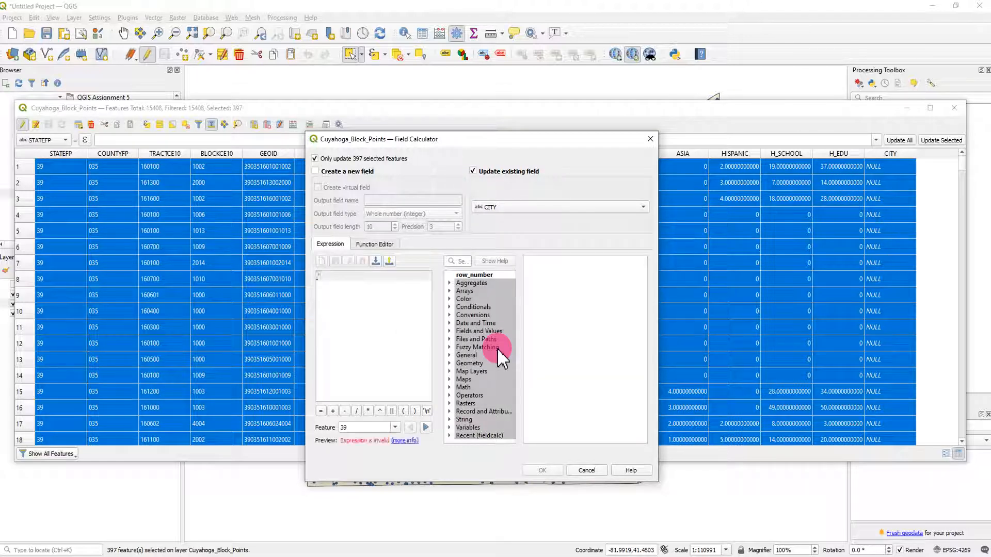
{"action": "type", "text": "akewood'"}
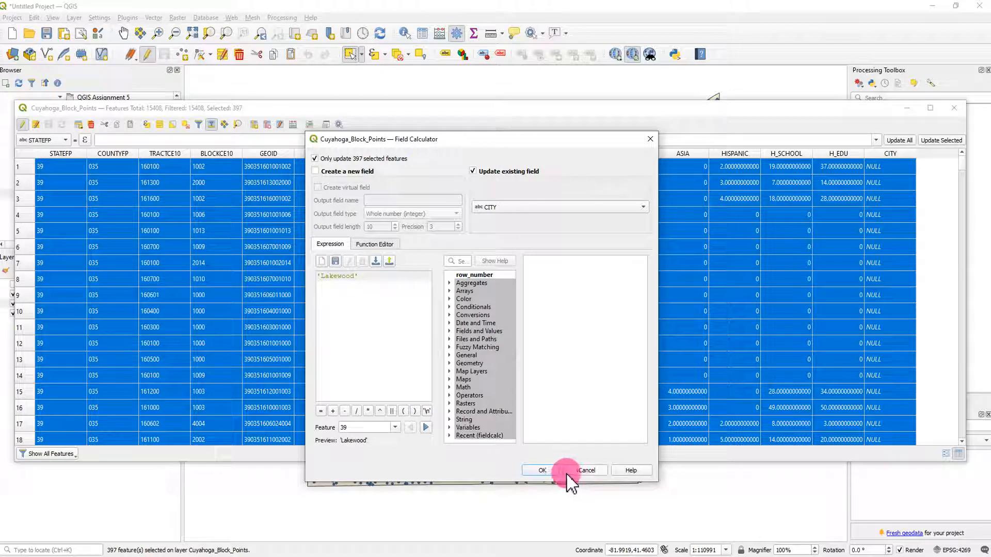
{"action": "left_click", "coordinate": [539, 470]}
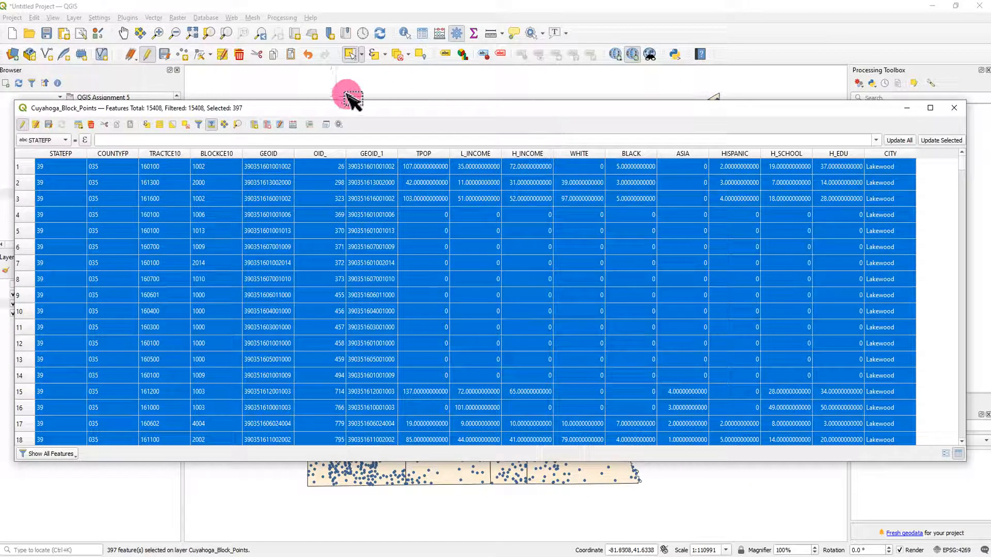
{"action": "left_click", "coordinate": [22, 124]}
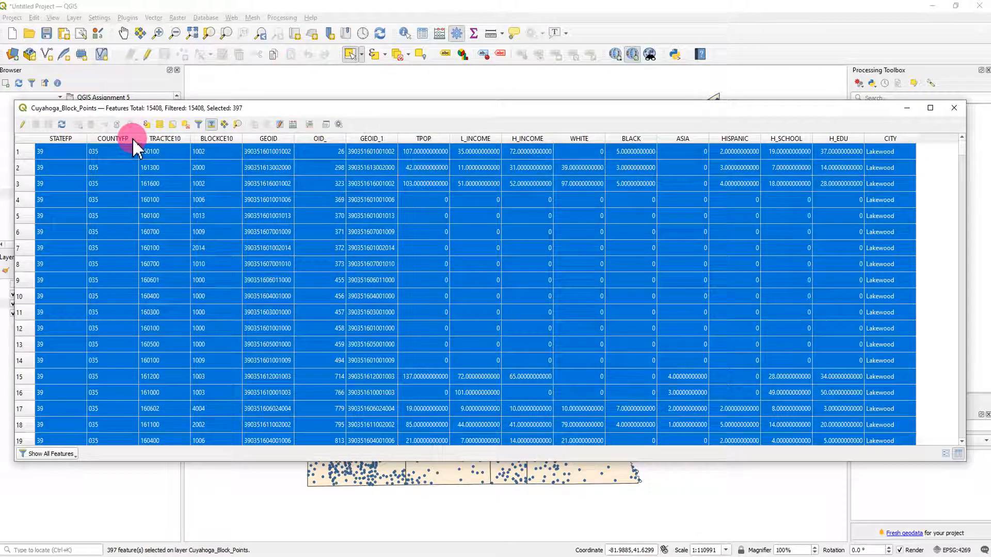
Step: Check the CITY values of the selected rows and of the reopened Cuyahoga_Block_Points attribute table, leaving the Field Calculator unused
{"action": "left_click", "coordinate": [327, 125]}
{"action": "scroll", "coordinate": [615, 284], "scroll_direction": "down", "scroll_amount": 10}
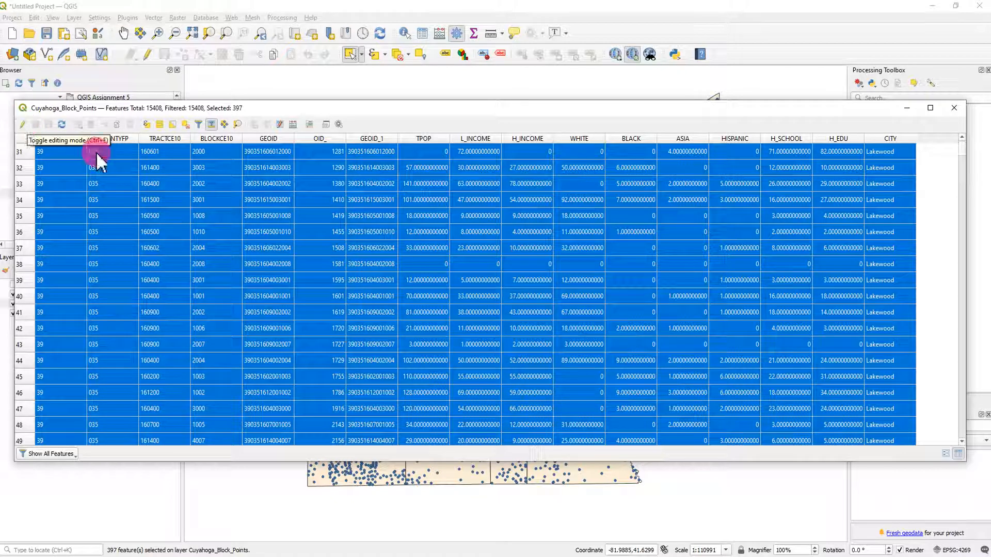
{"action": "left_click", "coordinate": [293, 124]}
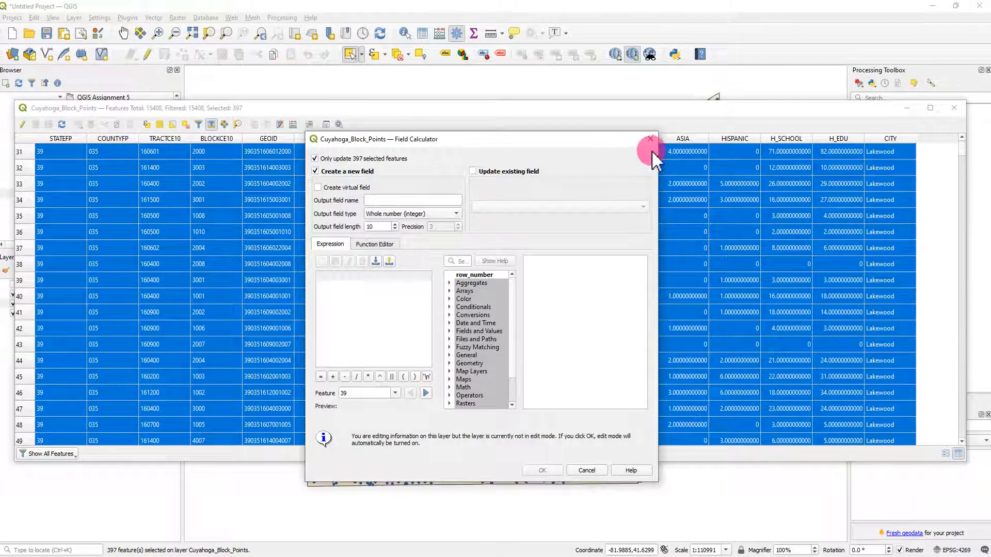
{"action": "left_click", "coordinate": [650, 139]}
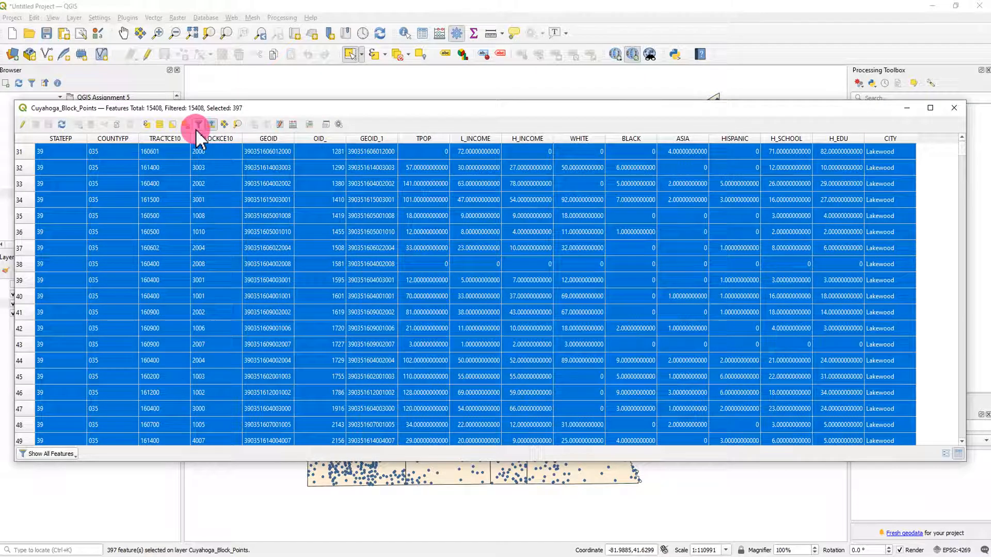
{"action": "left_click", "coordinate": [954, 107]}
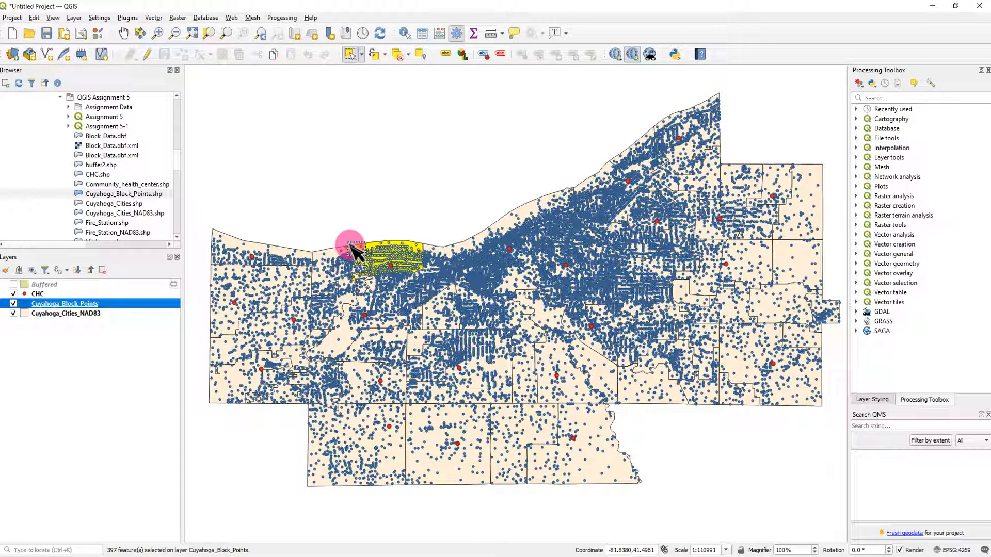
{"action": "right_click", "coordinate": [86, 306]}
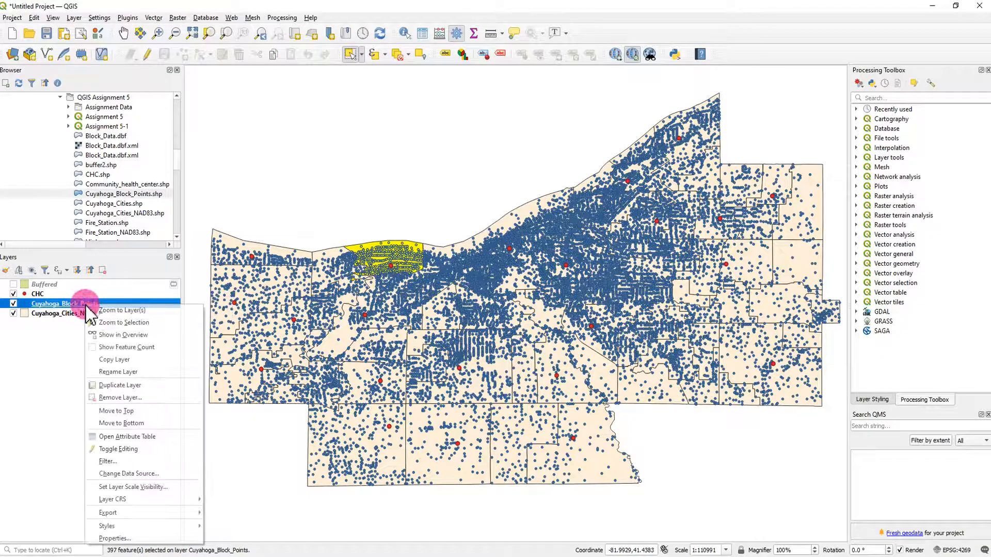
{"action": "left_click", "coordinate": [149, 437]}
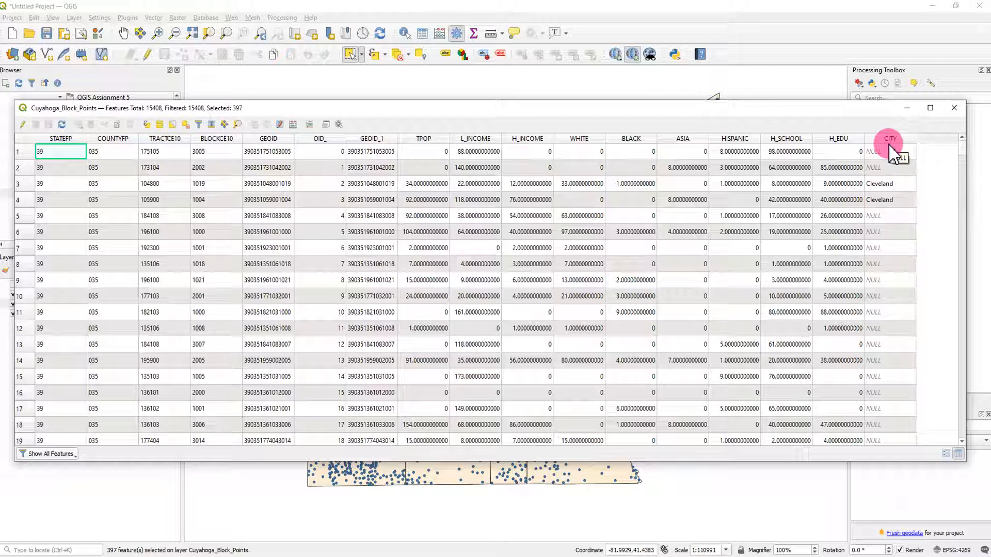
{"action": "left_click", "coordinate": [955, 111]}
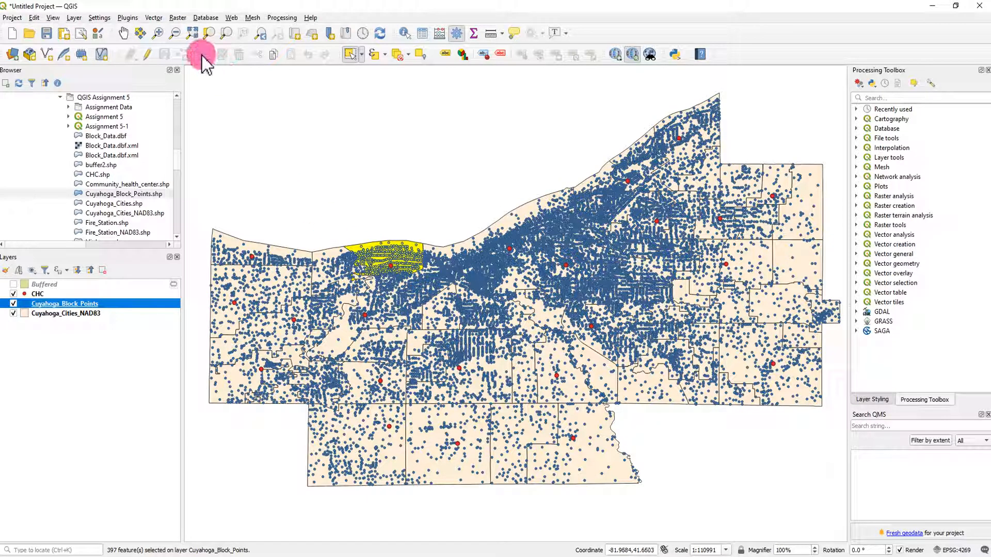
Step: Deselect the features in all layers and show the Buffered layer on the map
{"action": "left_click", "coordinate": [398, 55]}
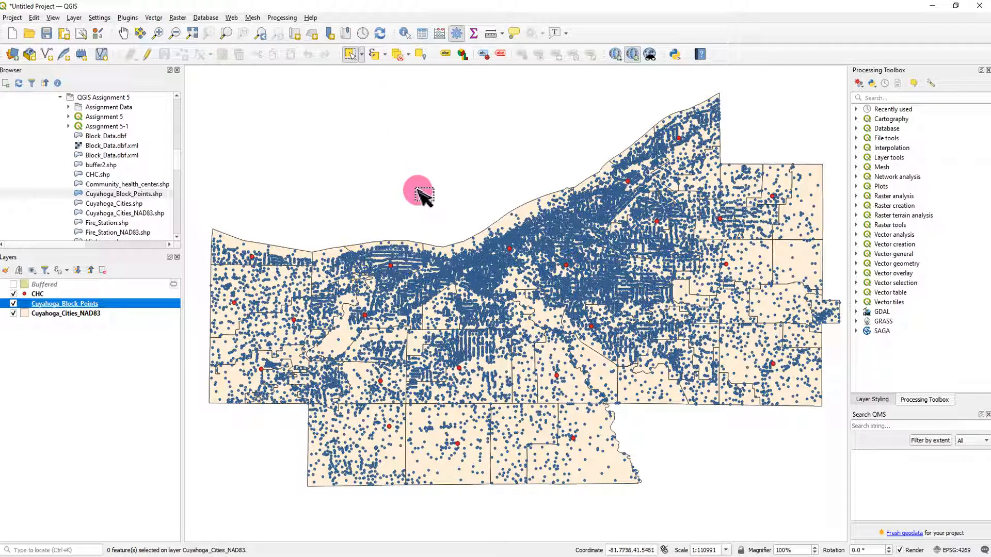
{"action": "left_click", "coordinate": [14, 285]}
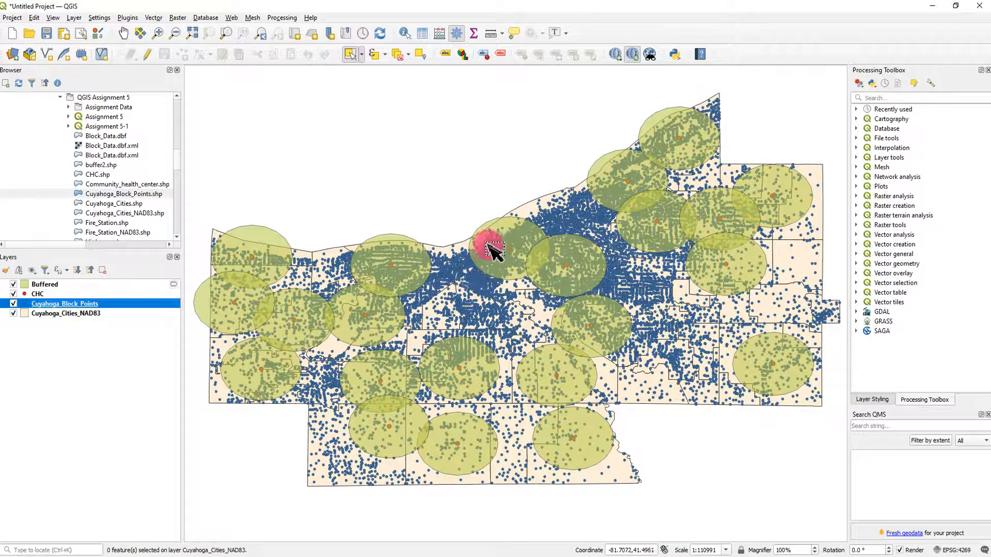
{"action": "left_click", "coordinate": [504, 222]}
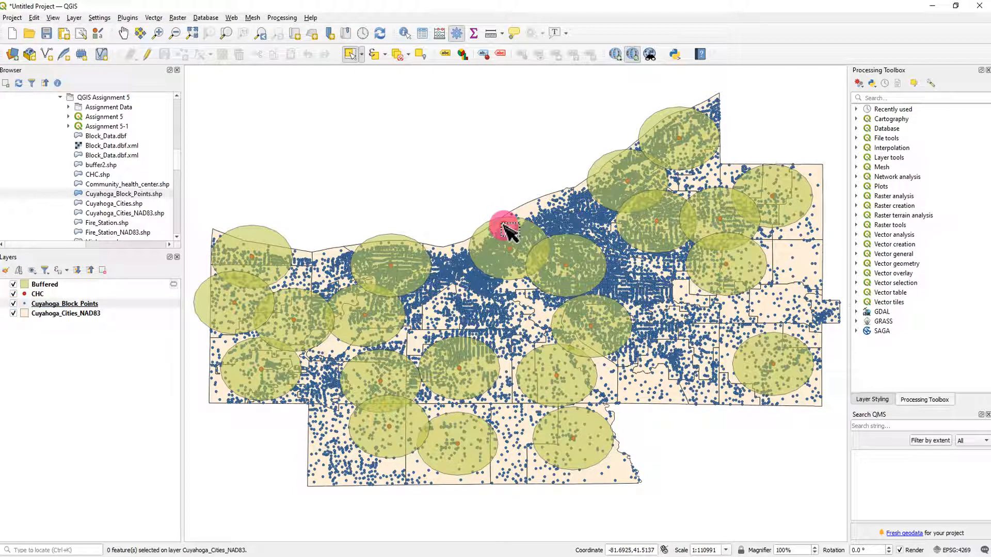
Step: Make Buffered the active layer with the feature selection tool on, and hide Cuyahoga_Block_Points on the map
{"action": "right_click", "coordinate": [50, 285]}
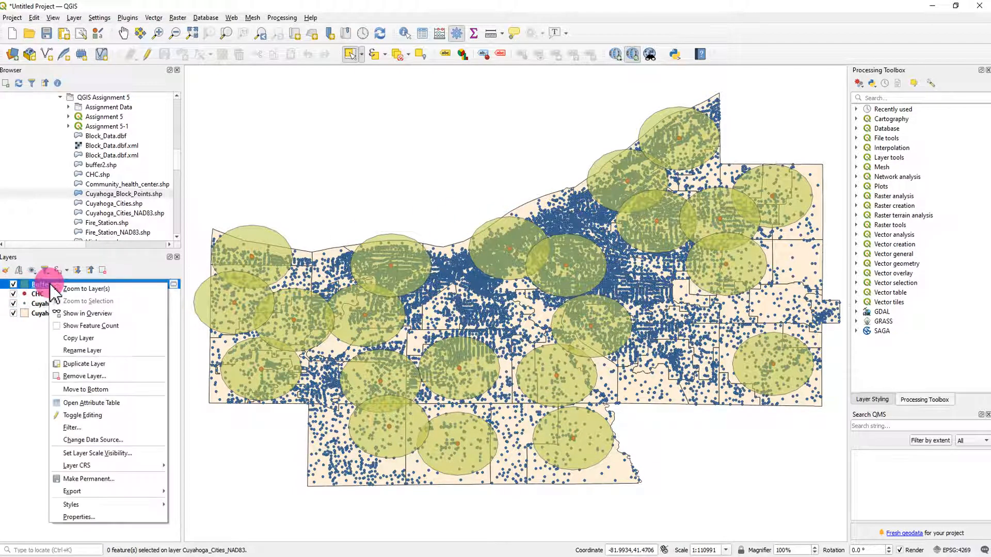
{"action": "left_click", "coordinate": [341, 57]}
{"action": "left_click", "coordinate": [348, 55]}
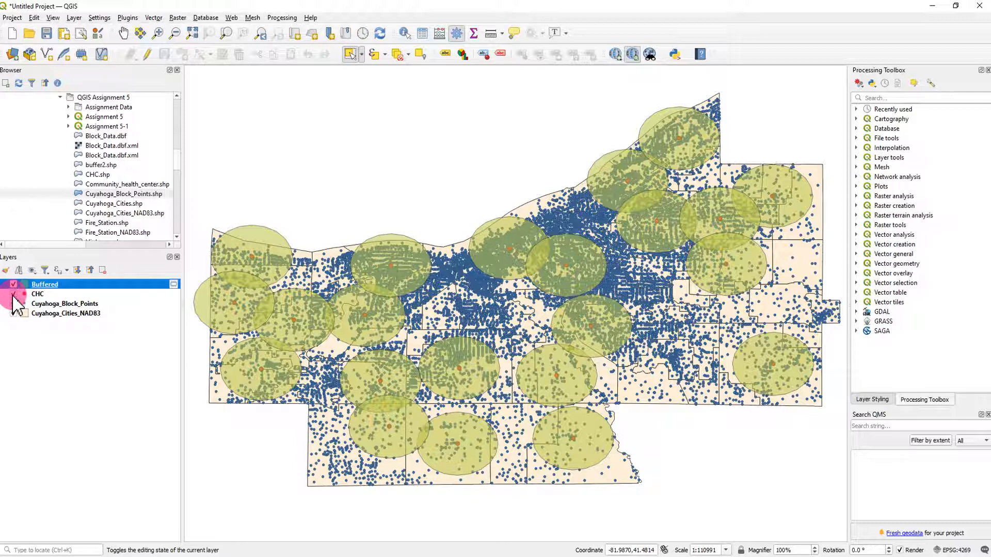
{"action": "left_click", "coordinate": [13, 304]}
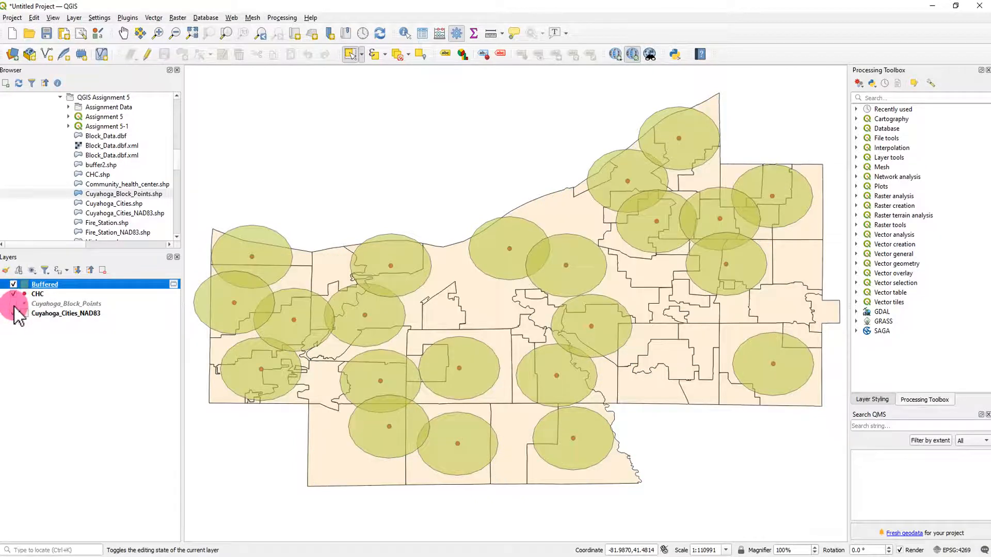
Step: Hide the Cuyahoga_Cities_NAD83 layer so the map shows only the buffers and the health center points
{"action": "left_click", "coordinate": [15, 312]}
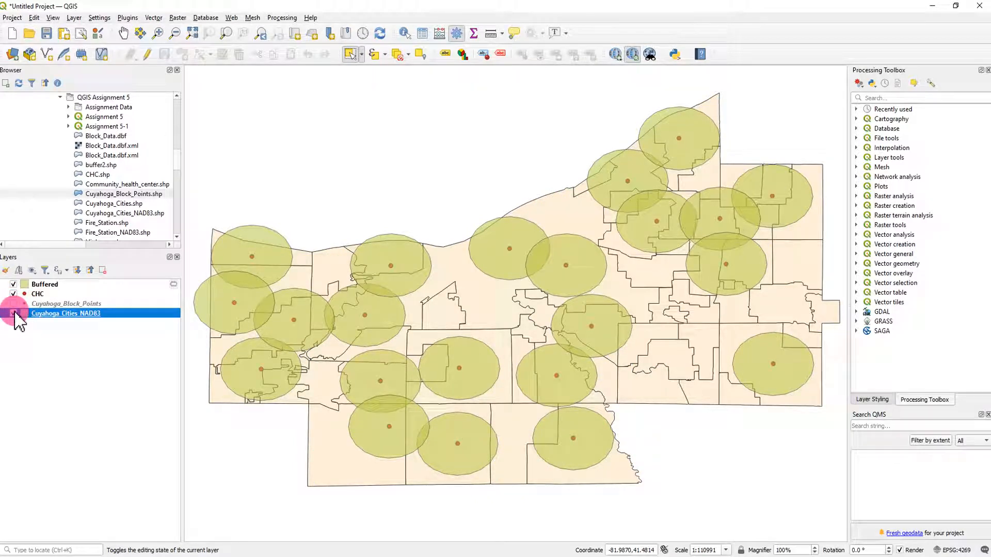
{"action": "left_click", "coordinate": [14, 313]}
{"action": "left_click", "coordinate": [509, 240]}
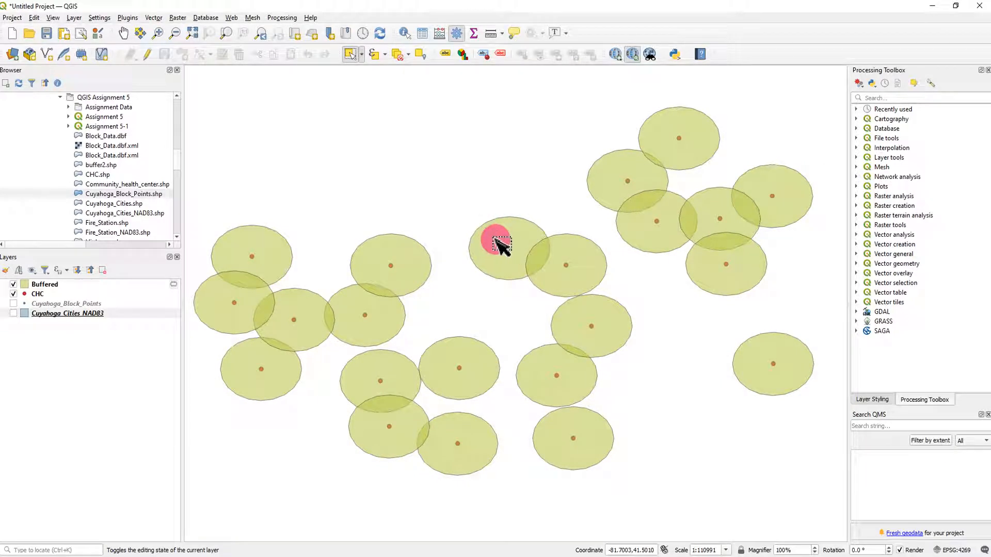
Step: Select the Cleveland buffer with OBJECTID 33 in the Buffered layer's attribute table, and close the table
{"action": "right_click", "coordinate": [47, 286]}
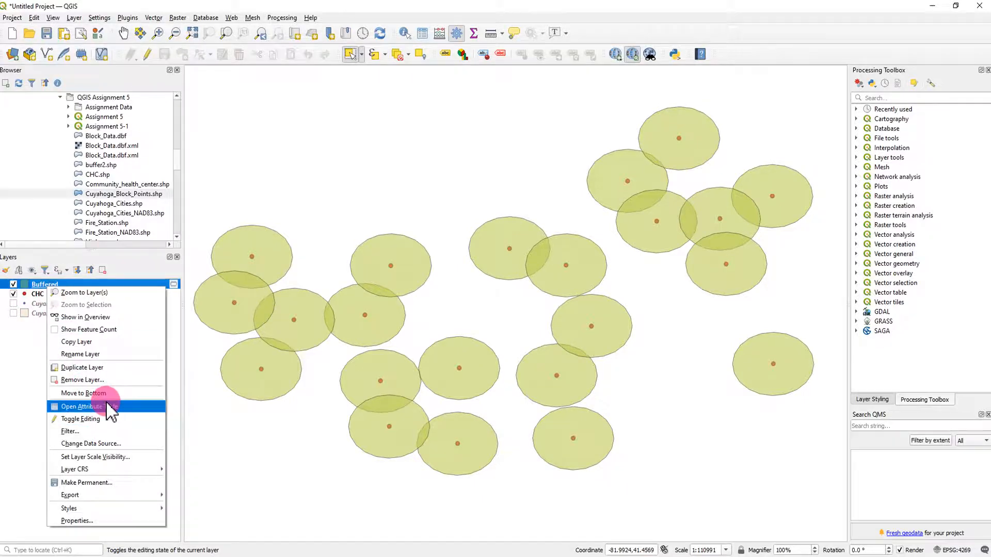
{"action": "left_click", "coordinate": [108, 406]}
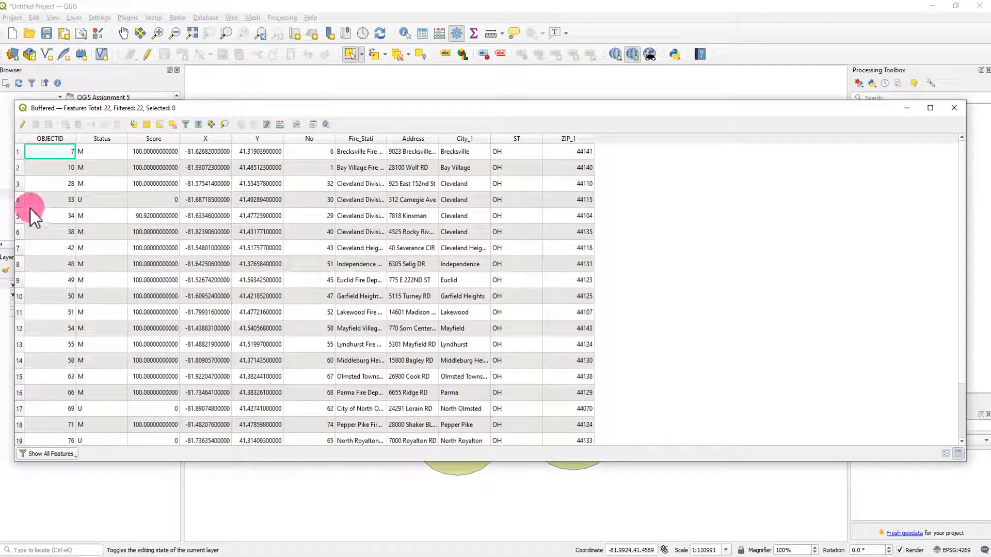
{"action": "left_click", "coordinate": [18, 199]}
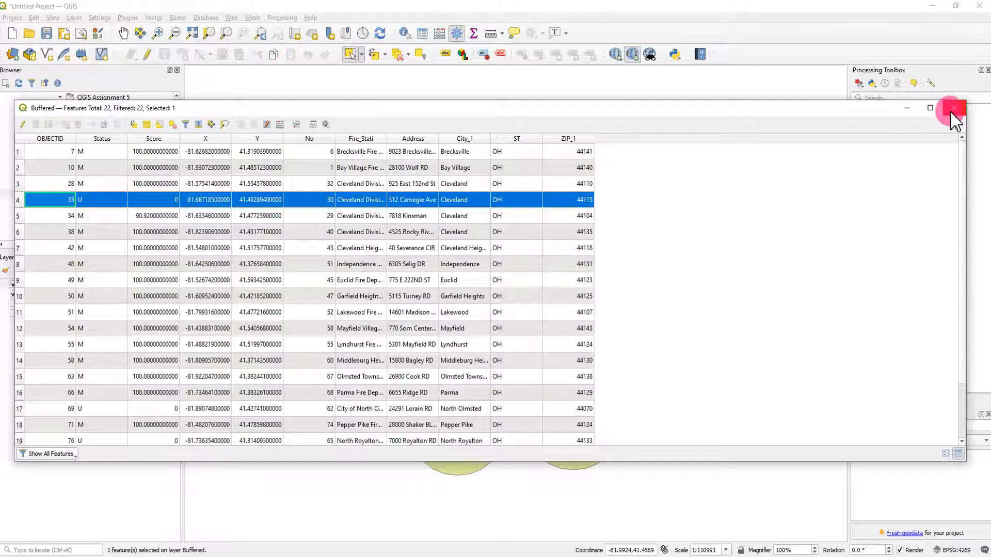
{"action": "left_click", "coordinate": [952, 108]}
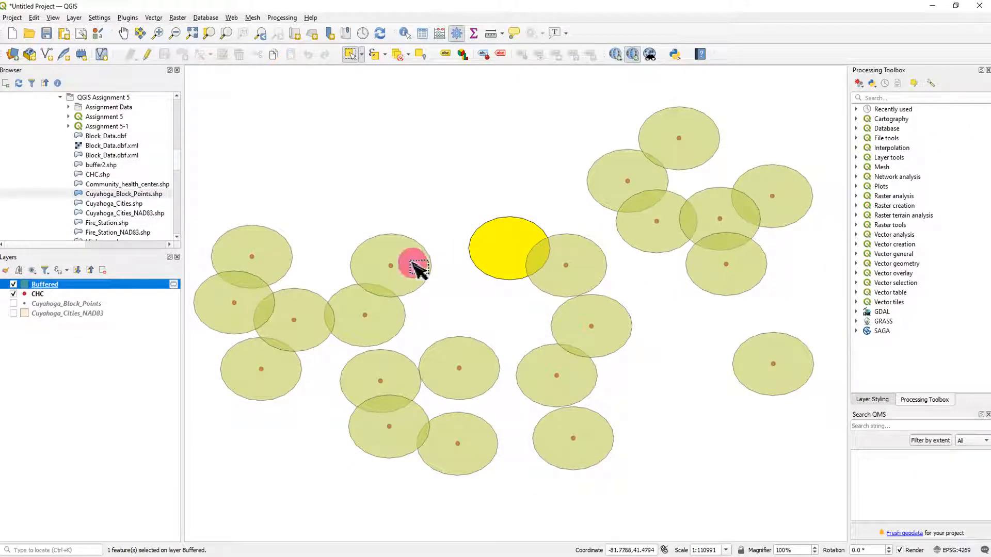
Step: Show the Cuyahoga_Block_Points and Cuyahoga_Cities_NAD83 layers, then clear all selections and reselect only the north-central lakeshore buffer in Buffered
{"action": "left_click", "coordinate": [495, 255]}
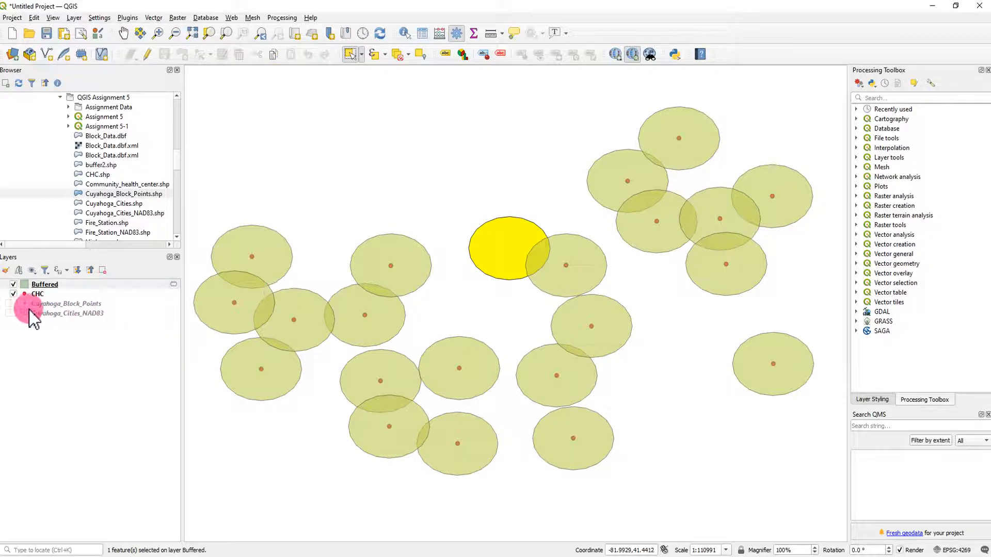
{"action": "left_click", "coordinate": [14, 304]}
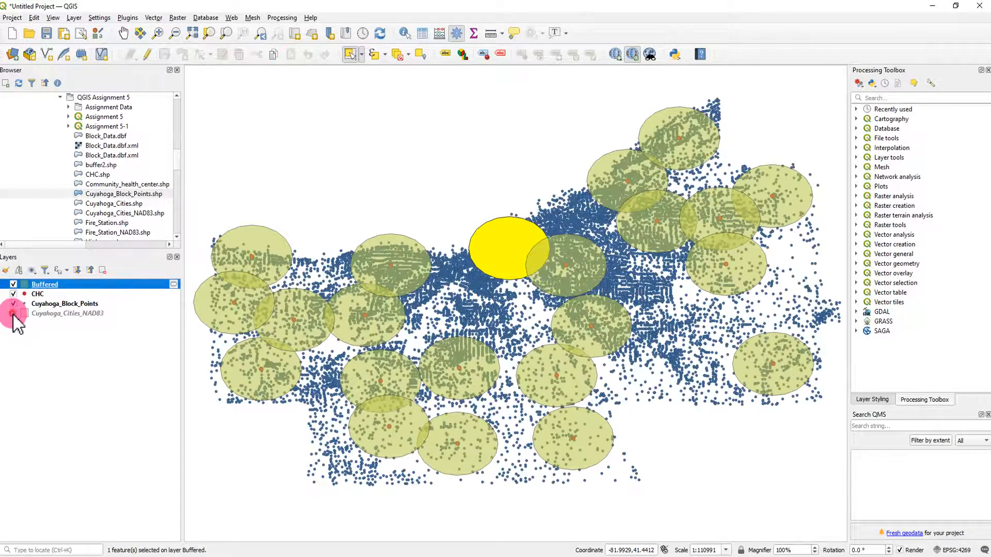
{"action": "left_click", "coordinate": [13, 314]}
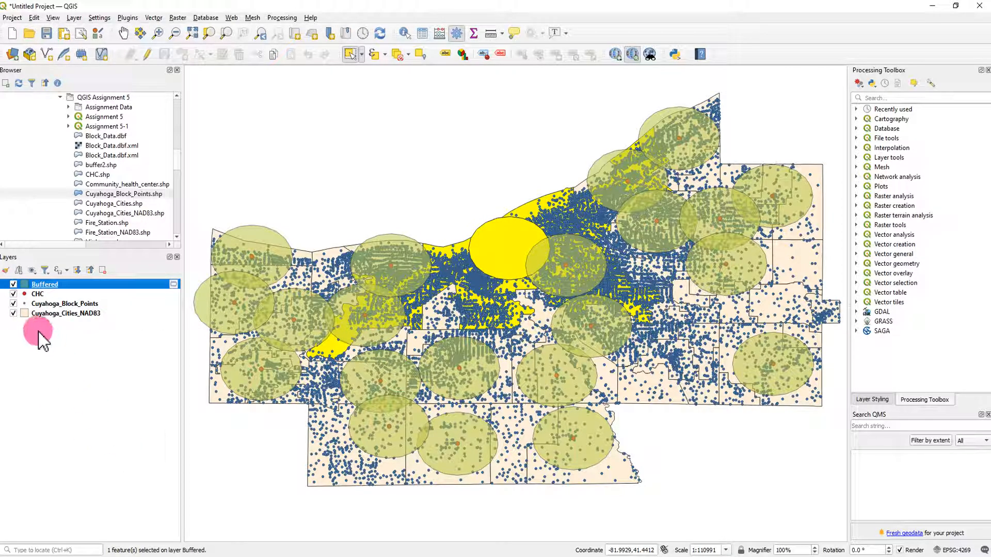
{"action": "left_click", "coordinate": [397, 56]}
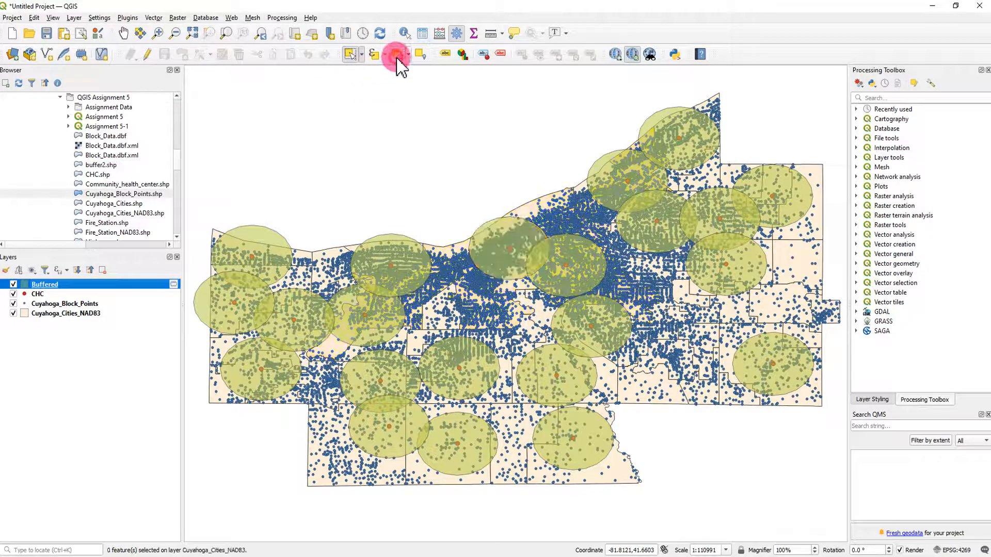
{"action": "left_click", "coordinate": [512, 227]}
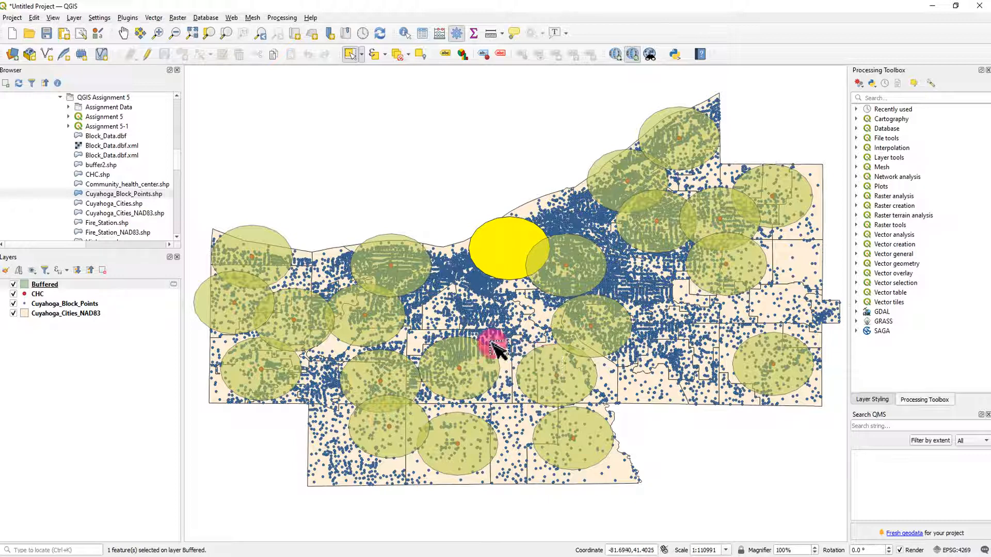
Step: Run Select by Location to select Cuyahoga_Block_Points features that are within the selected features only of Buffered, creating a new selection
{"action": "left_click", "coordinate": [153, 18]}
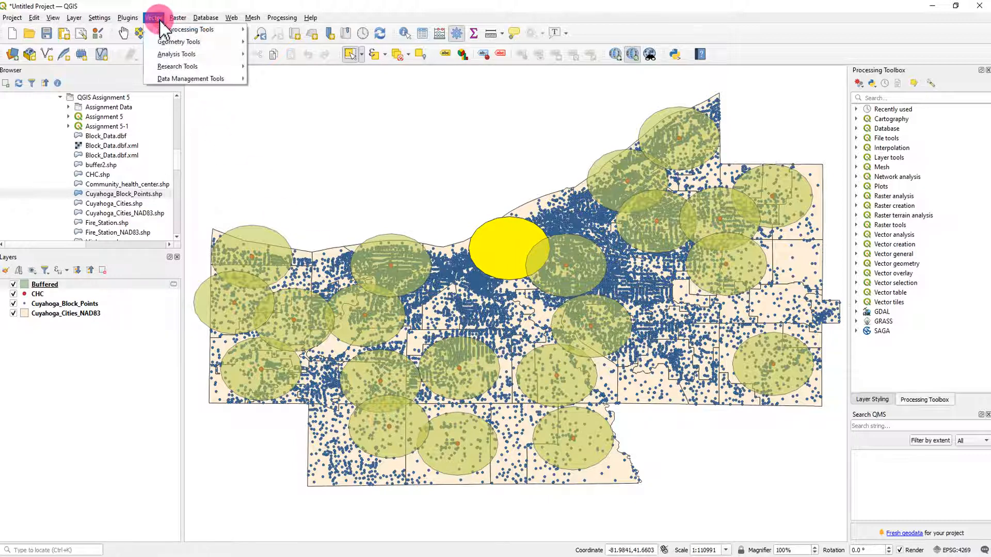
{"action": "mouse_move", "coordinate": [202, 36]}
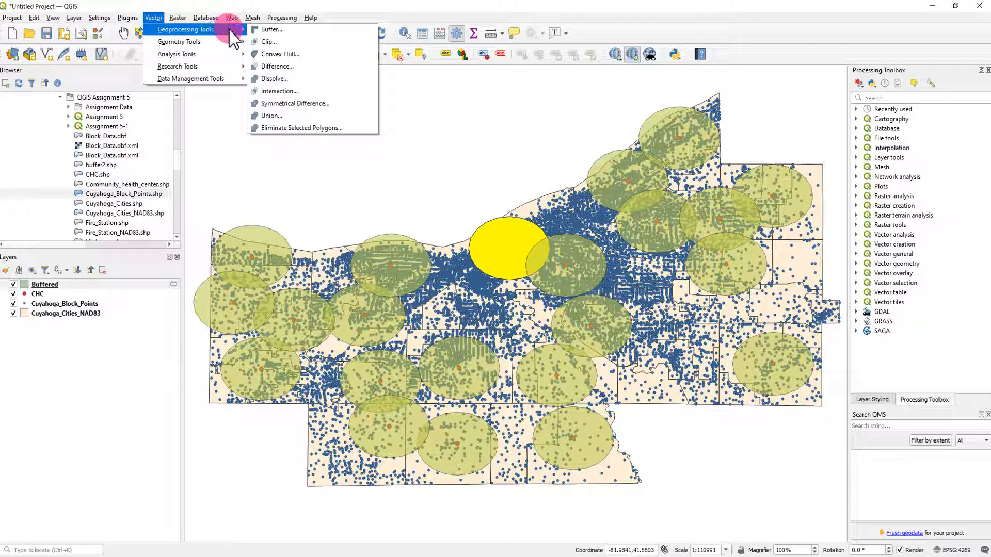
{"action": "mouse_move", "coordinate": [209, 66]}
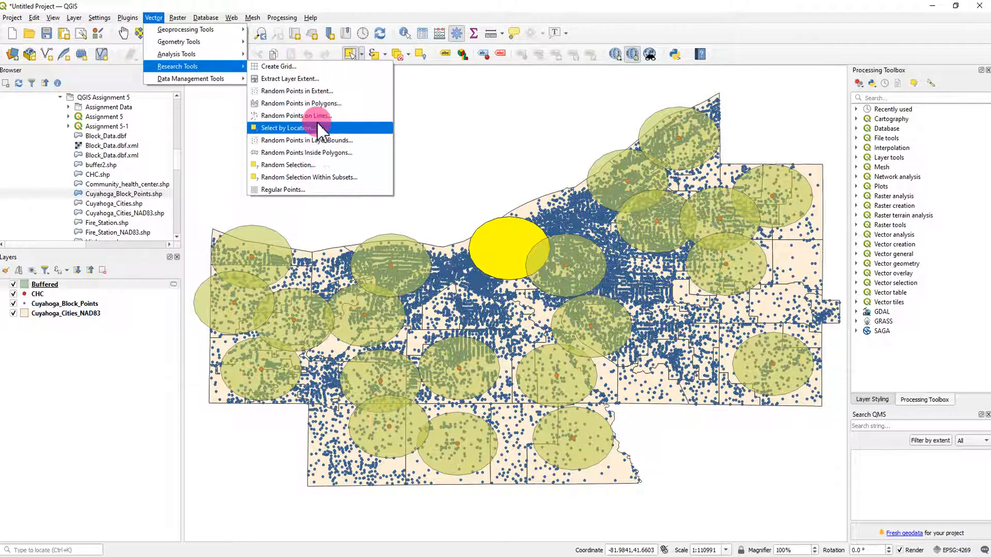
{"action": "left_click", "coordinate": [320, 133]}
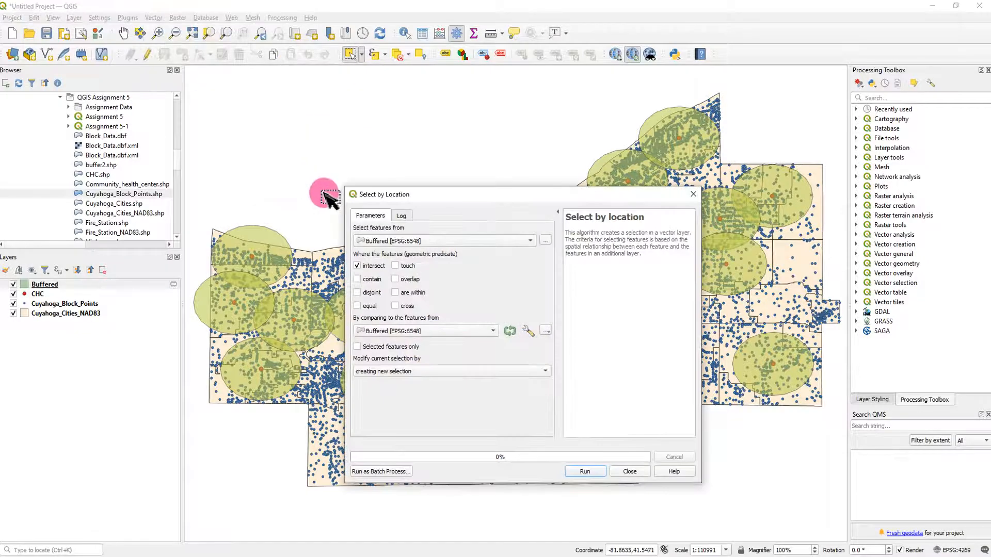
{"action": "left_click_drag", "start_coordinate": [461, 202], "coordinate": [198, 160]}
{"action": "left_click", "coordinate": [252, 199]}
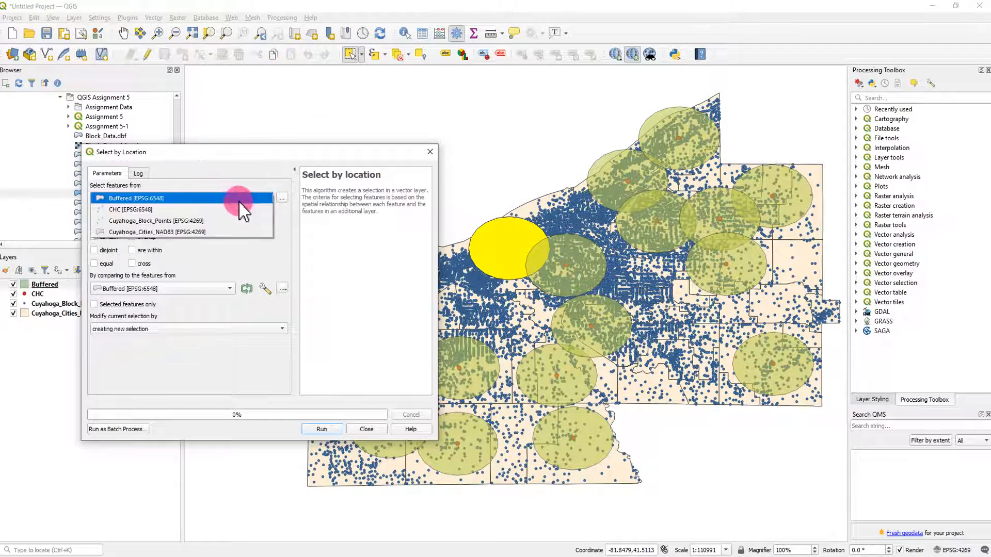
{"action": "left_click", "coordinate": [197, 223]}
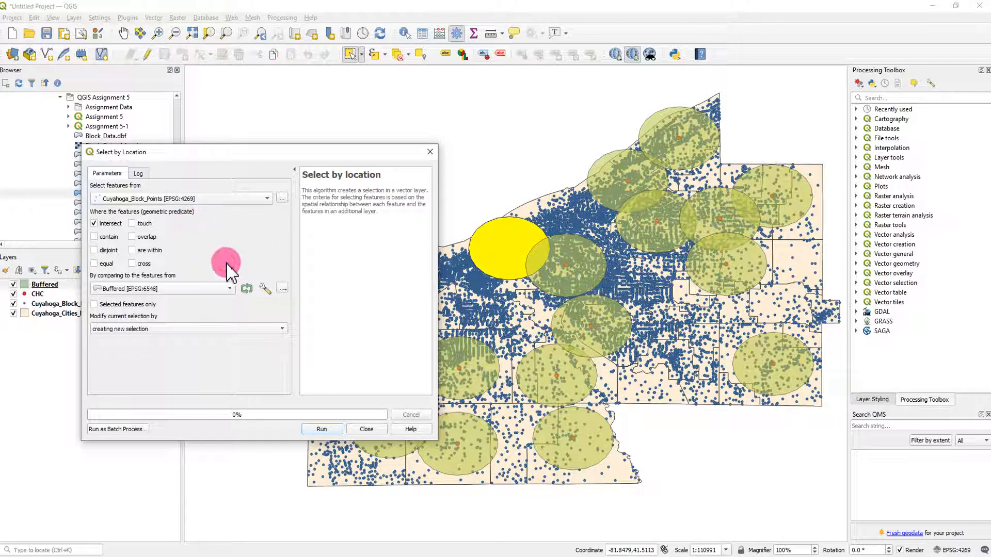
{"action": "left_click", "coordinate": [131, 251]}
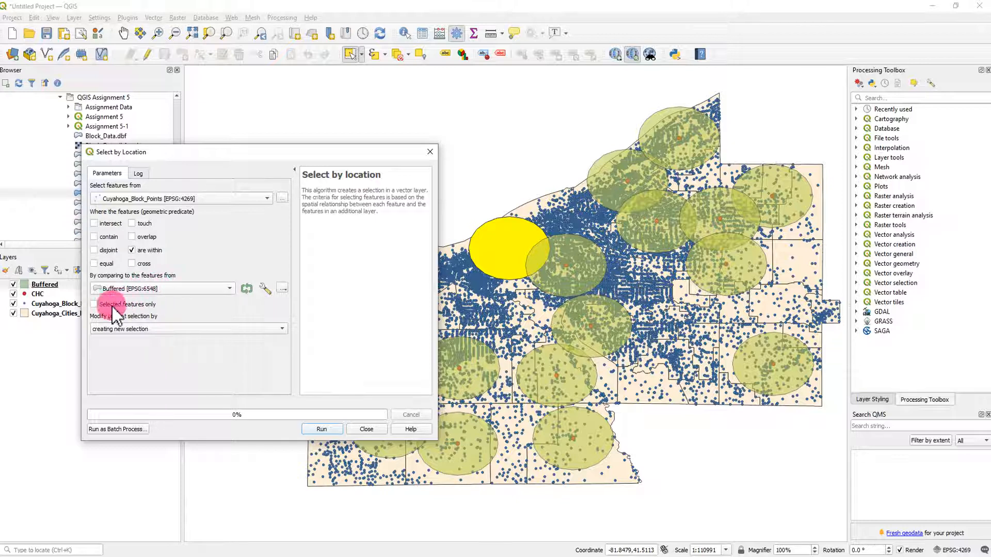
{"action": "left_click", "coordinate": [97, 308]}
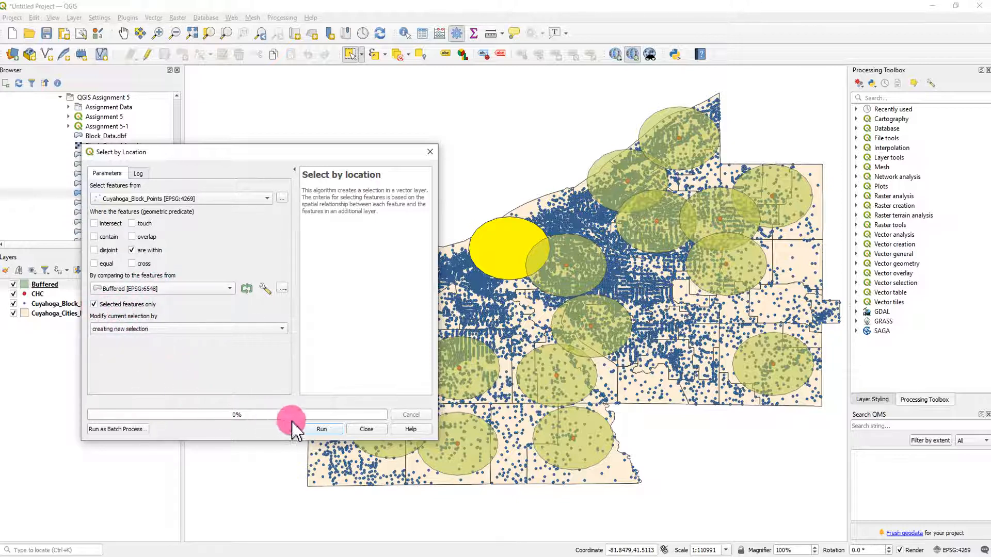
{"action": "left_click", "coordinate": [321, 430]}
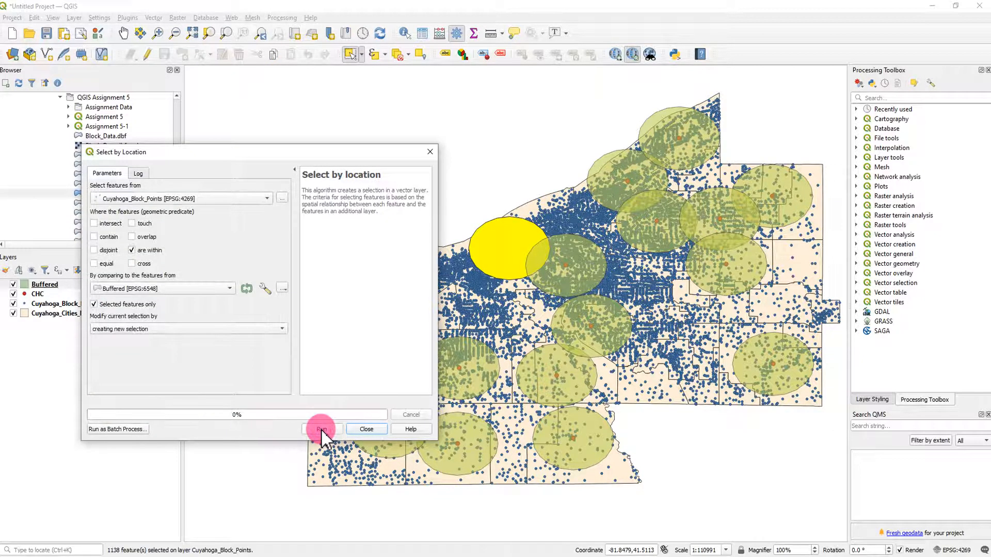
{"action": "left_click", "coordinate": [431, 153]}
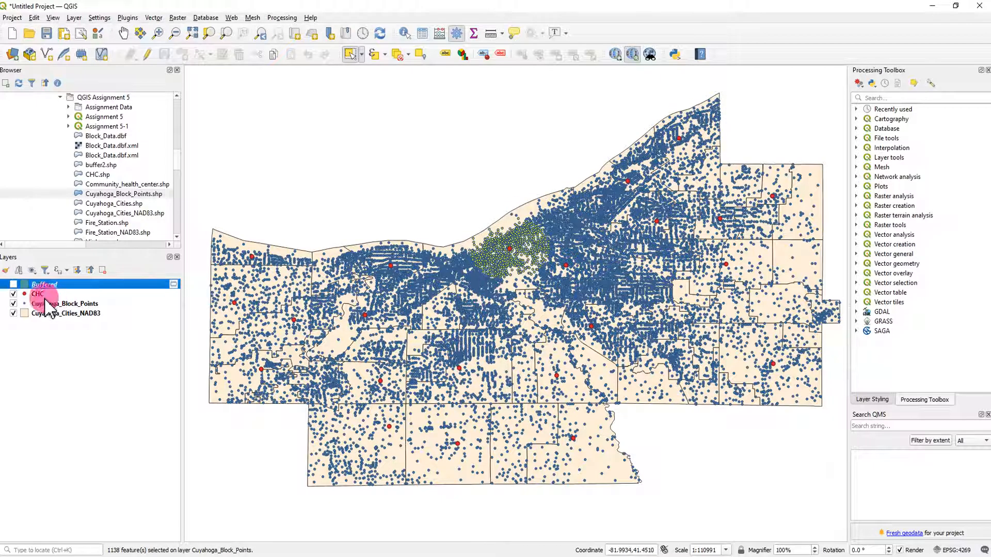
Step: Show the Buffered layer and examine the selected buffer's station number and city in its attribute table
{"action": "left_click", "coordinate": [14, 284]}
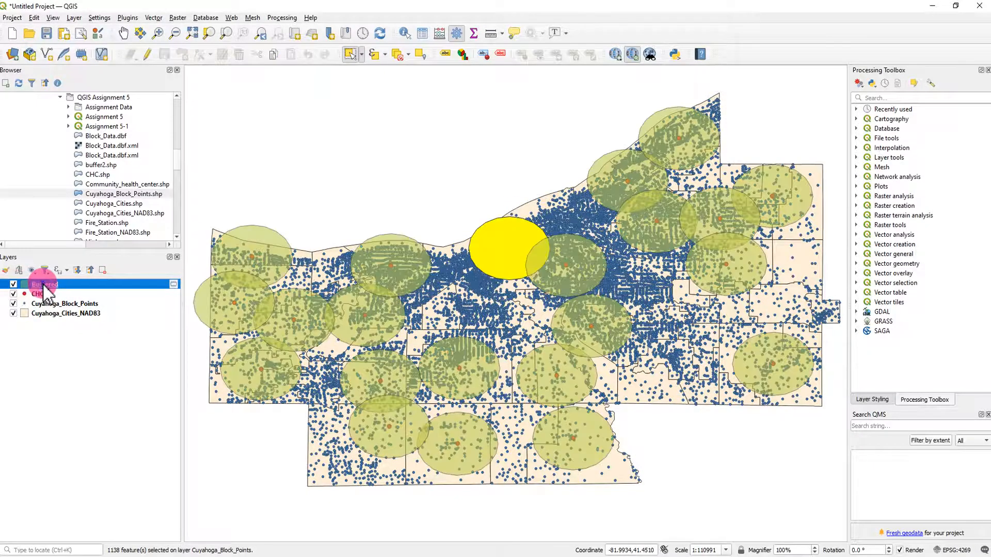
{"action": "right_click", "coordinate": [43, 284]}
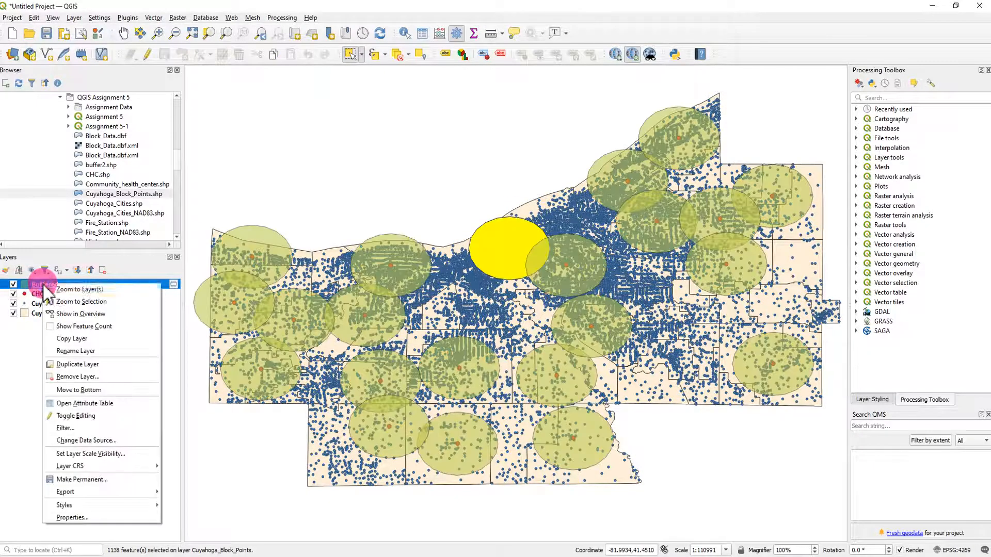
{"action": "left_click", "coordinate": [106, 403]}
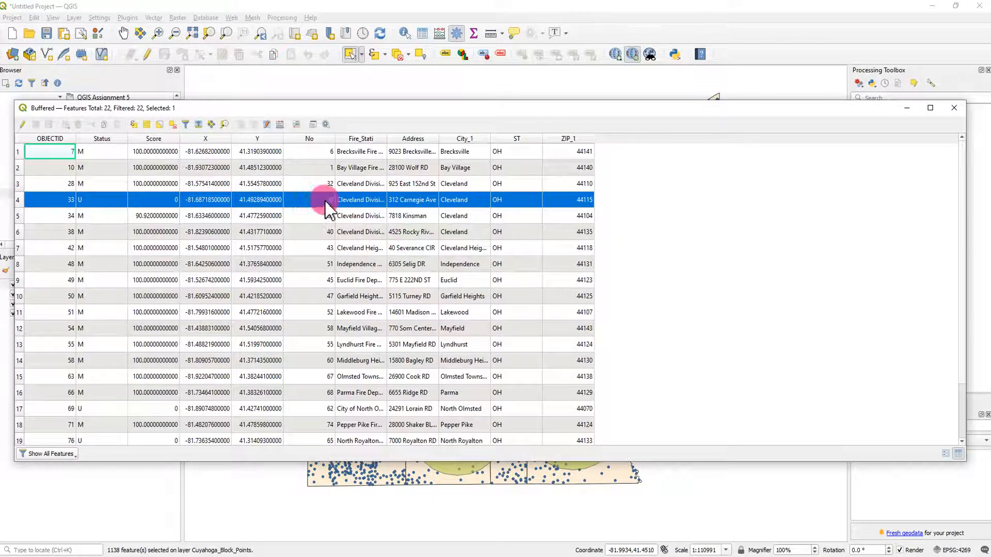
{"action": "scroll", "coordinate": [382, 199], "scroll_direction": "down", "scroll_amount": 1}
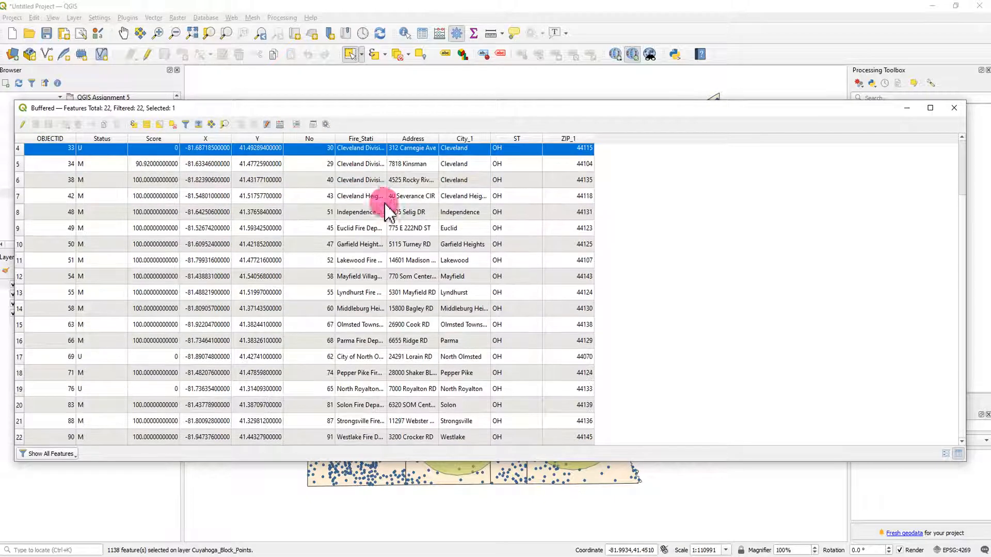
{"action": "scroll", "coordinate": [407, 297], "scroll_direction": "up", "scroll_amount": 1}
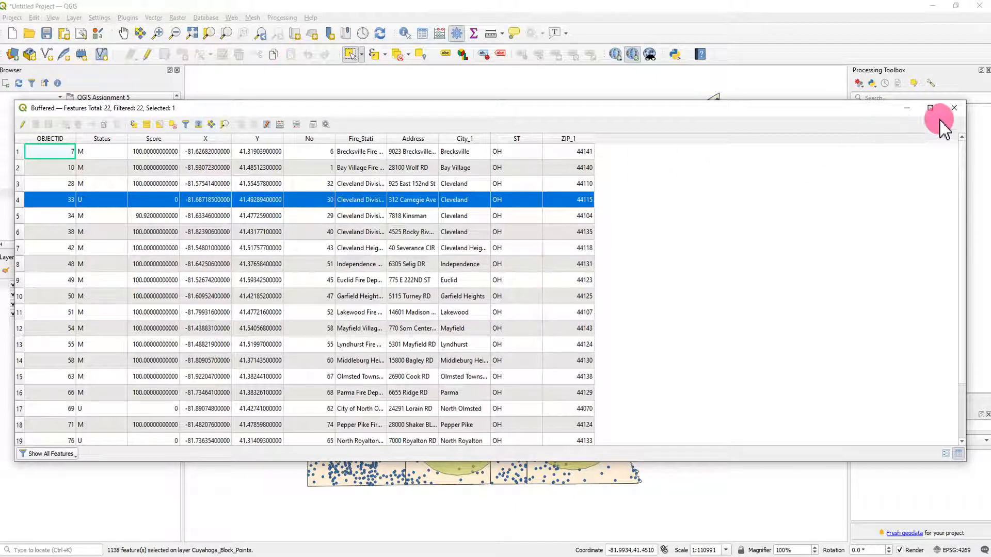
{"action": "scroll", "coordinate": [480, 284], "scroll_direction": "down", "scroll_amount": 1}
{"action": "scroll", "coordinate": [480, 284], "scroll_direction": "up", "scroll_amount": 1}
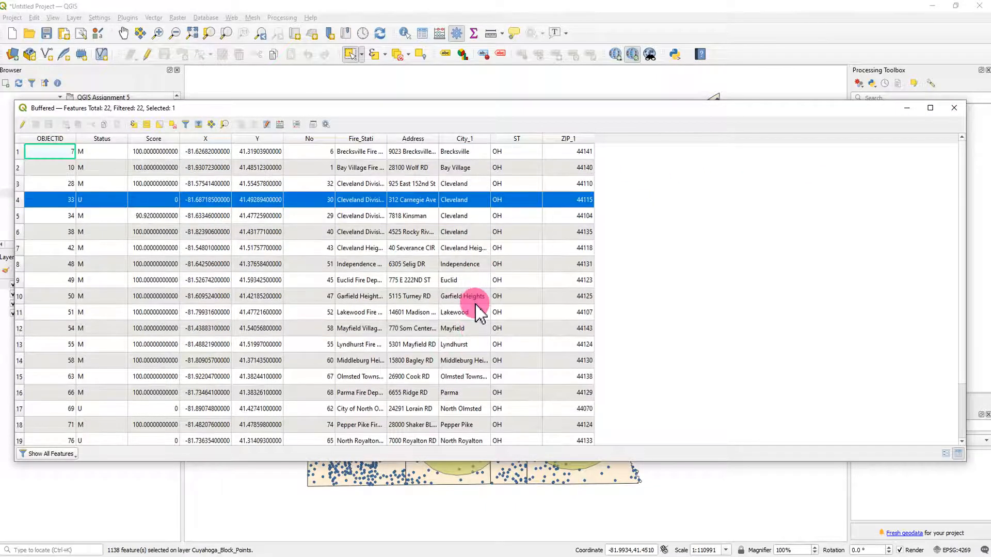
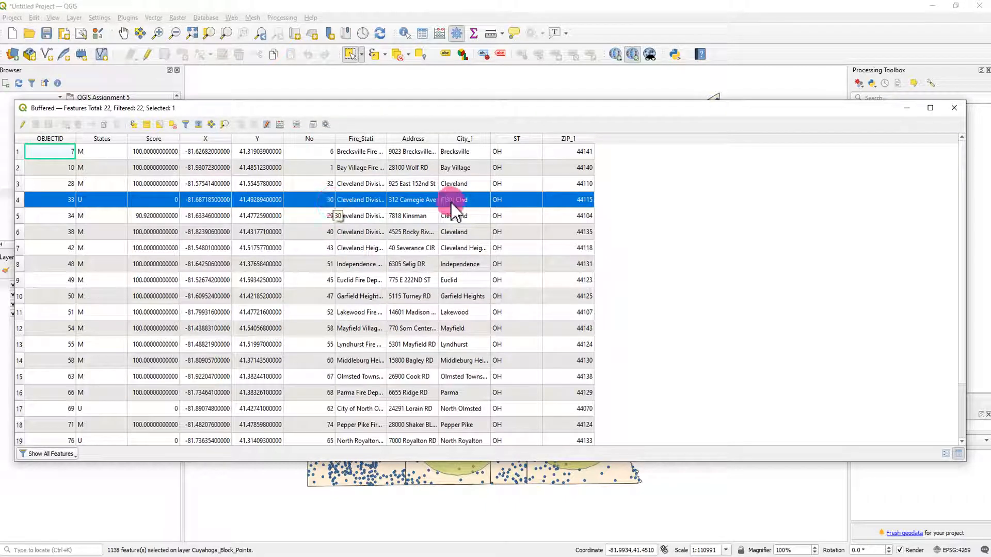
{"action": "left_click", "coordinate": [953, 108]}
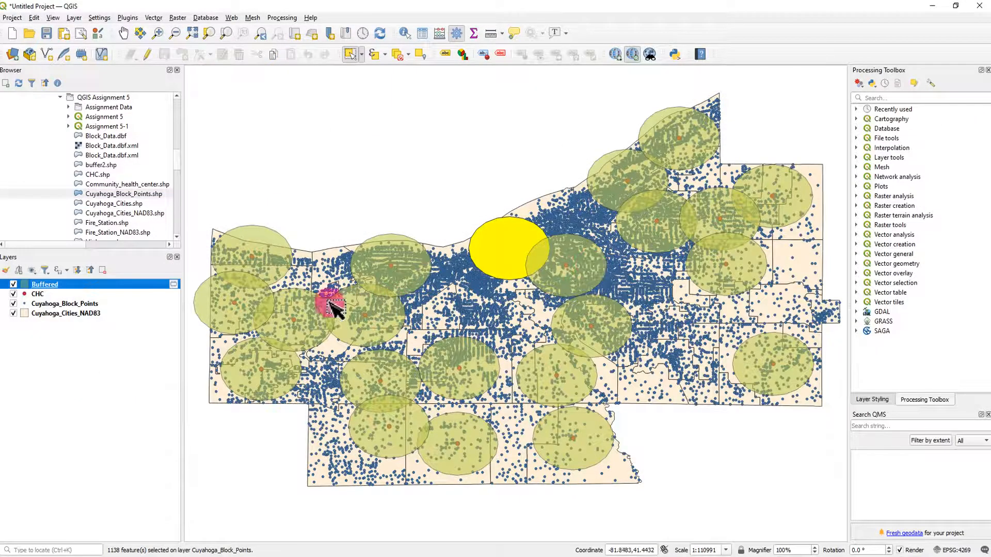
Step: Enable editing on the Cuyahoga_Block_Points attribute table and add a decimal number (real) field named Buffer with length 10 and precision 3
{"action": "right_click", "coordinate": [74, 305]}
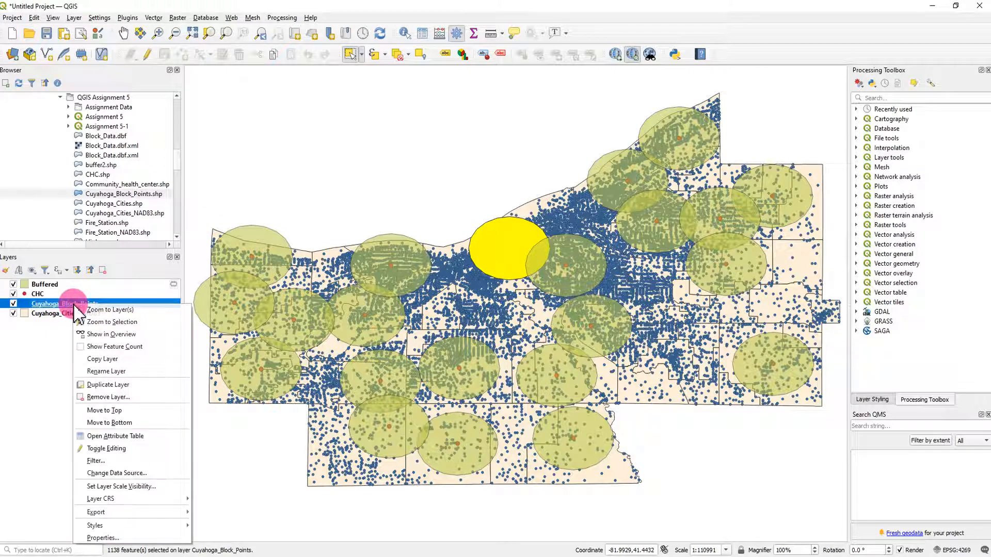
{"action": "left_click", "coordinate": [125, 438]}
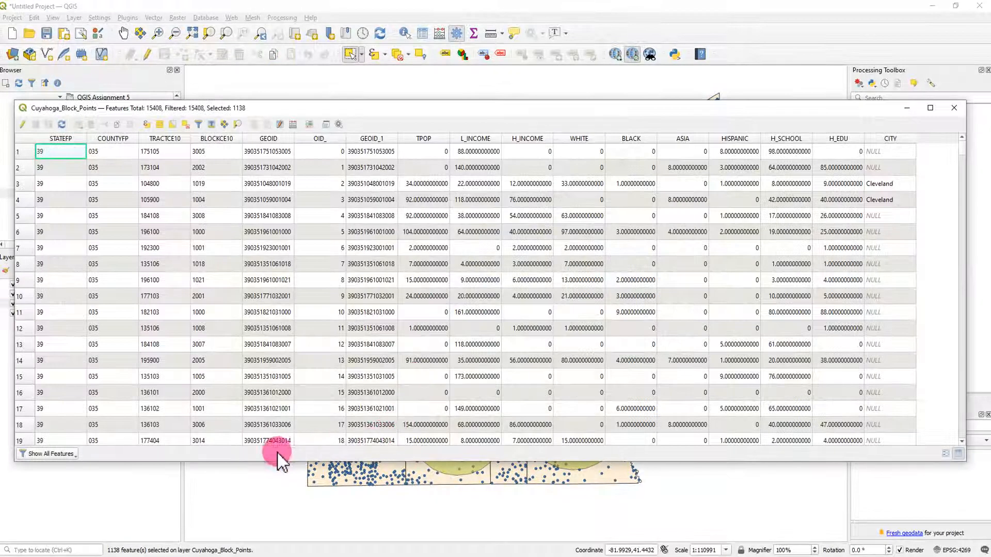
{"action": "left_click", "coordinate": [22, 125]}
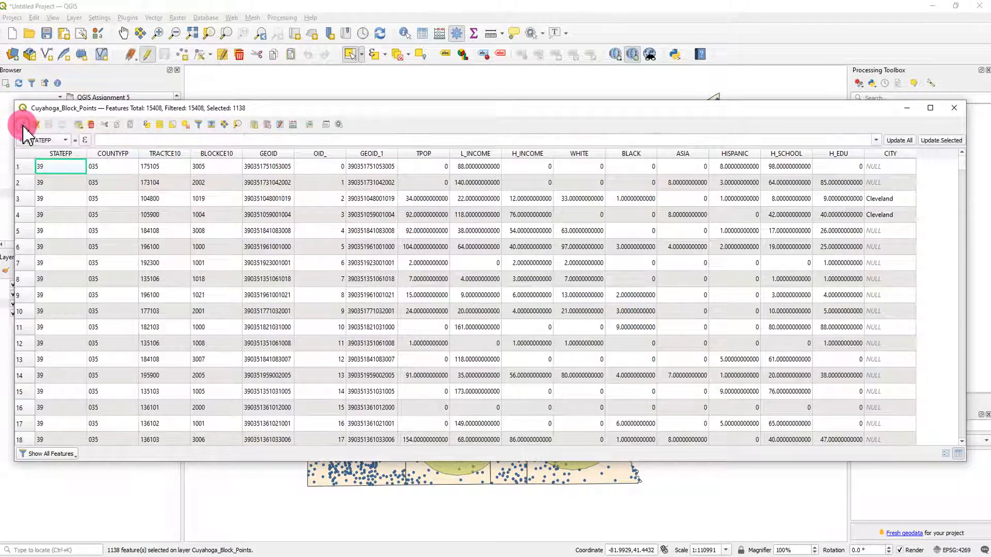
{"action": "left_click", "coordinate": [254, 126]}
{"action": "left_click", "coordinate": [488, 249]}
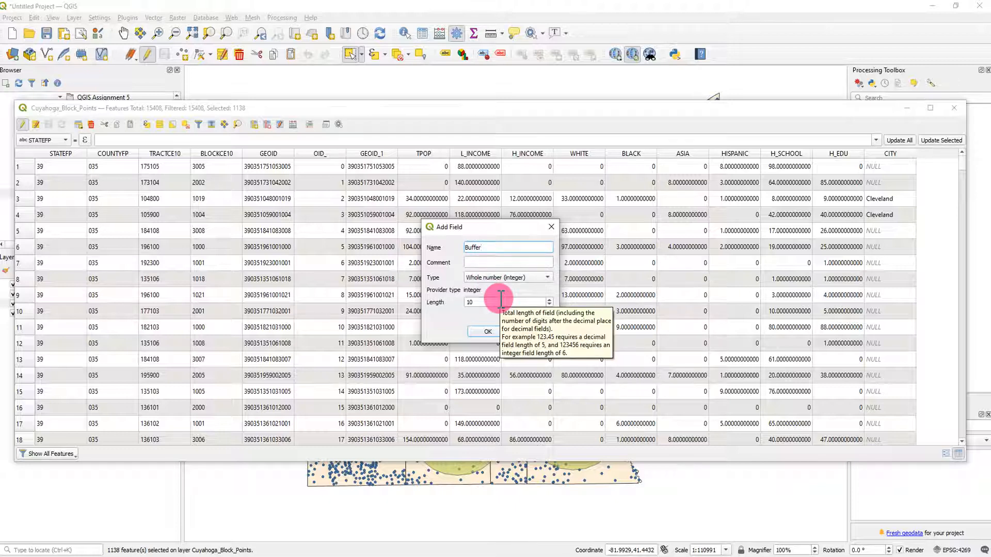
{"action": "left_click", "coordinate": [524, 278]}
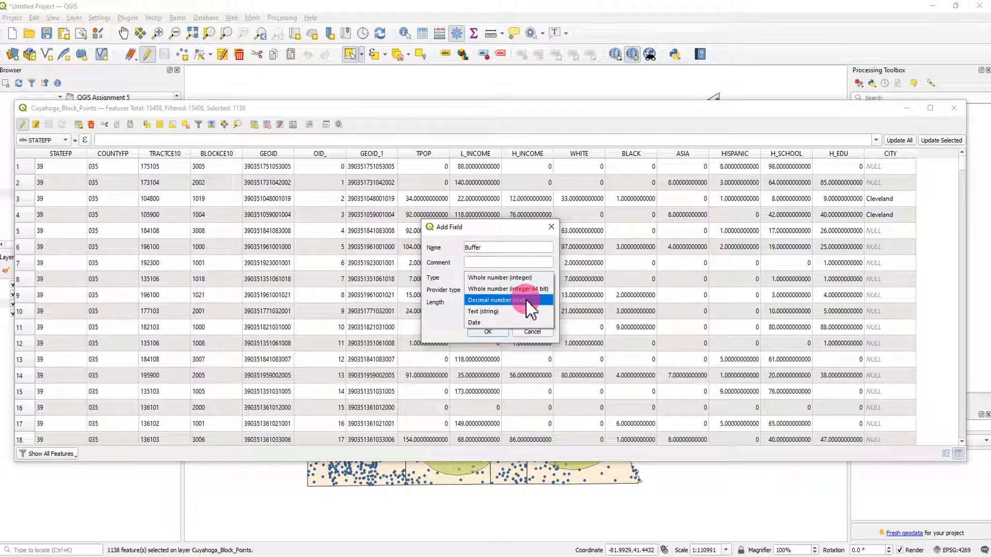
{"action": "left_click", "coordinate": [527, 301]}
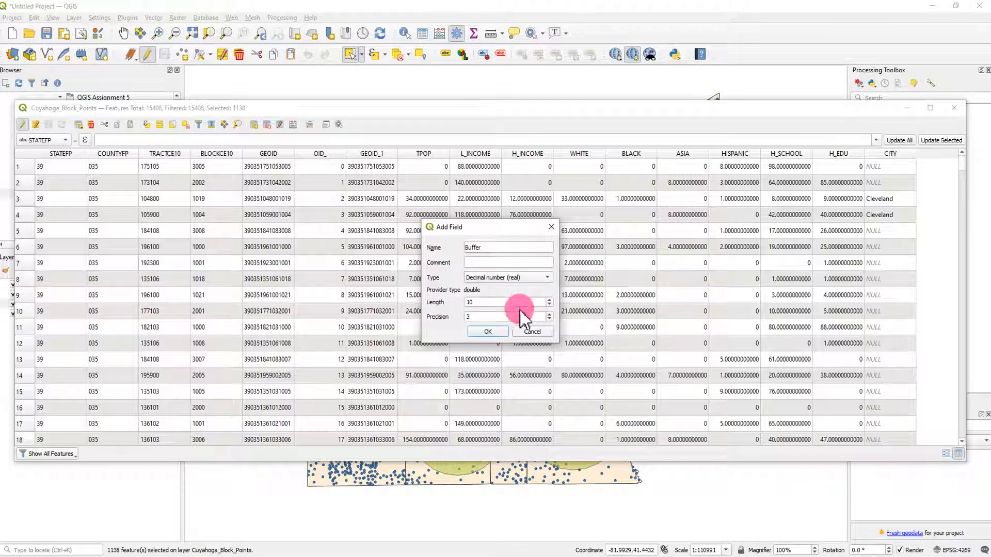
{"action": "left_click", "coordinate": [489, 332]}
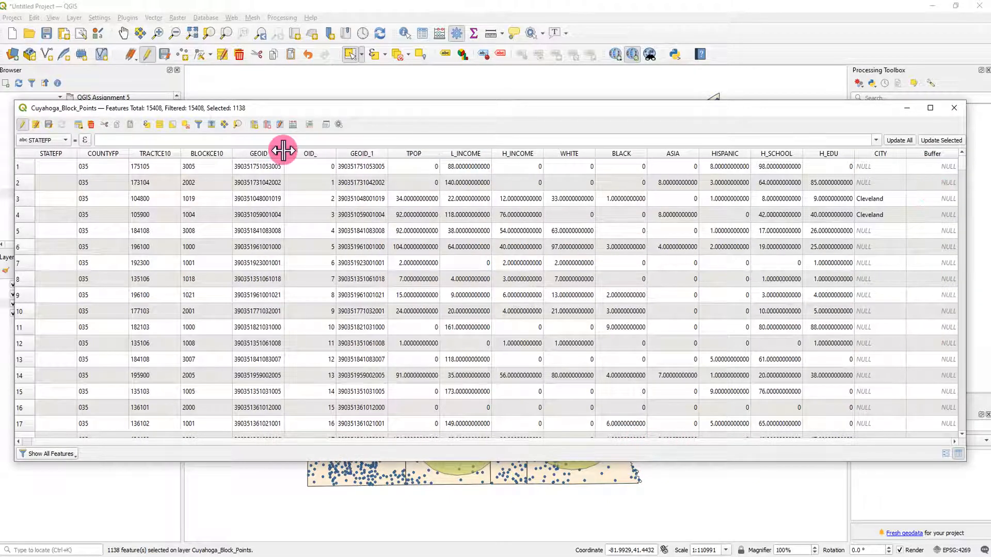
Step: Move the selected block points to the top of the attribute table, review their records and close the table
{"action": "left_click", "coordinate": [212, 124]}
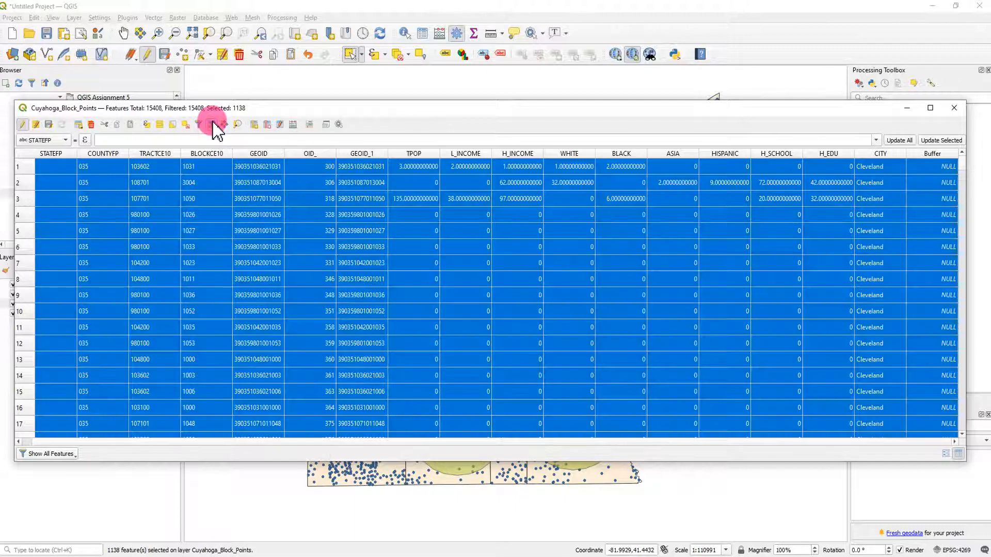
{"action": "scroll", "coordinate": [763, 242], "scroll_direction": "down", "scroll_amount": 20}
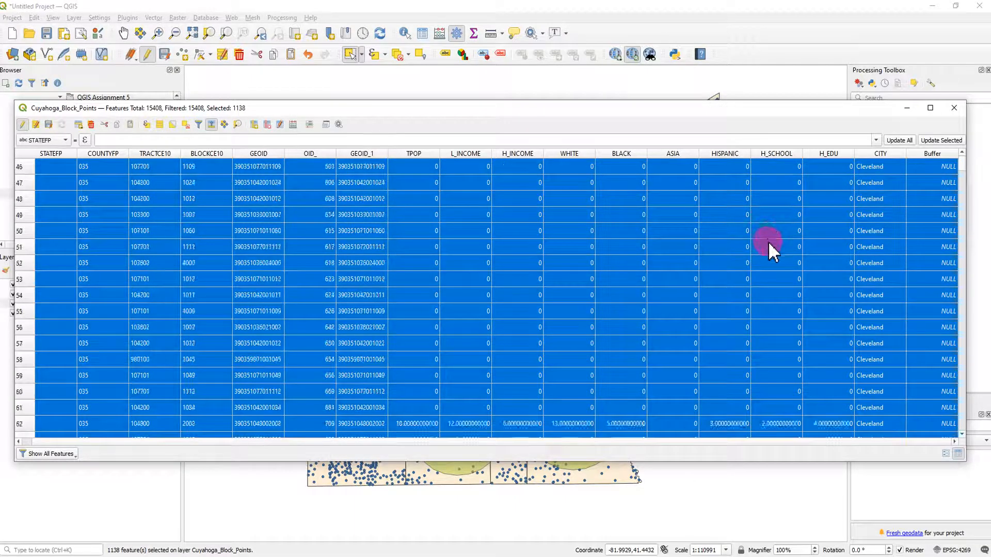
{"action": "scroll", "coordinate": [796, 310], "scroll_direction": "up", "scroll_amount": 7}
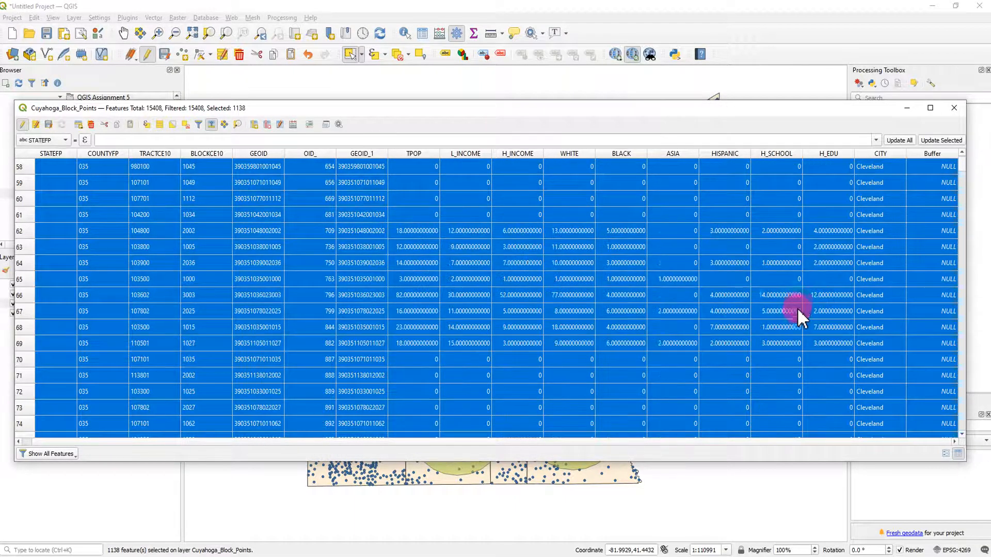
{"action": "left_click", "coordinate": [954, 110]}
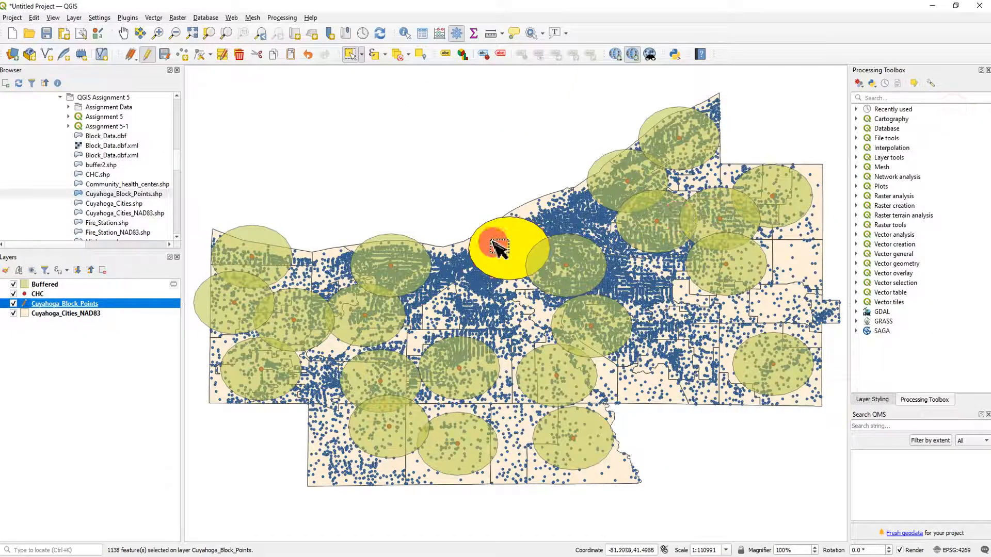
Step: Check the selected buffer's station number in the Buffered layer's attribute table and close the table
{"action": "right_click", "coordinate": [46, 287]}
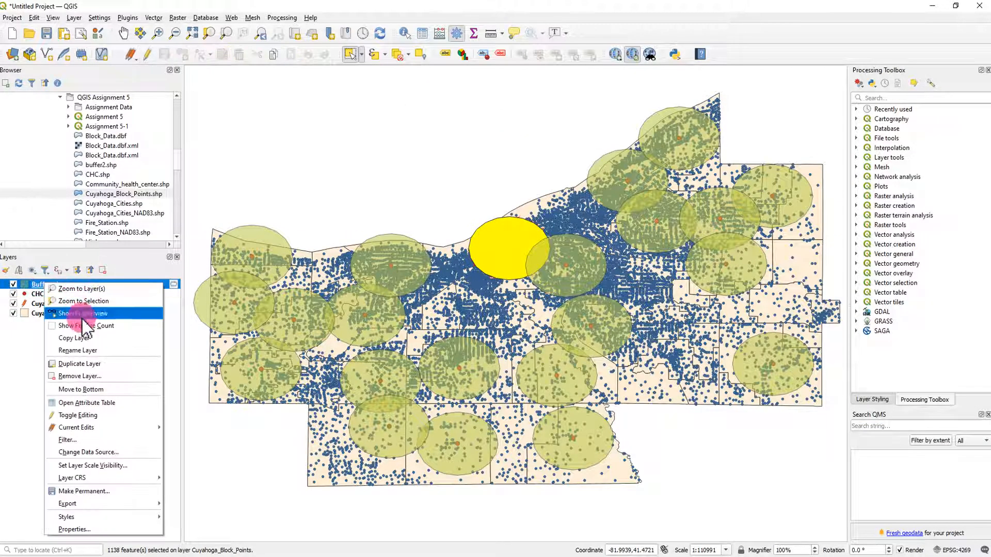
{"action": "left_click", "coordinate": [102, 403]}
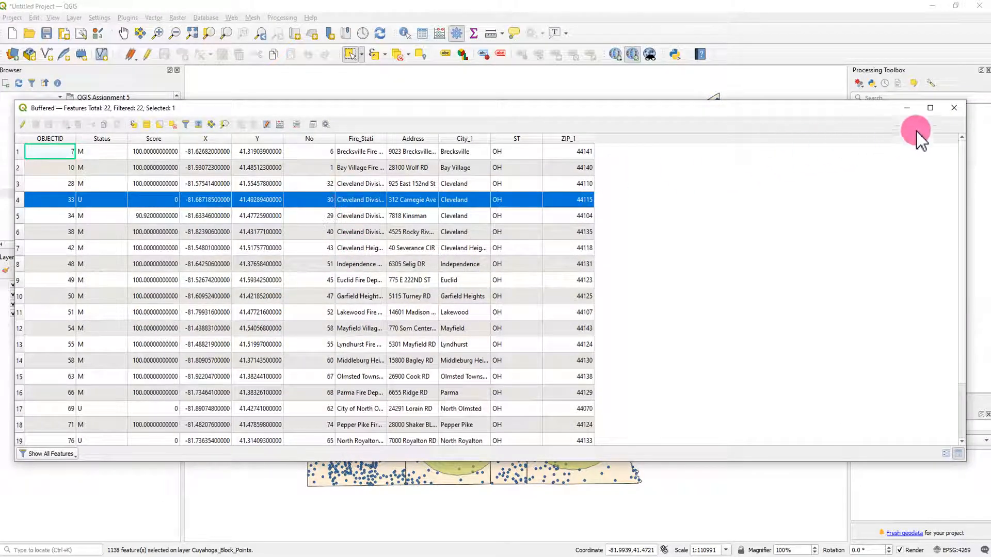
{"action": "left_click", "coordinate": [953, 108]}
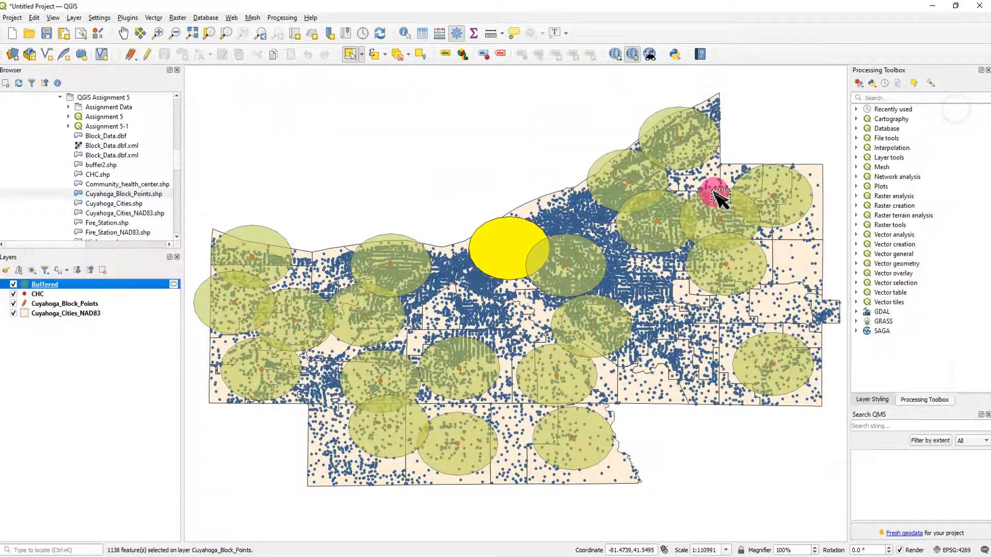
Step: Open the Cuyahoga_Block_Points attribute table, bring its Buffer column into view and move the selected records to the top
{"action": "left_click", "coordinate": [65, 304]}
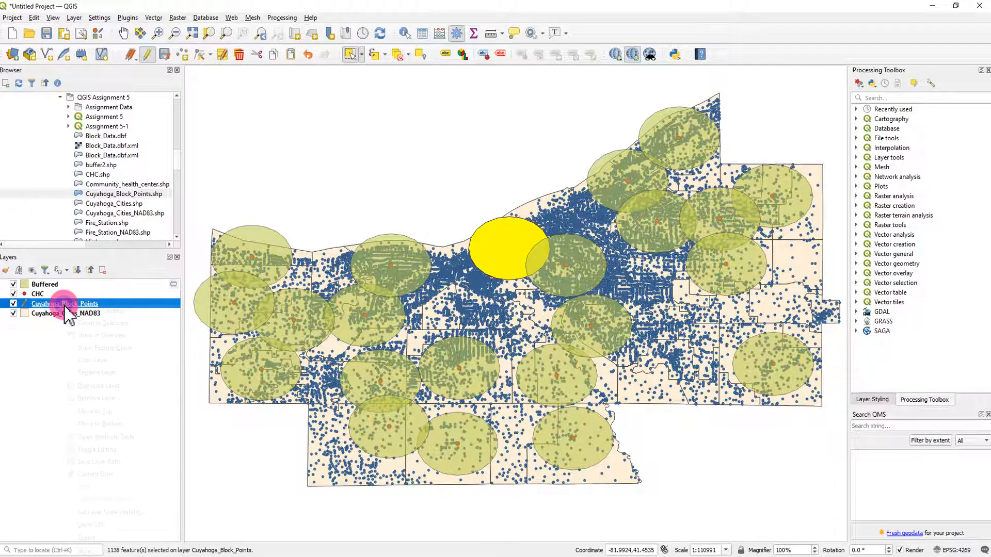
{"action": "right_click", "coordinate": [65, 305]}
{"action": "left_click", "coordinate": [124, 437]}
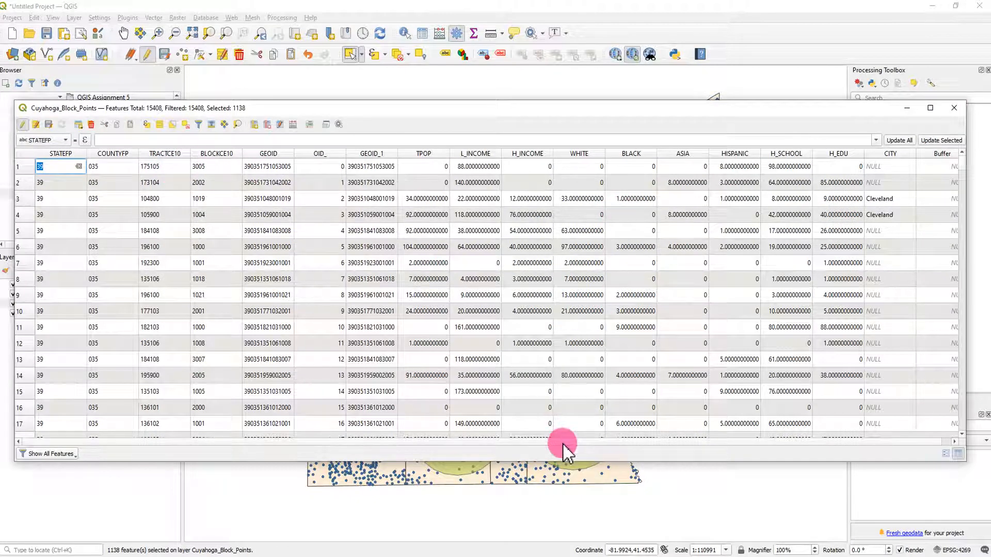
{"action": "left_click_drag", "start_coordinate": [562, 443], "coordinate": [702, 447]}
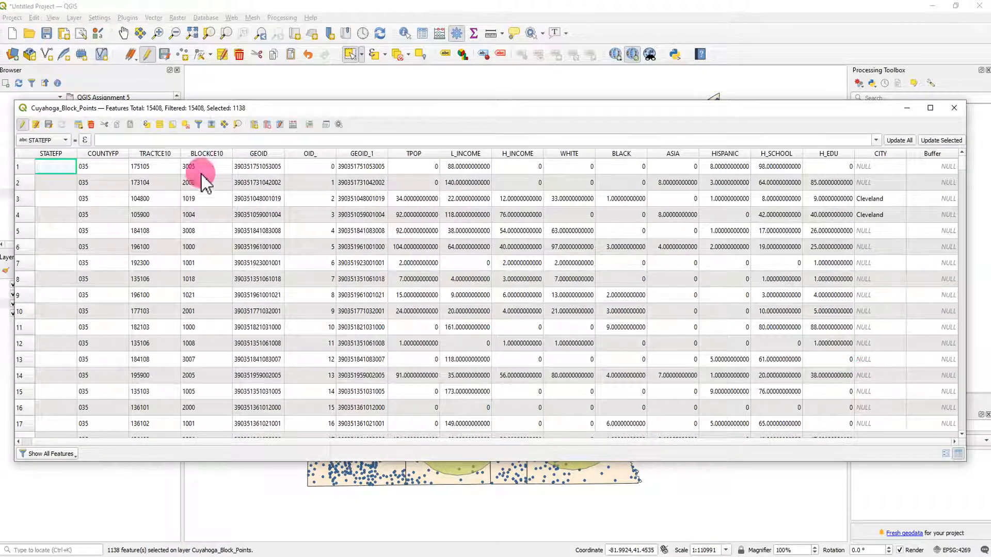
{"action": "left_click", "coordinate": [211, 125]}
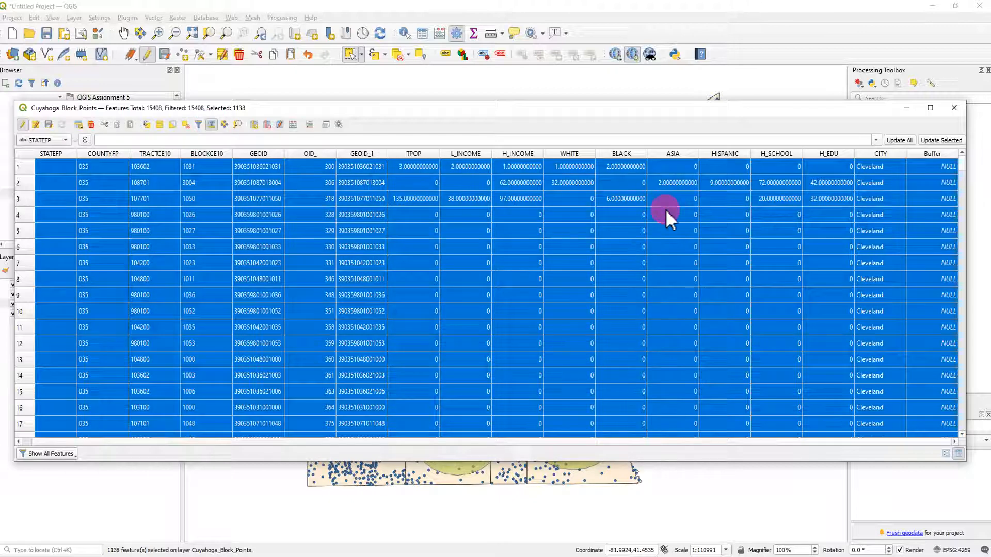
Step: Fill the existing Buffer field with 30 for the selected block points using the Field Calculator, and close the table
{"action": "left_click", "coordinate": [296, 128]}
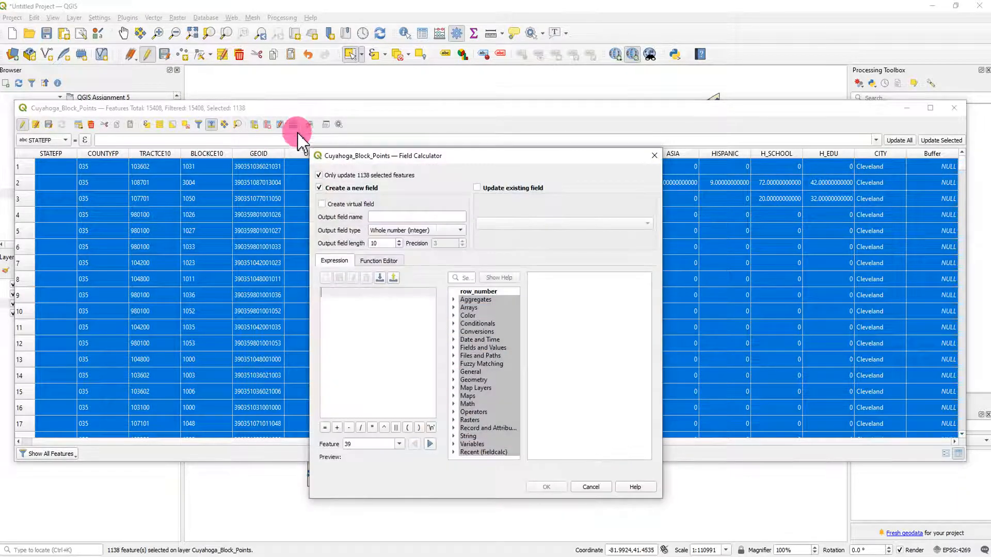
{"action": "left_click", "coordinate": [476, 188]}
{"action": "left_click", "coordinate": [536, 223]}
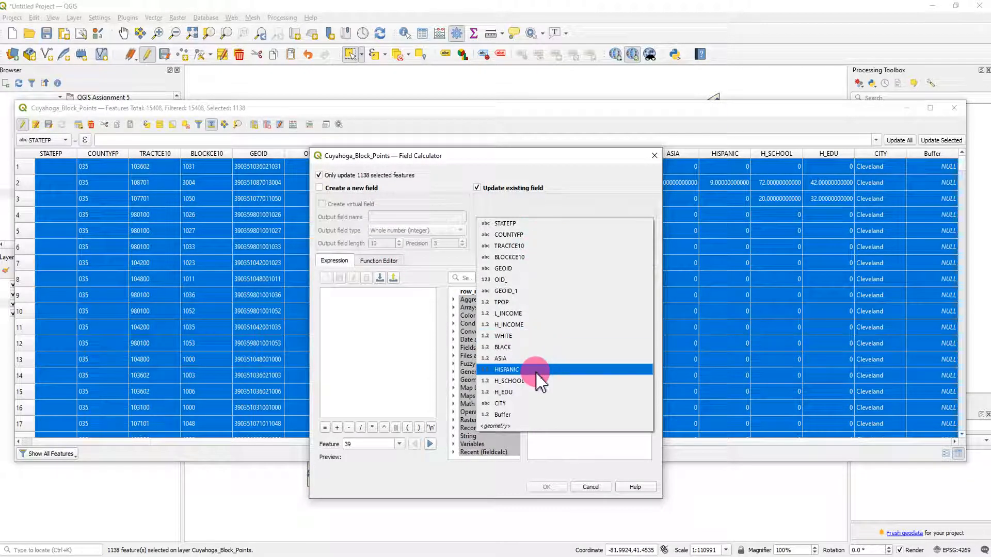
{"action": "left_click", "coordinate": [527, 414]}
{"action": "left_click", "coordinate": [388, 341]}
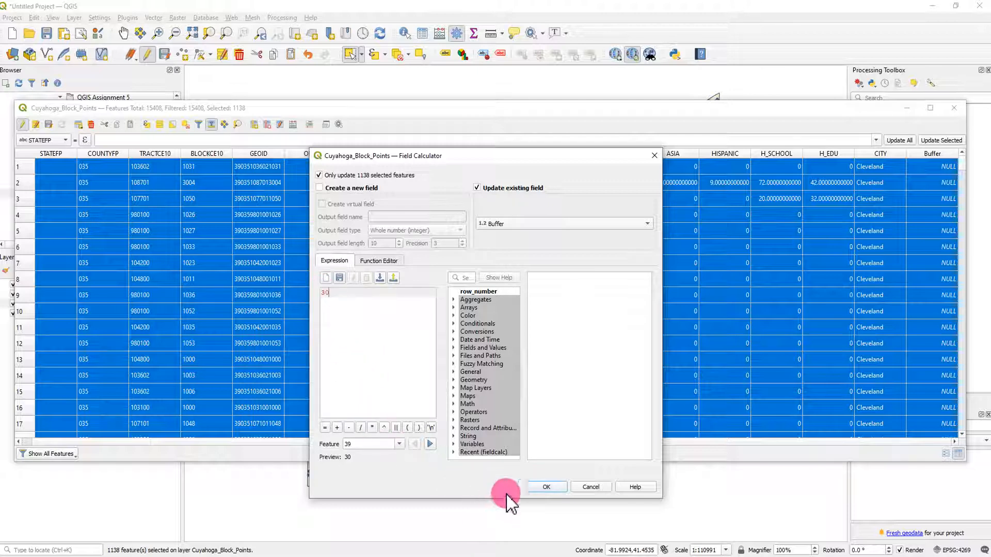
{"action": "left_click", "coordinate": [555, 488]}
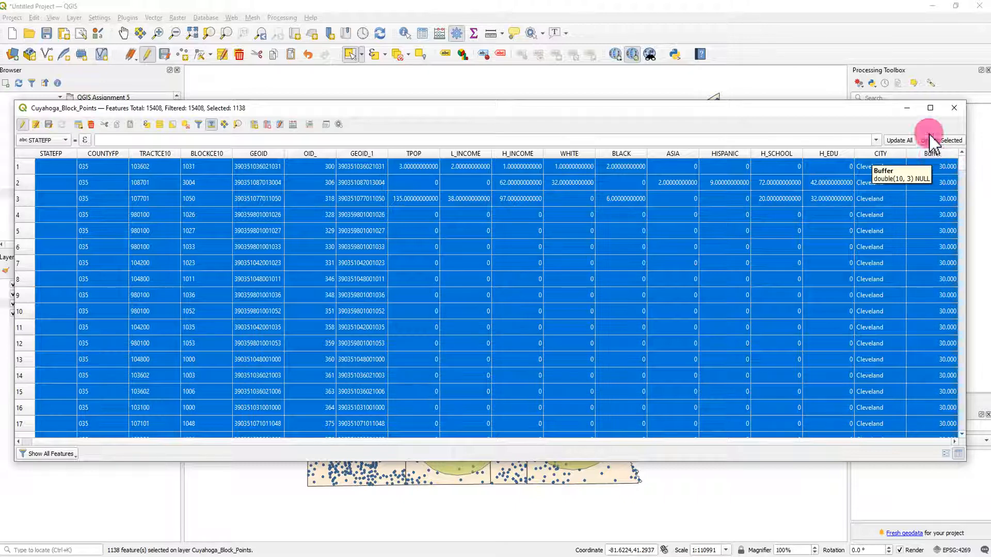
{"action": "left_click", "coordinate": [954, 110]}
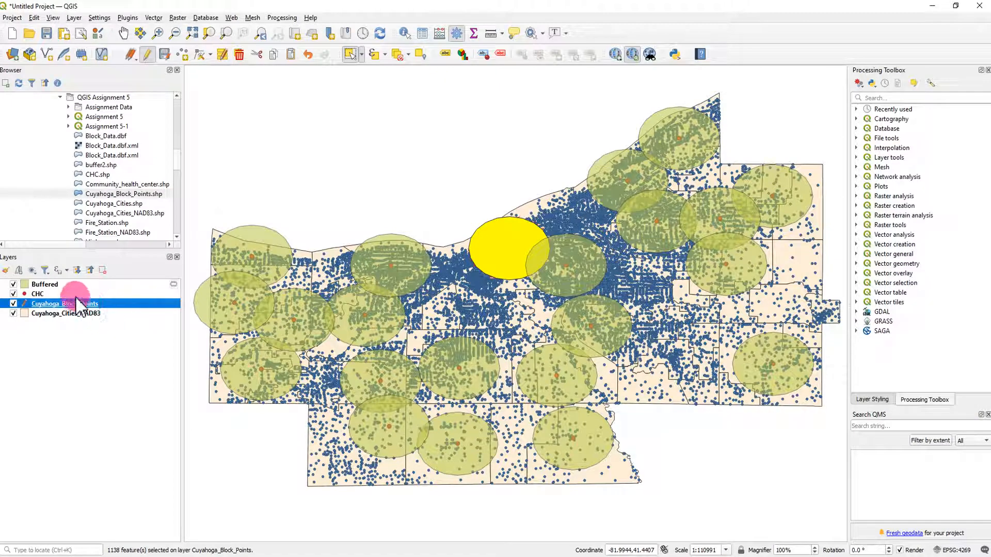
Step: Widen the Fire_Stati column in the Buffered attribute table, copy the selected buffer's station name and close the table
{"action": "right_click", "coordinate": [53, 283]}
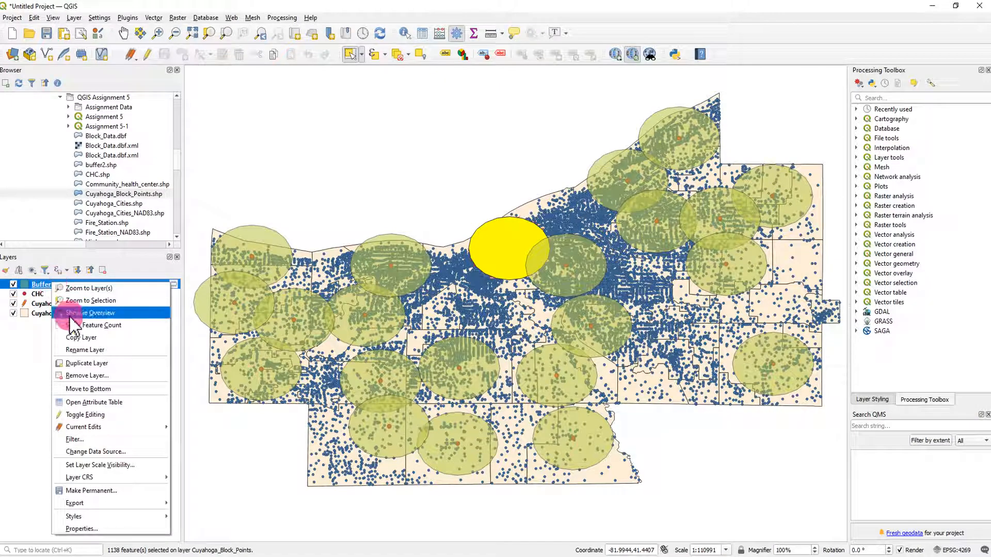
{"action": "left_click", "coordinate": [98, 402]}
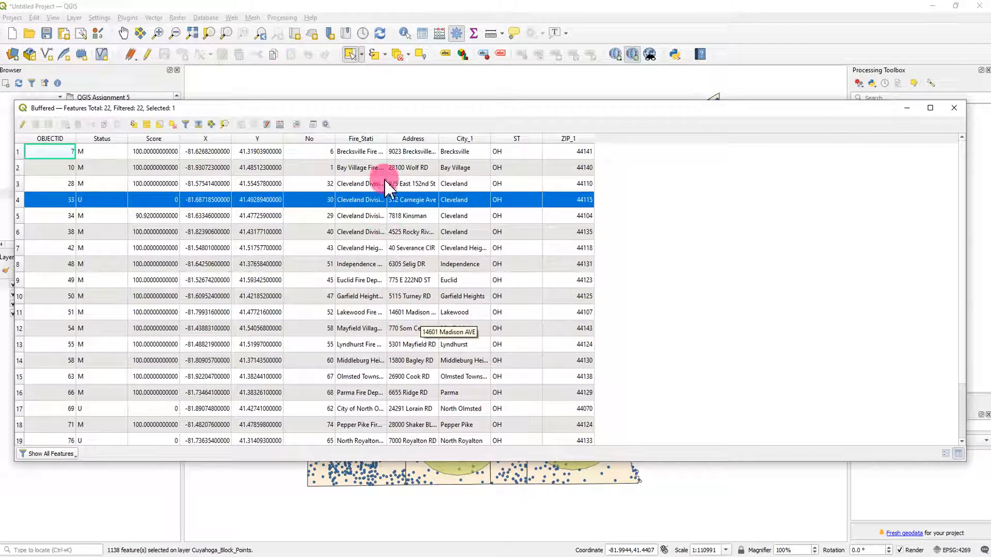
{"action": "left_click_drag", "start_coordinate": [387, 135], "coordinate": [482, 137]}
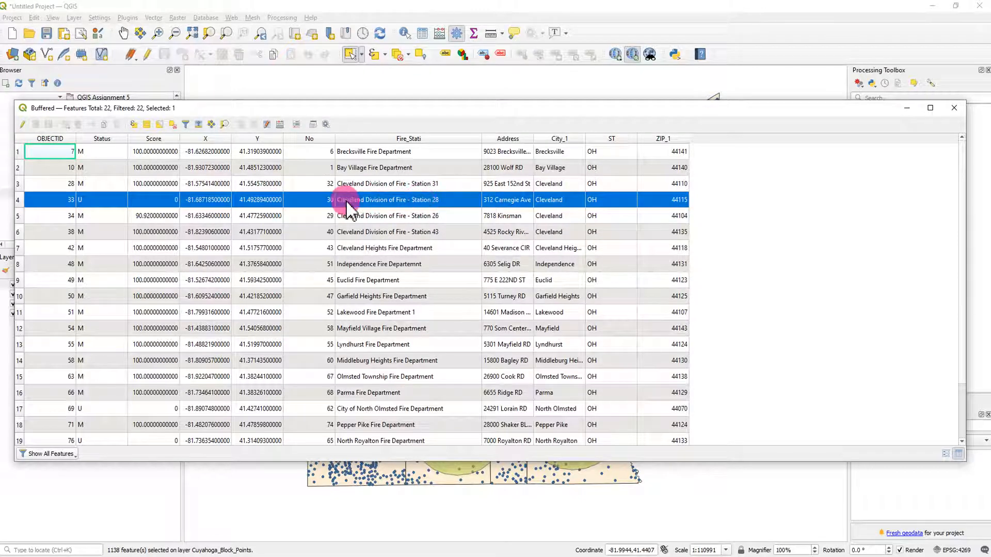
{"action": "left_click", "coordinate": [385, 203]}
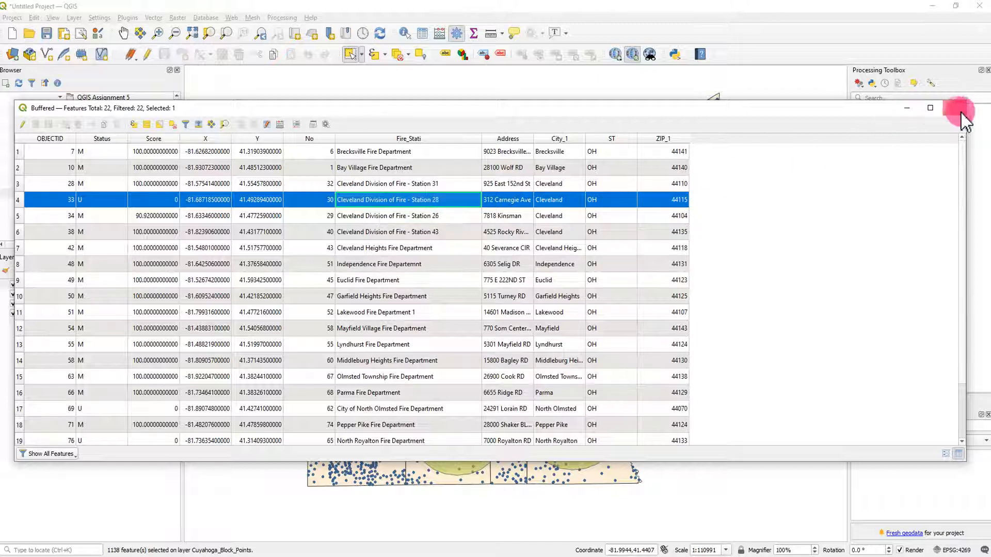
{"action": "right_click", "coordinate": [448, 205]}
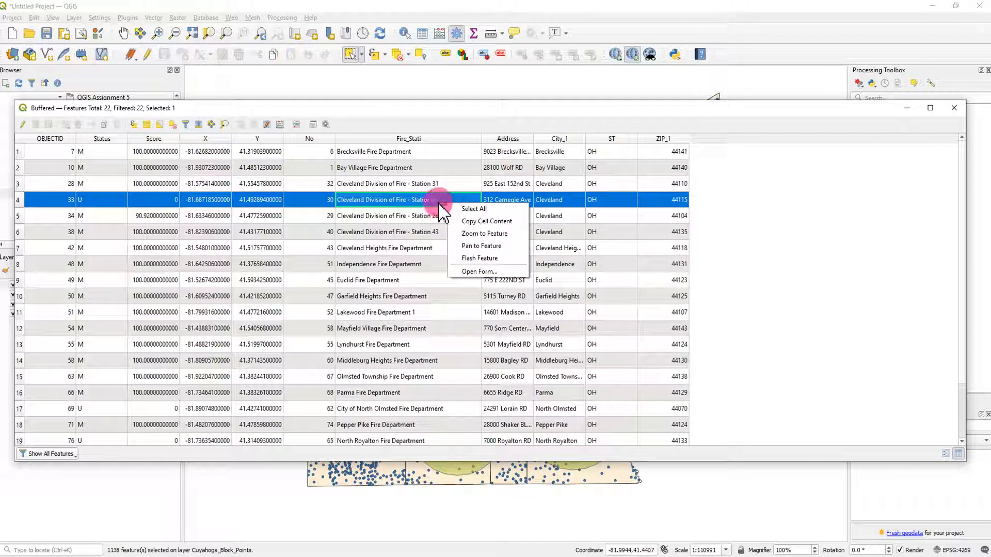
{"action": "left_click", "coordinate": [487, 222]}
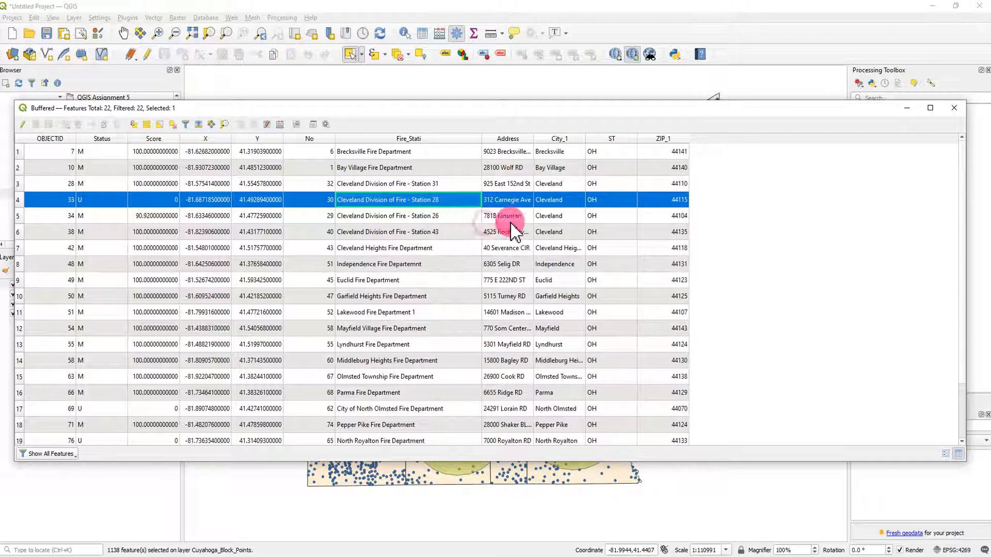
{"action": "left_click", "coordinate": [953, 111]}
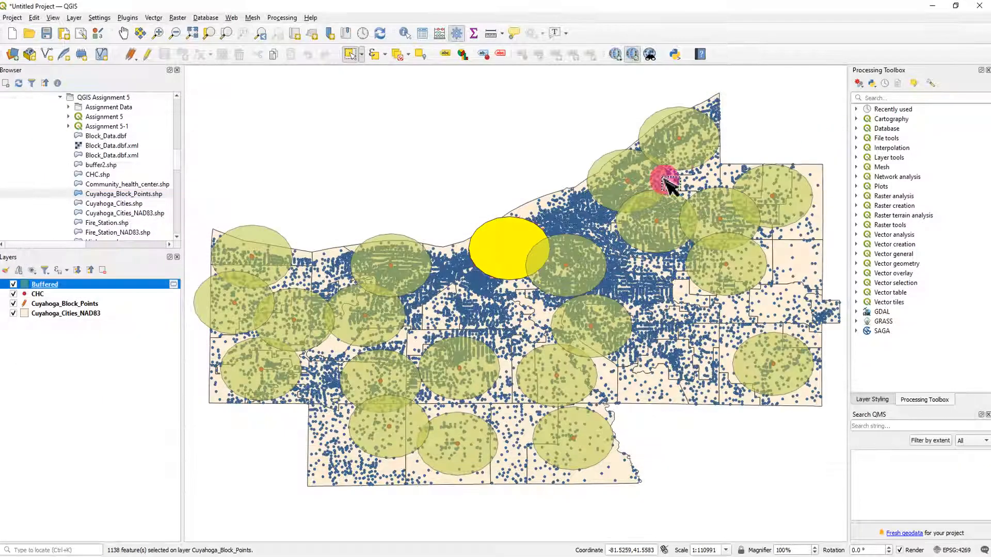
Step: Open the Cuyahoga_Block_Points attribute table and sort its records by the Buffer field
{"action": "left_click", "coordinate": [84, 305]}
{"action": "right_click", "coordinate": [85, 308]}
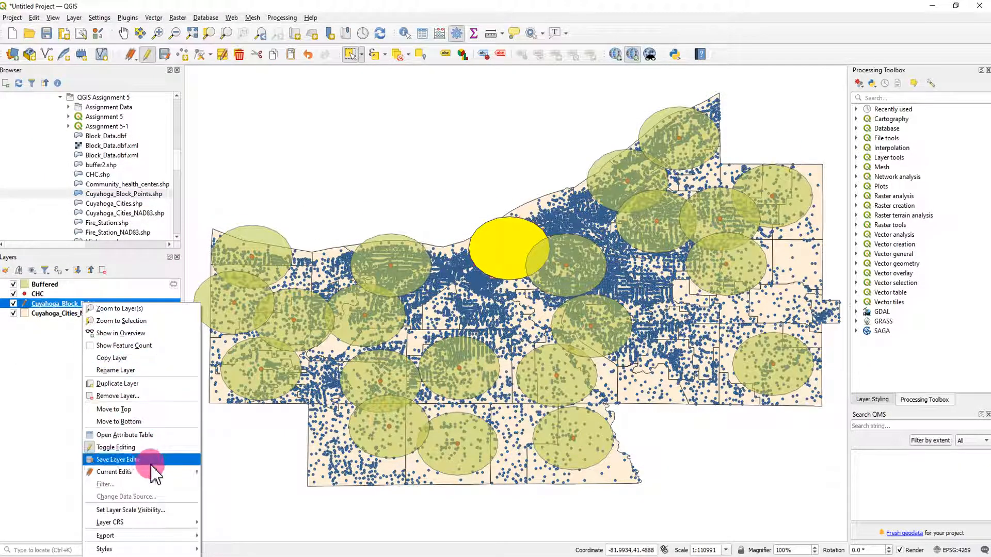
{"action": "left_click", "coordinate": [164, 435]}
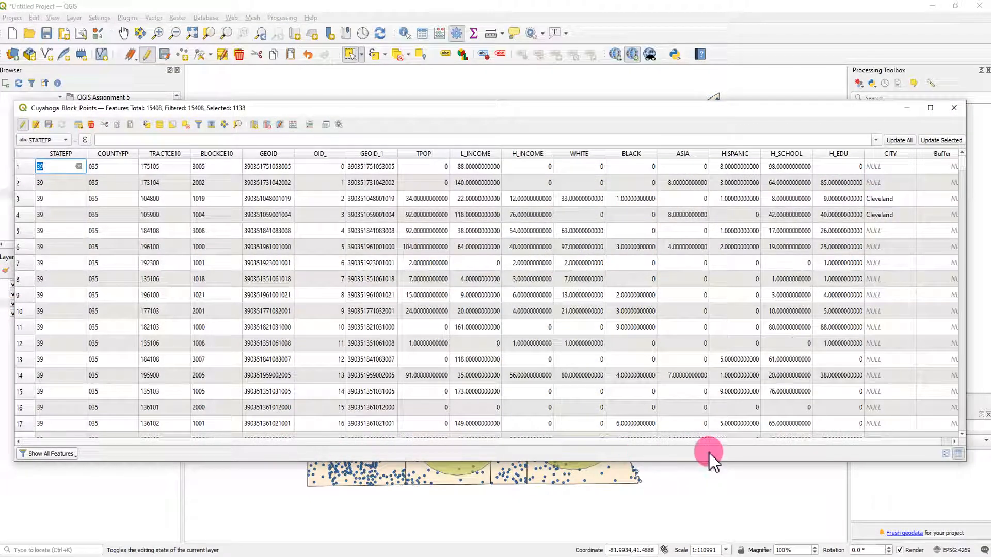
{"action": "left_click_drag", "start_coordinate": [736, 442], "coordinate": [764, 444]}
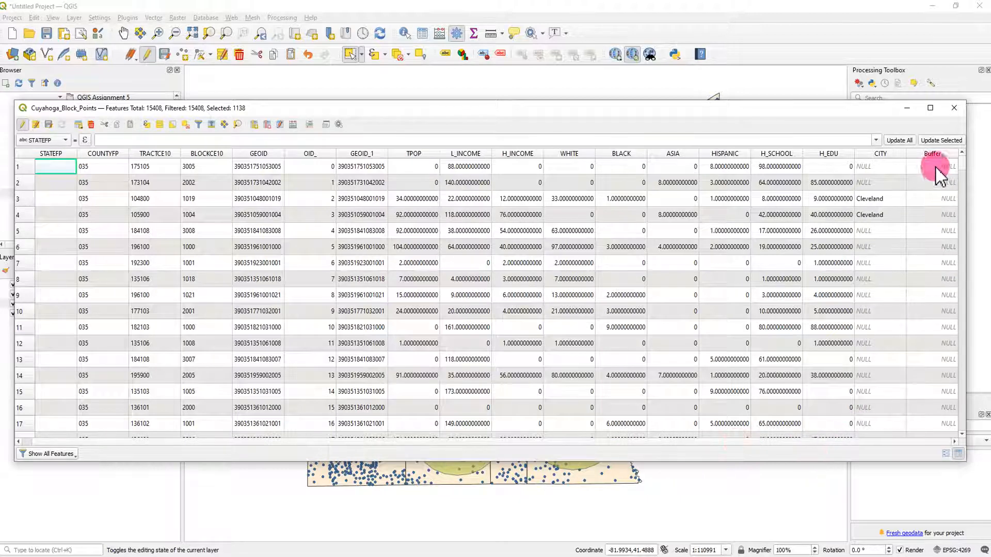
{"action": "left_click", "coordinate": [930, 153]}
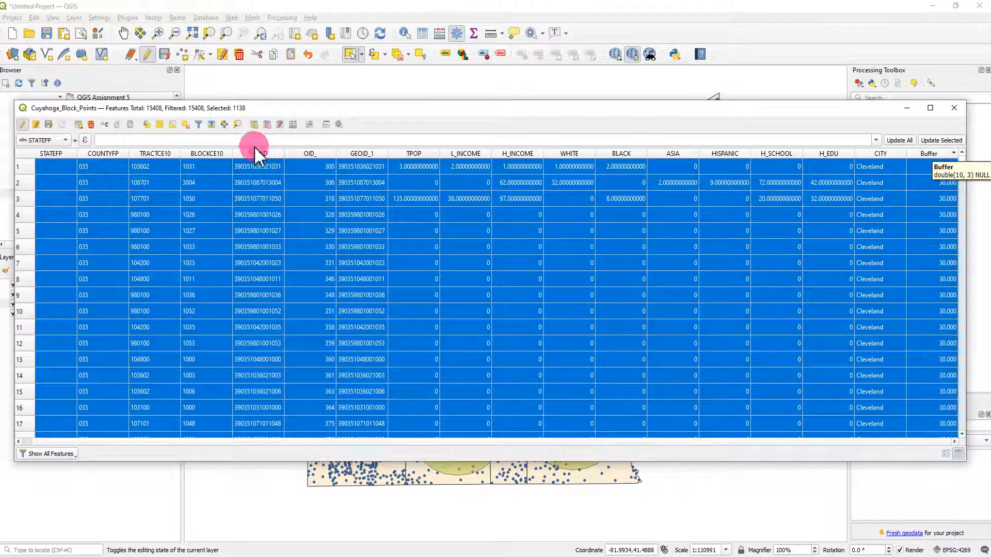
Step: Delete the decimal Buffer field from the Cuyahoga_Block_Points attribute table
{"action": "left_click", "coordinate": [270, 123]}
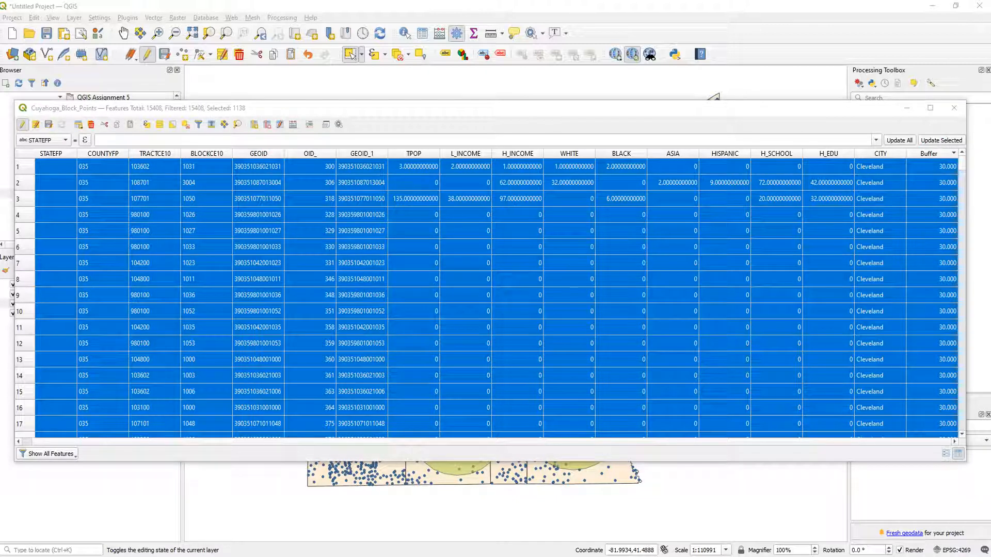
{"action": "scroll", "coordinate": [482, 171], "scroll_direction": "down", "scroll_amount": 3}
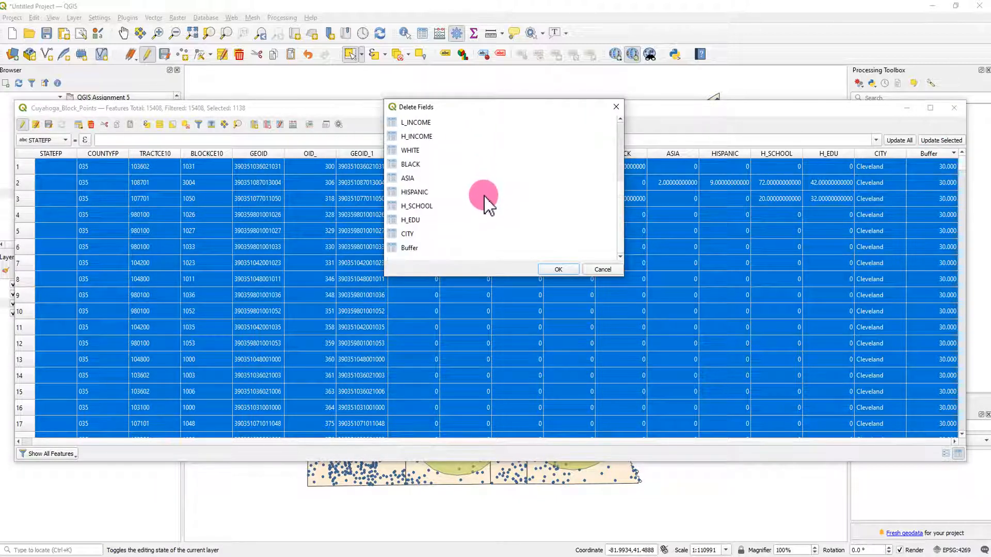
{"action": "left_click", "coordinate": [408, 249]}
{"action": "left_click", "coordinate": [557, 269]}
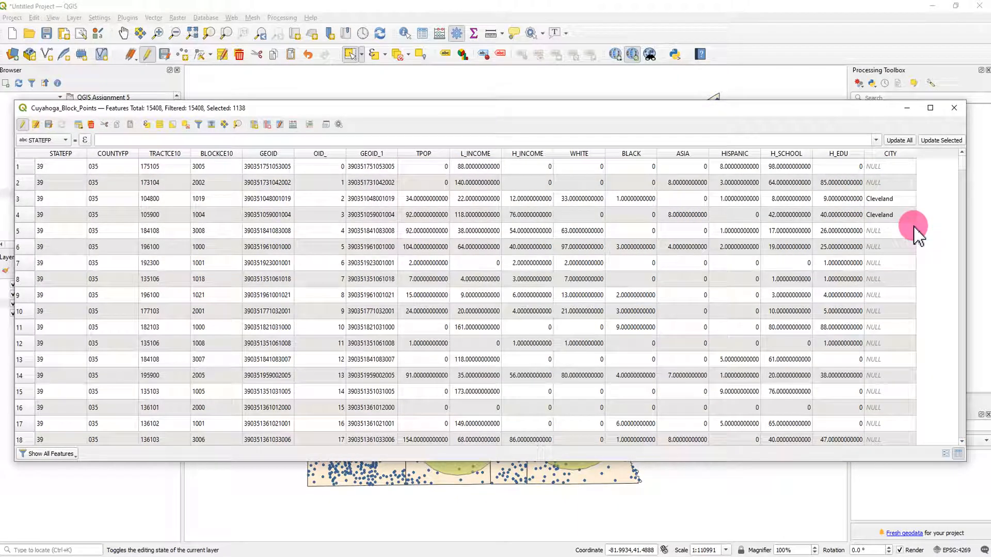
Step: Add a text (string) field named BUFFER with length 50 to Cuyahoga_Block_Points and bring the new column into view
{"action": "left_click", "coordinate": [253, 125]}
{"action": "left_click", "coordinate": [466, 250]}
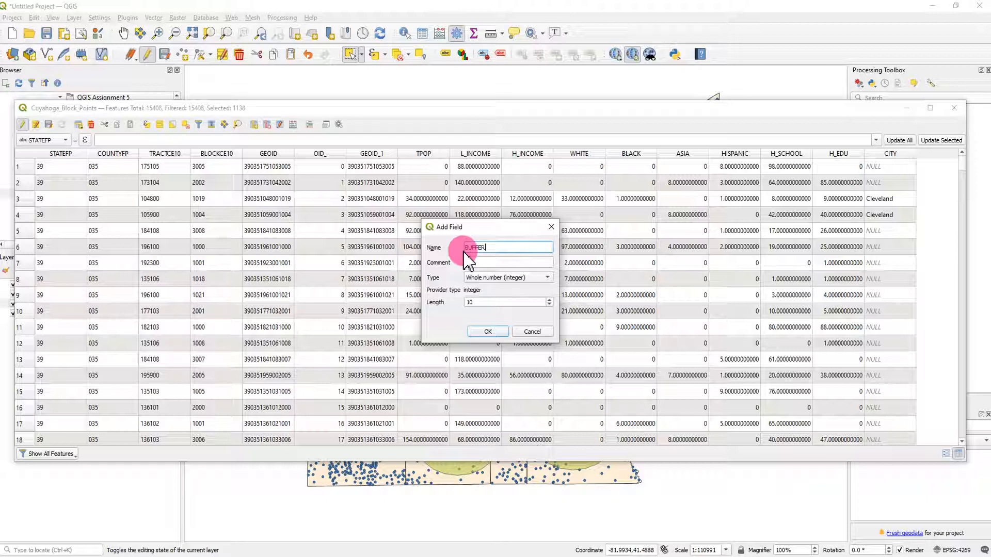
{"action": "left_click", "coordinate": [513, 277]}
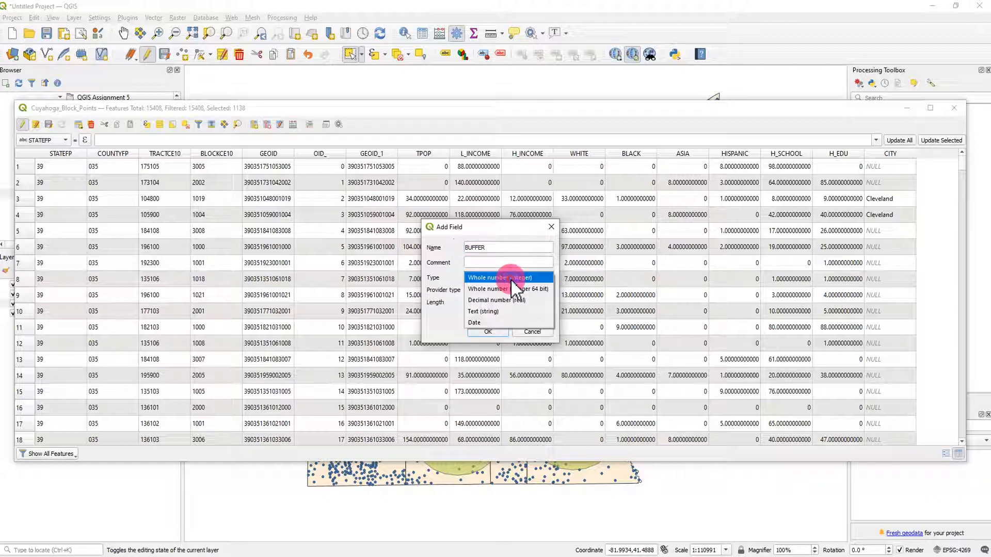
{"action": "left_click", "coordinate": [509, 312]}
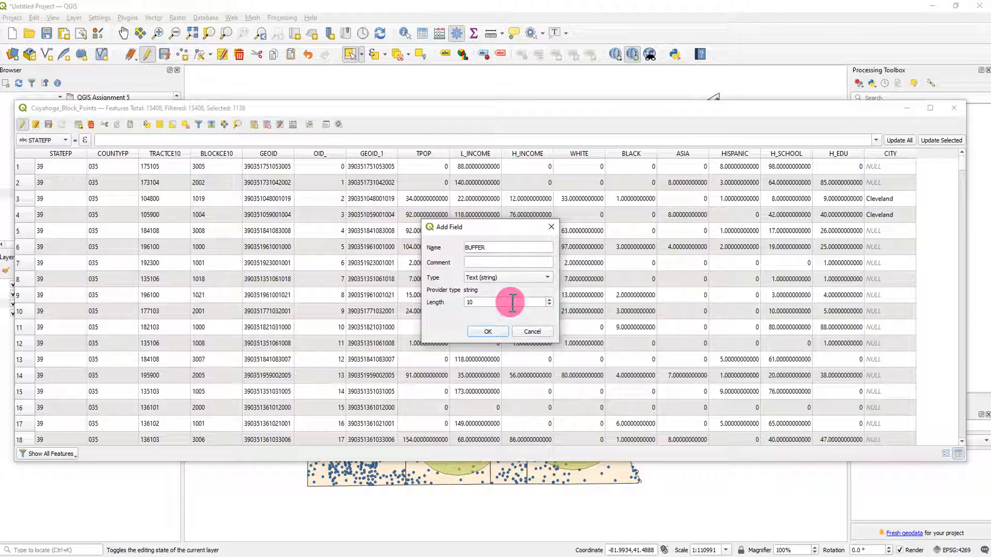
{"action": "left_click_drag", "start_coordinate": [504, 302], "coordinate": [457, 312]}
{"action": "type", "text": "50"}
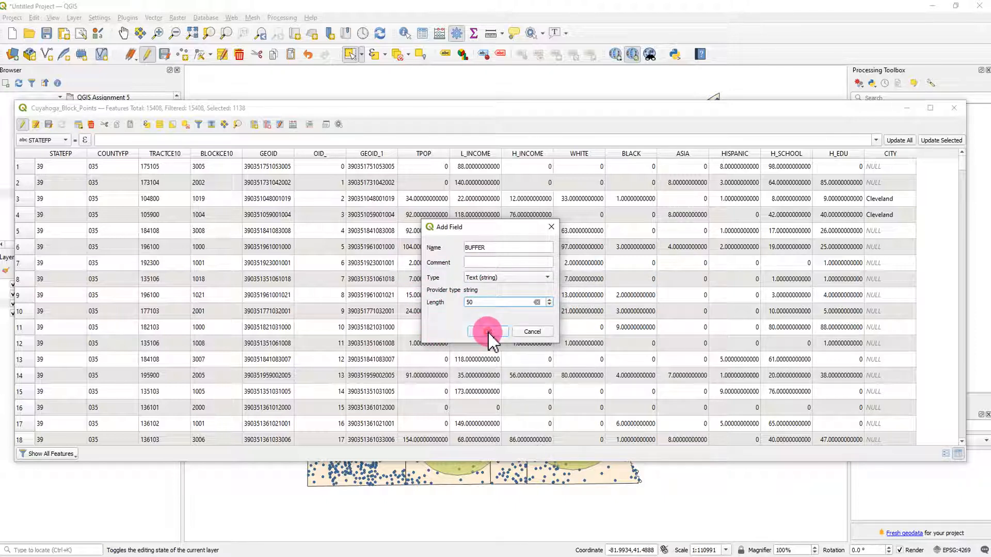
{"action": "left_click", "coordinate": [491, 335]}
{"action": "left_click_drag", "start_coordinate": [595, 442], "coordinate": [772, 454]}
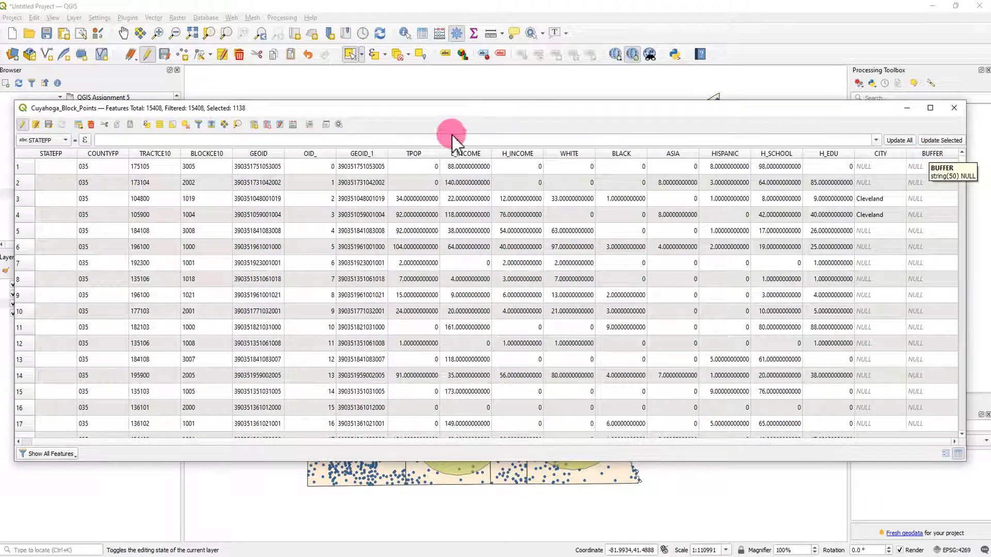
Step: Use the Field Calculator to update the existing BUFFER field to 'Cleveland Division of Fire - Station 28' for only the selected block points
{"action": "left_click", "coordinate": [294, 125]}
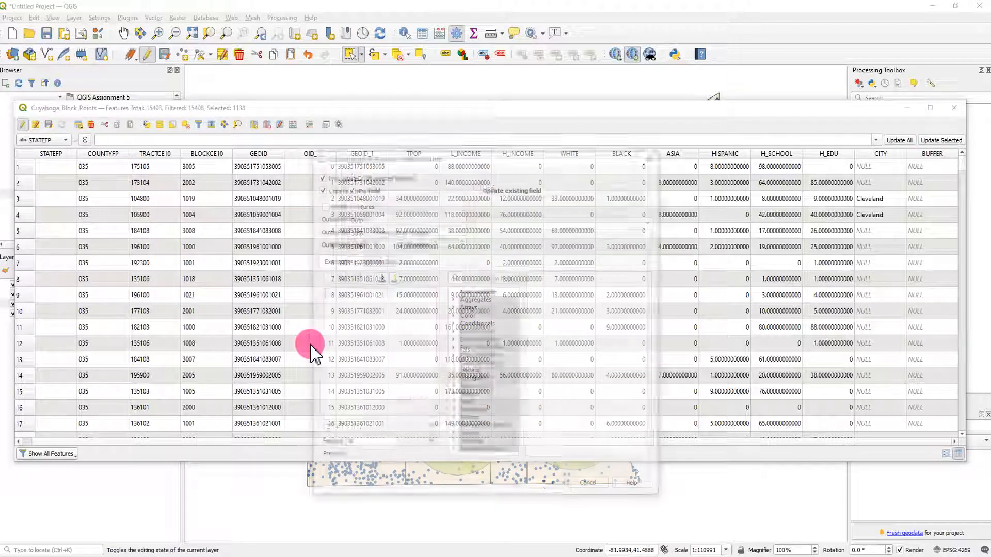
{"action": "left_click", "coordinate": [474, 190]}
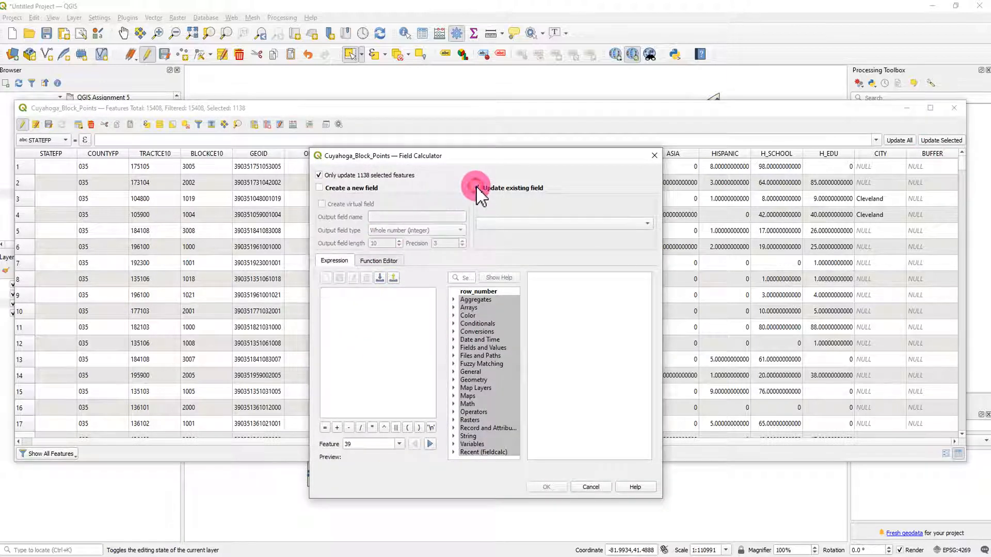
{"action": "left_click", "coordinate": [539, 225]}
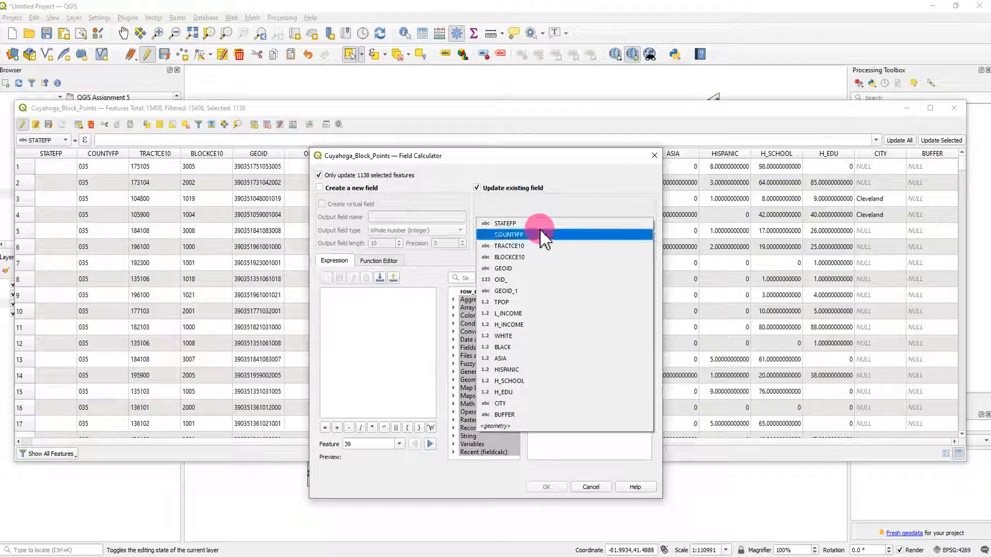
{"action": "left_click", "coordinate": [530, 415]}
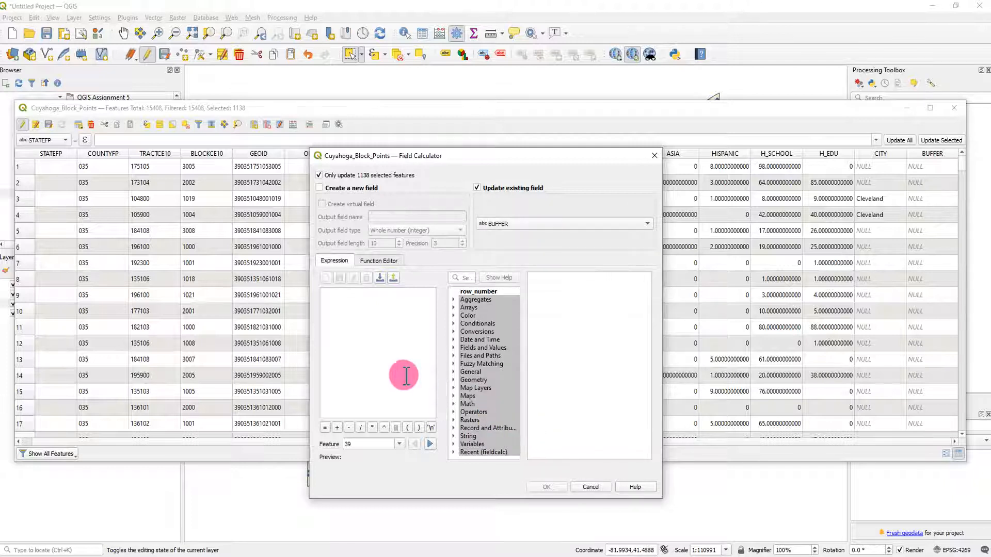
{"action": "left_click", "coordinate": [381, 337]}
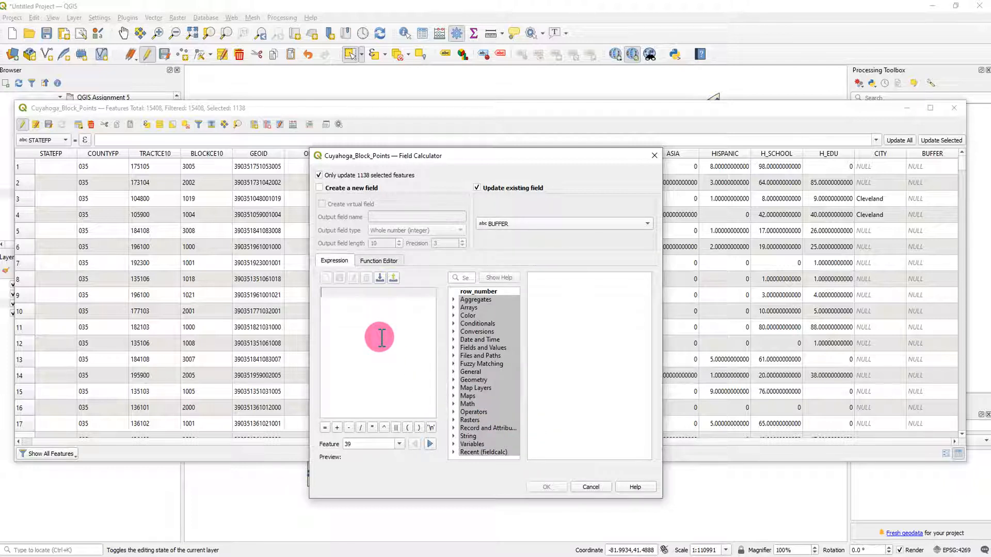
{"action": "type", "text": "'"}
{"action": "type", "text": "Cleveland Division of Fire - Station 28"}
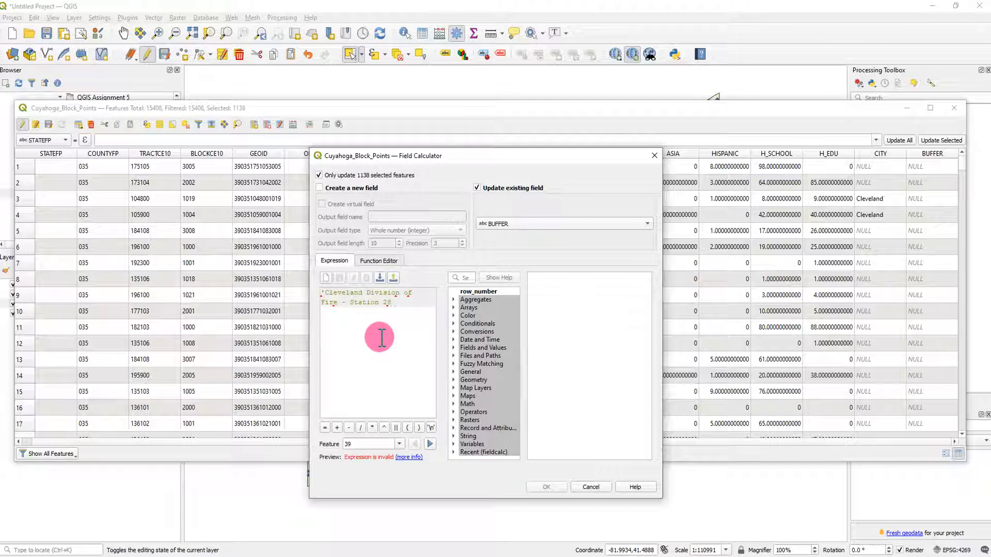
{"action": "type", "text": "'"}
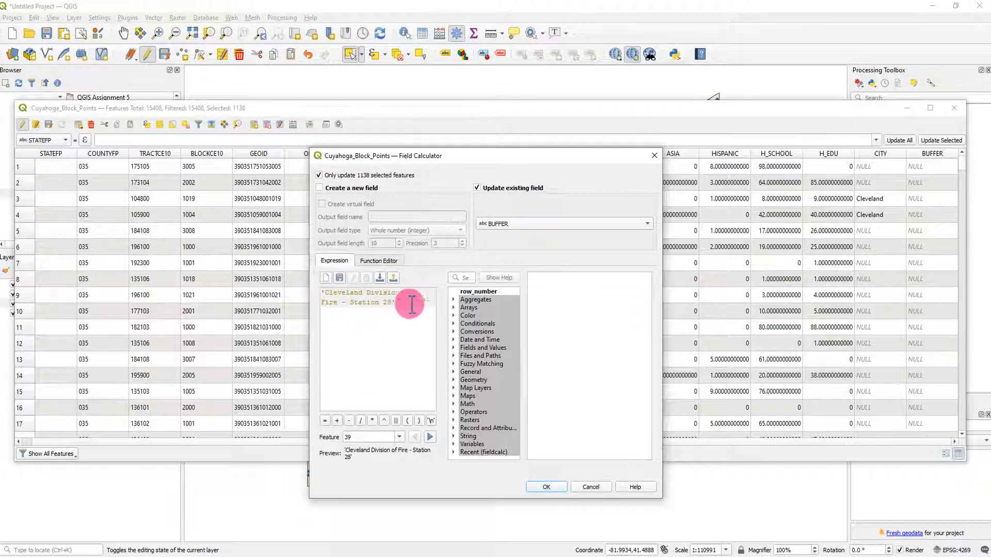
{"action": "left_click", "coordinate": [547, 487]}
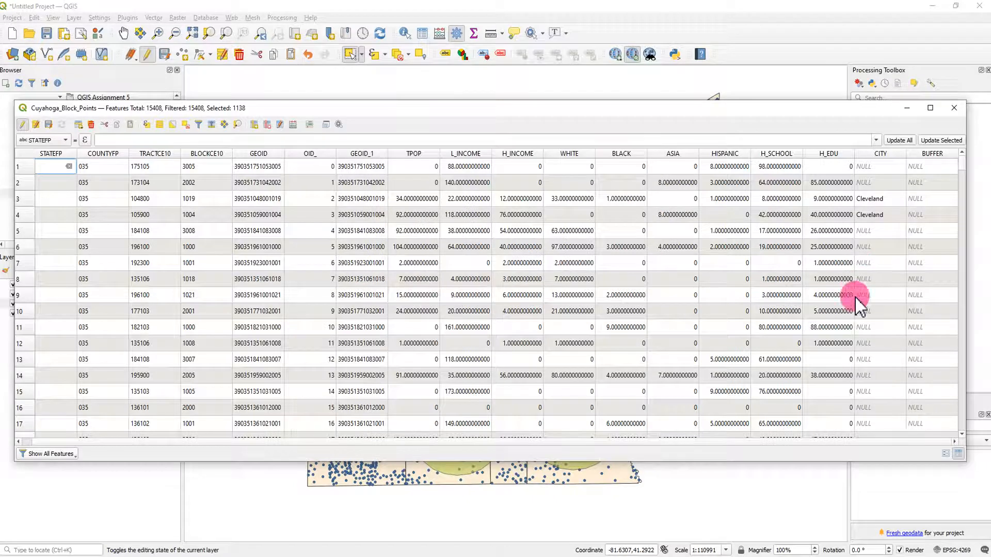
Step: Move the selected records to the top of the Cuyahoga_Block_Points attribute table and widen the BUFFER column to show full names
{"action": "scroll", "coordinate": [890, 381], "scroll_direction": "down", "scroll_amount": 6}
{"action": "scroll", "coordinate": [905, 384], "scroll_direction": "up", "scroll_amount": 6}
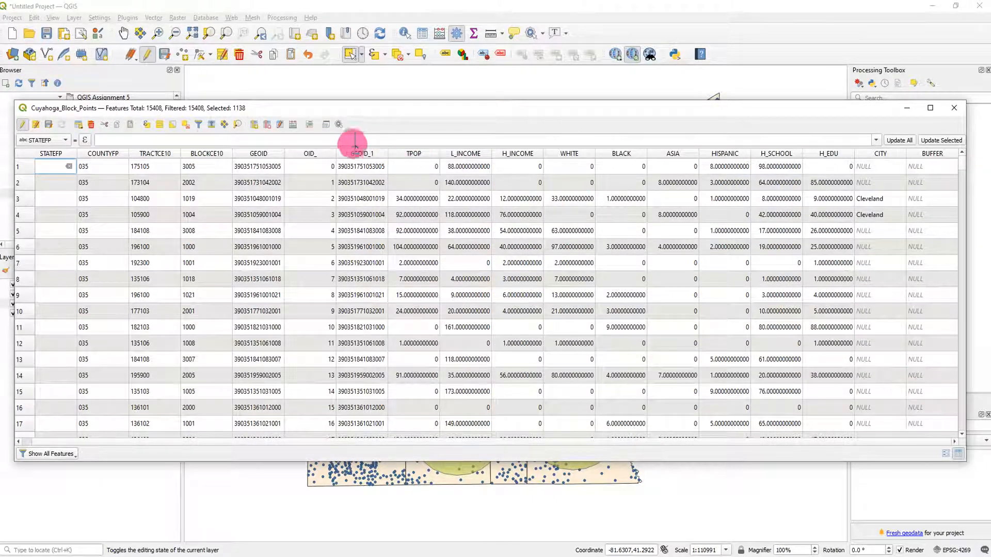
{"action": "left_click", "coordinate": [212, 125]}
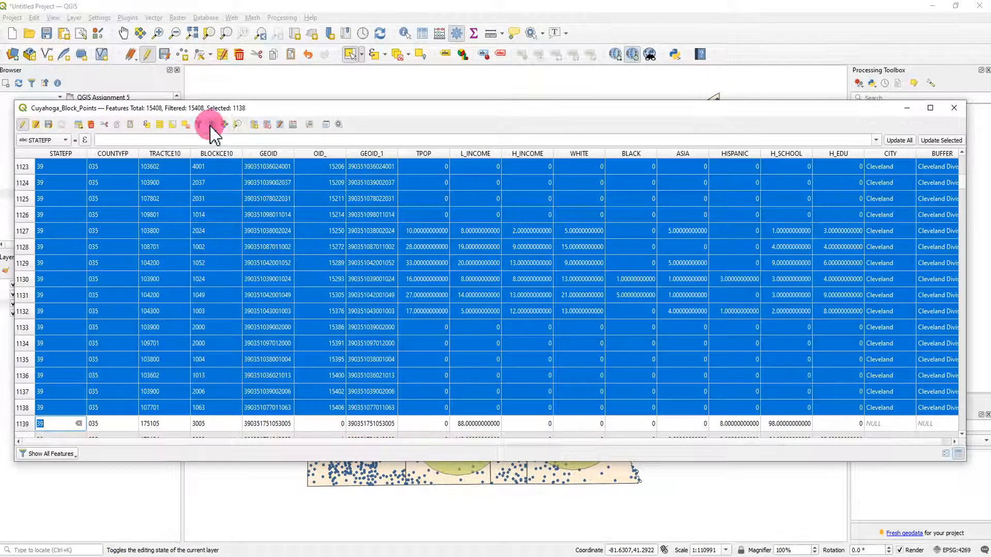
{"action": "left_click_drag", "start_coordinate": [721, 443], "coordinate": [817, 444]}
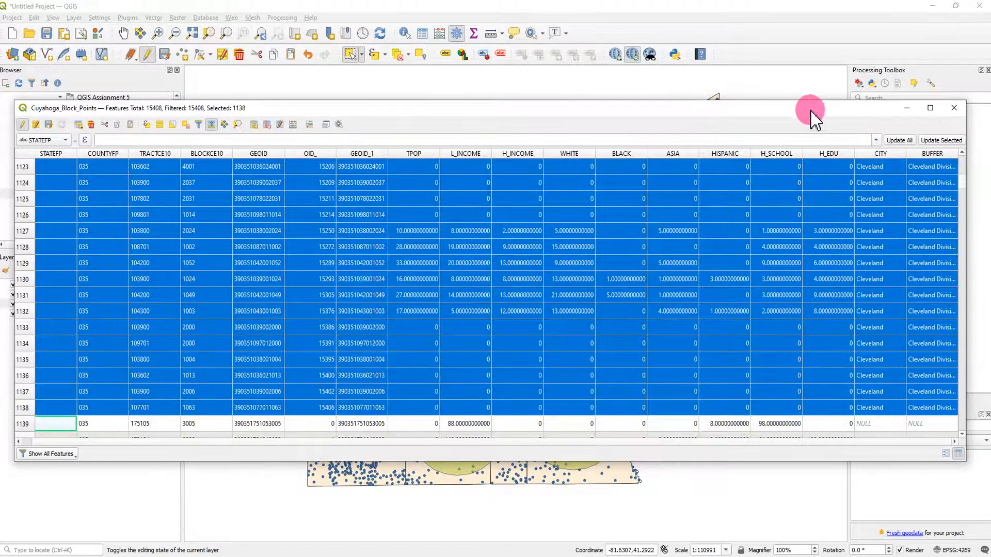
{"action": "left_click_drag", "start_coordinate": [820, 109], "coordinate": [654, 67]}
{"action": "left_click_drag", "start_coordinate": [799, 164], "coordinate": [900, 160]}
{"action": "left_click_drag", "start_coordinate": [801, 111], "coordinate": [880, 119]}
{"action": "scroll", "coordinate": [801, 261], "scroll_direction": "down", "scroll_amount": 4}
{"action": "scroll", "coordinate": [802, 266], "scroll_direction": "up", "scroll_amount": 4}
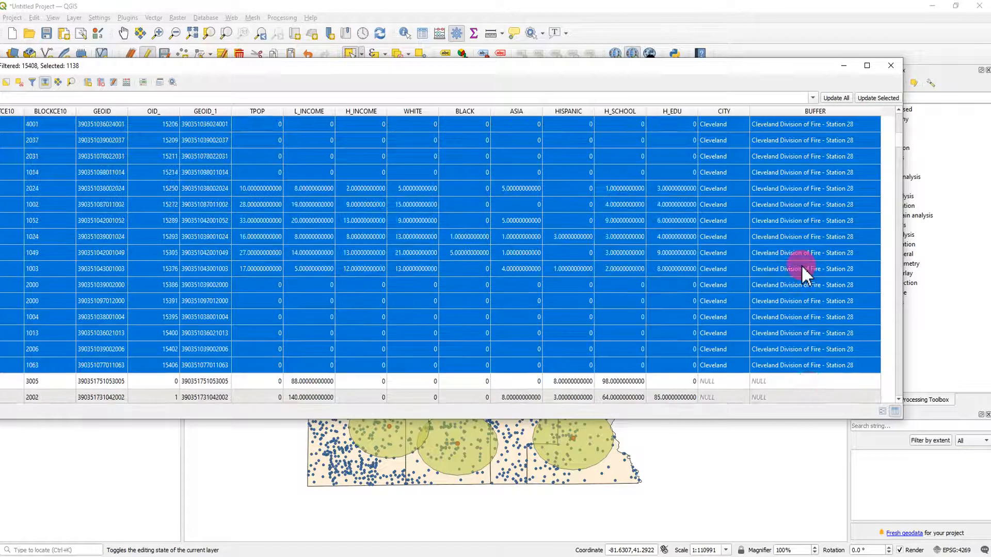
Step: Check the BUFFER and CITY values of the selected block point records, and close the Cuyahoga_Block_Points attribute table
{"action": "scroll", "coordinate": [803, 270], "scroll_direction": "up", "scroll_amount": 3}
{"action": "left_click_drag", "start_coordinate": [626, 70], "coordinate": [651, 102]}
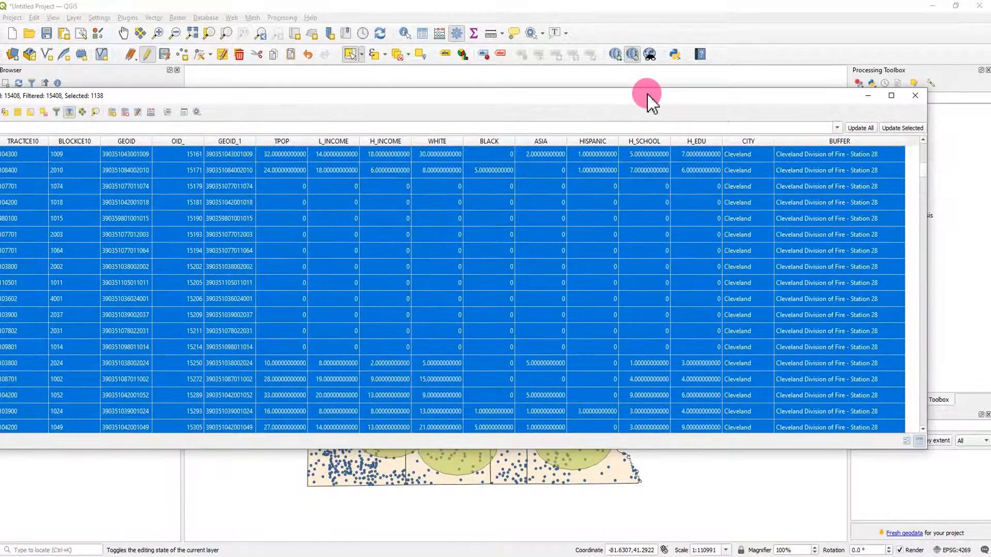
{"action": "scroll", "coordinate": [767, 200], "scroll_direction": "down", "scroll_amount": 1}
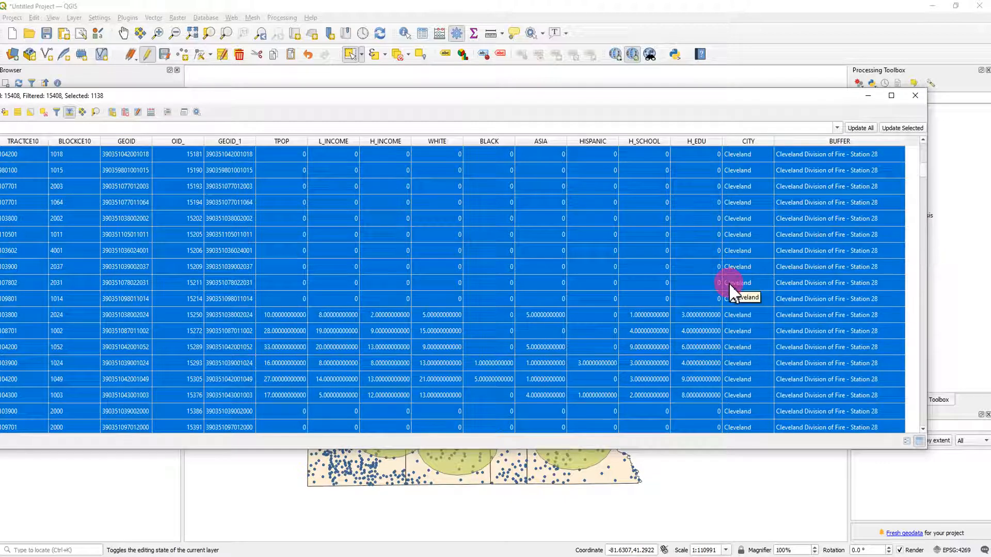
{"action": "scroll", "coordinate": [737, 289], "scroll_direction": "up", "scroll_amount": 5}
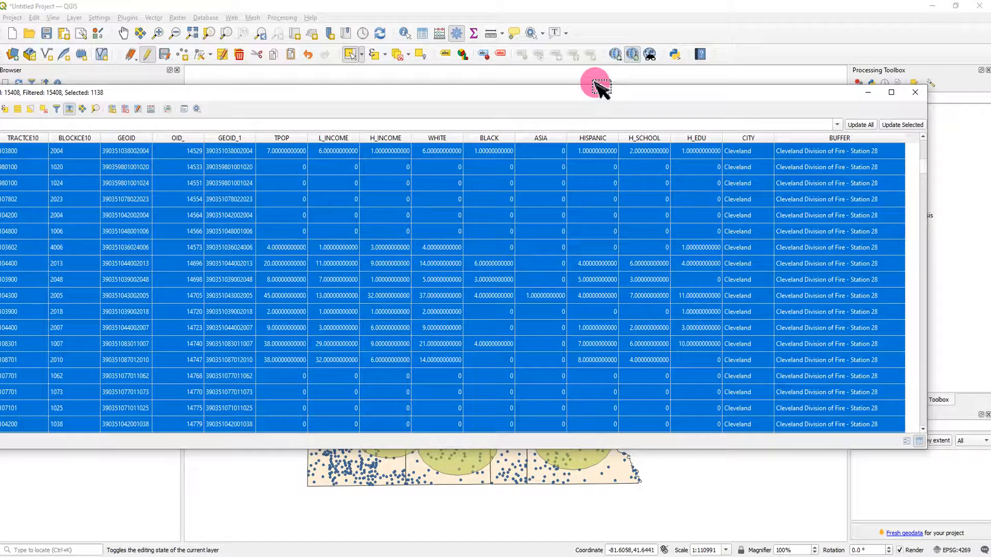
{"action": "left_click_drag", "start_coordinate": [571, 95], "coordinate": [709, 85]}
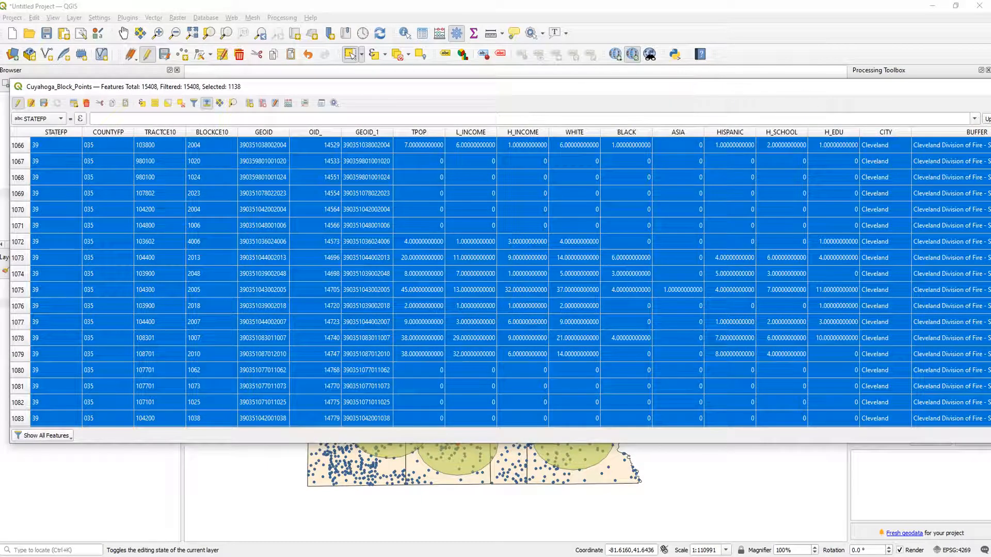
{"action": "left_click_drag", "start_coordinate": [990, 192], "coordinate": [795, 201]}
{"action": "left_click", "coordinate": [789, 86]}
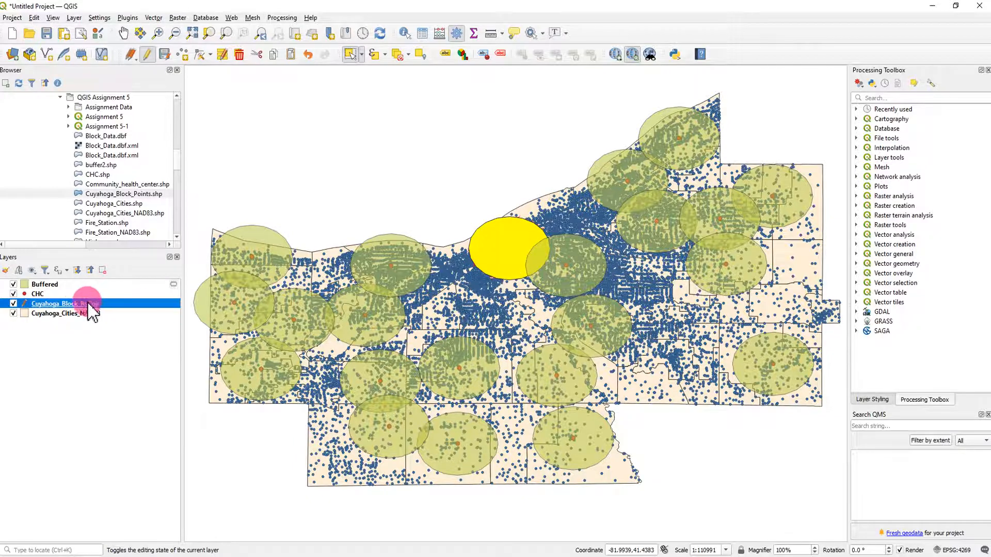
Step: Open the CHC layer's attribute table and widen its Fire_Stati column to show the full station names
{"action": "left_click", "coordinate": [39, 294]}
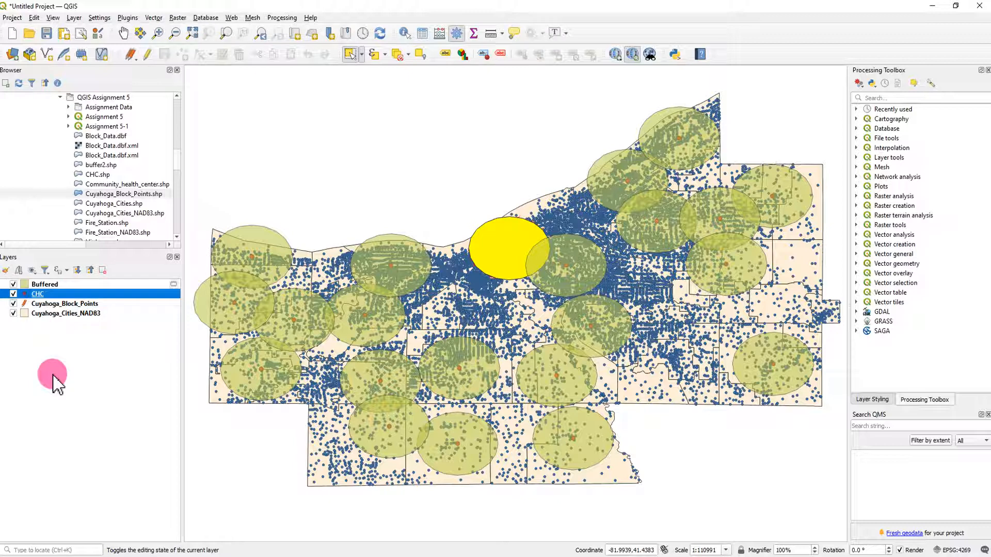
{"action": "right_click", "coordinate": [40, 294]}
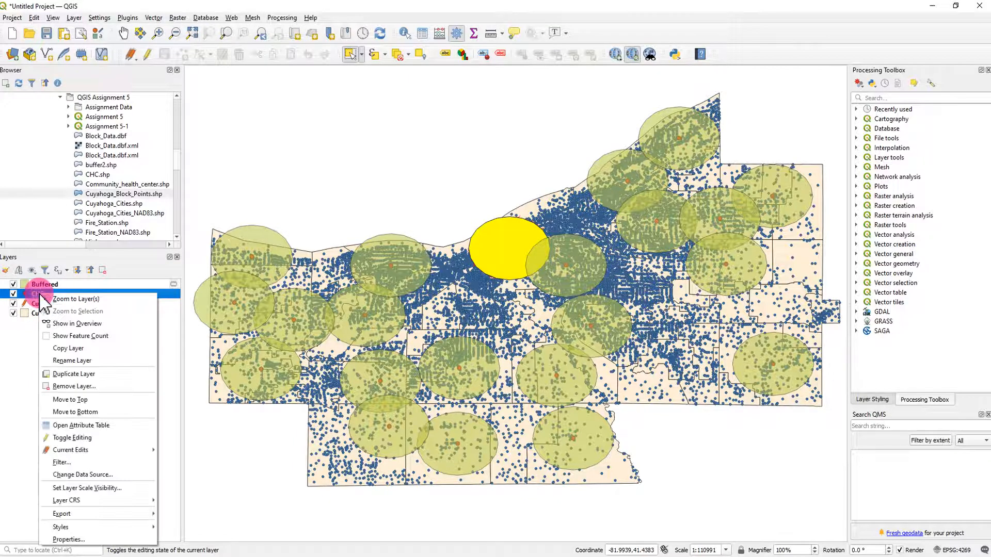
{"action": "left_click", "coordinate": [77, 425]}
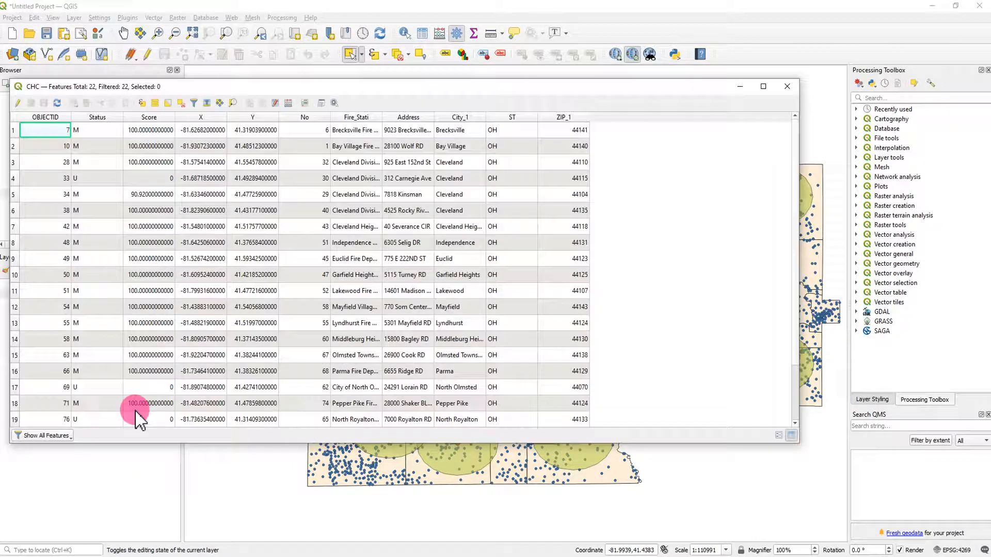
{"action": "left_click_drag", "start_coordinate": [384, 88], "coordinate": [541, 82]}
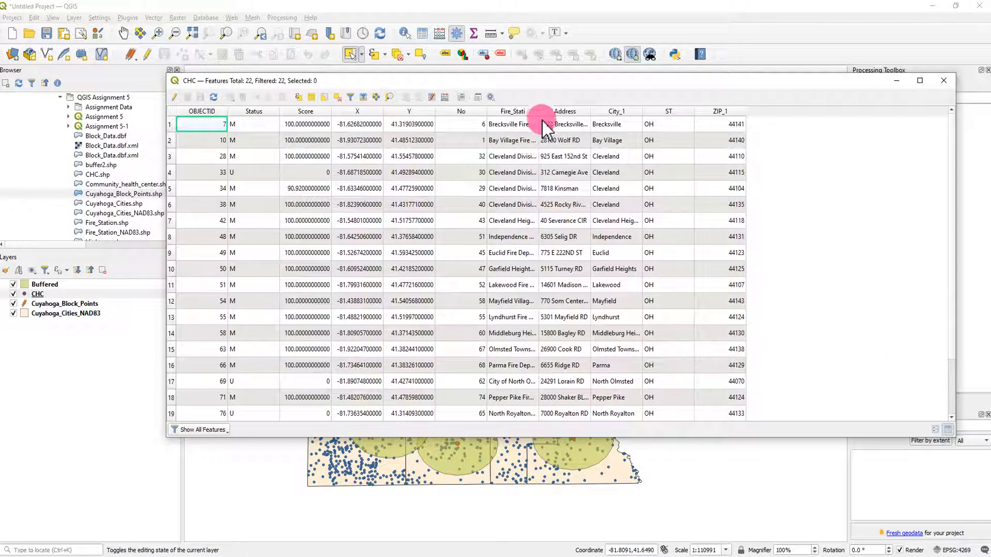
{"action": "left_click_drag", "start_coordinate": [539, 111], "coordinate": [649, 126]}
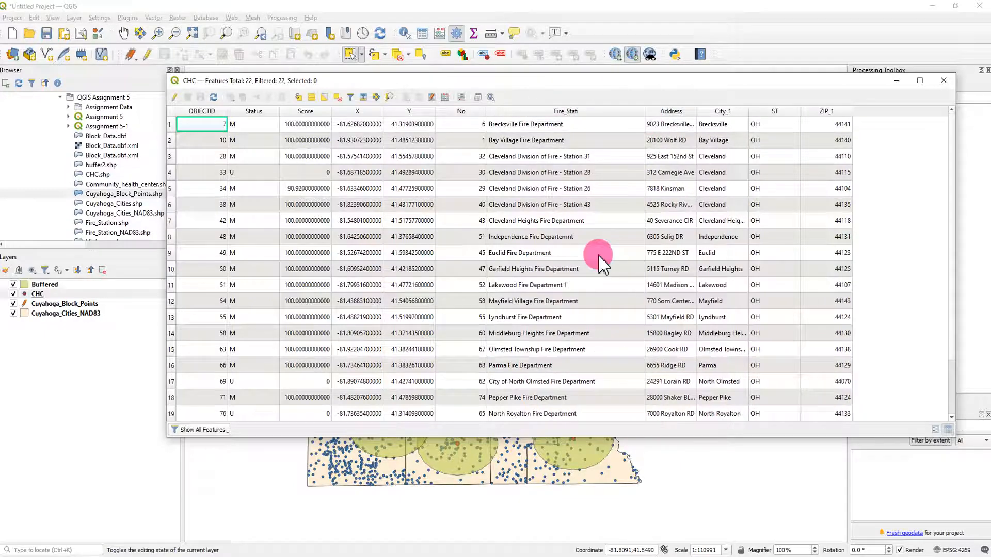
Step: Look through the fire station names listed in the CHC attribute table and close it
{"action": "scroll", "coordinate": [571, 356], "scroll_direction": "down", "scroll_amount": 1}
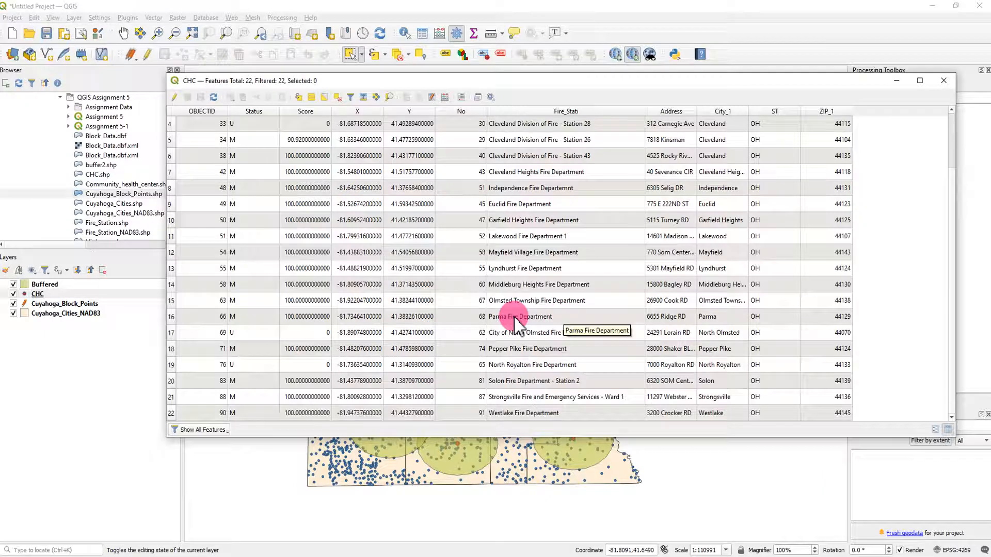
{"action": "scroll", "coordinate": [516, 322], "scroll_direction": "up", "scroll_amount": 1}
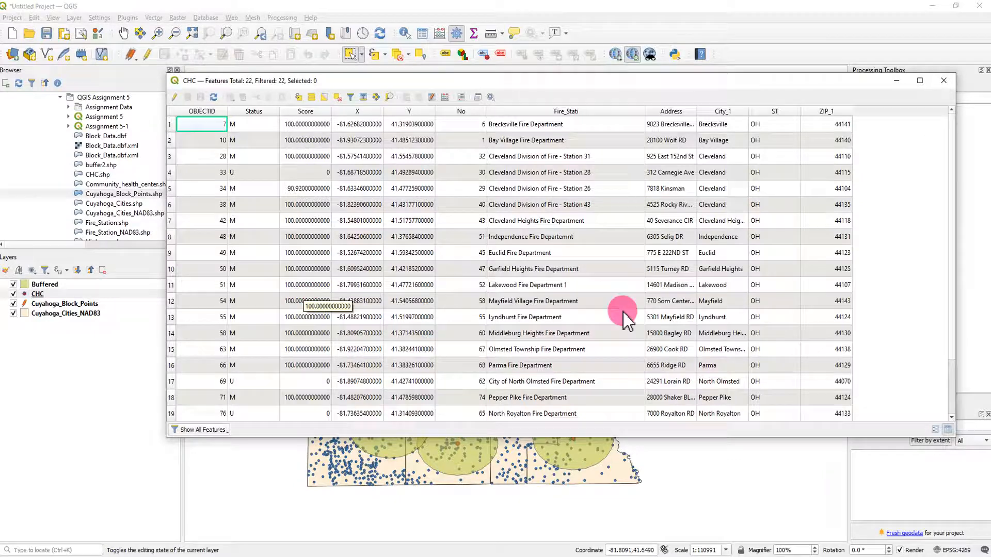
{"action": "left_click_drag", "start_coordinate": [958, 254], "coordinate": [856, 268]}
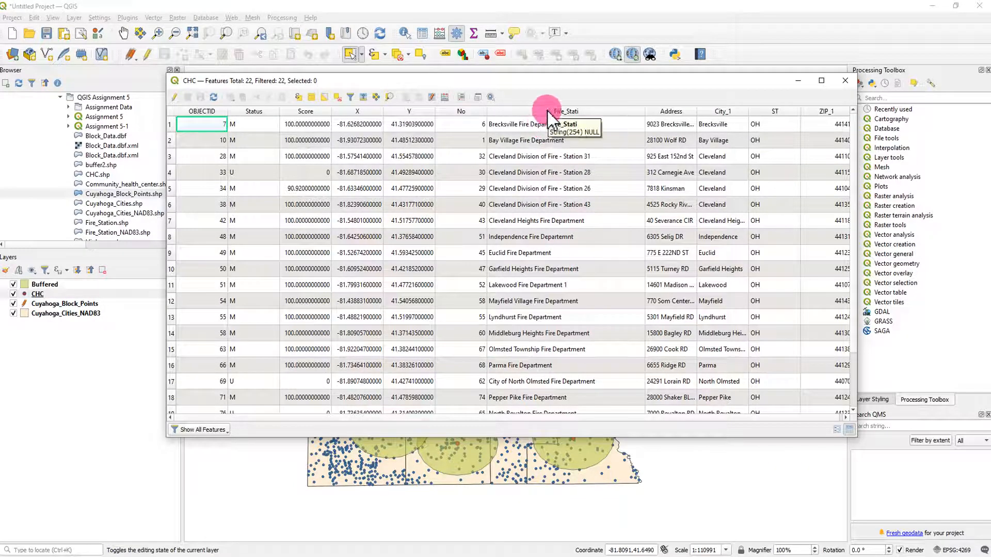
{"action": "scroll", "coordinate": [585, 242], "scroll_direction": "down", "scroll_amount": 1}
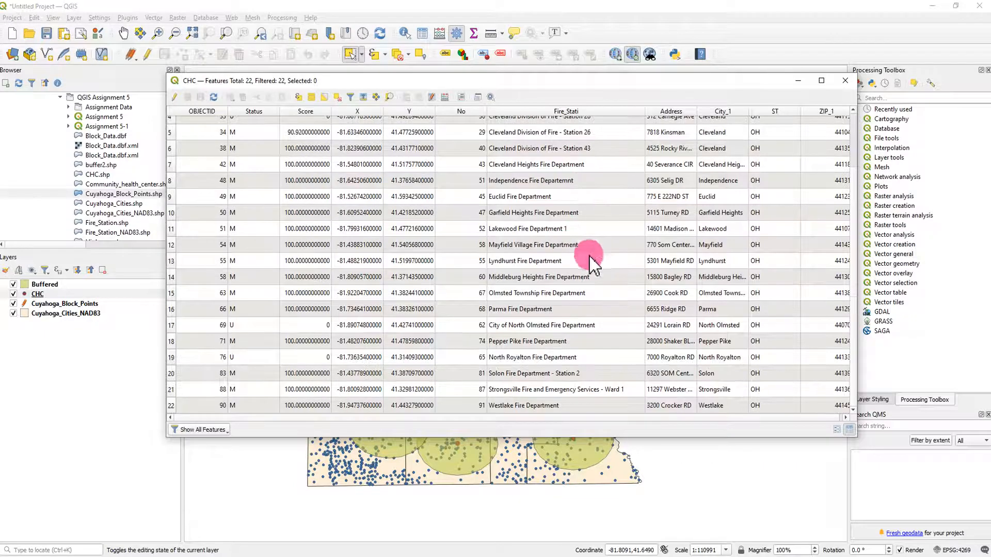
{"action": "scroll", "coordinate": [588, 258], "scroll_direction": "up", "scroll_amount": 1}
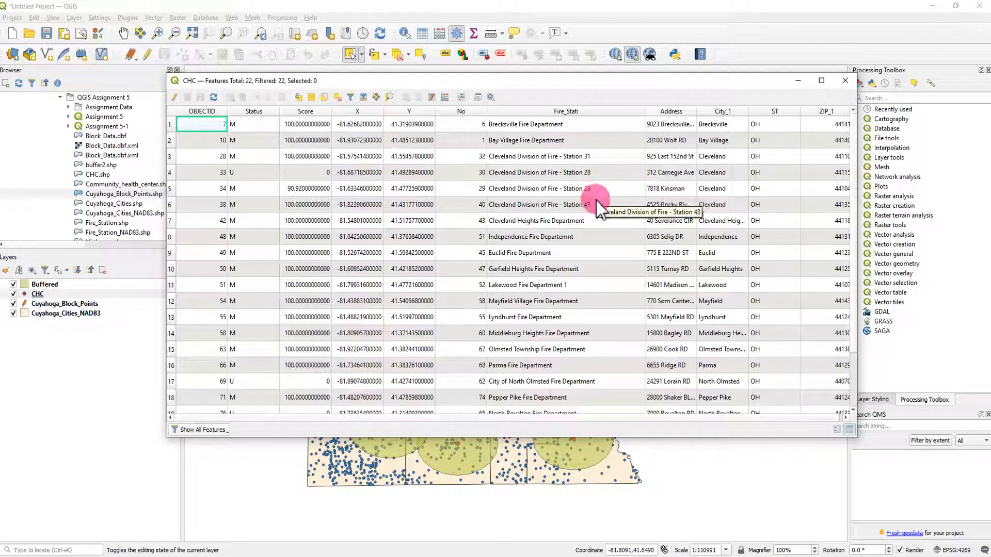
{"action": "left_click", "coordinate": [846, 81]}
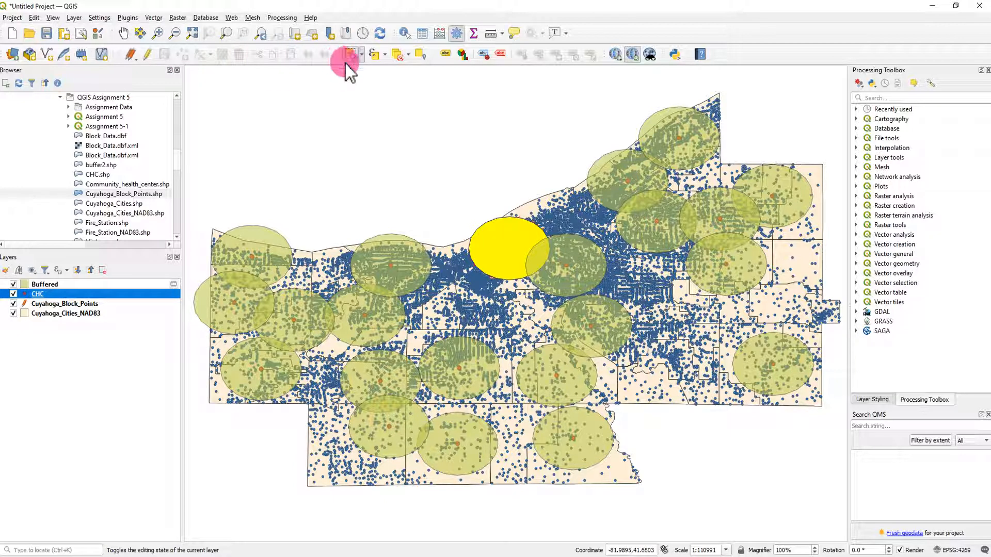
Step: Deselect the features in all layers and make the Select Features tool ready for the next buffer
{"action": "left_click", "coordinate": [399, 56]}
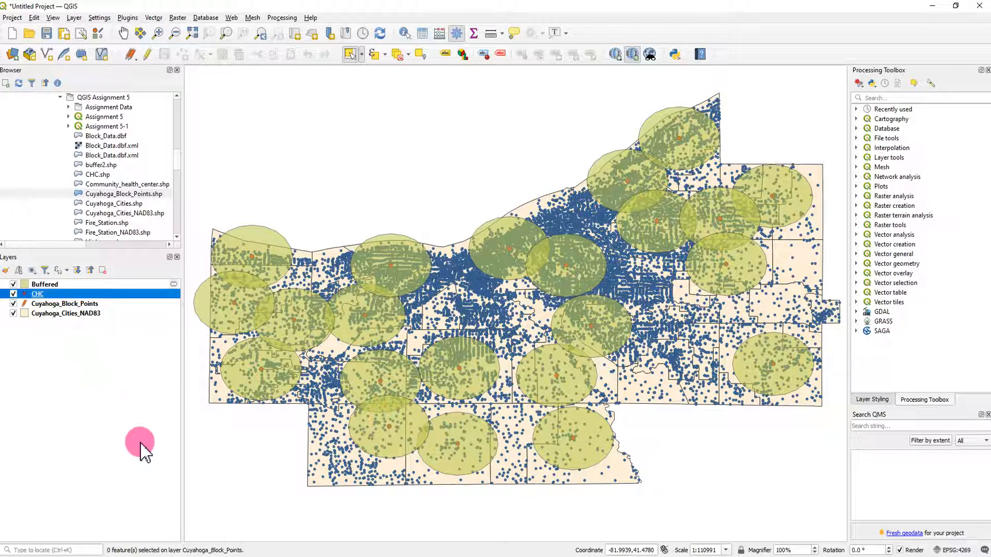
{"action": "left_click", "coordinate": [144, 407]}
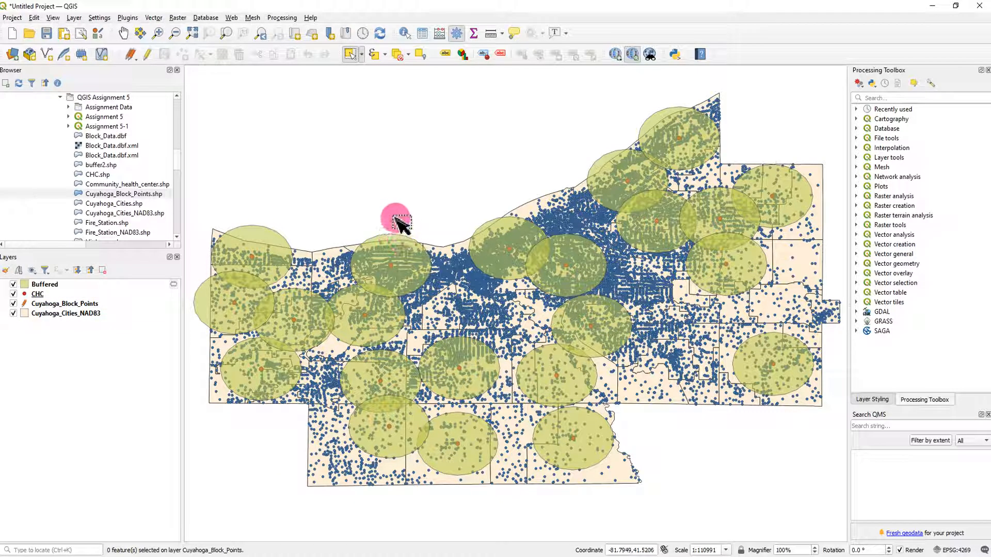
{"action": "left_click", "coordinate": [351, 53]}
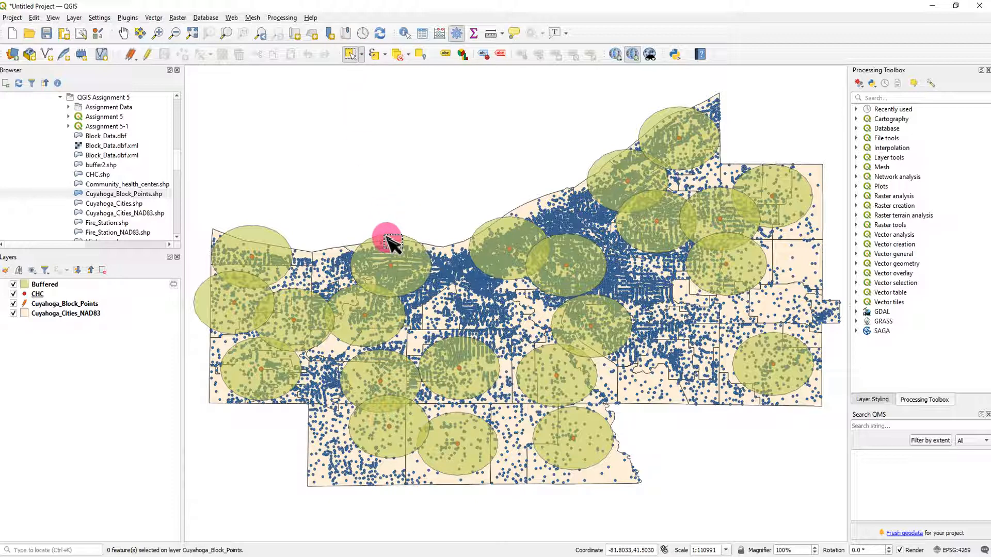
Step: Select the Parma Fire Department record in the Buffered layer's attribute table and close the table
{"action": "right_click", "coordinate": [52, 285]}
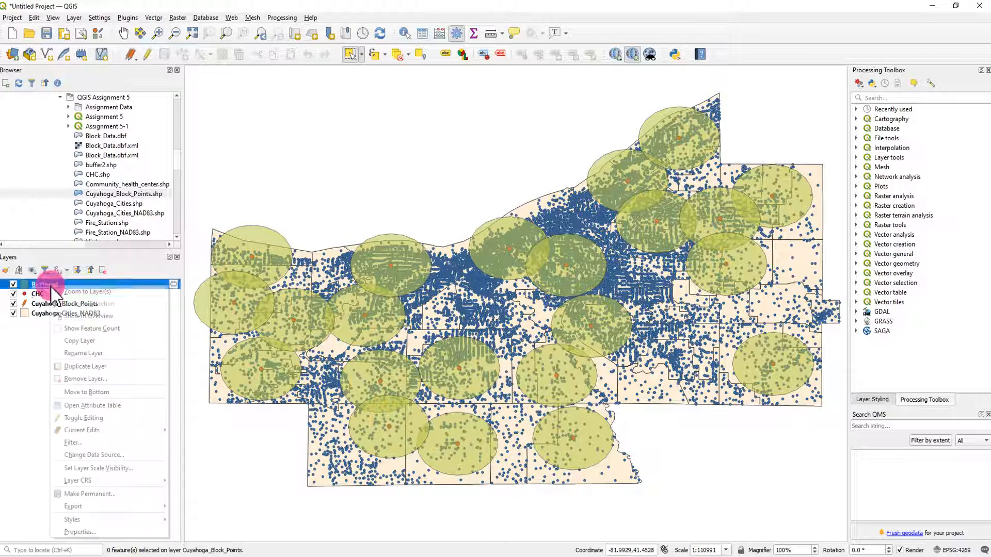
{"action": "left_click", "coordinate": [107, 406]}
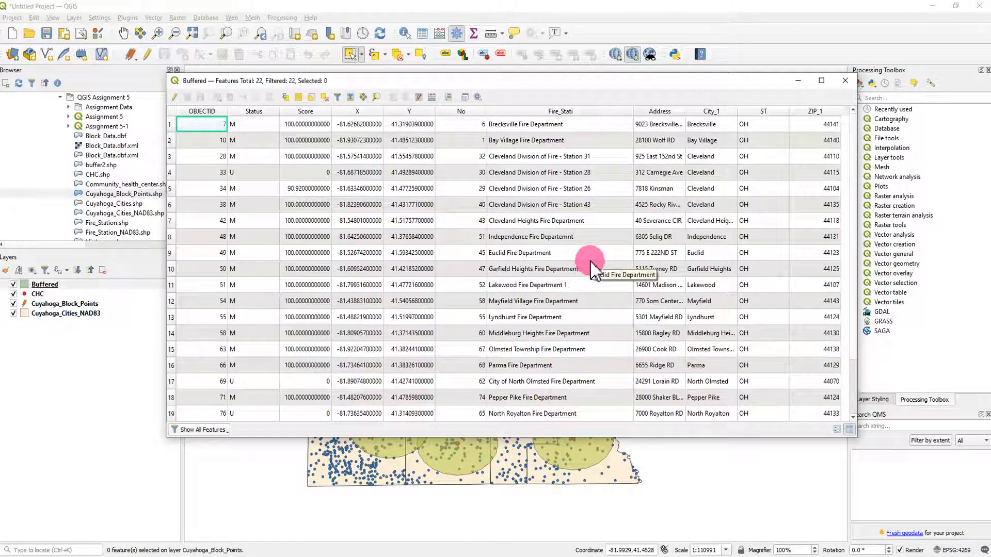
{"action": "left_click", "coordinate": [171, 366]}
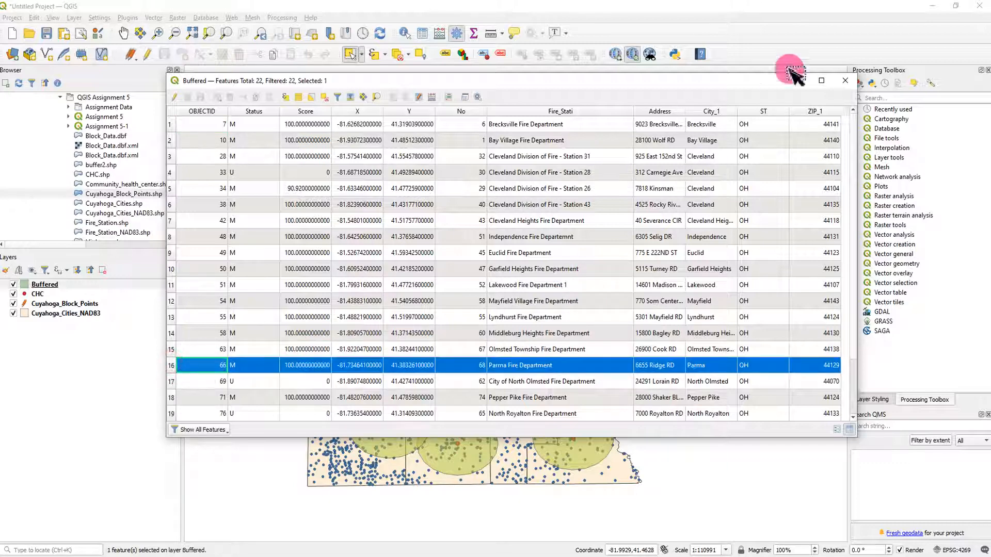
{"action": "left_click", "coordinate": [845, 80]}
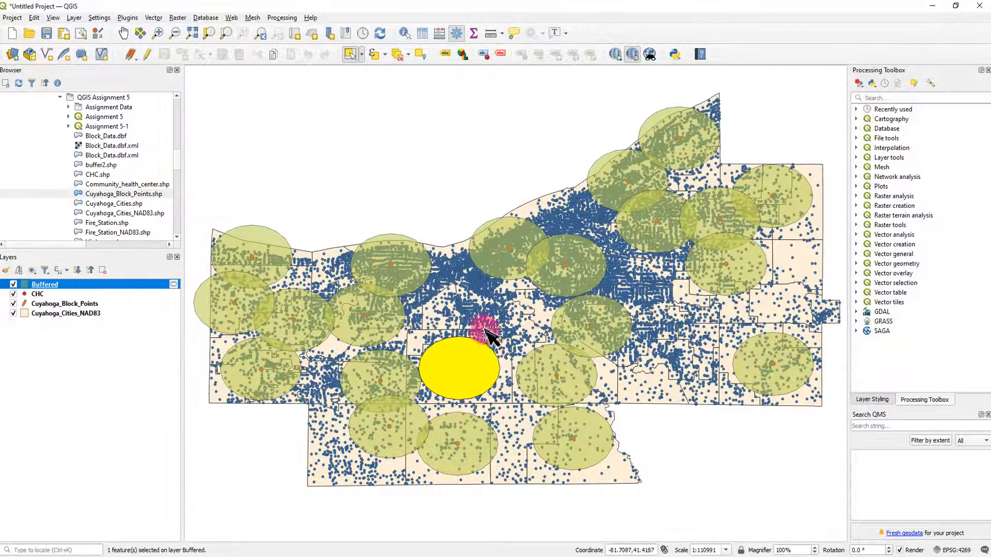
Step: Select the Lakewood buffer on the map and use Select by Location to select the Cuyahoga_Block_Points features that are within it
{"action": "left_click", "coordinate": [401, 244]}
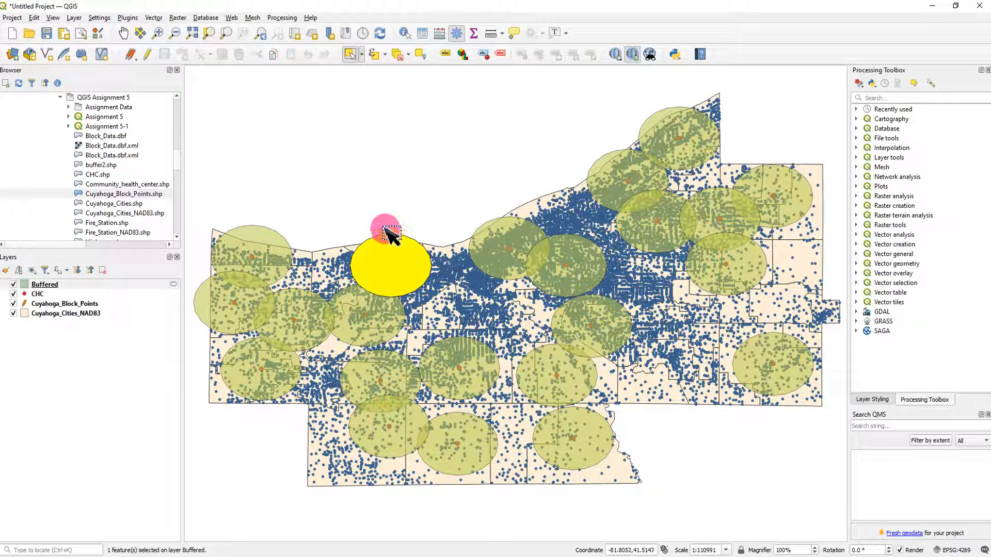
{"action": "left_click", "coordinate": [155, 18]}
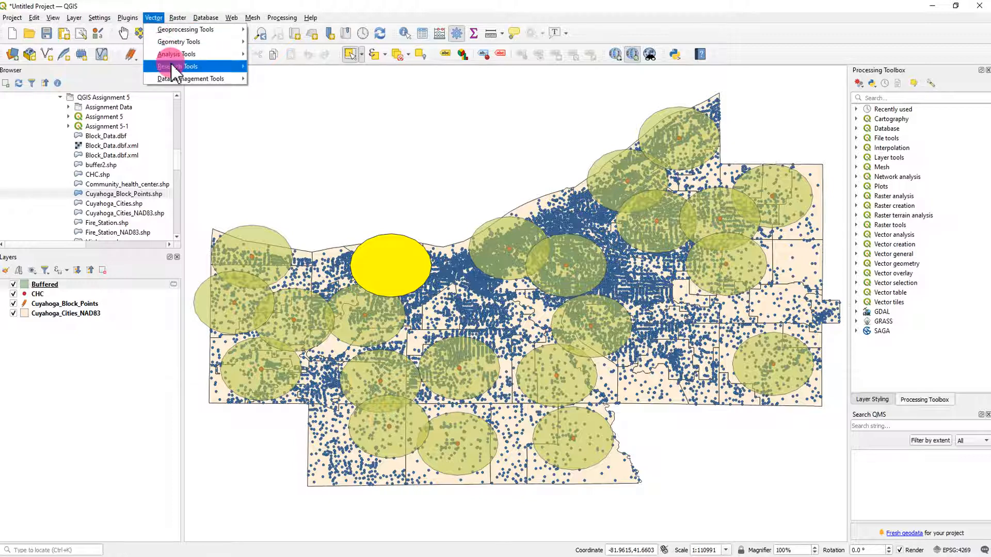
{"action": "mouse_move", "coordinate": [170, 66]}
{"action": "left_click", "coordinate": [309, 128]}
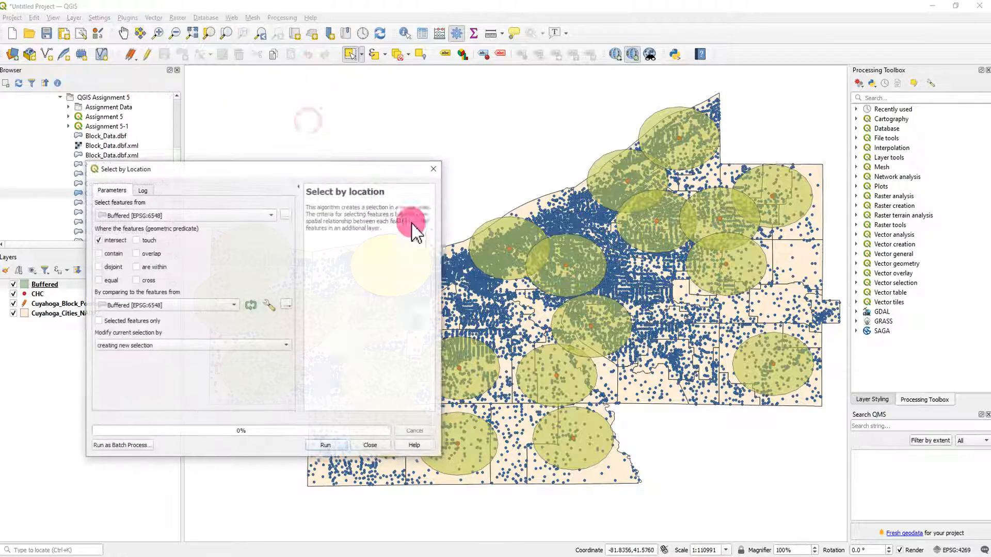
{"action": "left_click_drag", "start_coordinate": [349, 166], "coordinate": [574, 156]}
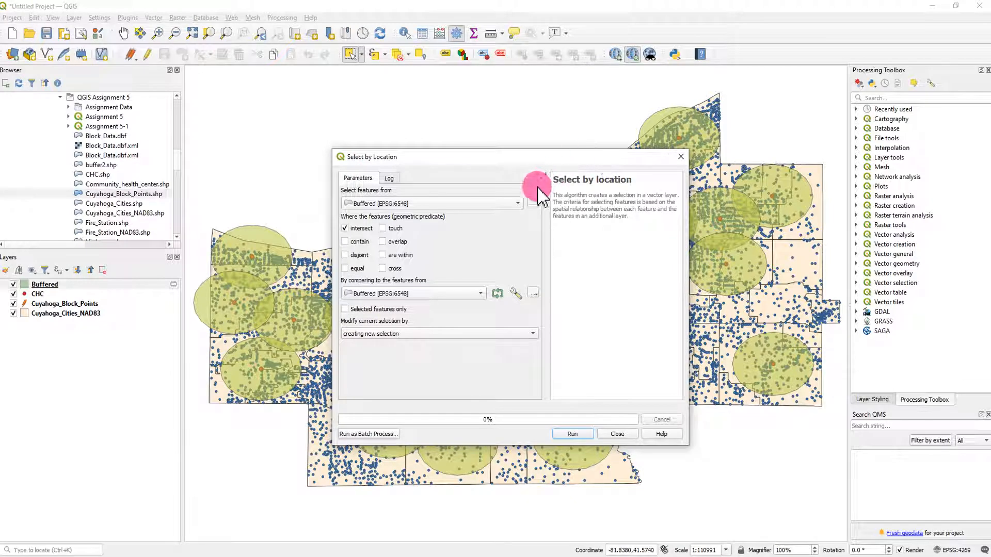
{"action": "left_click", "coordinate": [520, 204]}
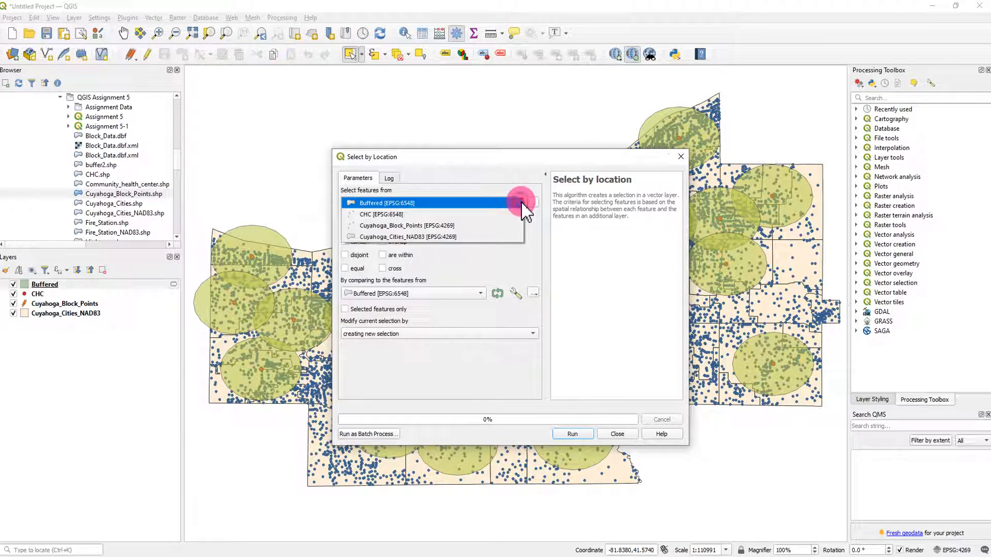
{"action": "left_click", "coordinate": [452, 225]}
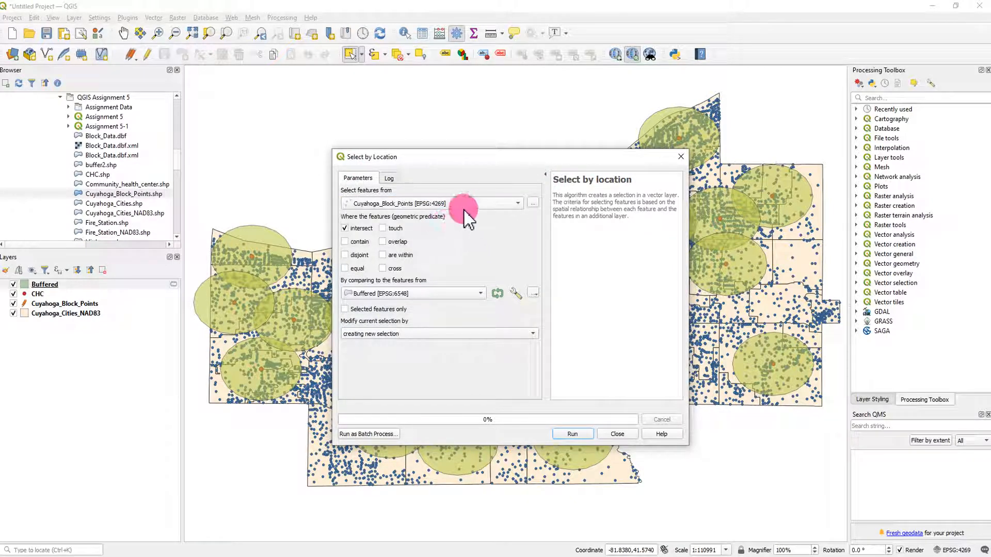
{"action": "left_click", "coordinate": [383, 255]}
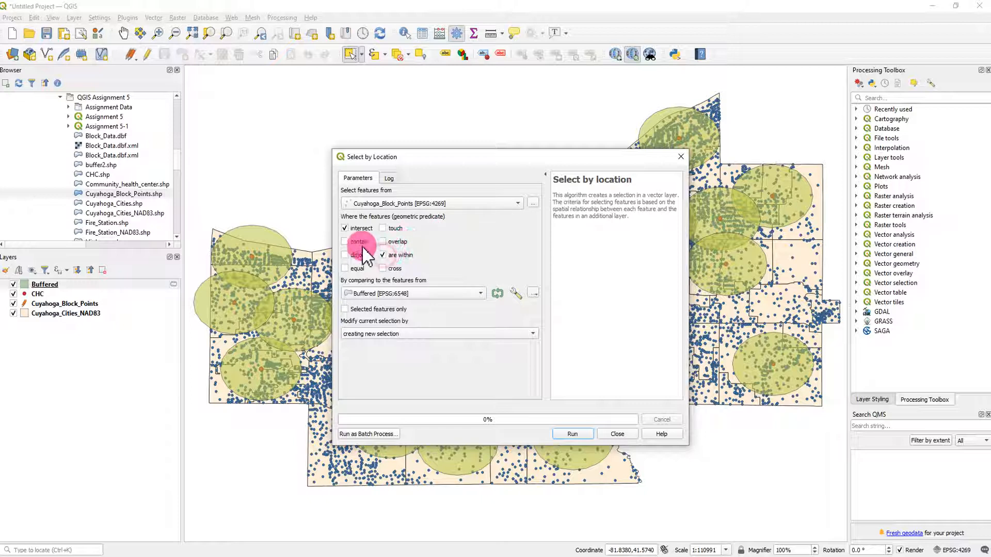
{"action": "left_click", "coordinate": [344, 228]}
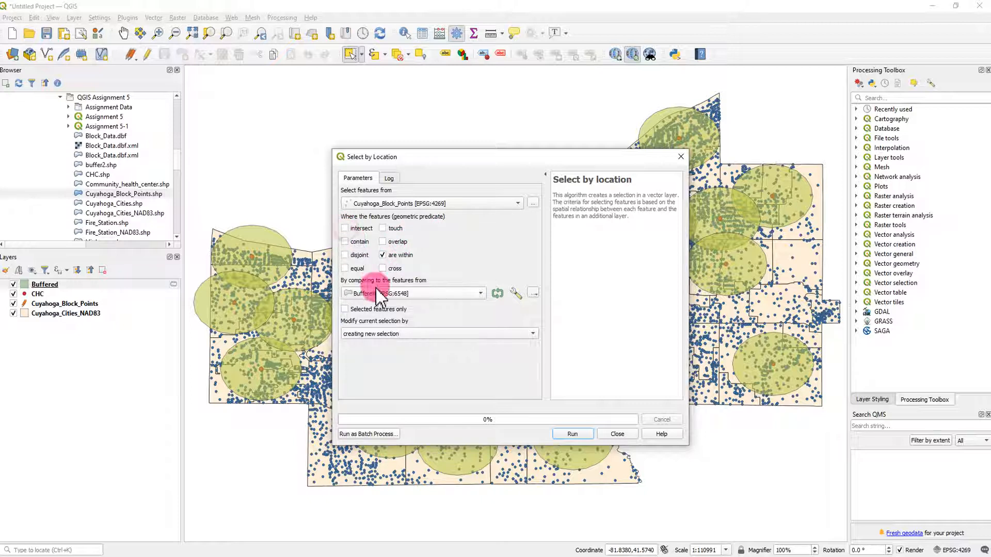
{"action": "left_click", "coordinate": [344, 310]}
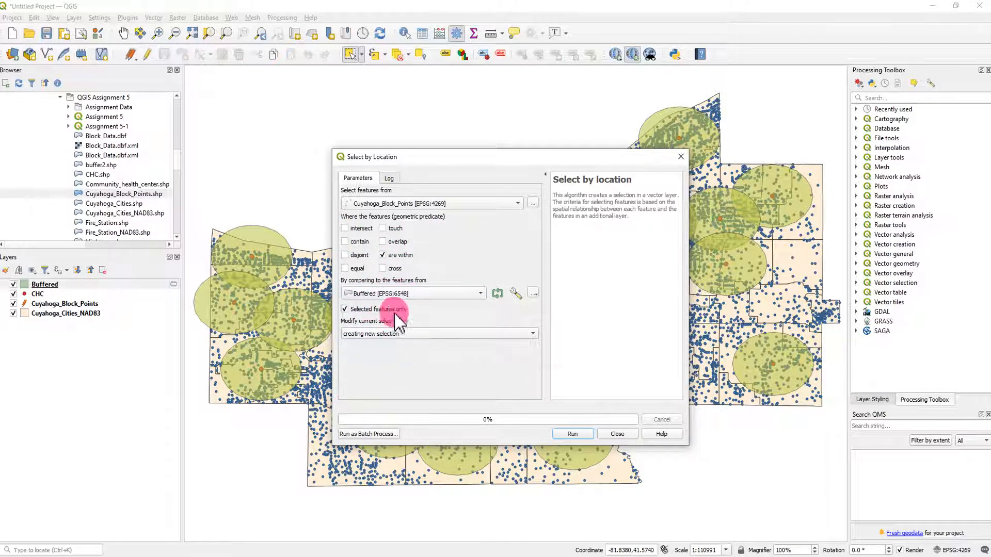
{"action": "left_click", "coordinate": [574, 434]}
{"action": "left_click", "coordinate": [677, 158]}
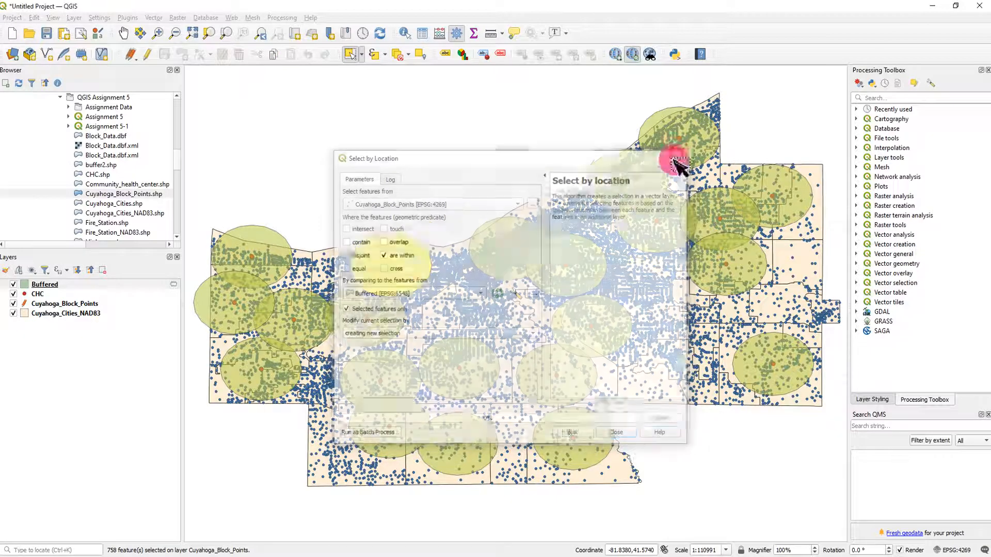
Step: Hide the Buffered layer temporarily to view the selected block points and examine their CITY and BUFFER values in the attribute table
{"action": "left_click", "coordinate": [14, 285]}
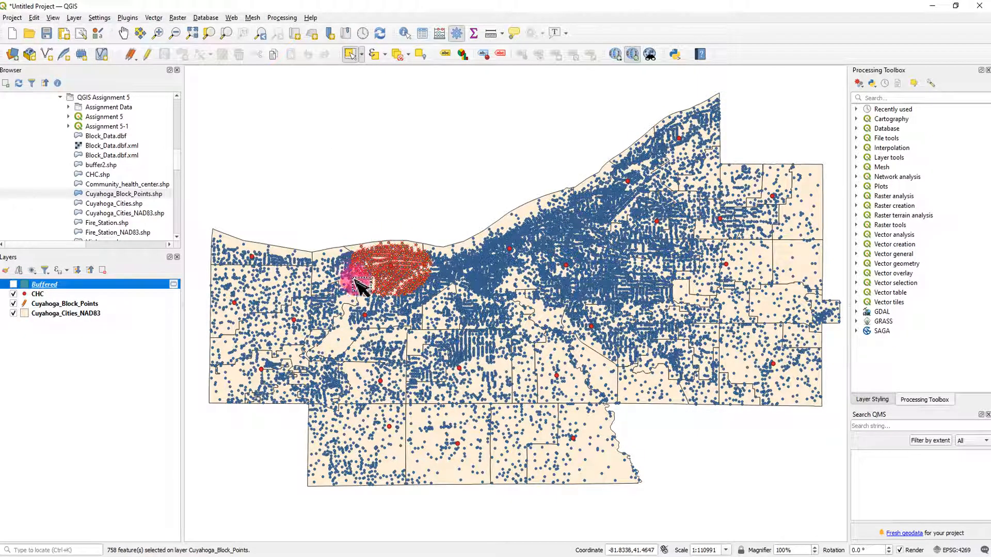
{"action": "right_click", "coordinate": [72, 306]}
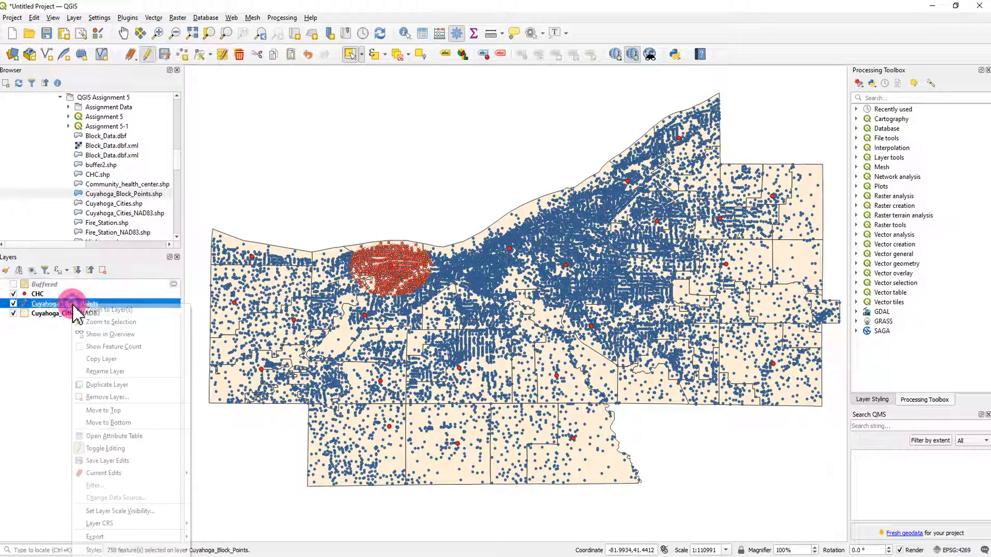
{"action": "left_click", "coordinate": [133, 436]}
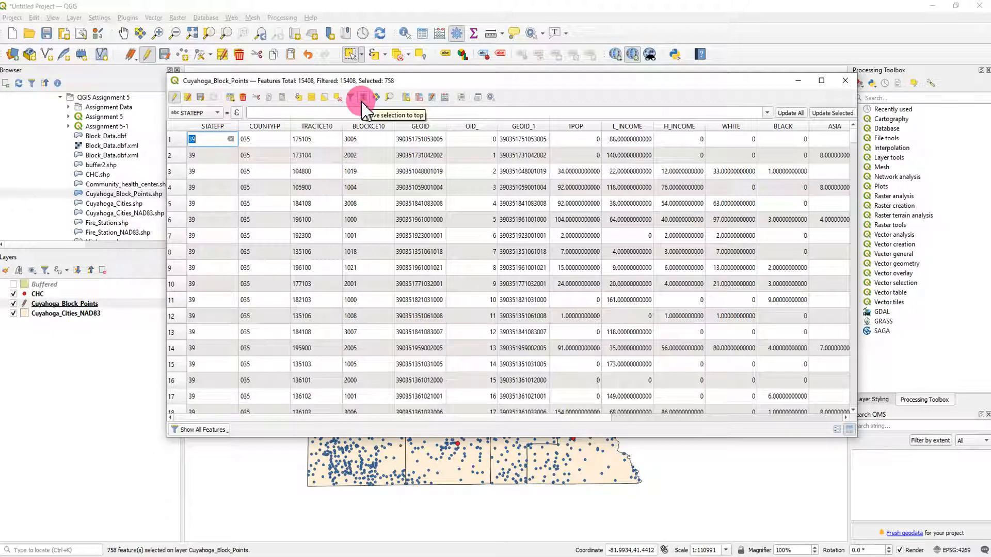
{"action": "left_click", "coordinate": [362, 99]}
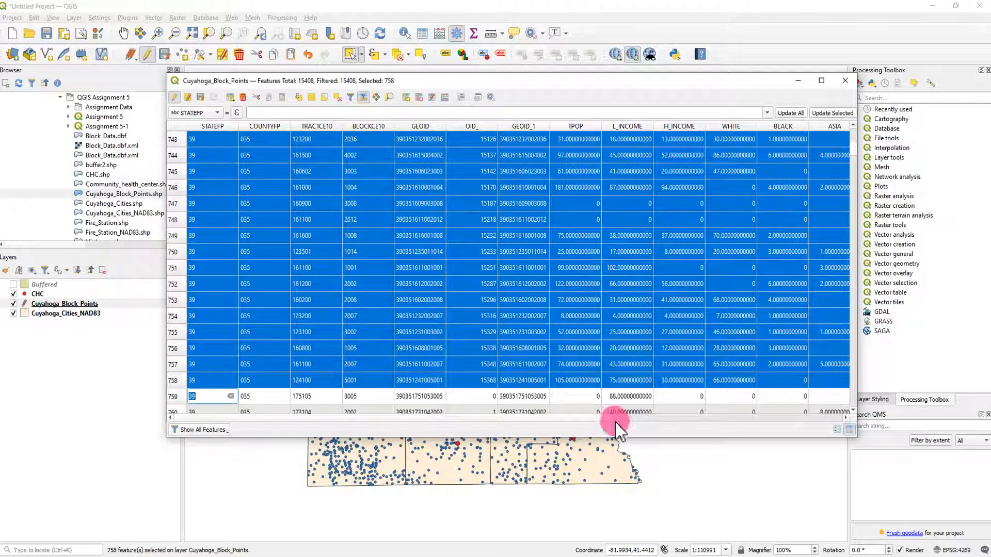
{"action": "left_click_drag", "start_coordinate": [597, 412], "coordinate": [840, 422]}
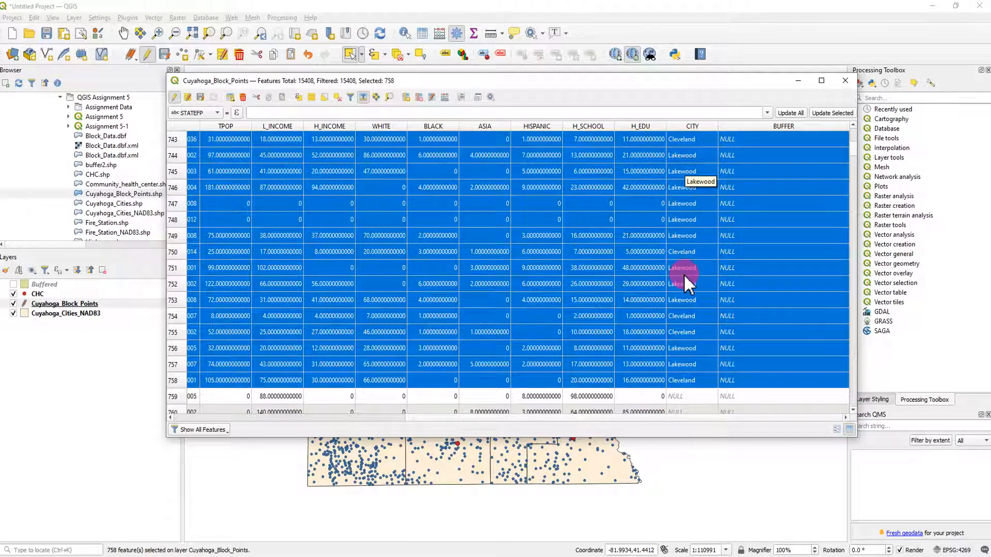
{"action": "left_click", "coordinate": [798, 81]}
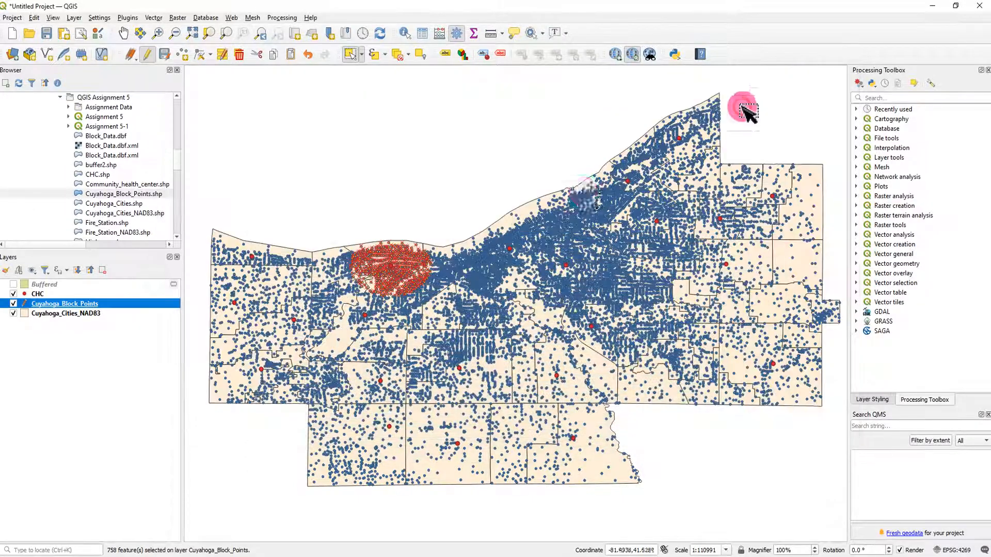
{"action": "left_click", "coordinate": [15, 284]}
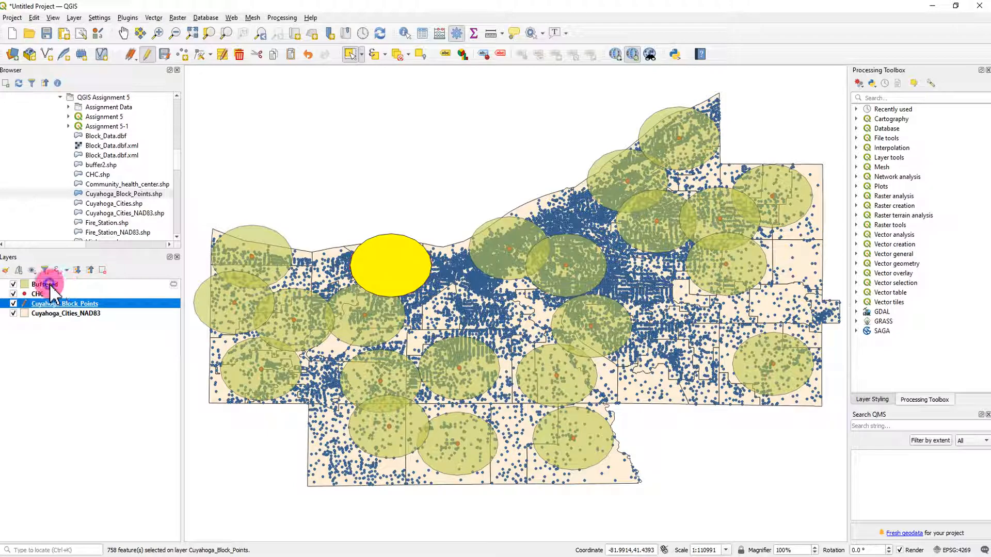
Step: Copy the station name Lakewood Fire Department 1 from the selected record in the Buffered layer's attribute table and close the table
{"action": "right_click", "coordinate": [50, 284]}
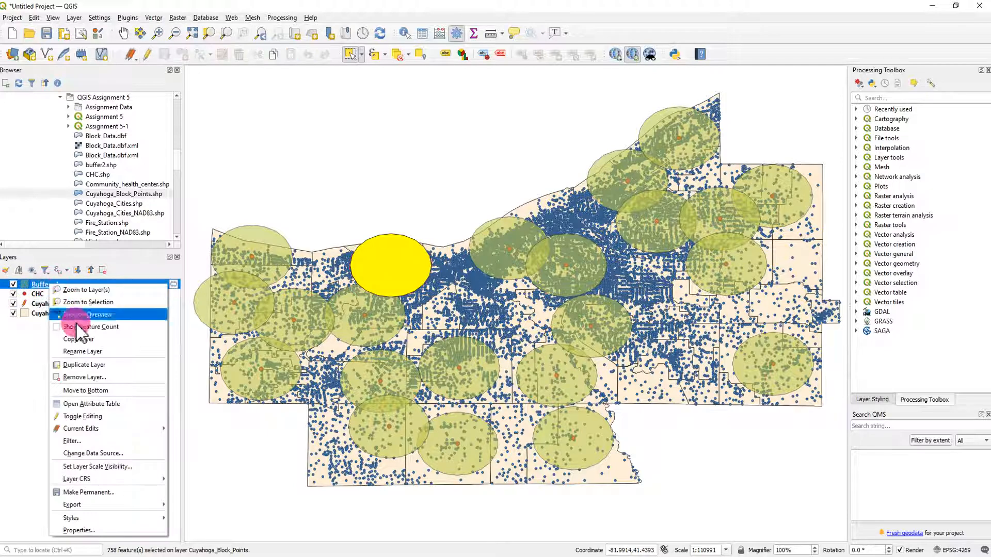
{"action": "left_click", "coordinate": [106, 403]}
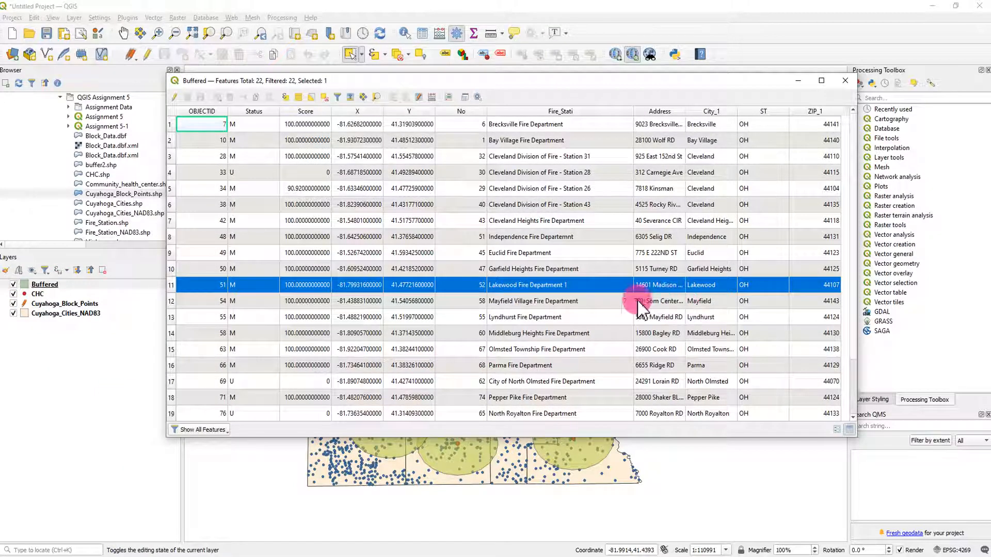
{"action": "right_click", "coordinate": [554, 285]}
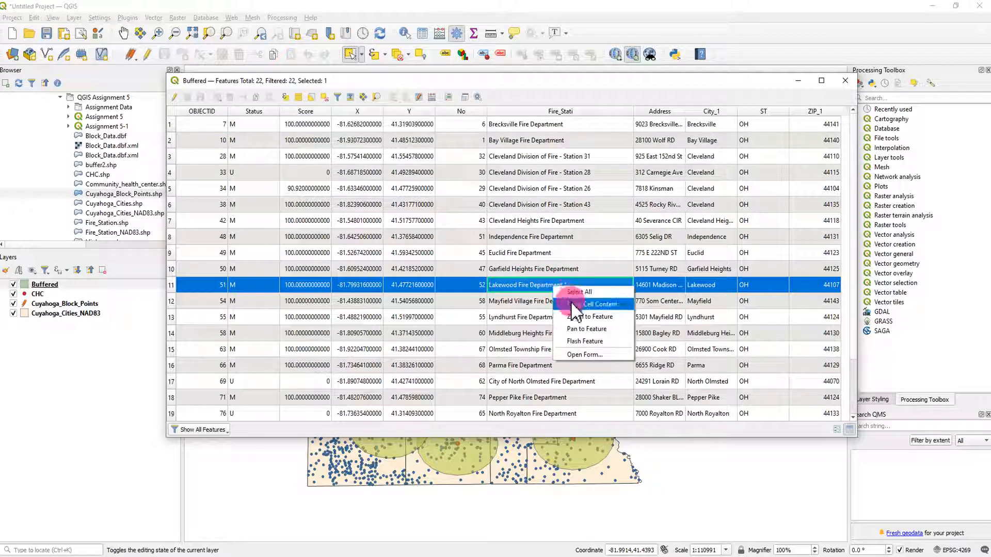
{"action": "left_click", "coordinate": [573, 305]}
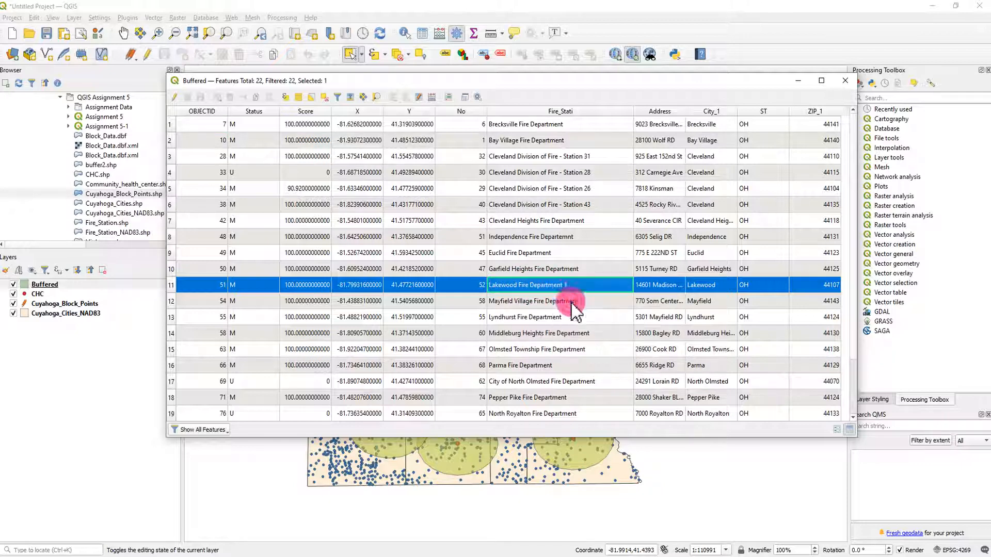
{"action": "left_click", "coordinate": [845, 81]}
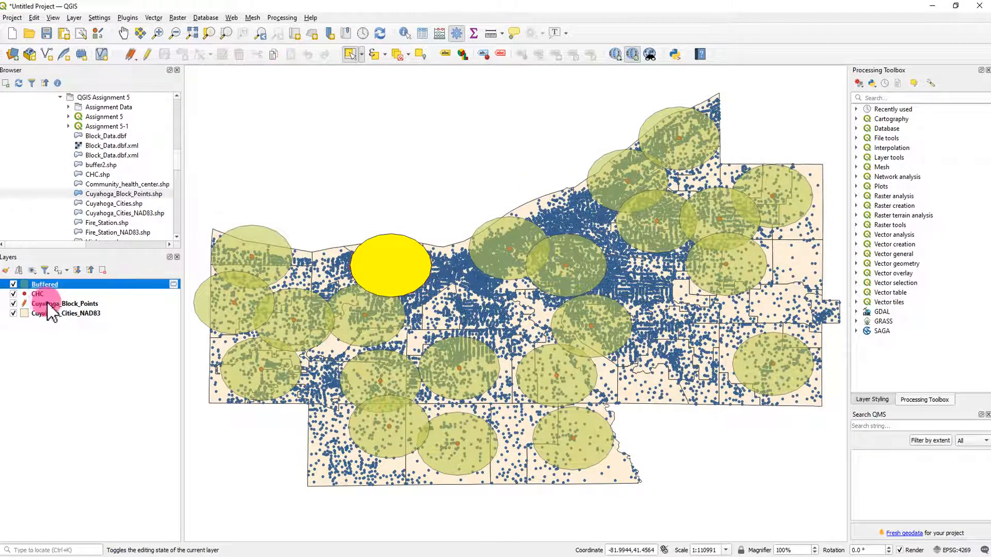
Step: End the editing session of Cuyahoga_Block_Points from its attribute table and move the selected records to the top
{"action": "right_click", "coordinate": [82, 304]}
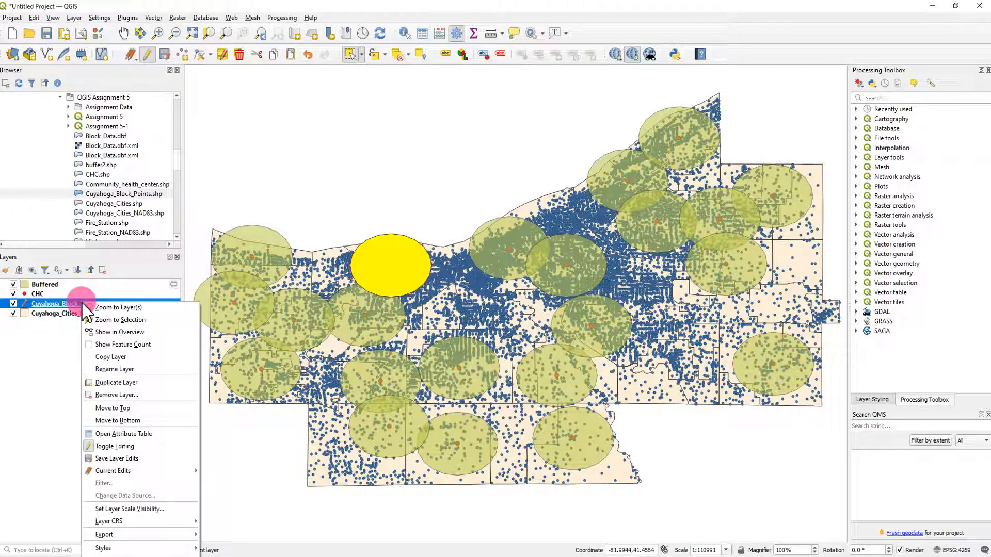
{"action": "left_click", "coordinate": [145, 435]}
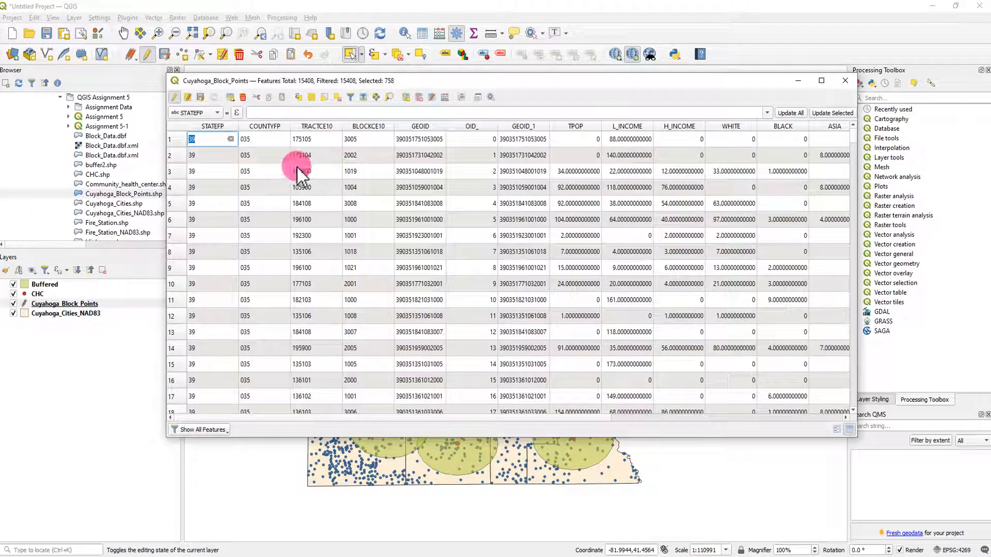
{"action": "left_click", "coordinate": [174, 97]}
{"action": "left_click", "coordinate": [488, 289]}
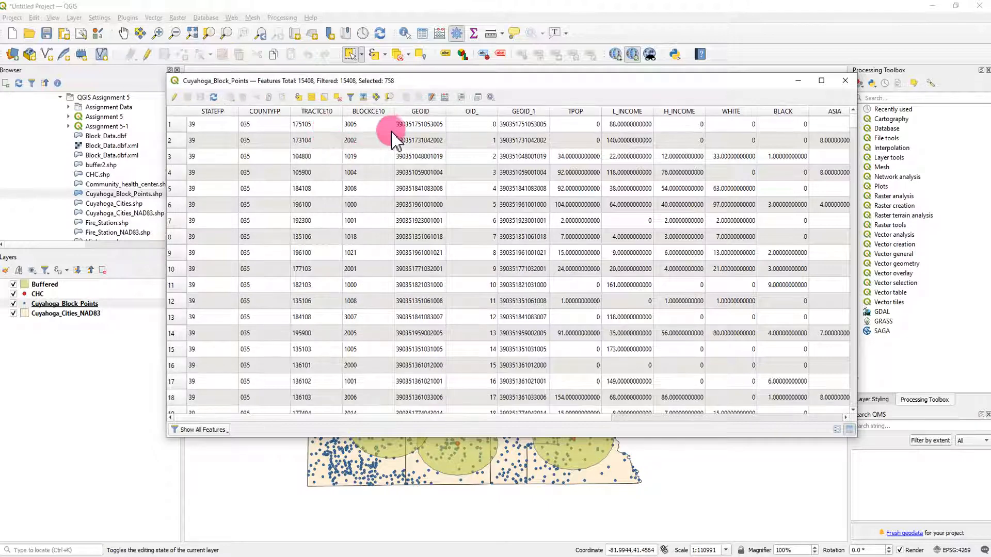
{"action": "left_click", "coordinate": [363, 98]}
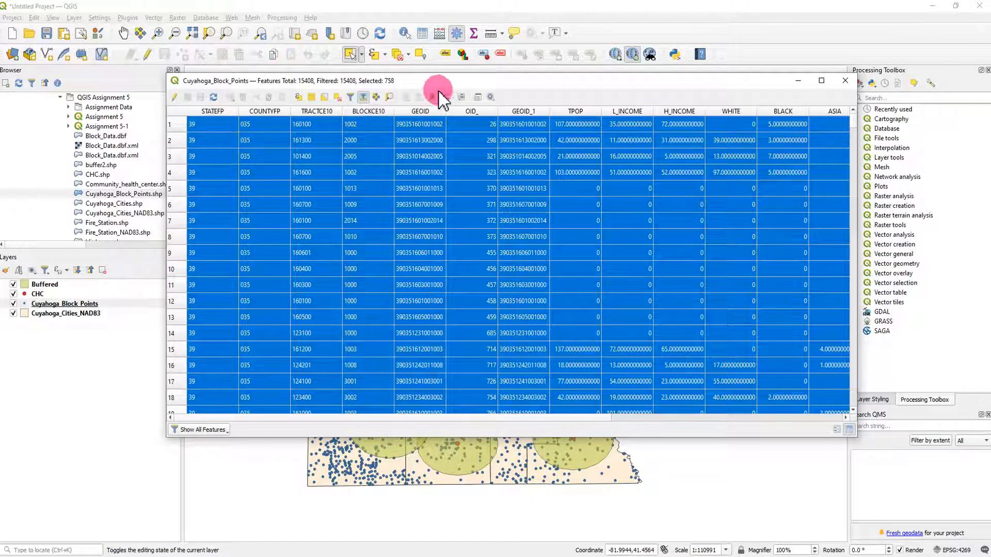
{"action": "left_click_drag", "start_coordinate": [458, 81], "coordinate": [387, 86]}
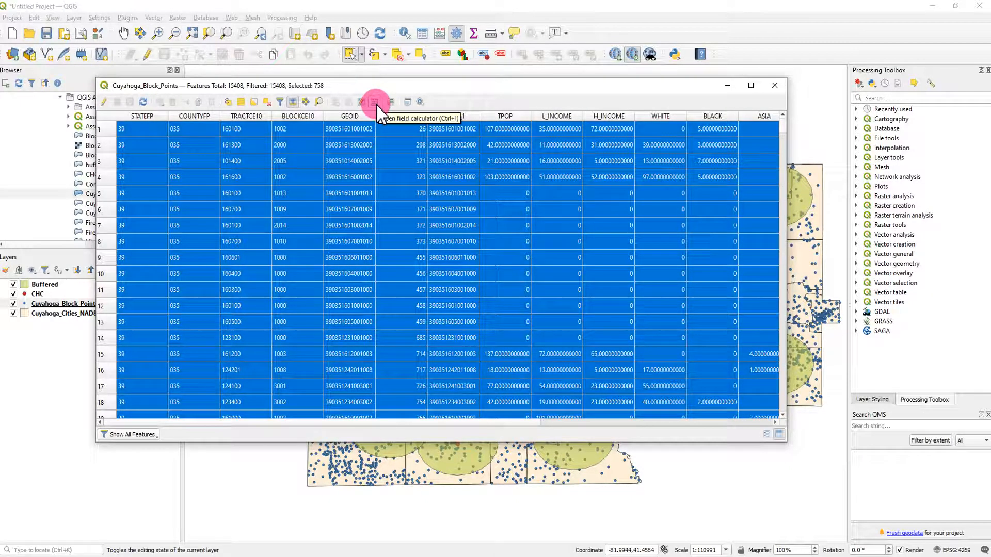
Step: Update the existing BUFFER field of the selected block points to 'Lakewood Fire Department 1' with the field calculator and check the BUFFER column
{"action": "left_click", "coordinate": [375, 103]}
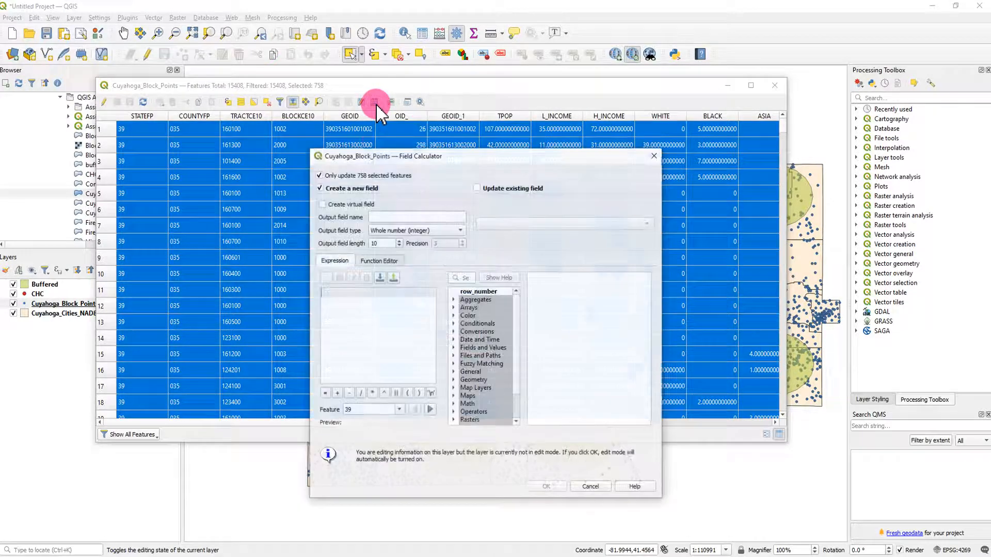
{"action": "left_click", "coordinate": [478, 188]}
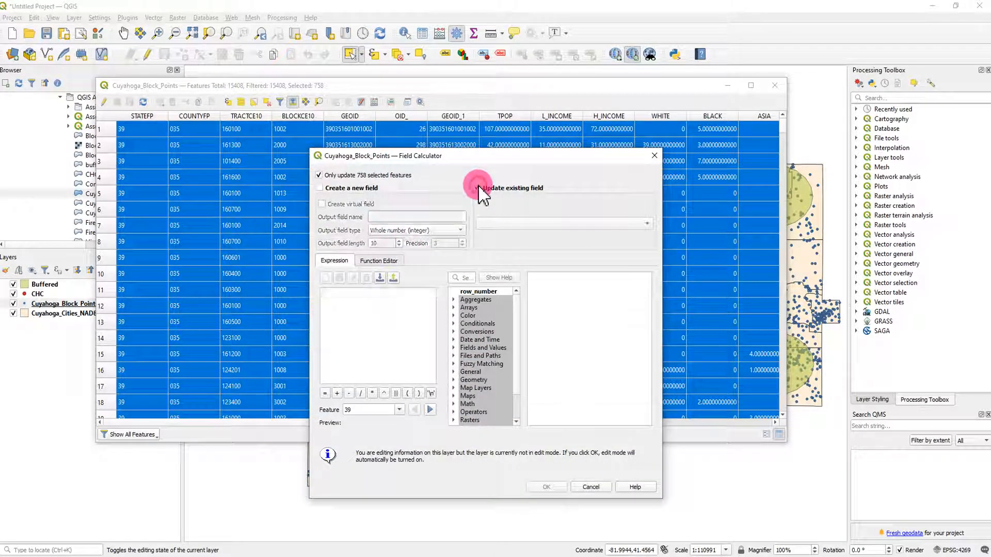
{"action": "left_click", "coordinate": [538, 224]}
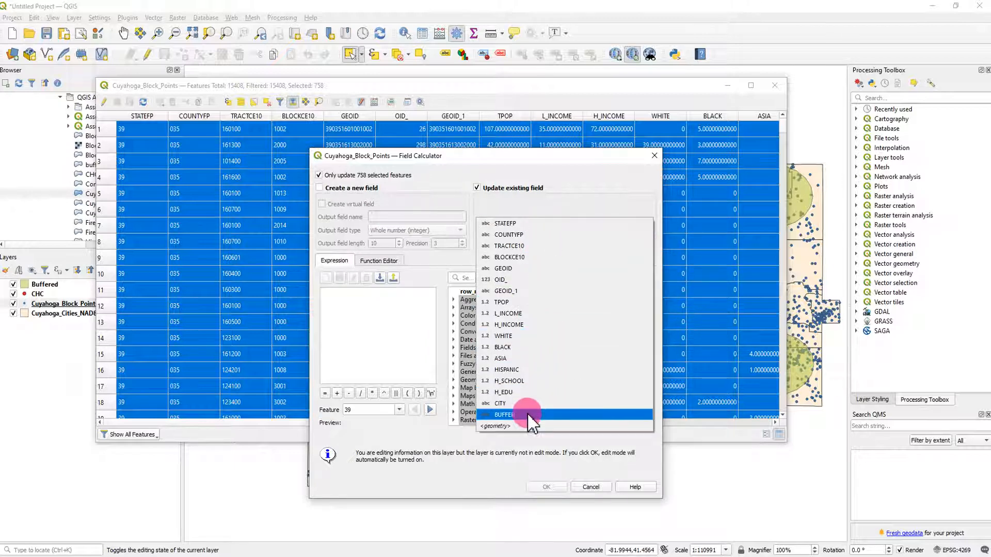
{"action": "left_click", "coordinate": [530, 467]}
{"action": "left_click", "coordinate": [381, 335]}
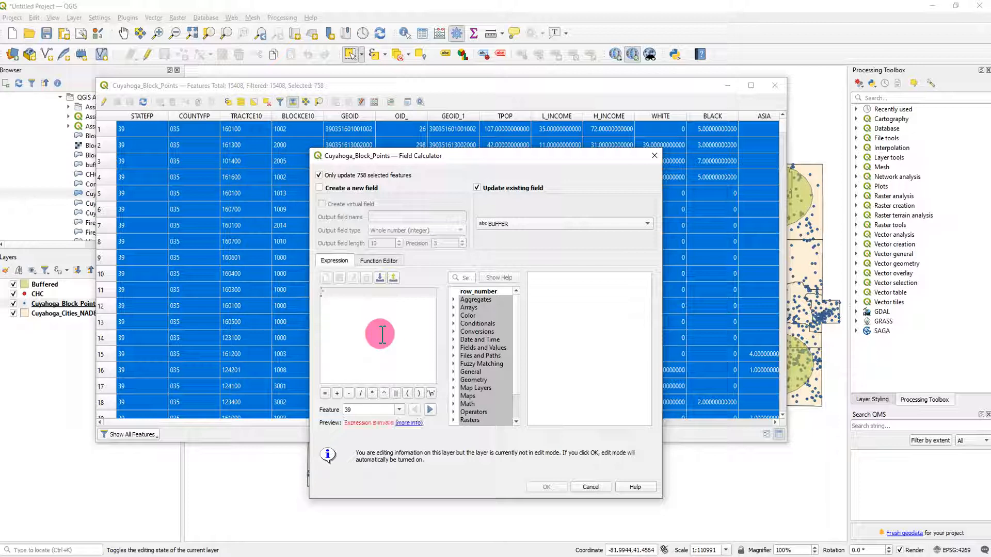
{"action": "type", "text": "'Lakewood Fire Department 1'"}
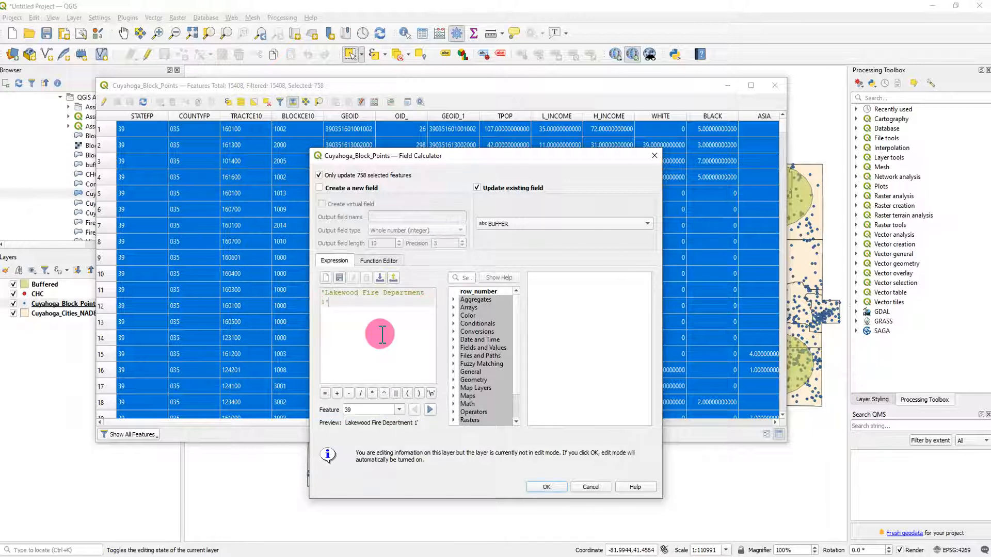
{"action": "left_click", "coordinate": [549, 487]}
{"action": "left_click_drag", "start_coordinate": [536, 424], "coordinate": [763, 433]}
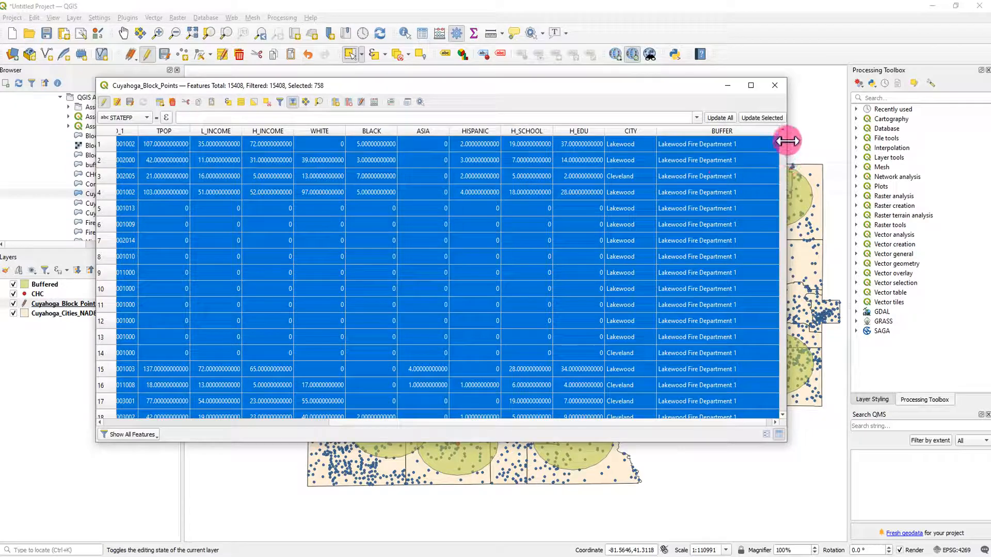
{"action": "mouse_move", "coordinate": [784, 143]}
{"action": "left_mouse_down"}
{"action": "mouse_move", "coordinate": [783, 173]}
{"action": "mouse_move", "coordinate": [786, 143]}
{"action": "left_mouse_up"}
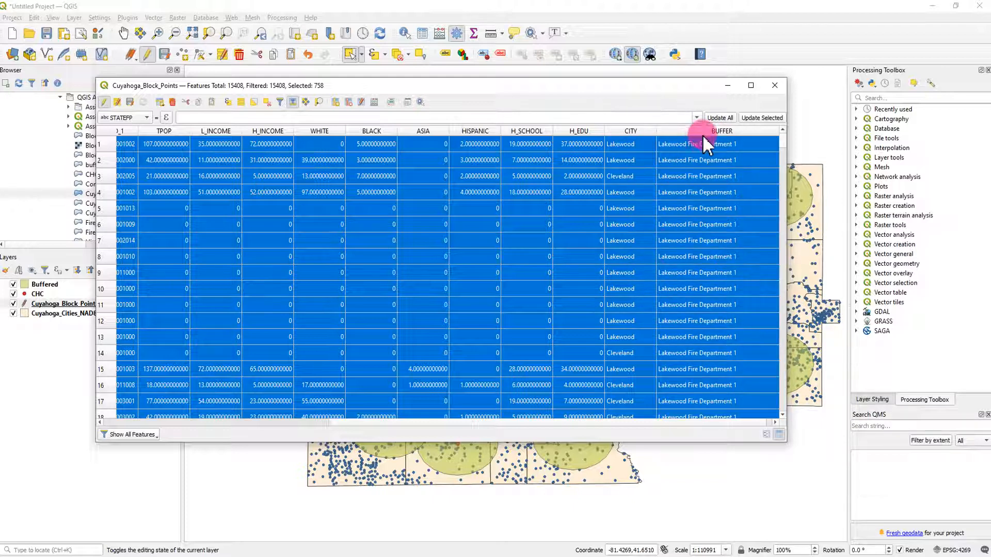
{"action": "double_click", "coordinate": [710, 176]}
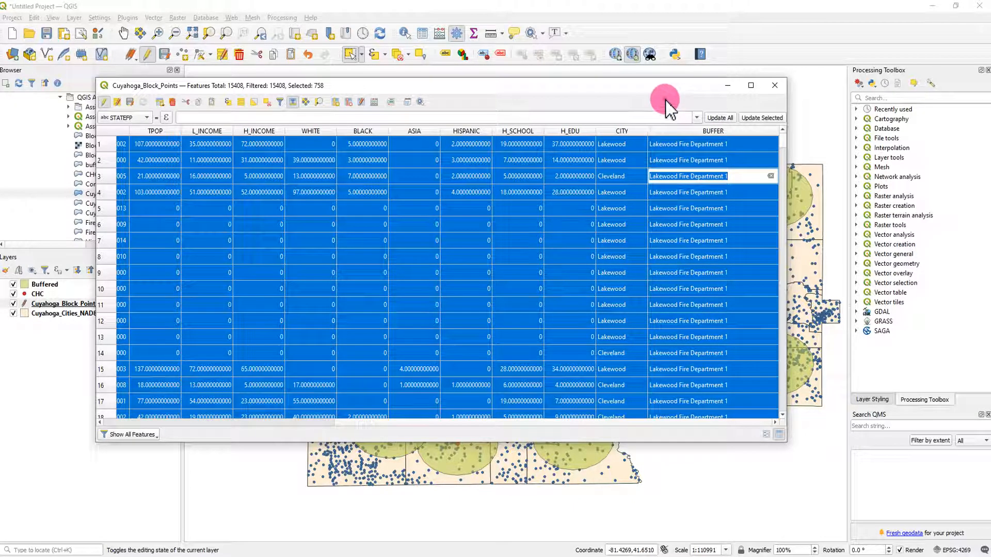
Step: Close the block points' attribute table and clear the selected features on all layers
{"action": "left_click", "coordinate": [776, 86]}
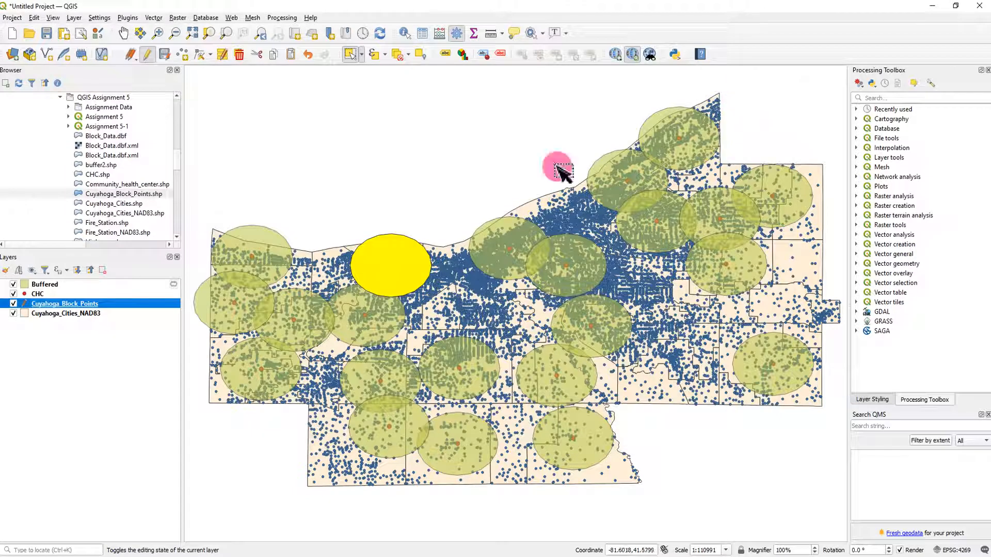
{"action": "left_click", "coordinate": [396, 56]}
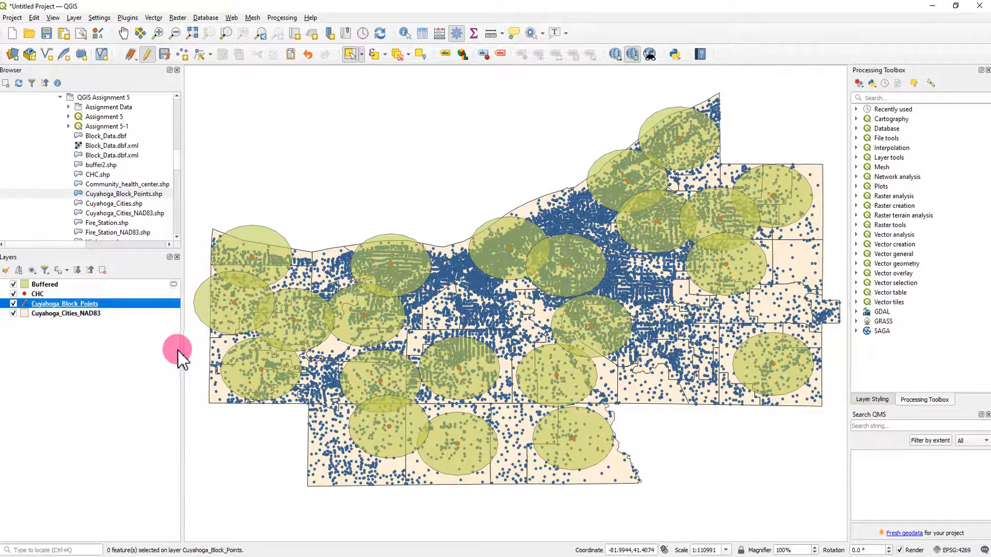
{"action": "left_click", "coordinate": [94, 375]}
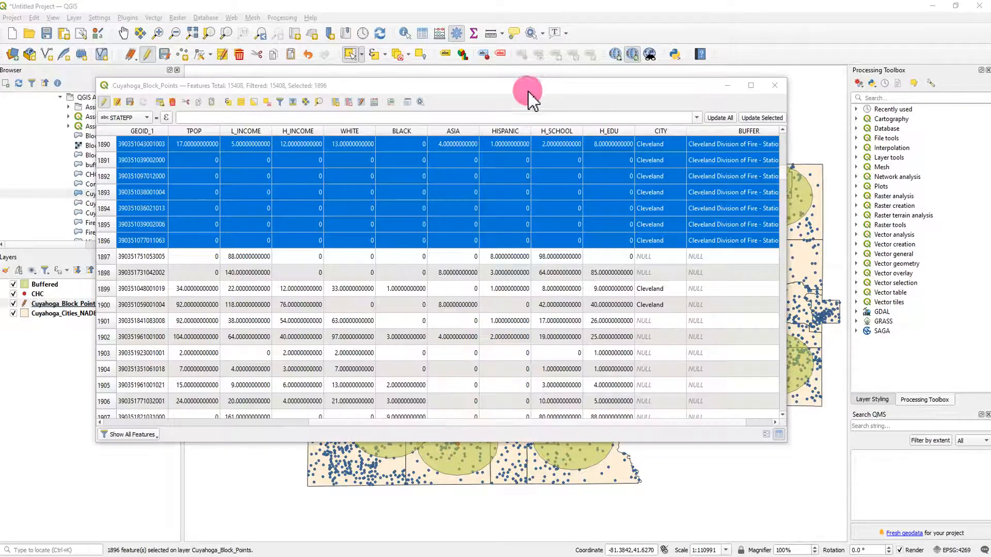
Step: Examine the BUFFER values of the selected records in the Cuyahoga_Block_Points attribute table, from the first to the last selected row
{"action": "left_click_drag", "start_coordinate": [513, 88], "coordinate": [583, 333]}
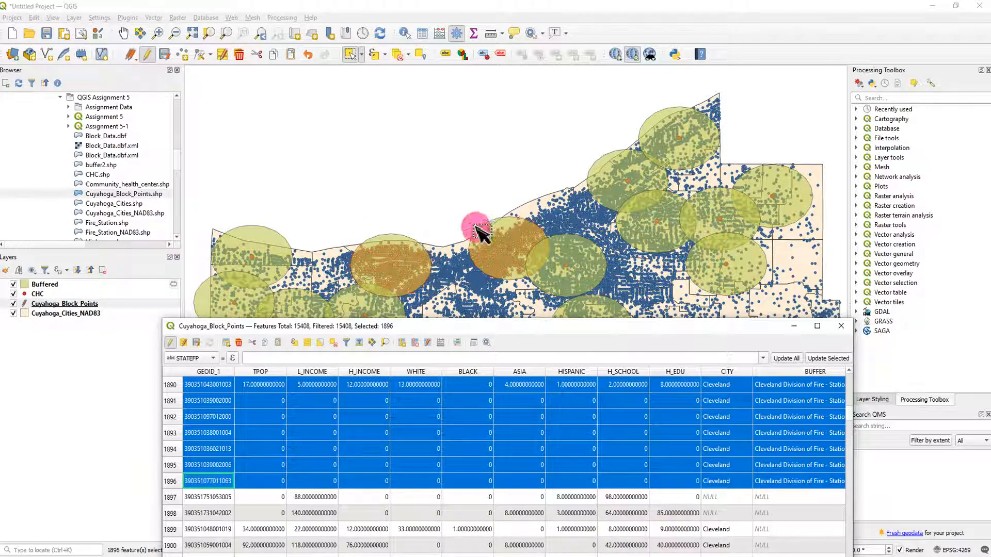
{"action": "left_click_drag", "start_coordinate": [557, 327], "coordinate": [490, 161]}
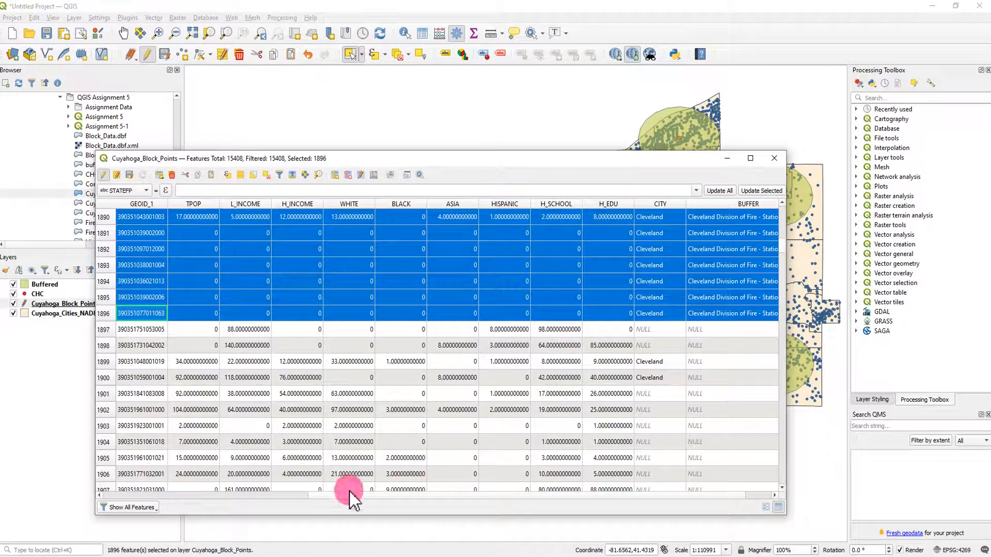
{"action": "left_click", "coordinate": [297, 497]}
{"action": "left_click_drag", "start_coordinate": [475, 498], "coordinate": [762, 499]}
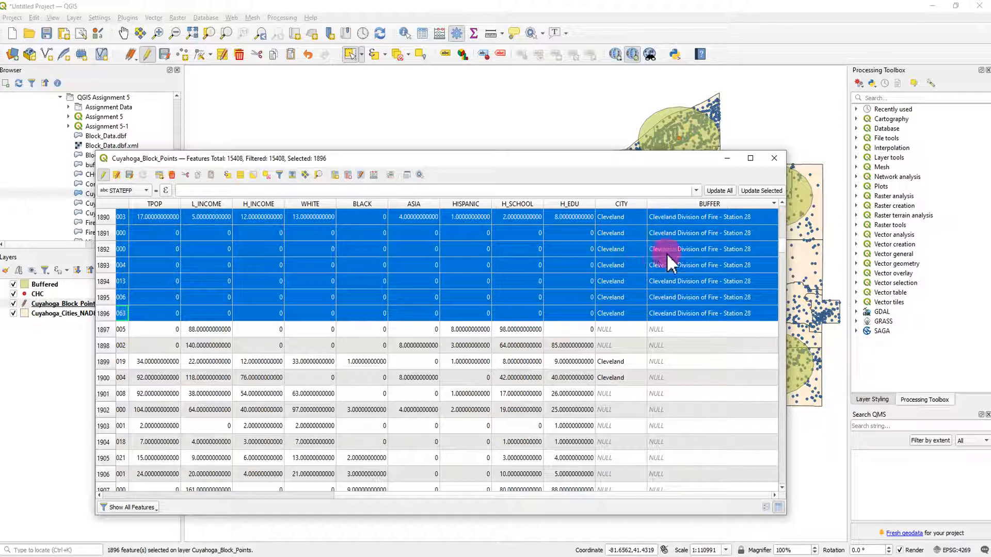
{"action": "scroll", "coordinate": [709, 287], "scroll_direction": "up", "scroll_amount": 2}
{"action": "scroll", "coordinate": [651, 326], "scroll_direction": "up", "scroll_amount": 18}
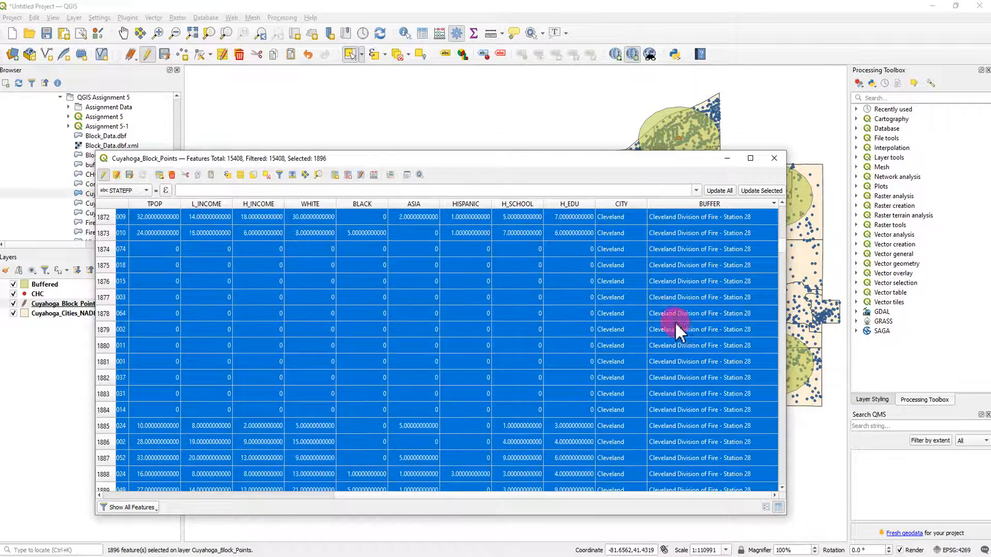
{"action": "left_click_drag", "start_coordinate": [782, 253], "coordinate": [783, 207]}
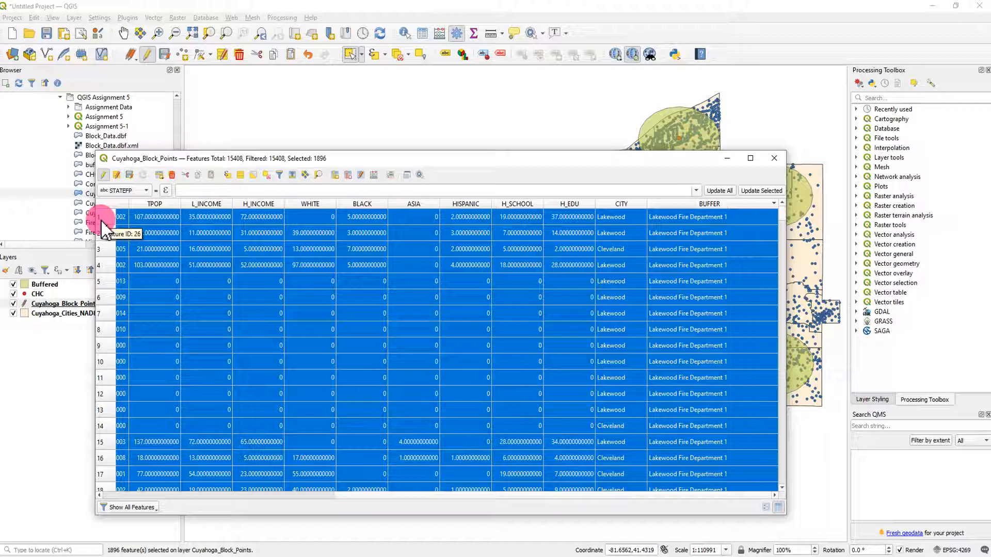
{"action": "left_click_drag", "start_coordinate": [782, 209], "coordinate": [784, 253]}
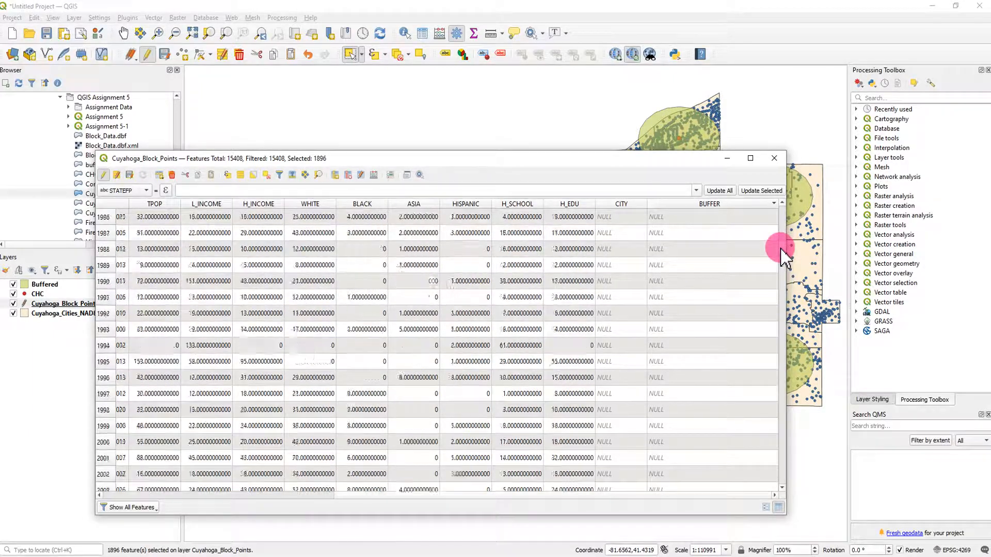
{"action": "left_click", "coordinate": [781, 252]}
{"action": "scroll", "coordinate": [780, 247], "scroll_direction": "up", "scroll_amount": 18}
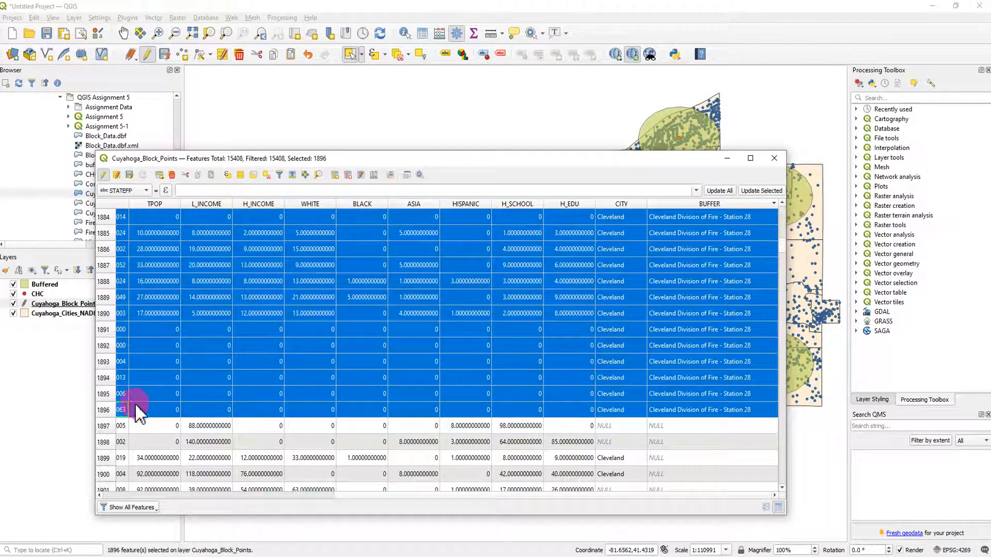
Step: Copy the selected block point records and paste them into cell A1 of a new blank Excel workbook
{"action": "left_click", "coordinate": [101, 411], "text": "shift"}
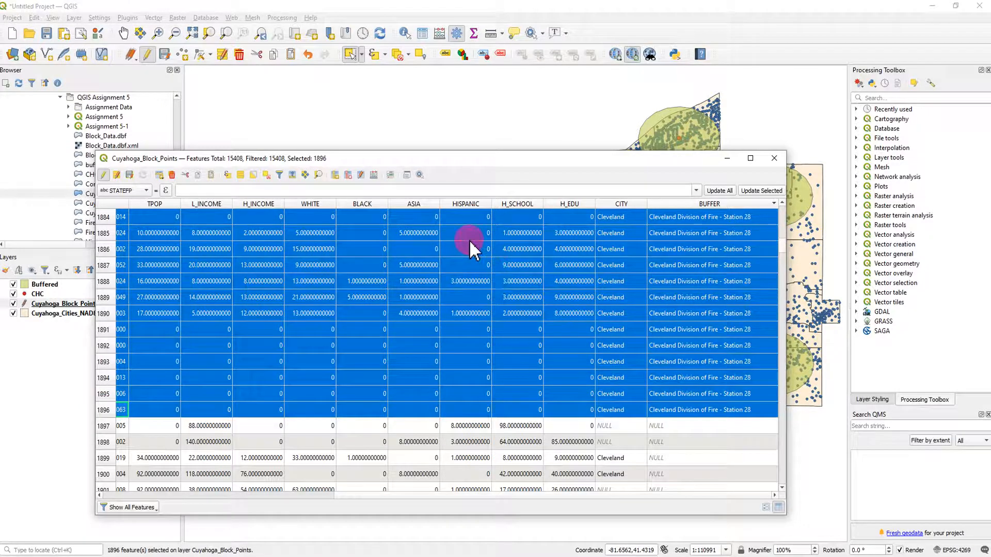
{"action": "left_click", "coordinate": [199, 178]}
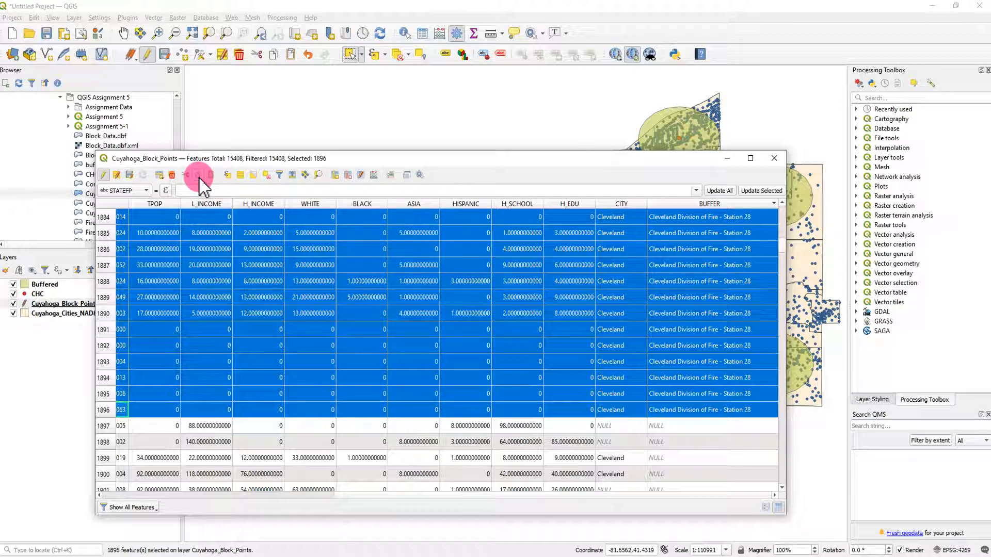
{"action": "left_click", "coordinate": [388, 556]}
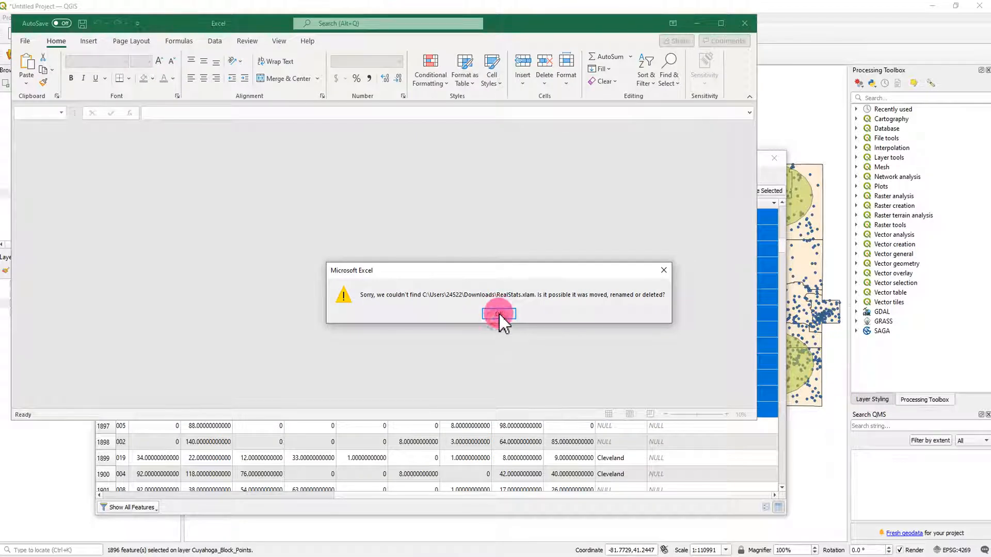
{"action": "left_click", "coordinate": [498, 314]}
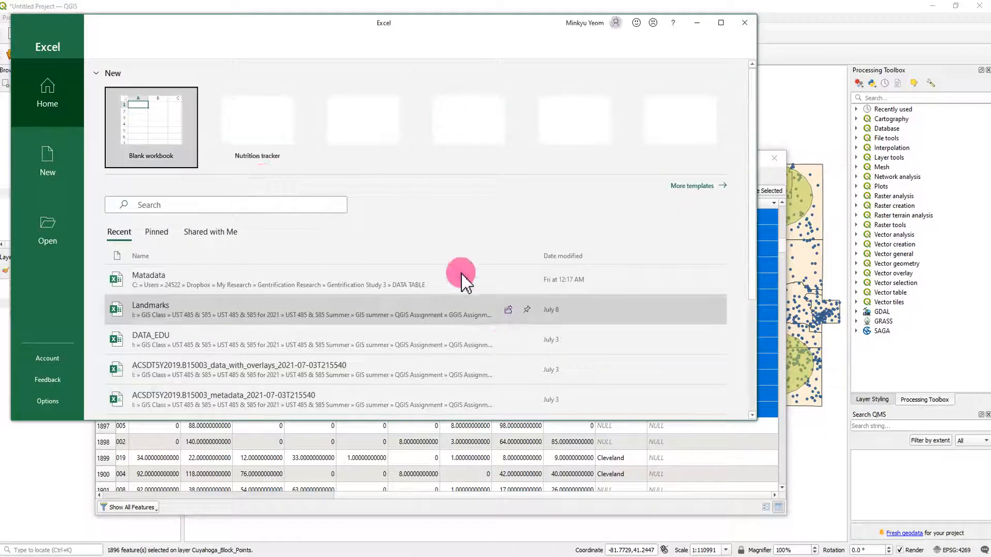
{"action": "left_click", "coordinate": [155, 130]}
{"action": "left_click", "coordinate": [42, 142]}
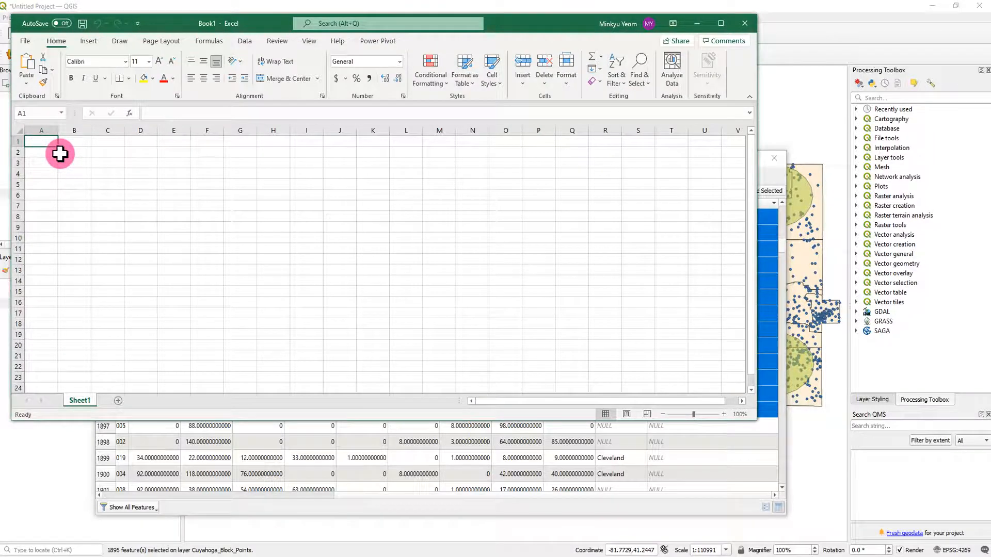
{"action": "key", "text": "ctrl+v"}
Step: Widen the workbook window, fit the pasted columns to their contents and delete the wkt_geom column
{"action": "left_click_drag", "start_coordinate": [508, 22], "coordinate": [580, 26]}
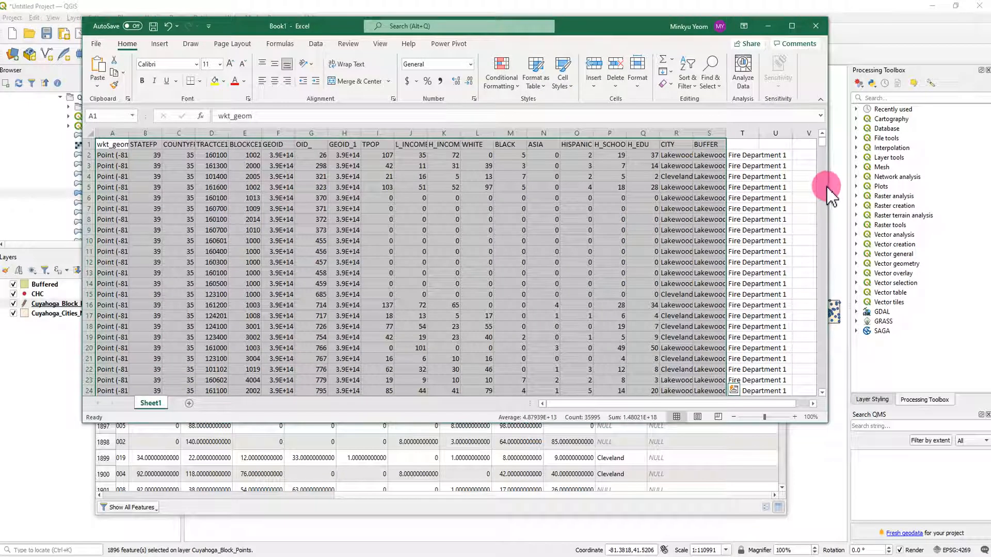
{"action": "left_click_drag", "start_coordinate": [829, 189], "coordinate": [966, 190]}
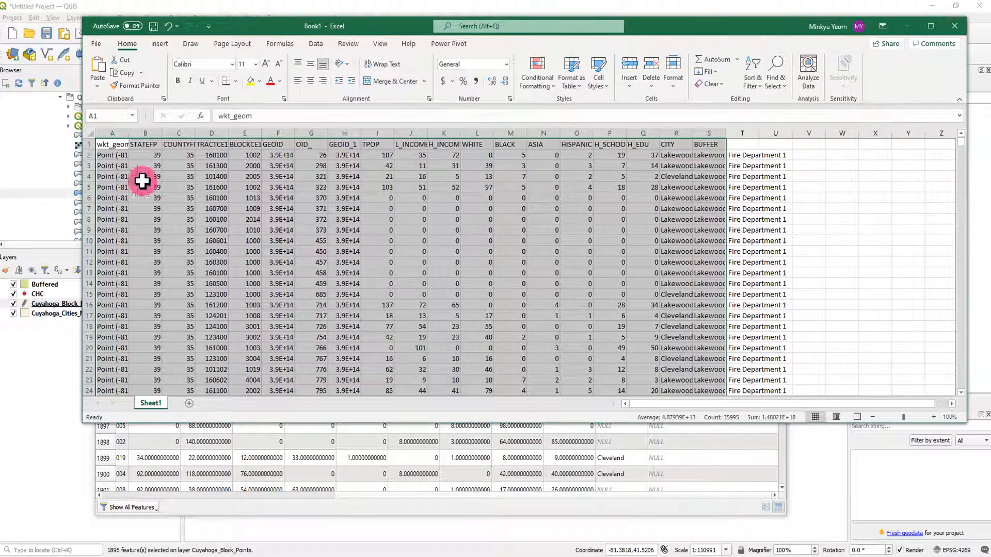
{"action": "left_click_drag", "start_coordinate": [115, 133], "coordinate": [723, 130]}
{"action": "double_click", "coordinate": [725, 132]}
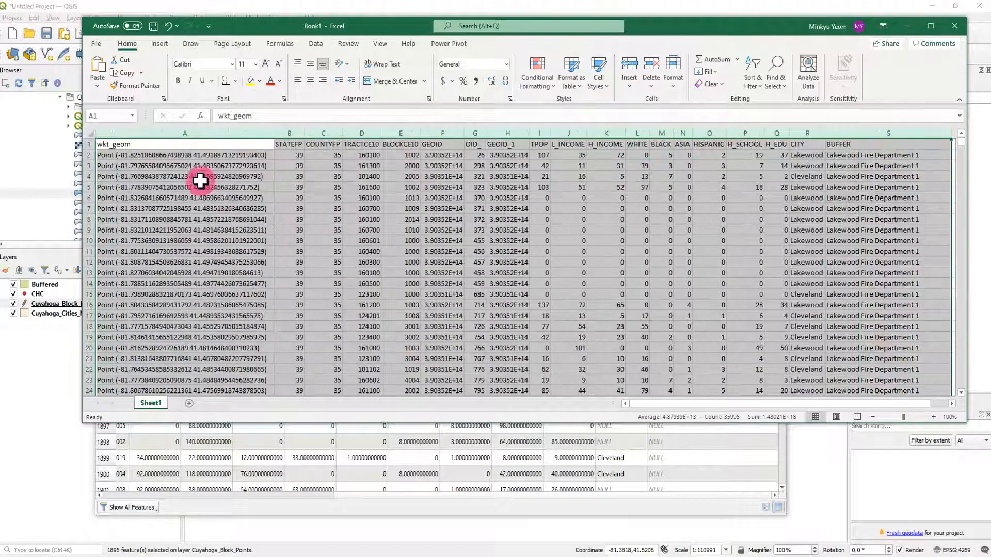
{"action": "left_click", "coordinate": [160, 133]}
{"action": "right_click", "coordinate": [159, 135]}
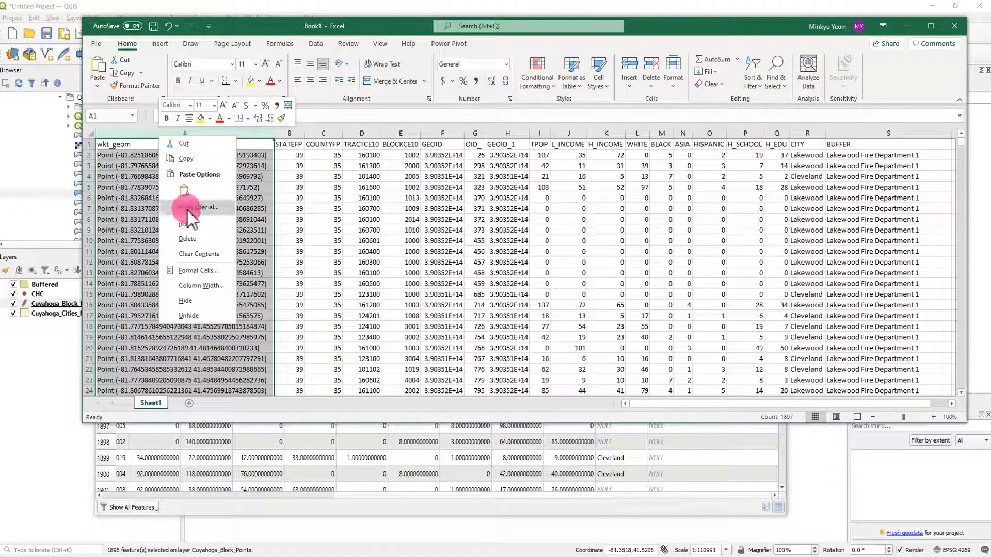
{"action": "left_click", "coordinate": [203, 240]}
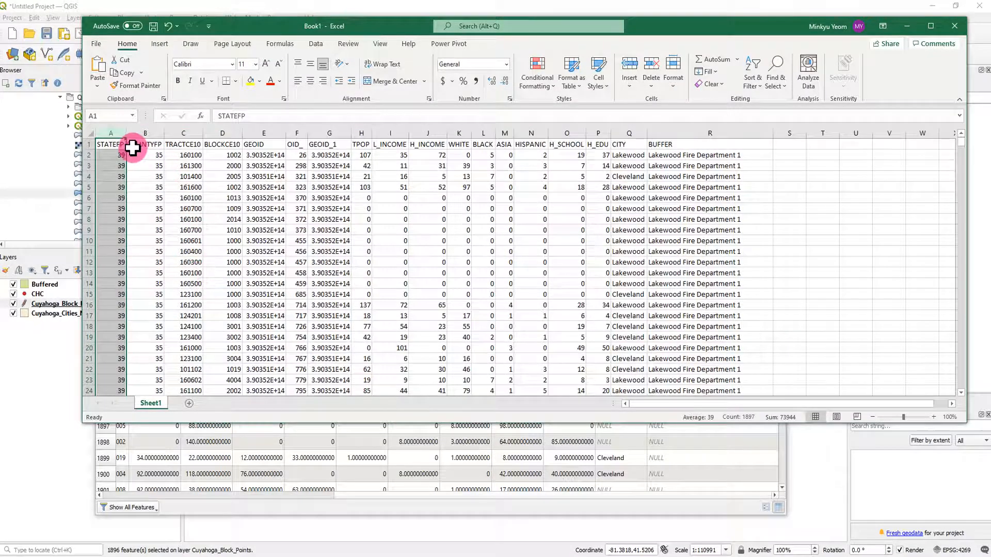
{"action": "scroll", "coordinate": [722, 283], "scroll_direction": "down", "scroll_amount": 5}
{"action": "scroll", "coordinate": [810, 305], "scroll_direction": "up", "scroll_amount": 5}
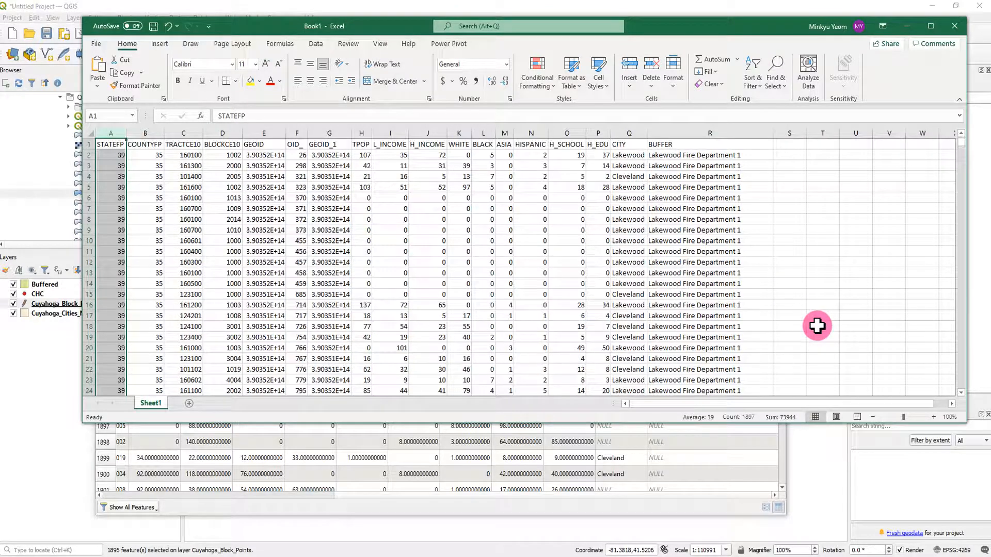
Step: Add a column headed Count after BUFFER and fill it with 1 for every record
{"action": "left_click", "coordinate": [792, 148]}
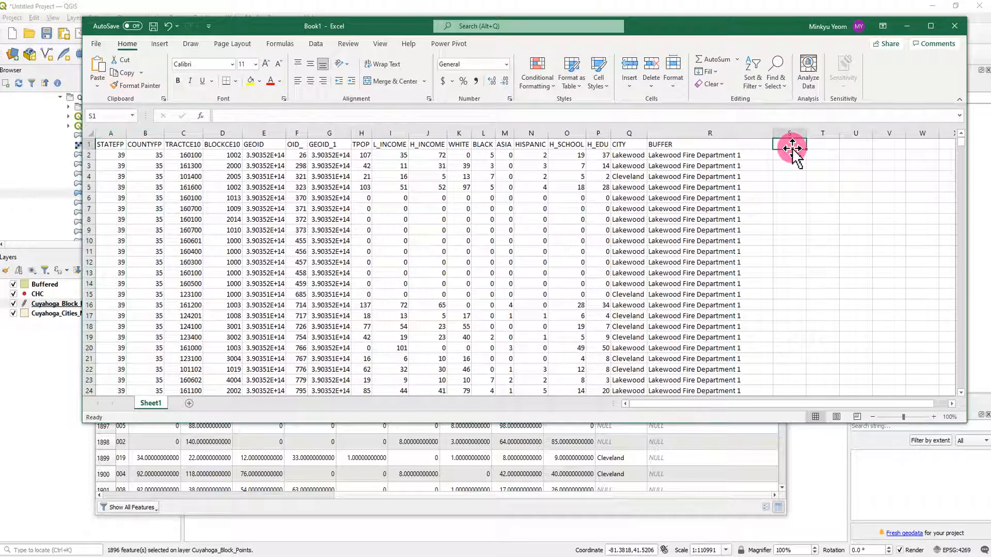
{"action": "type", "text": "C"}
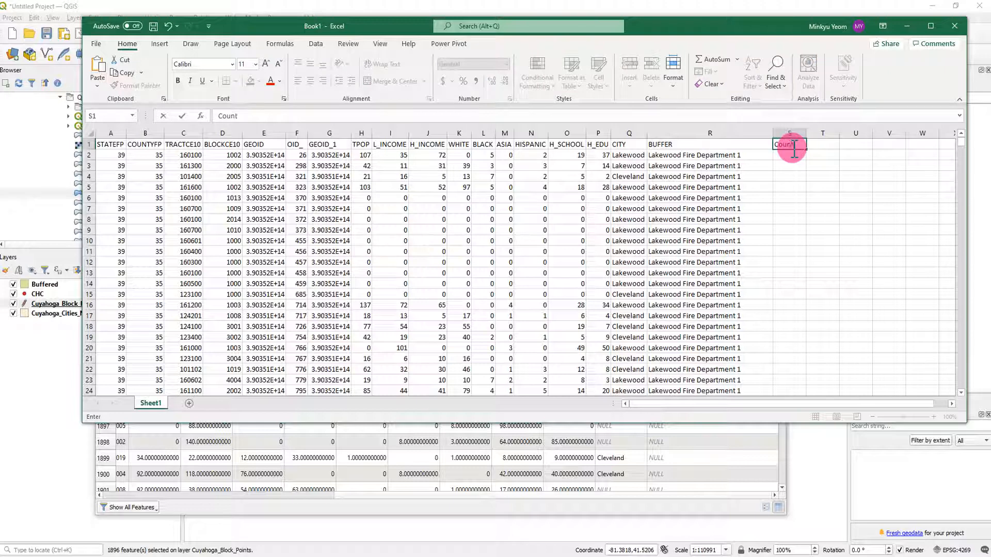
{"action": "type", "text": "ount"}
{"action": "key", "text": "Return"}
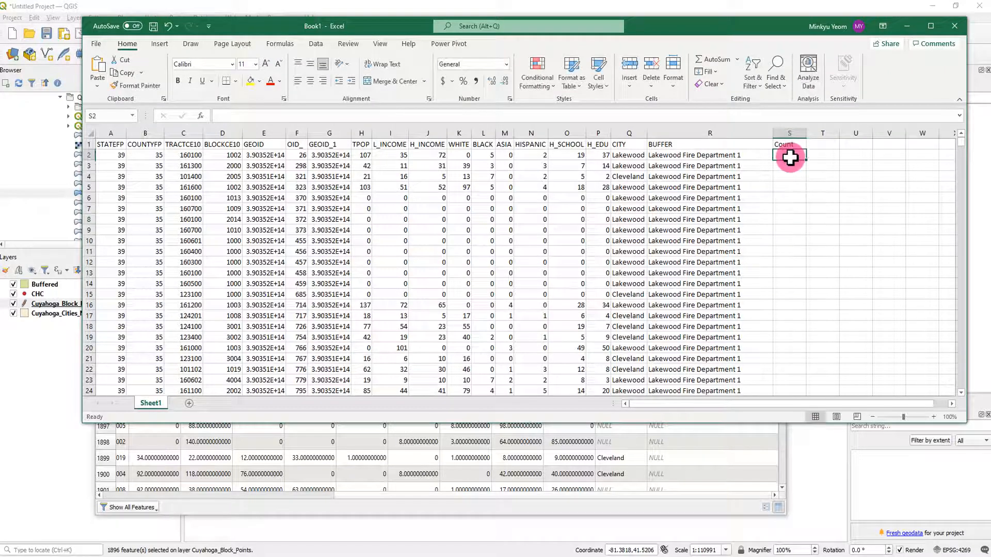
{"action": "type", "text": "1"}
{"action": "key", "text": "Return"}
{"action": "type", "text": "1"}
{"action": "key", "text": "Return"}
{"action": "left_click_drag", "start_coordinate": [790, 157], "coordinate": [808, 173]}
{"action": "double_click", "coordinate": [807, 173]}
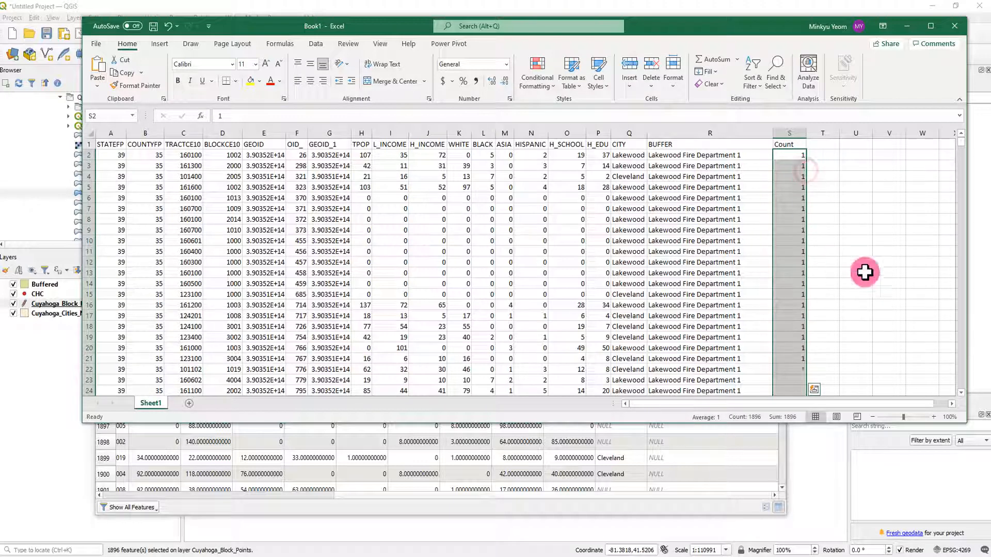
{"action": "mouse_move", "coordinate": [962, 144]}
{"action": "left_mouse_down"}
{"action": "mouse_move", "coordinate": [983, 428]}
{"action": "mouse_move", "coordinate": [958, 261]}
{"action": "mouse_move", "coordinate": [955, 177]}
{"action": "mouse_move", "coordinate": [970, 133]}
{"action": "left_mouse_up"}
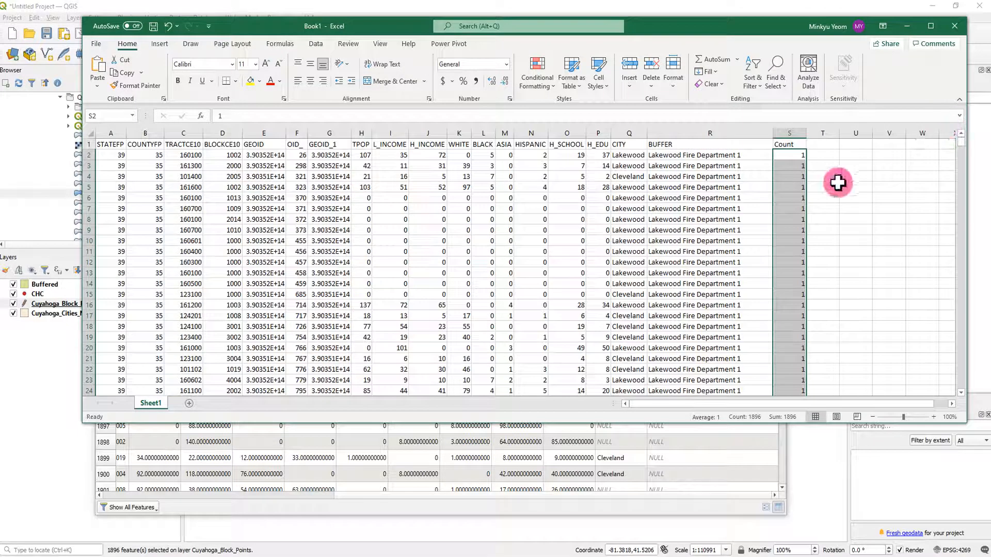
{"action": "left_click", "coordinate": [835, 189]}
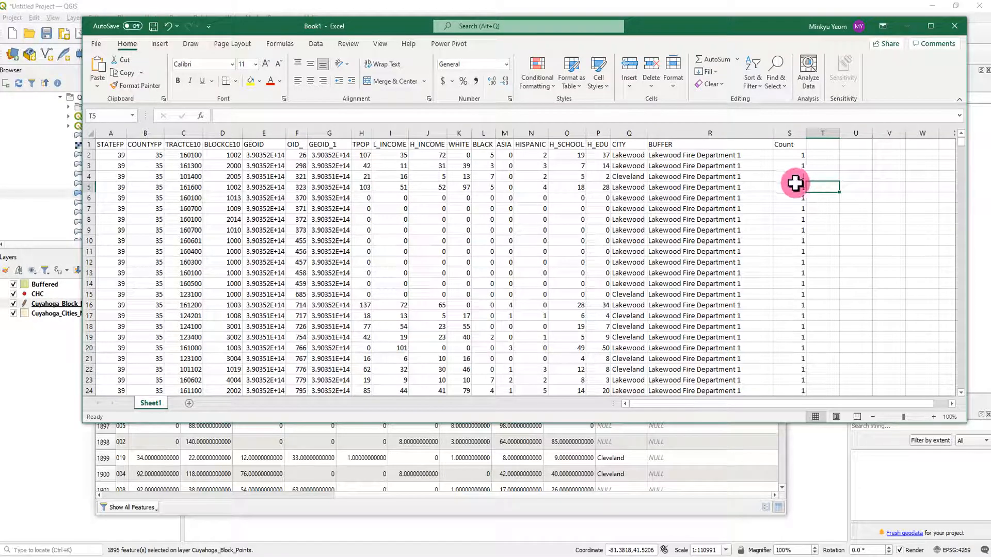
Step: Insert a PivotTable in a new worksheet from all rows of the TPOP through Count columns
{"action": "left_click_drag", "start_coordinate": [365, 129], "coordinate": [785, 129]}
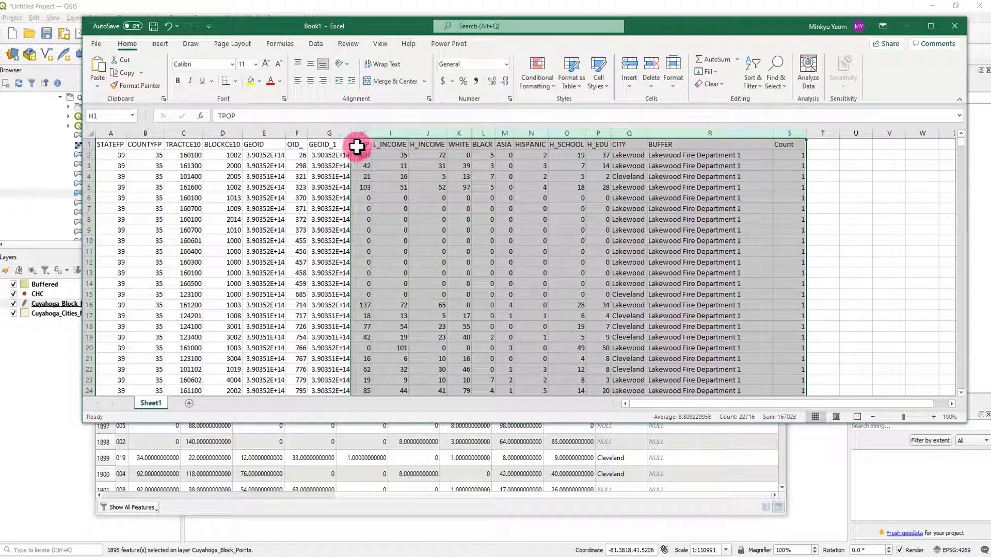
{"action": "left_click", "coordinate": [361, 146]}
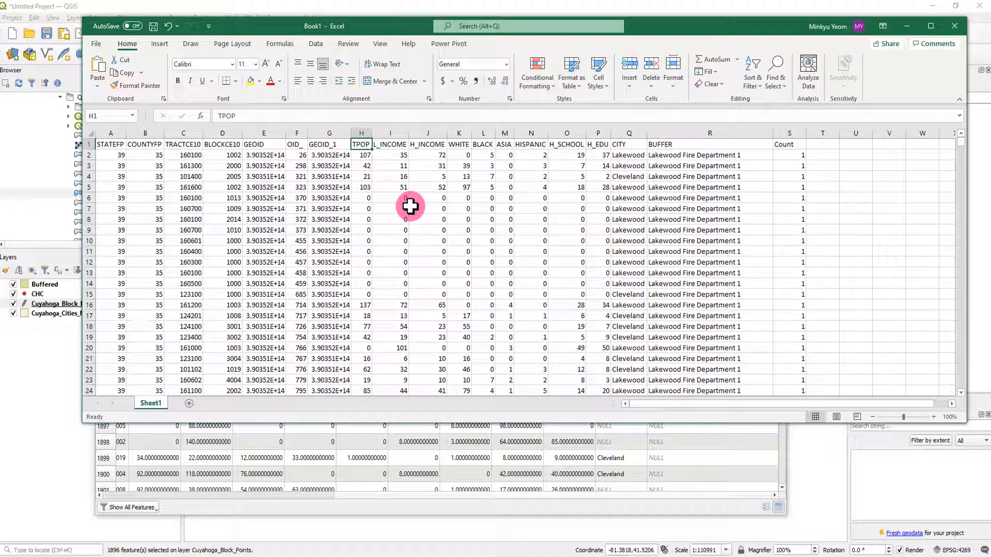
{"action": "key", "text": "ctrl+shift+Right"}
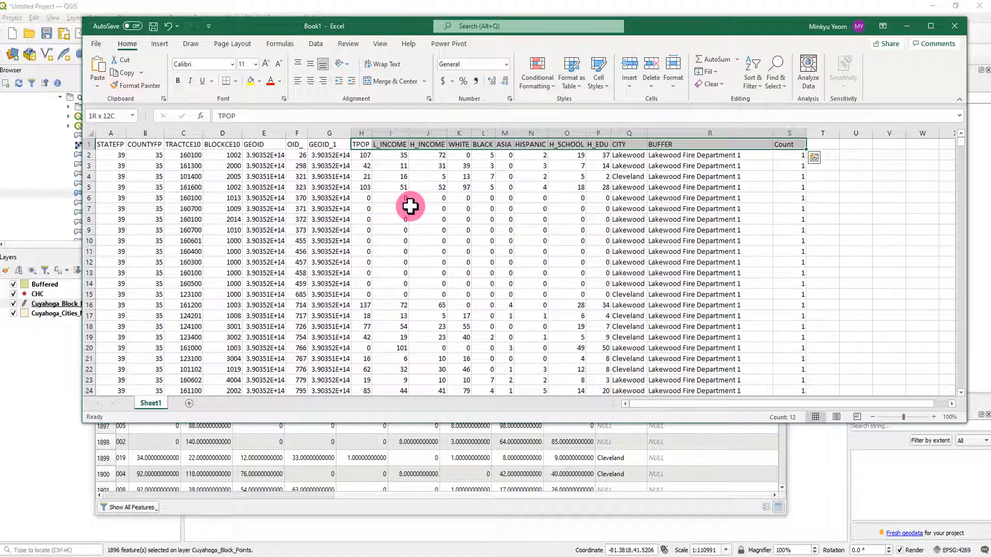
{"action": "key", "text": "ctrl+shift+Down"}
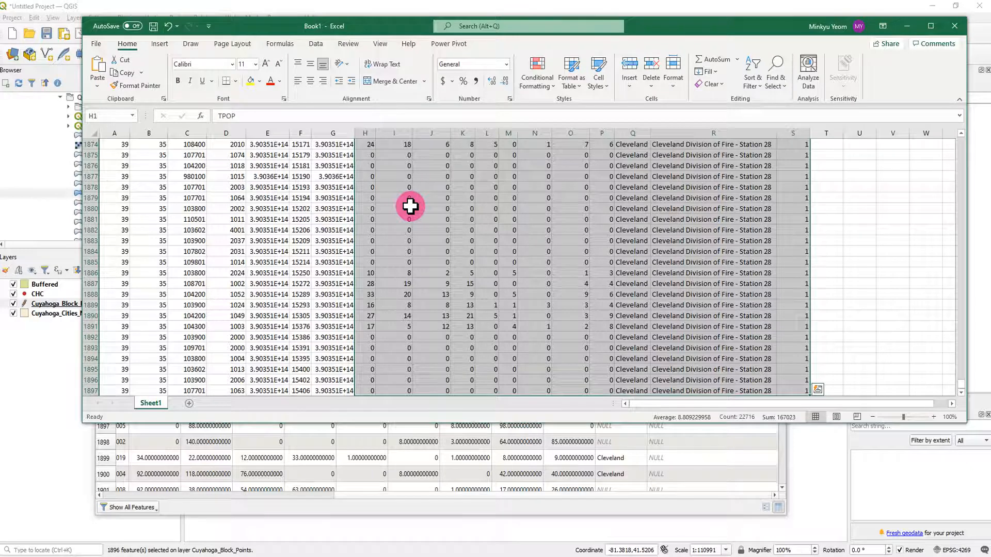
{"action": "scroll", "coordinate": [563, 300], "scroll_direction": "up", "scroll_amount": 4}
{"action": "scroll", "coordinate": [564, 301], "scroll_direction": "up", "scroll_amount": 4}
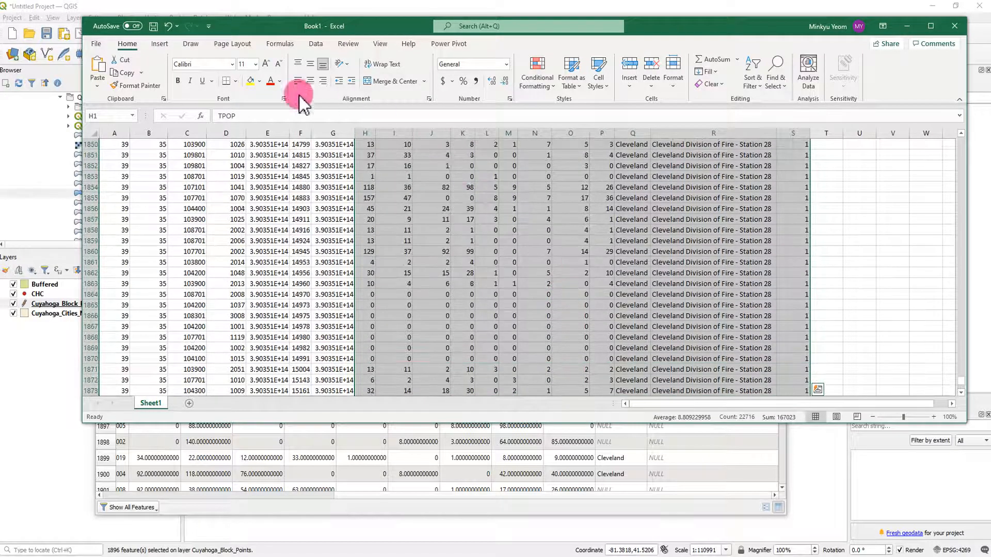
{"action": "left_click", "coordinate": [159, 45]}
{"action": "left_click", "coordinate": [102, 67]}
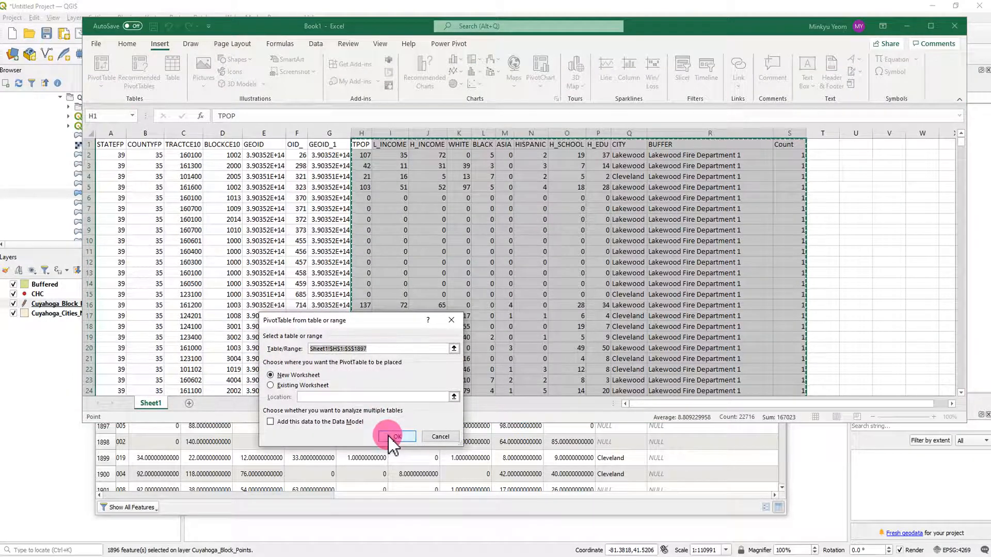
{"action": "left_click", "coordinate": [395, 438]}
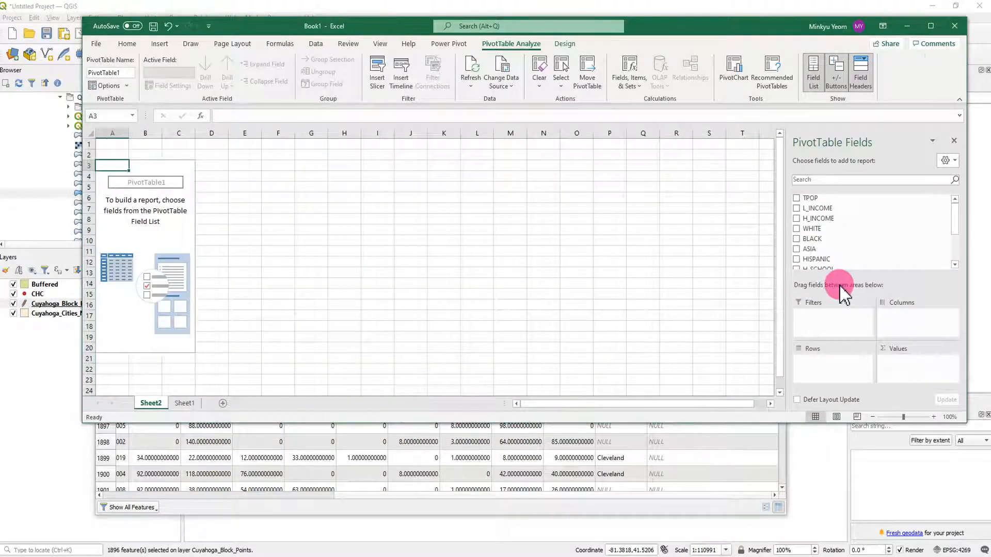
Step: Add sums of TPOP, L_INCOME, H_INCOME, WHITE, BLACK, ASIA, HISPANIC and H_EDU to the PivotTable, with CITY as rows
{"action": "left_click", "coordinate": [797, 198]}
{"action": "left_click", "coordinate": [796, 209]}
{"action": "left_click", "coordinate": [796, 218]}
{"action": "left_click", "coordinate": [796, 229]}
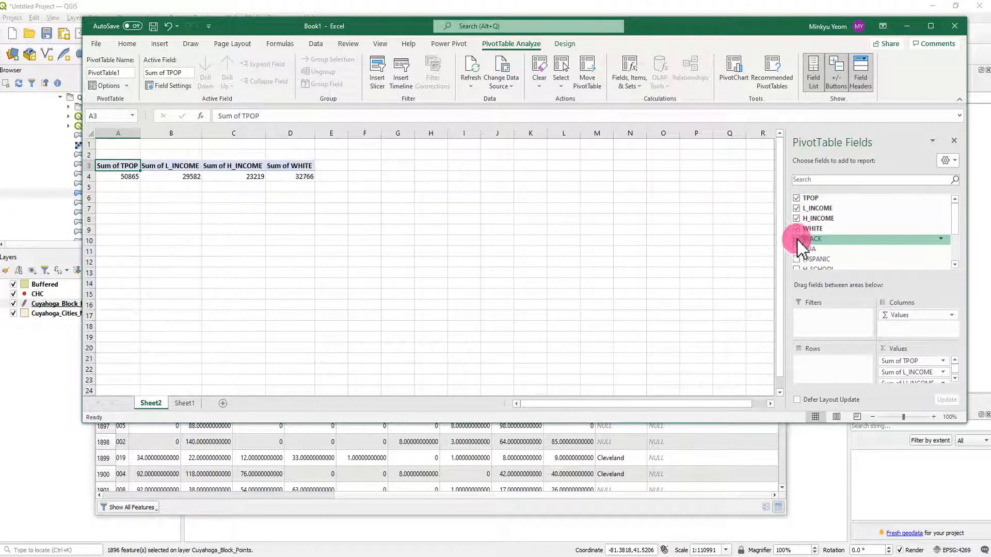
{"action": "left_click", "coordinate": [796, 239]}
{"action": "left_click", "coordinate": [796, 249]}
{"action": "left_click", "coordinate": [796, 259]}
{"action": "scroll", "coordinate": [807, 248], "scroll_direction": "down", "scroll_amount": 1}
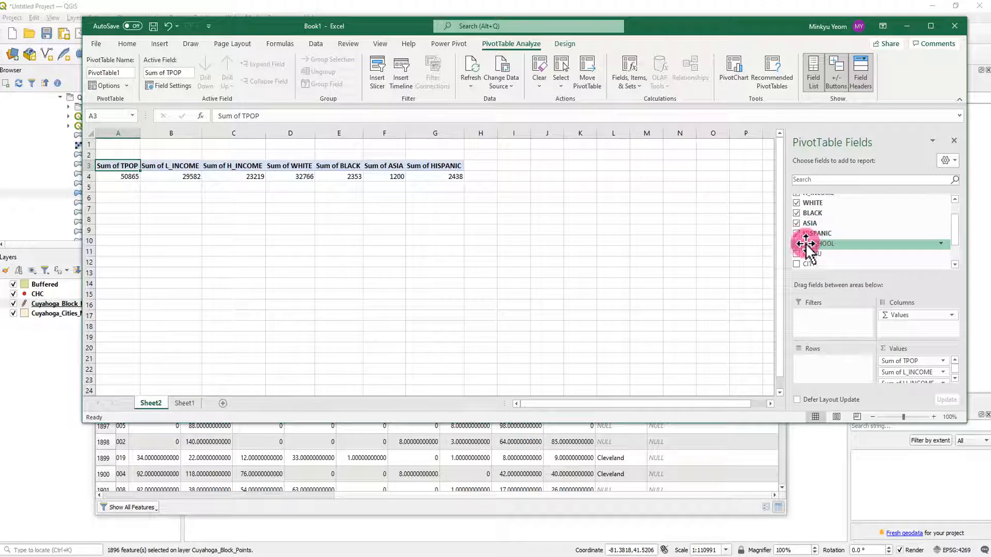
{"action": "left_click", "coordinate": [796, 254]}
{"action": "left_click", "coordinate": [796, 264]}
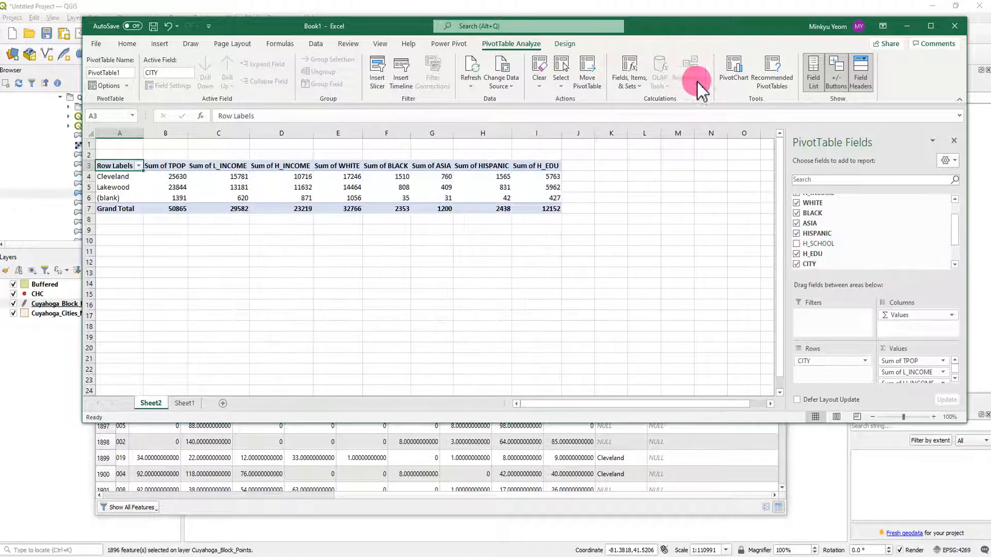
Step: Maximize the workbook window and add BUFFER beneath CITY as PivotTable rows, plus the sum of Count as a value
{"action": "double_click", "coordinate": [689, 29]}
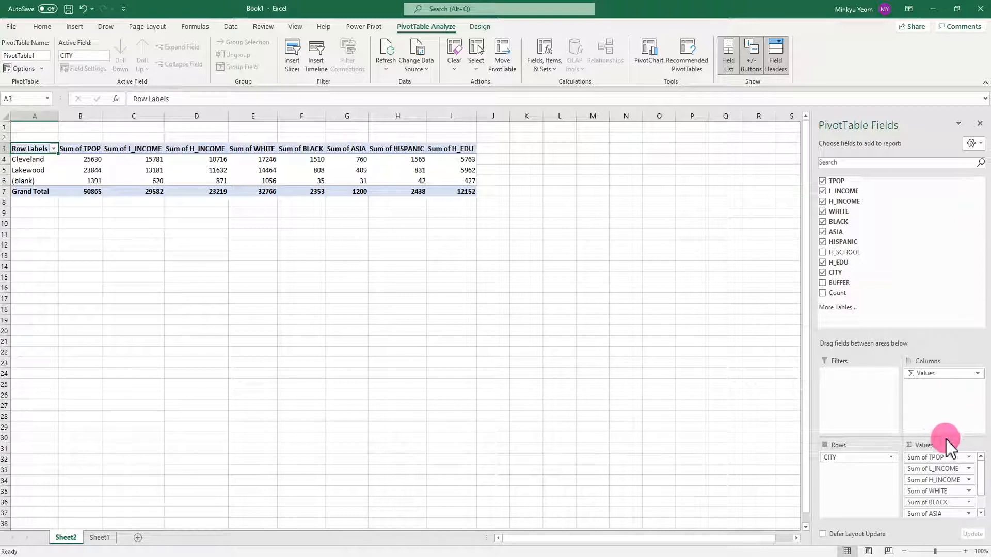
{"action": "scroll", "coordinate": [970, 503], "scroll_direction": "down", "scroll_amount": 2}
{"action": "scroll", "coordinate": [980, 493], "scroll_direction": "up", "scroll_amount": 2}
{"action": "left_click_drag", "start_coordinate": [982, 467], "coordinate": [984, 508]}
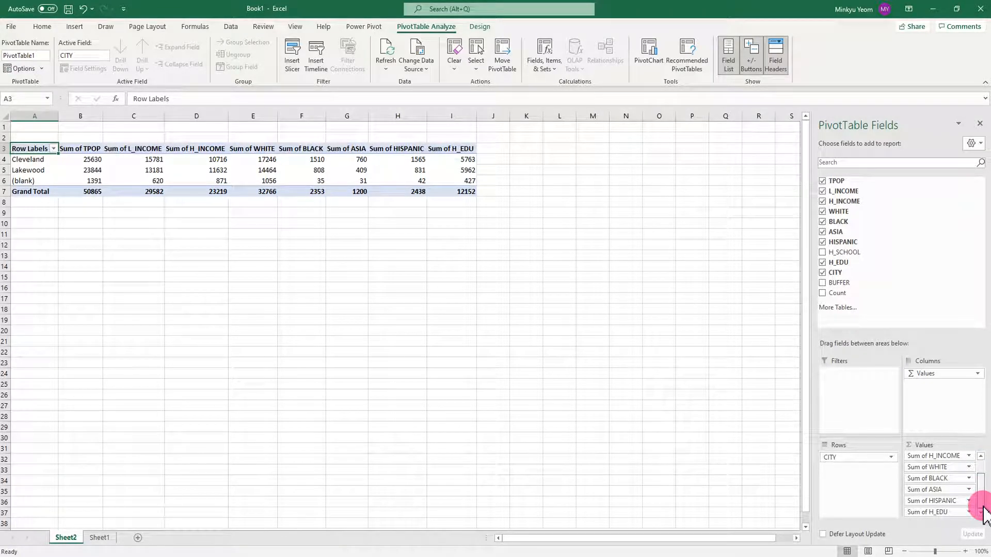
{"action": "left_click", "coordinate": [101, 538]}
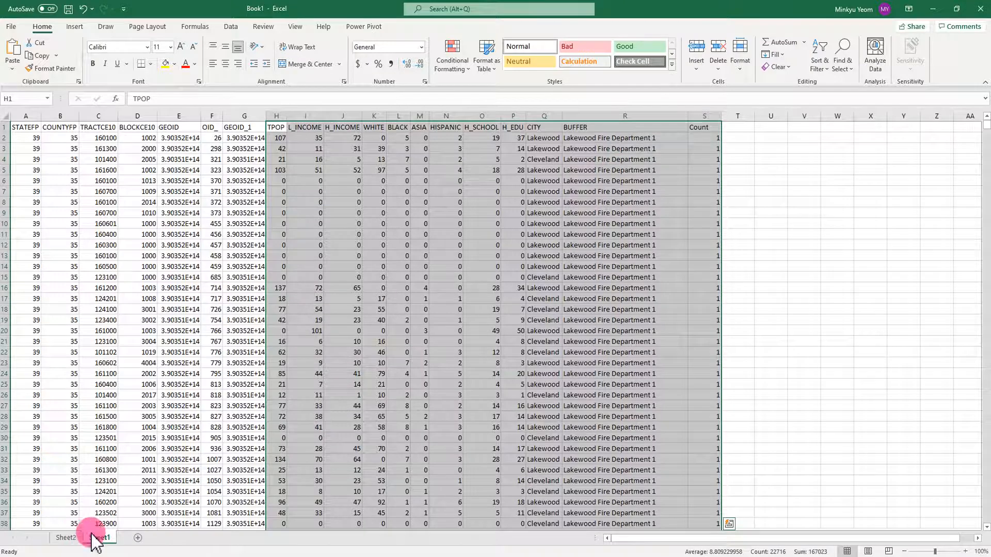
{"action": "left_click", "coordinate": [66, 538]}
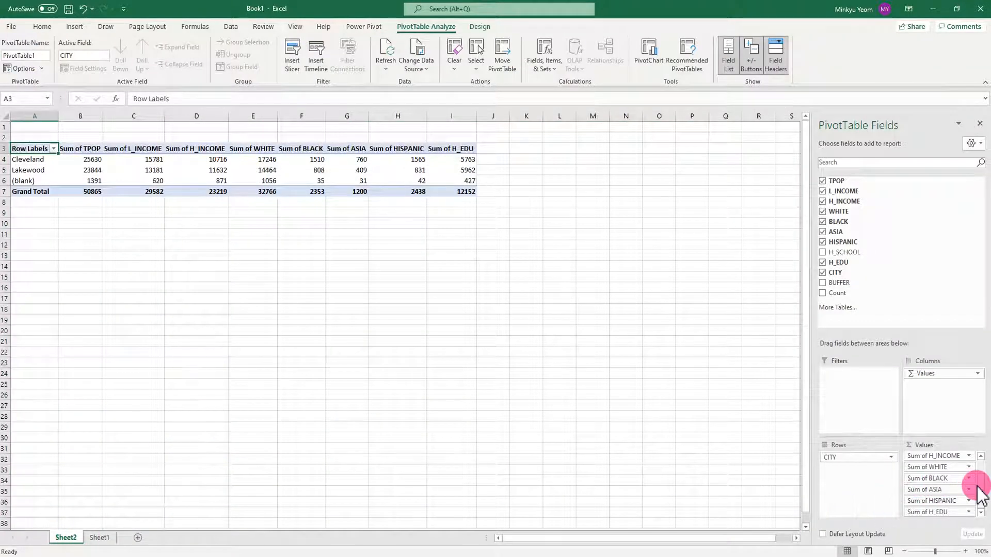
{"action": "scroll", "coordinate": [984, 495], "scroll_direction": "up", "scroll_amount": 2}
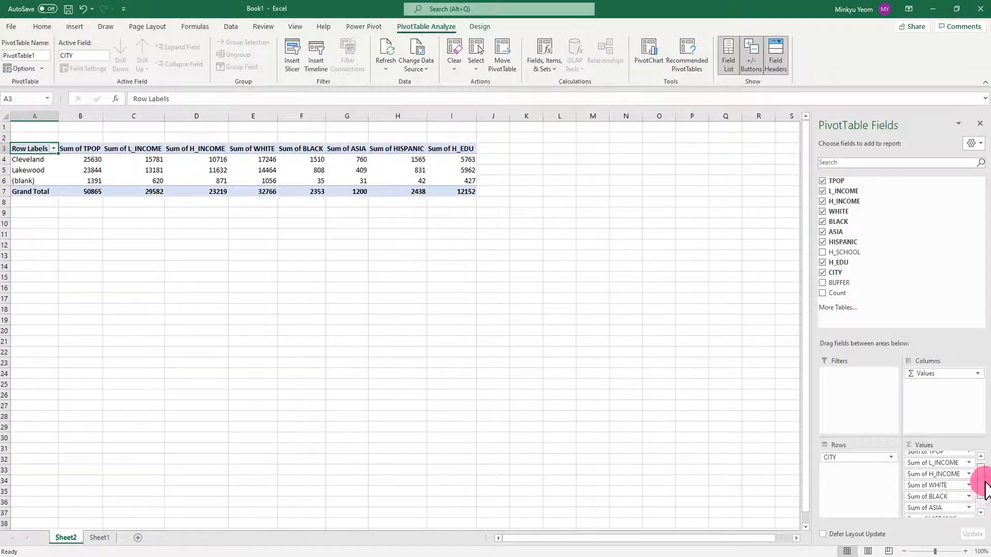
{"action": "scroll", "coordinate": [985, 496], "scroll_direction": "down", "scroll_amount": 2}
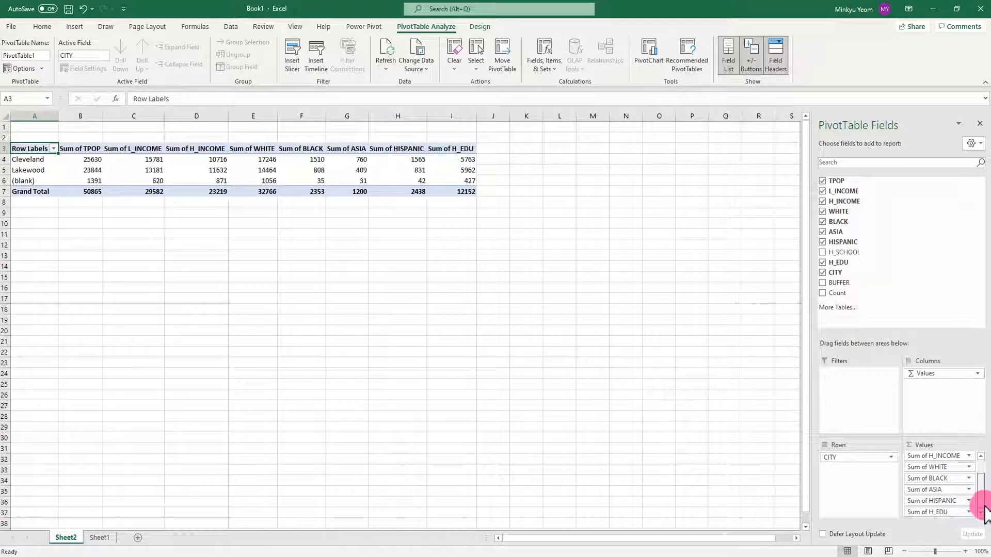
{"action": "left_click", "coordinate": [823, 283]}
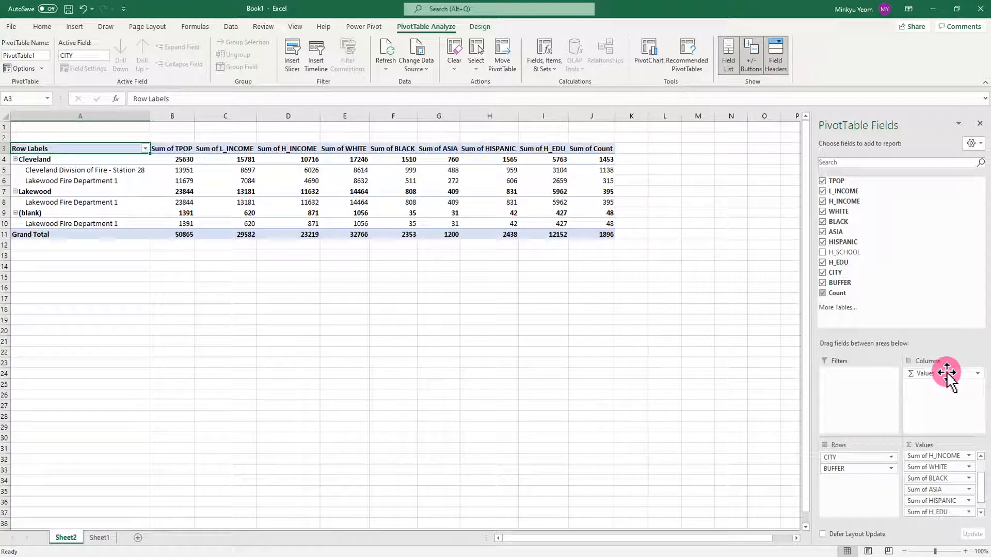
Step: Remove the income, race, HISPANIC, H_EDU and TPOP sums from the PivotTable, and re-add TPOP after Count
{"action": "left_click", "coordinate": [822, 191]}
{"action": "left_click", "coordinate": [823, 201]}
{"action": "left_click", "coordinate": [823, 211]}
{"action": "left_click", "coordinate": [822, 221]}
{"action": "left_click", "coordinate": [823, 231]}
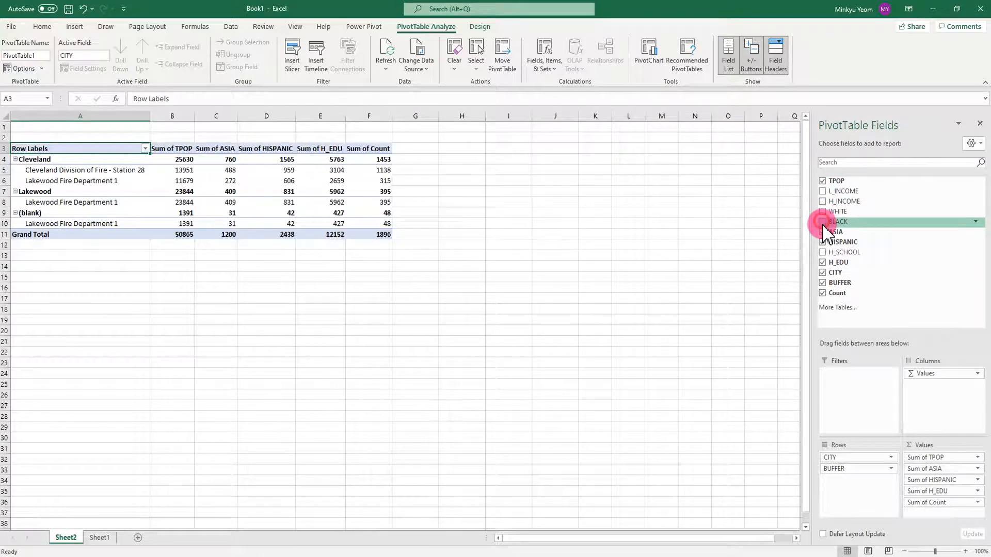
{"action": "left_click", "coordinate": [822, 242]}
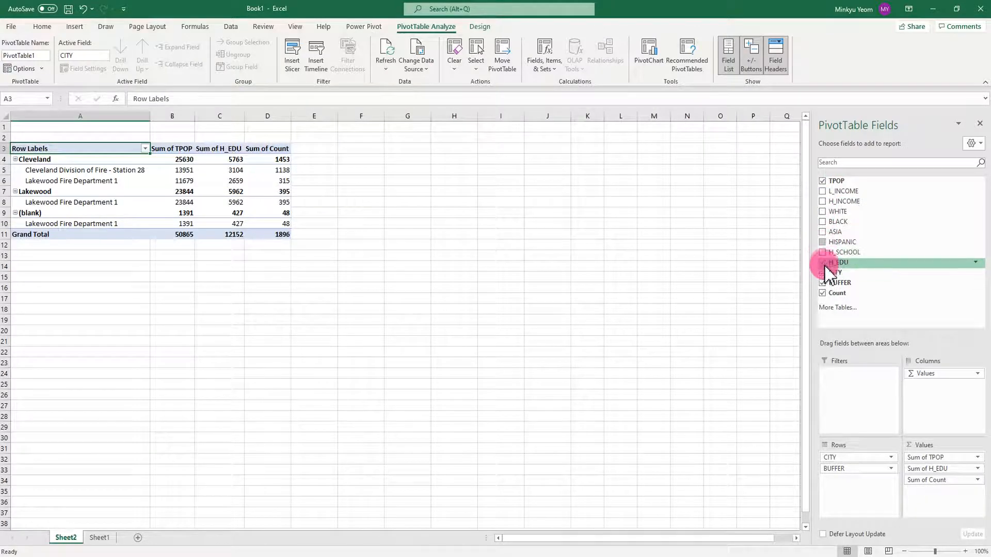
{"action": "left_click", "coordinate": [823, 262]}
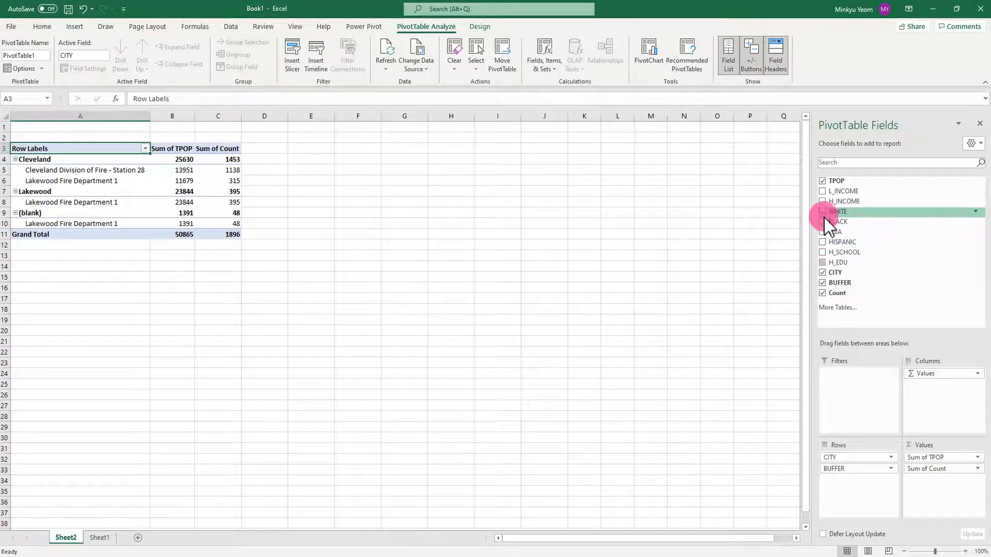
{"action": "left_click", "coordinate": [823, 181]}
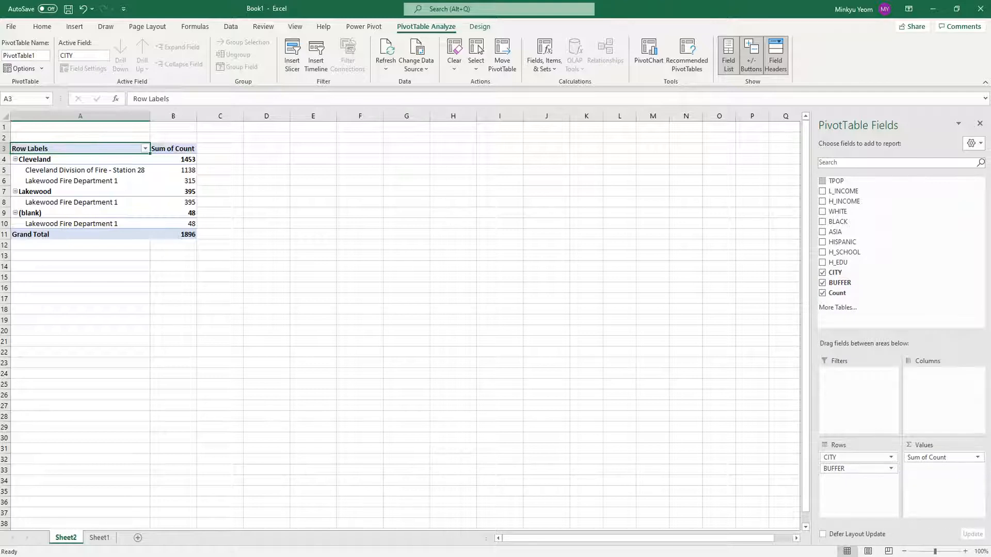
{"action": "left_click", "coordinate": [822, 181]}
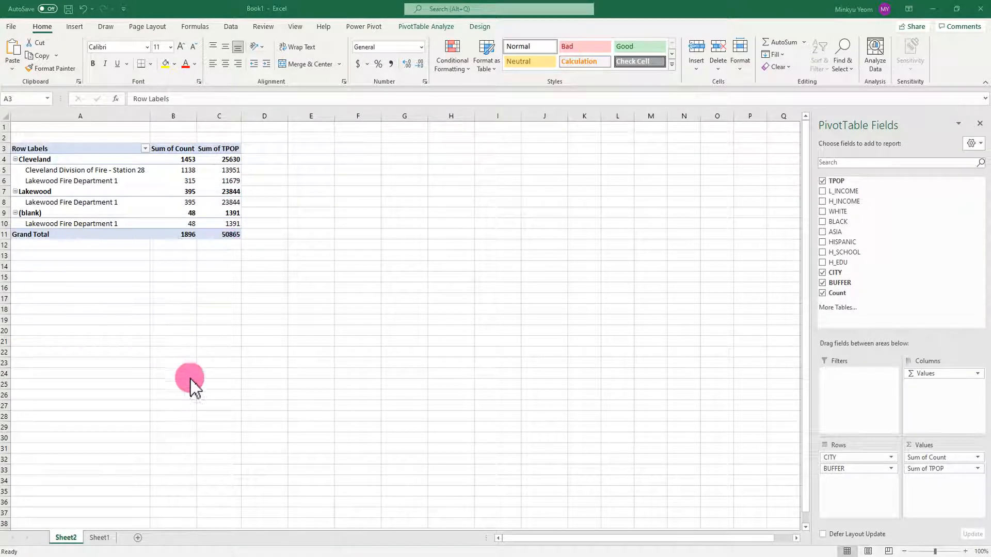
Step: Clear the TPOP total in cell H1898 of Sheet1 and return to the first records
{"action": "left_click", "coordinate": [100, 537]}
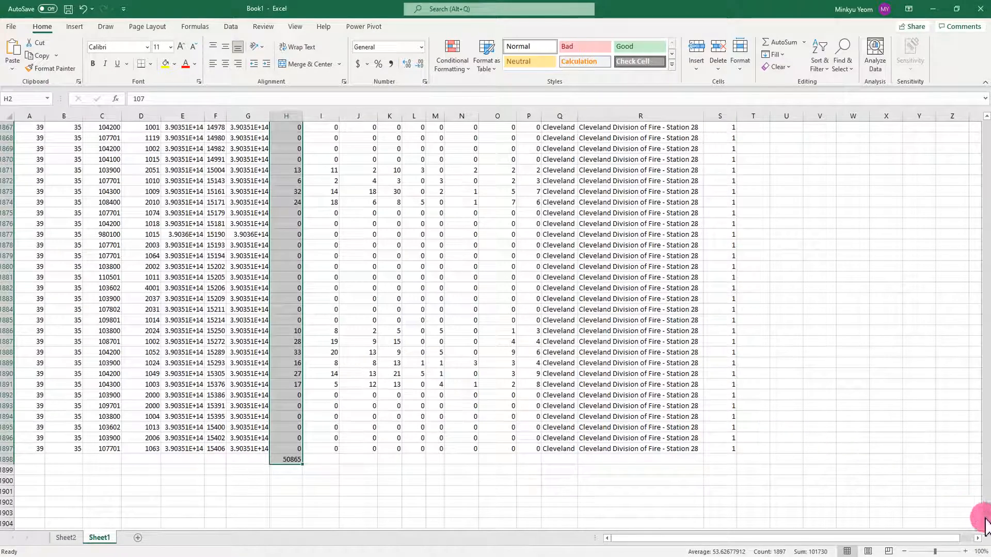
{"action": "left_click_drag", "start_coordinate": [980, 465], "coordinate": [986, 114]}
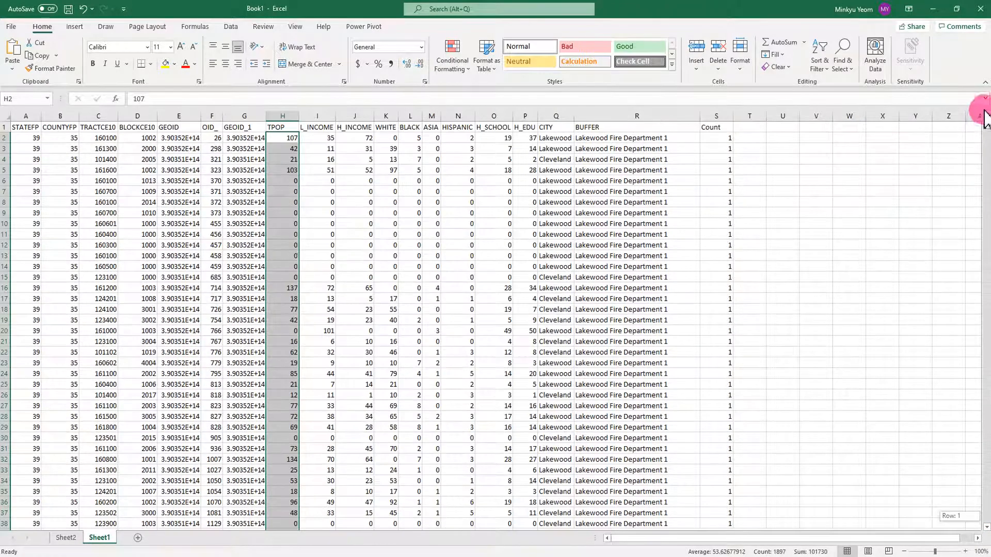
{"action": "left_click", "coordinate": [290, 138]}
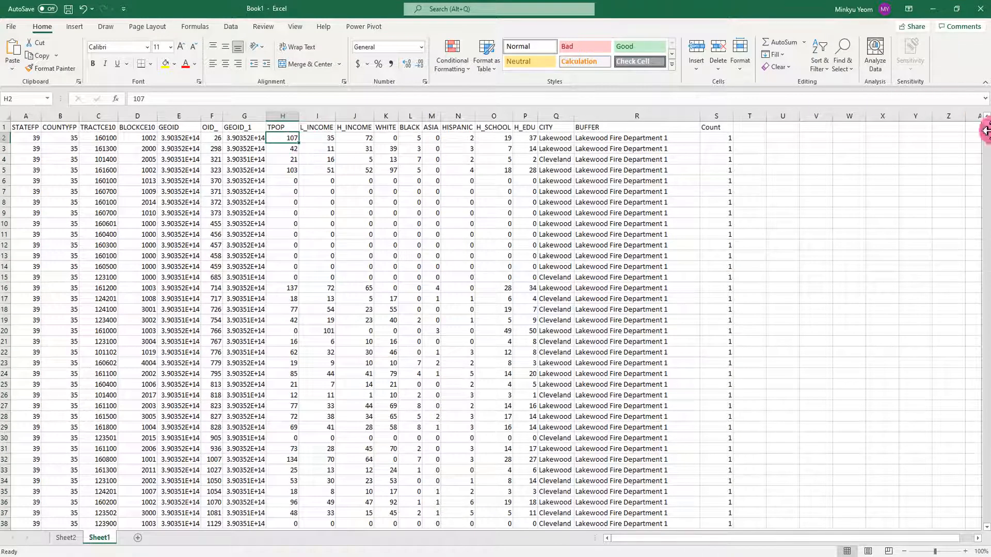
{"action": "left_click_drag", "start_coordinate": [986, 131], "coordinate": [976, 550]}
{"action": "left_click", "coordinate": [287, 523]}
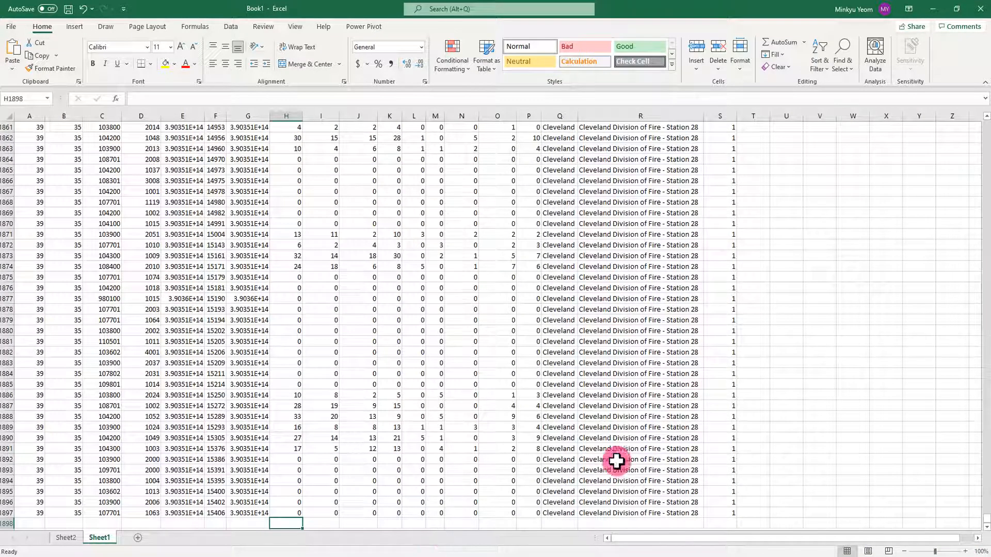
{"action": "left_click", "coordinate": [852, 437]}
{"action": "left_click_drag", "start_coordinate": [986, 526], "coordinate": [983, 116]}
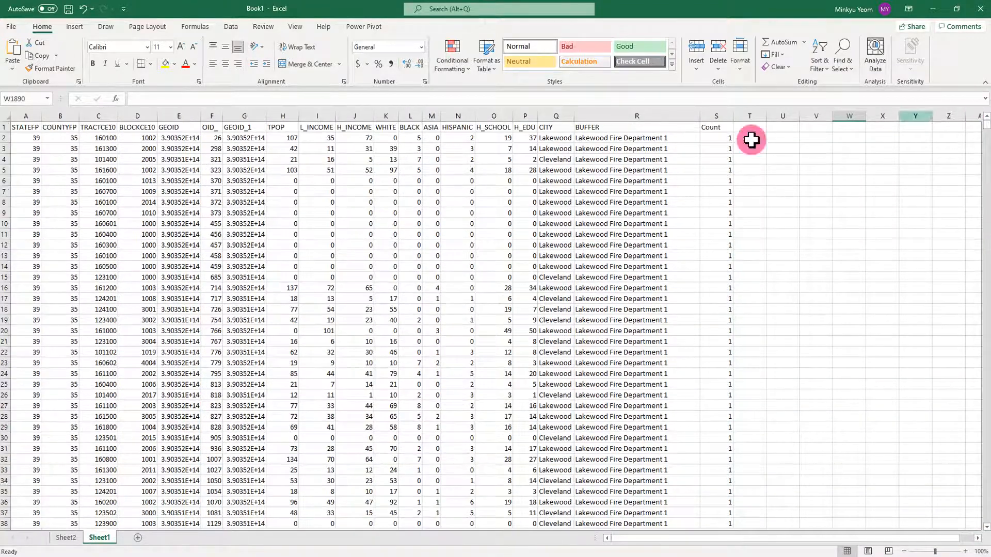
Step: Total all TPOP records from H2 to H1897 with AutoSum in cell H1898 and inspect its formula
{"action": "left_click", "coordinate": [283, 137]}
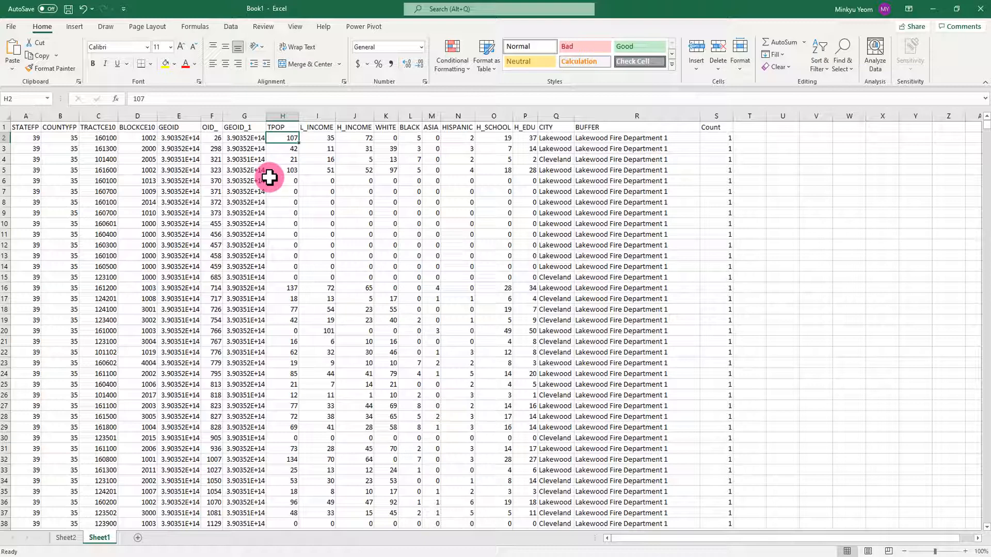
{"action": "key", "text": "ctrl+shift+Down"}
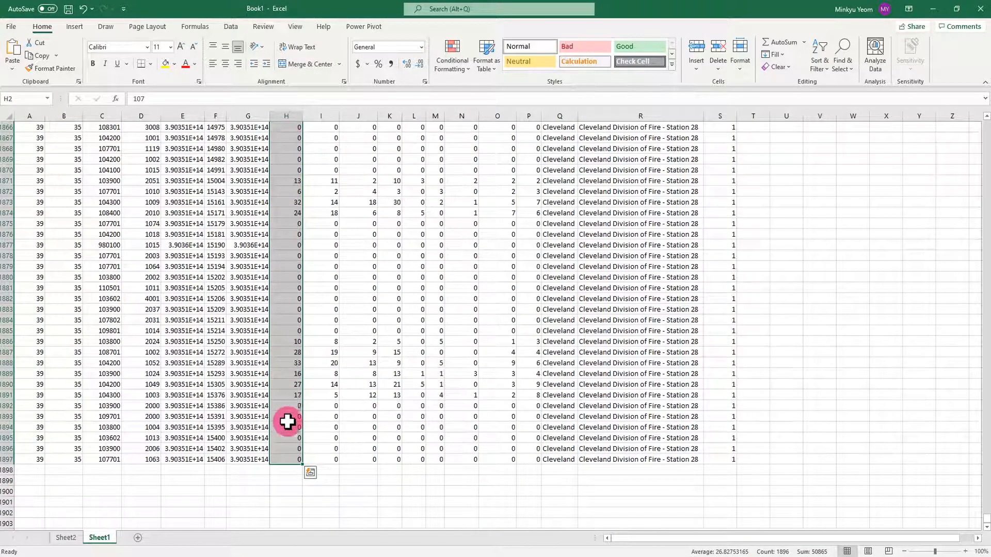
{"action": "left_click", "coordinate": [786, 42]}
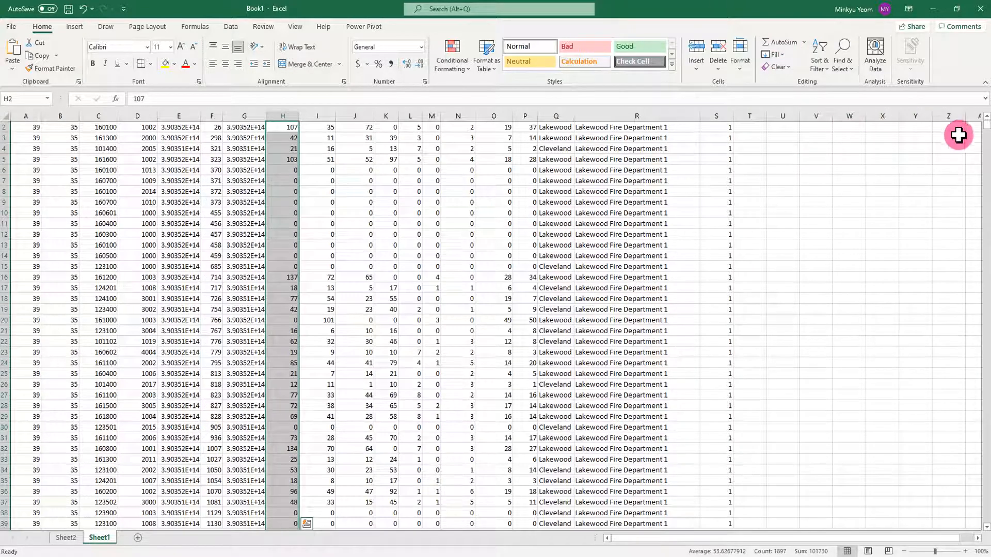
{"action": "left_click_drag", "start_coordinate": [986, 130], "coordinate": [983, 532]}
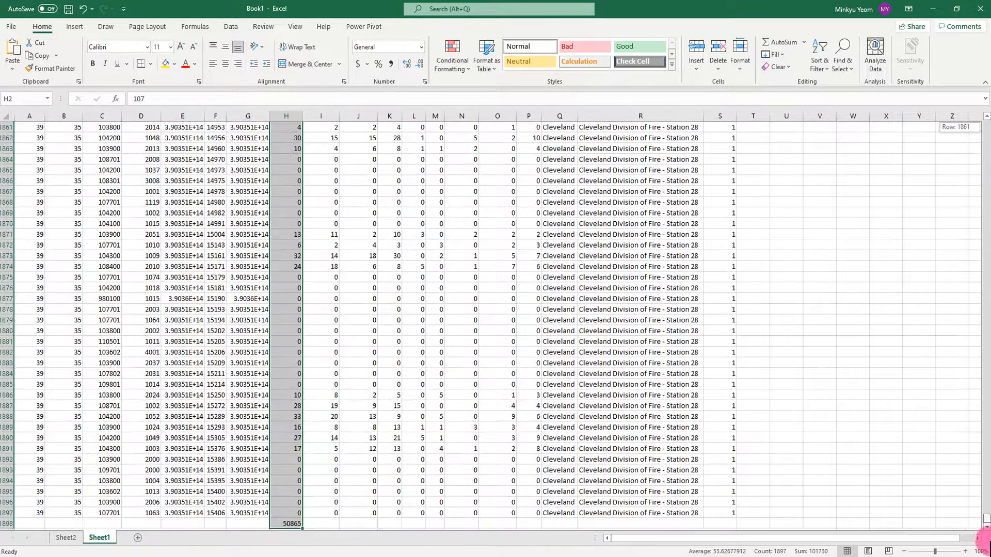
{"action": "scroll", "coordinate": [426, 490], "scroll_direction": "down", "scroll_amount": 1}
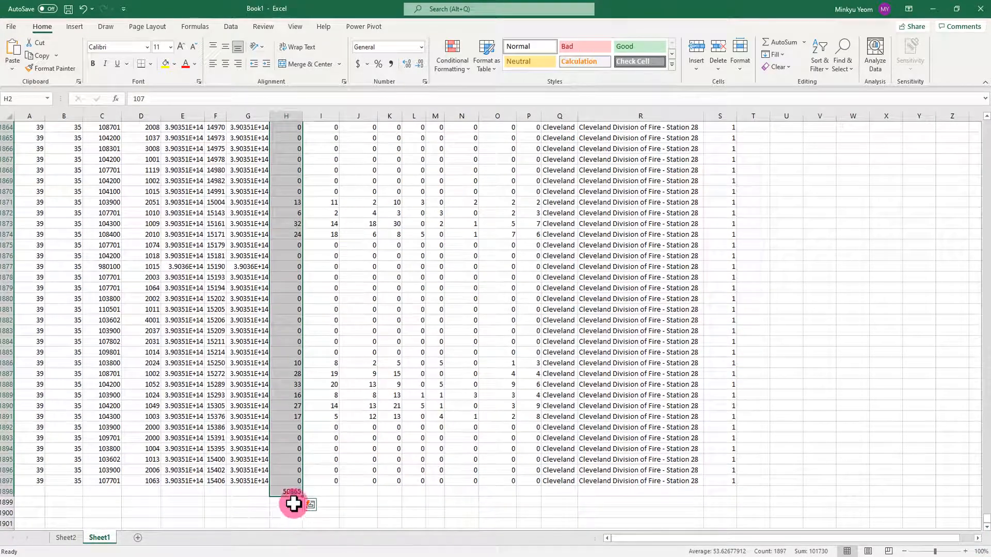
{"action": "left_click", "coordinate": [295, 492]}
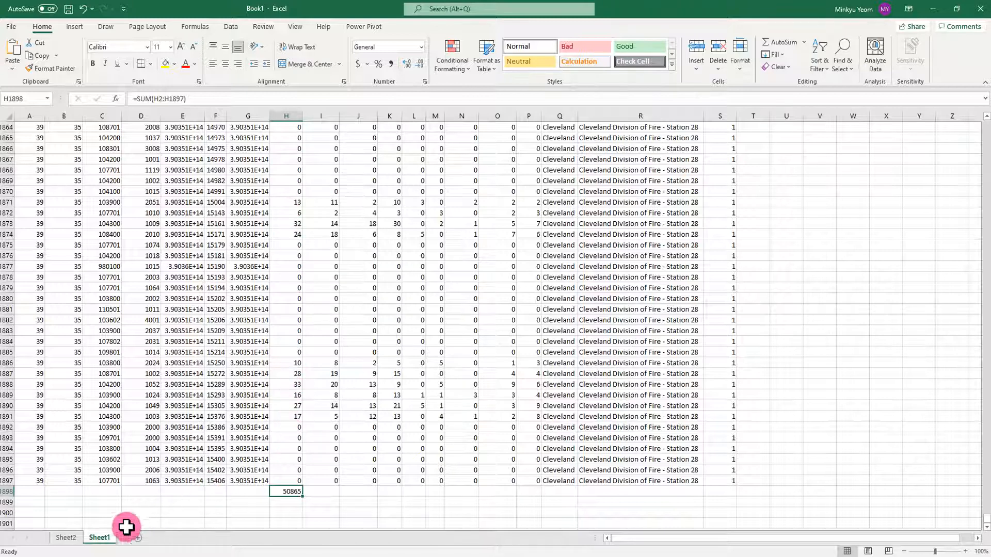
Step: Compare the PivotTable's TPOP grand total with the Sheet1 sum and examine the population of each city and fire station row
{"action": "left_click", "coordinate": [74, 535]}
{"action": "left_click", "coordinate": [227, 235]}
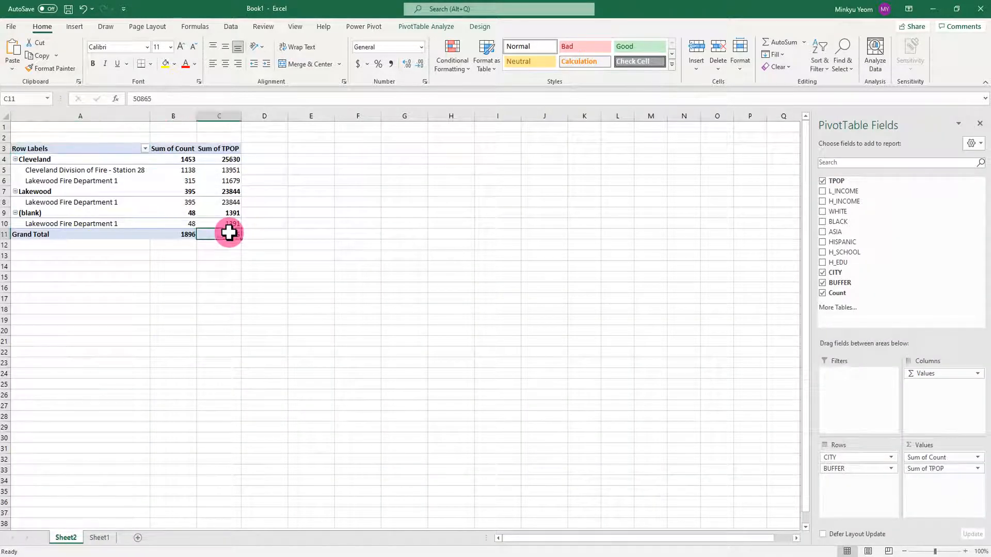
{"action": "left_click", "coordinate": [293, 351]}
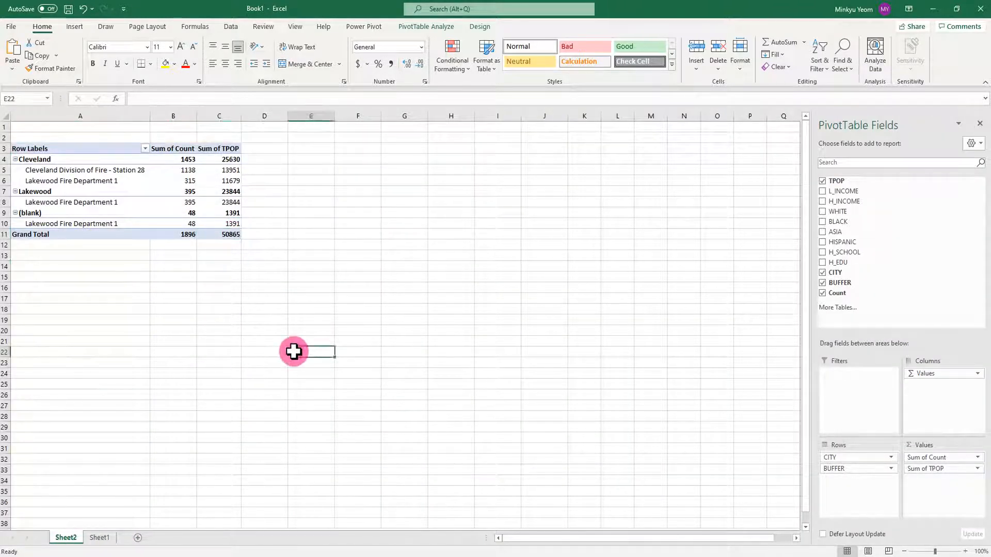
{"action": "left_click", "coordinate": [231, 223]}
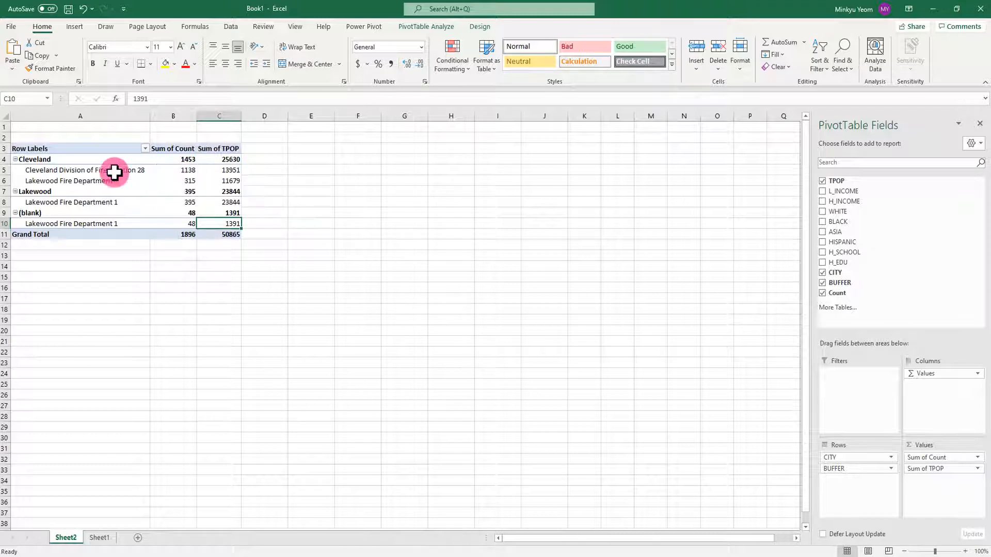
{"action": "left_click", "coordinate": [43, 172]}
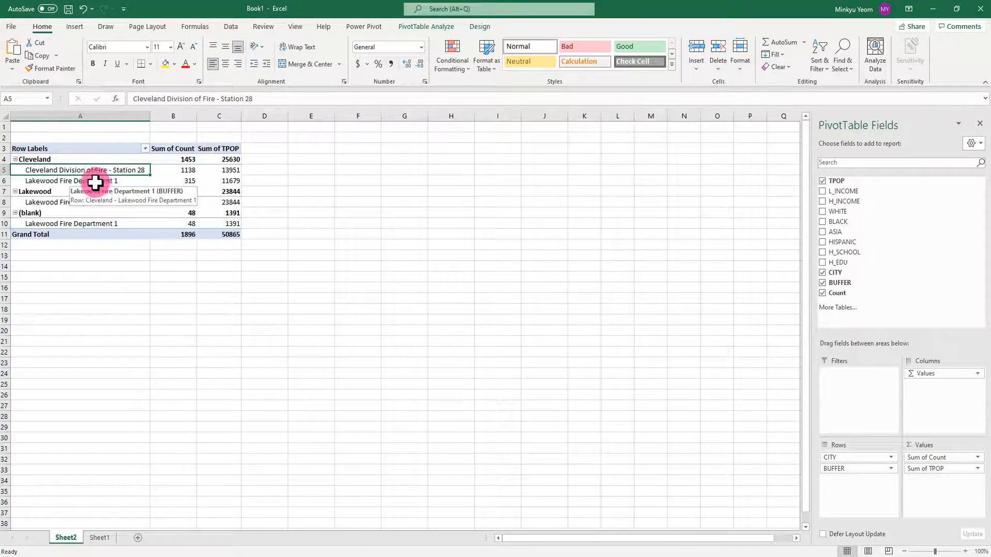
{"action": "left_click", "coordinate": [181, 183]}
{"action": "left_click", "coordinate": [234, 183]}
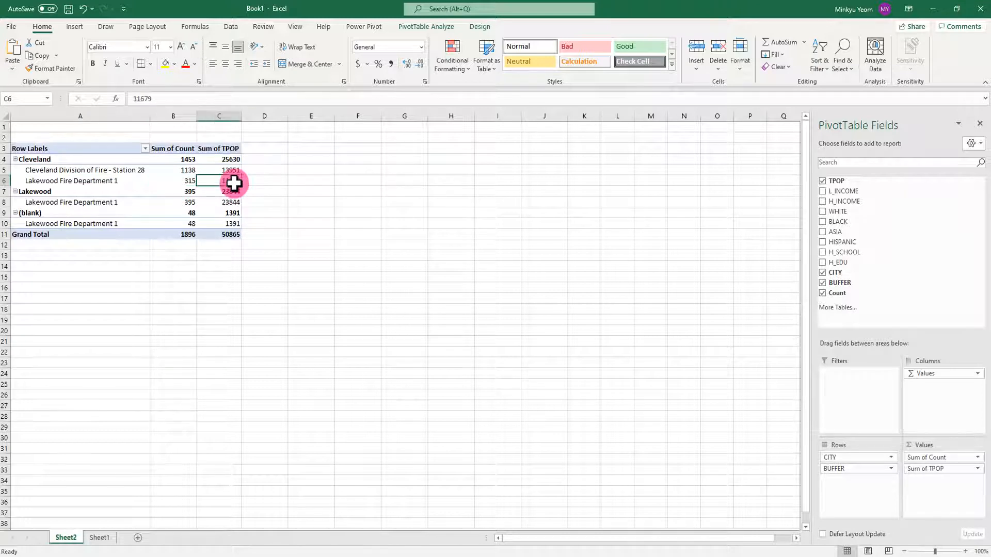
{"action": "left_click", "coordinate": [236, 193]}
{"action": "left_click", "coordinate": [230, 203]}
{"action": "left_click", "coordinate": [229, 224]}
{"action": "left_click", "coordinate": [227, 234]}
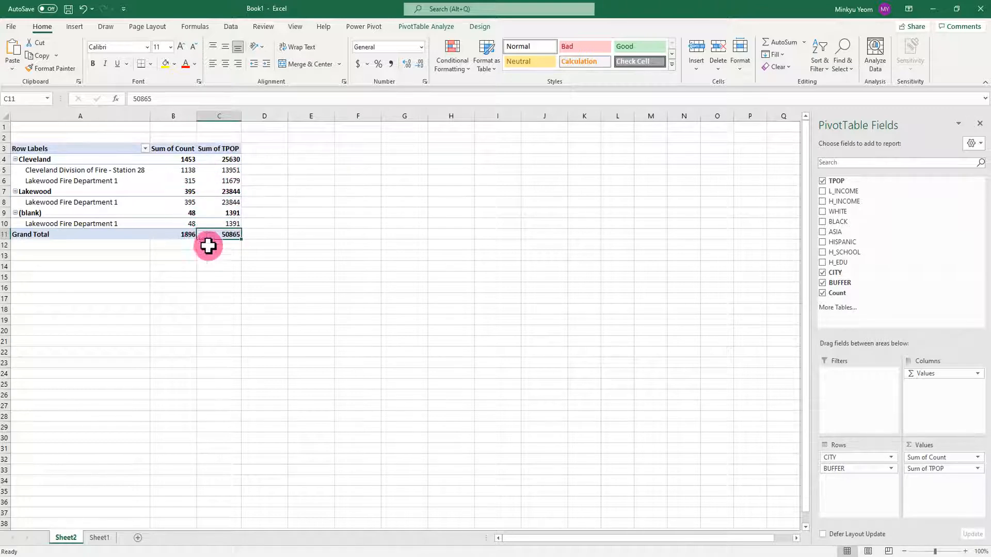
Step: Add L_INCOME, H_INCOME, WHITE, BLACK, ASIA, HISPANIC, H_SCHOOL and H_EDU as sums to the PivotTable after TPOP
{"action": "left_click", "coordinate": [822, 192]}
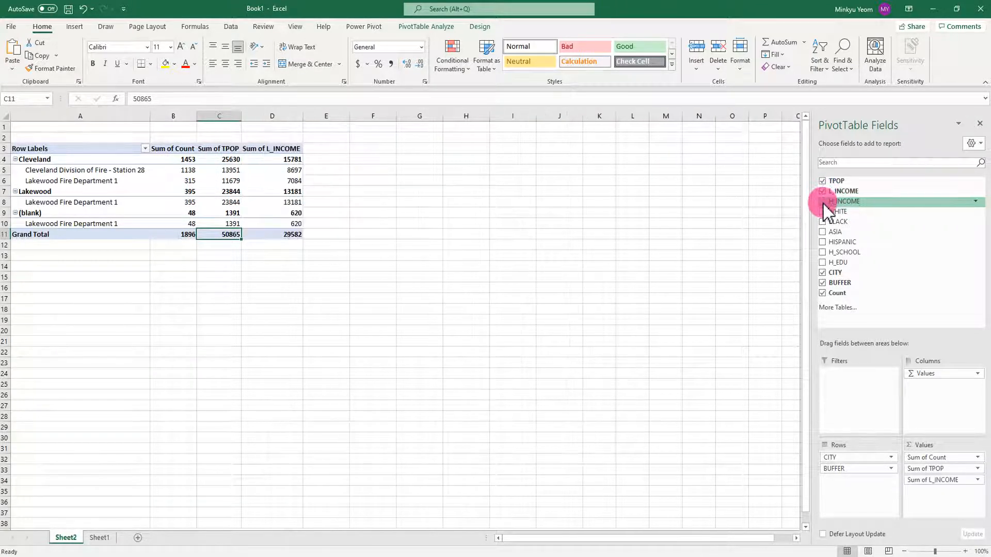
{"action": "left_click", "coordinate": [823, 202]}
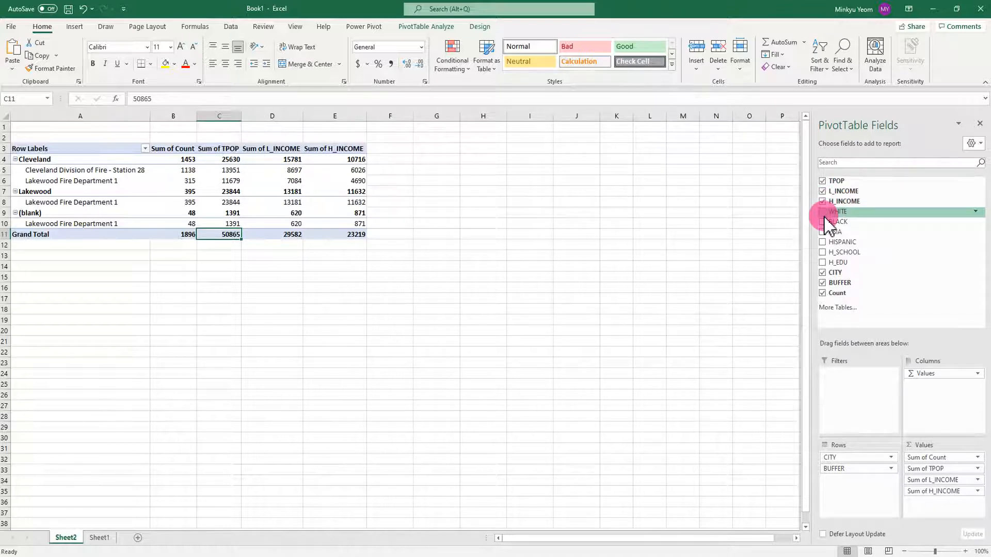
{"action": "left_click", "coordinate": [823, 211]}
{"action": "left_click", "coordinate": [822, 222]}
{"action": "left_click", "coordinate": [823, 232]}
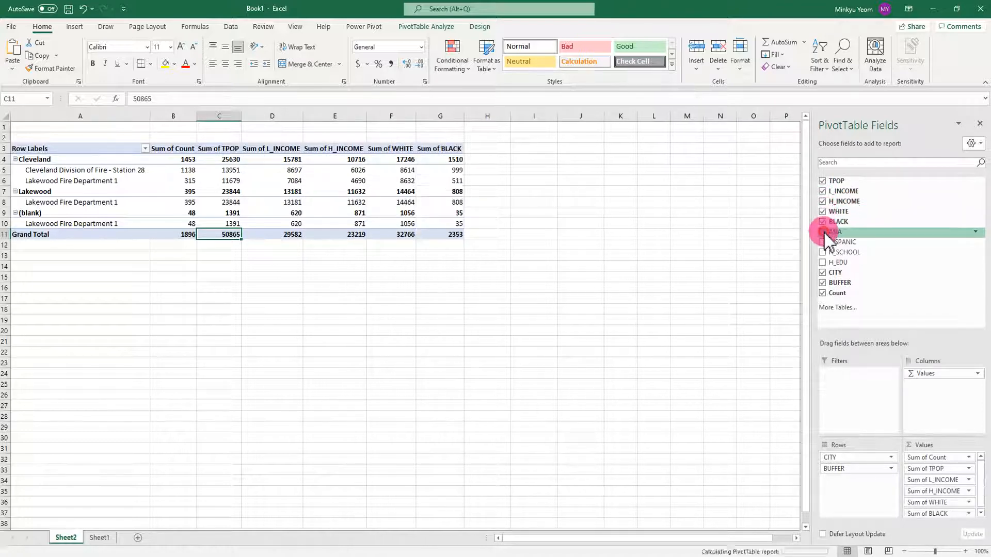
{"action": "left_click", "coordinate": [823, 242]}
{"action": "left_click", "coordinate": [823, 252]}
{"action": "left_click", "coordinate": [822, 263]}
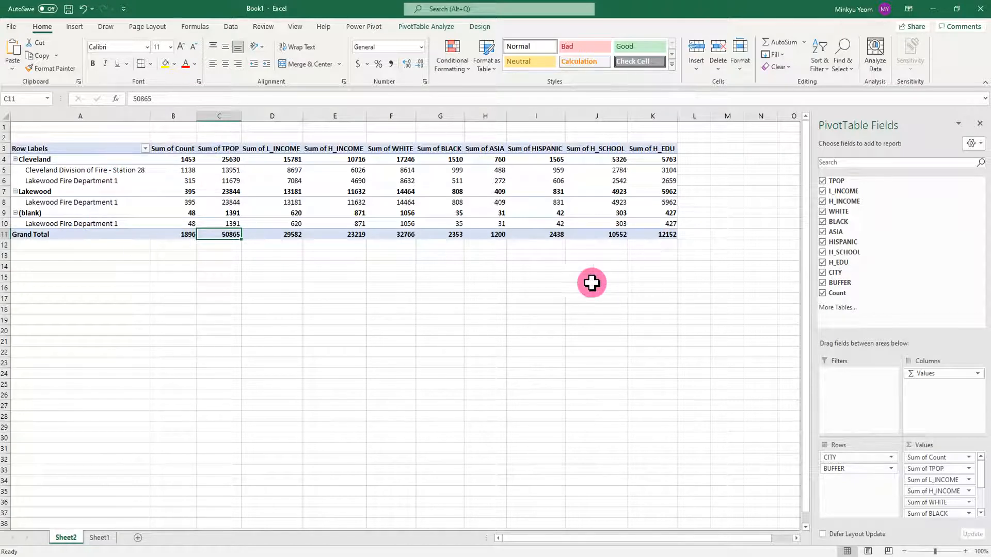
Step: Compare the PivotTable's city and buffer rows with the selected block points on the QGIS map, and leave QGIS in front
{"action": "mouse_move", "coordinate": [545, 555]}
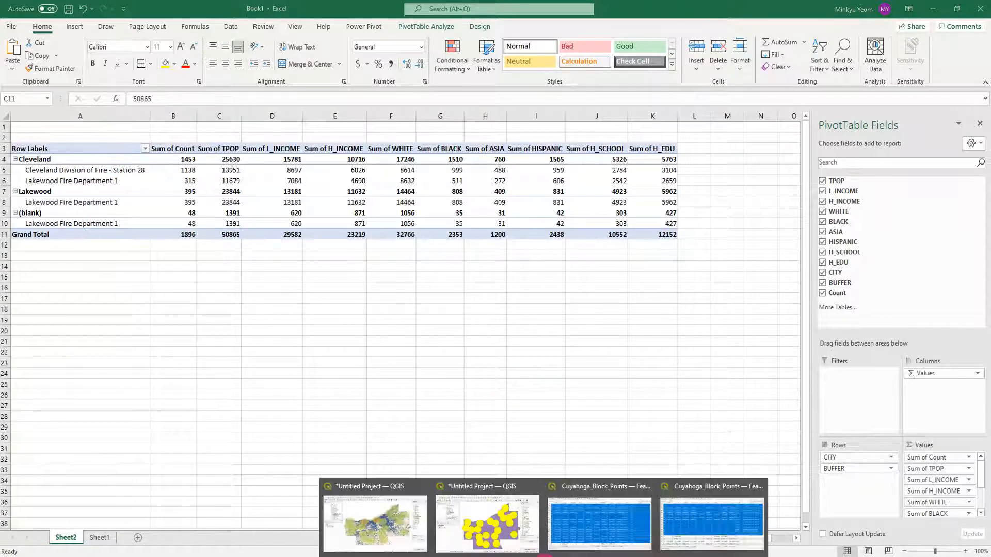
{"action": "left_click", "coordinate": [395, 534]}
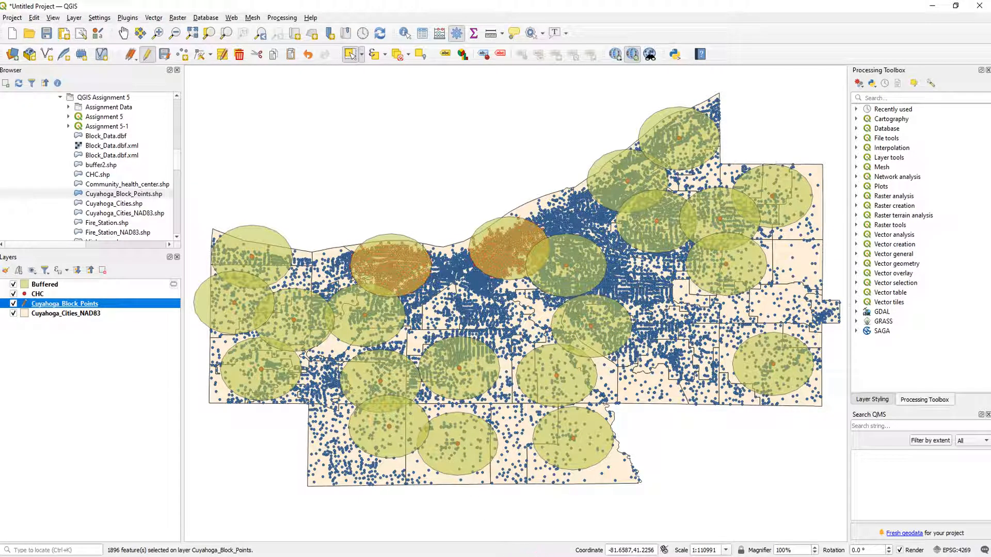
{"action": "key", "text": "alt+Tab"}
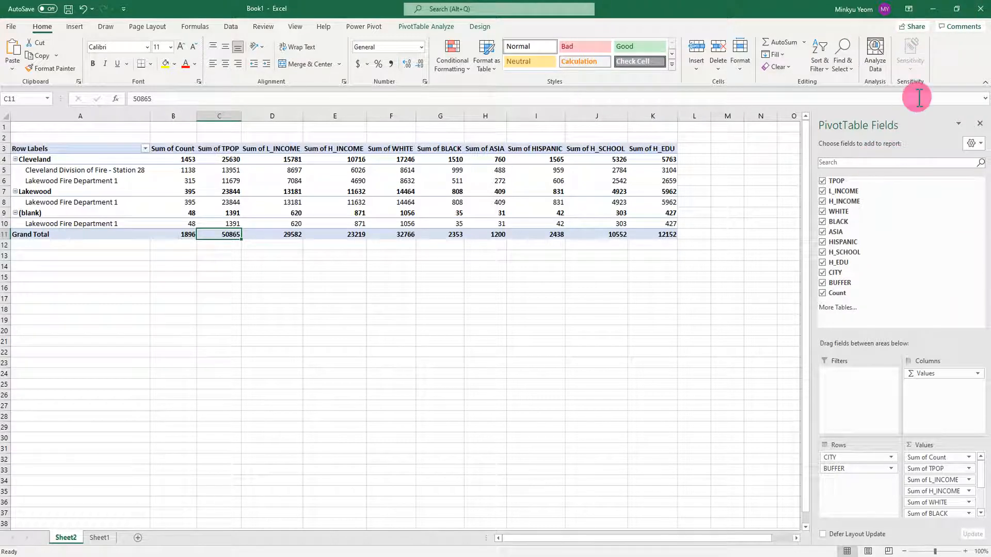
{"action": "left_click_drag", "start_coordinate": [768, 16], "coordinate": [640, 318]}
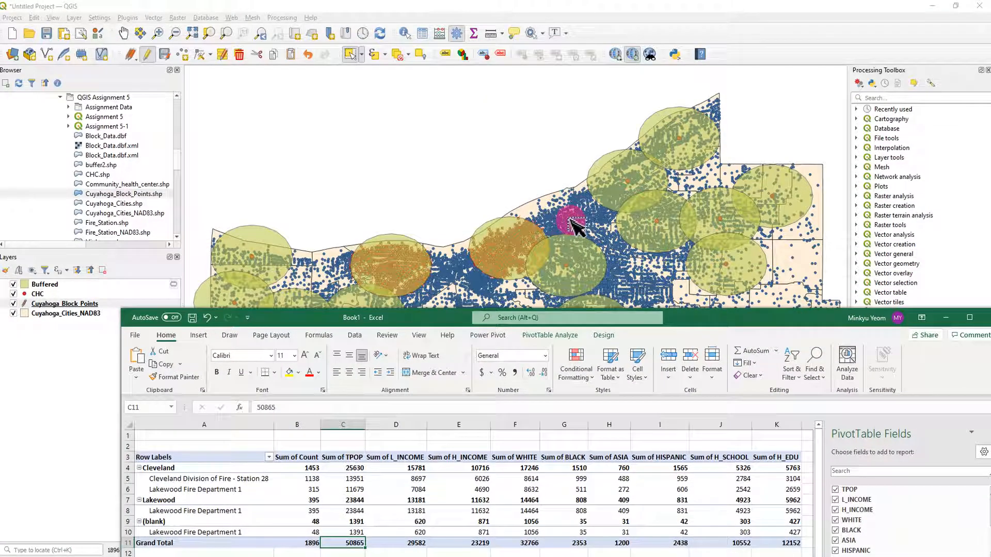
{"action": "left_click_drag", "start_coordinate": [702, 323], "coordinate": [645, 327]}
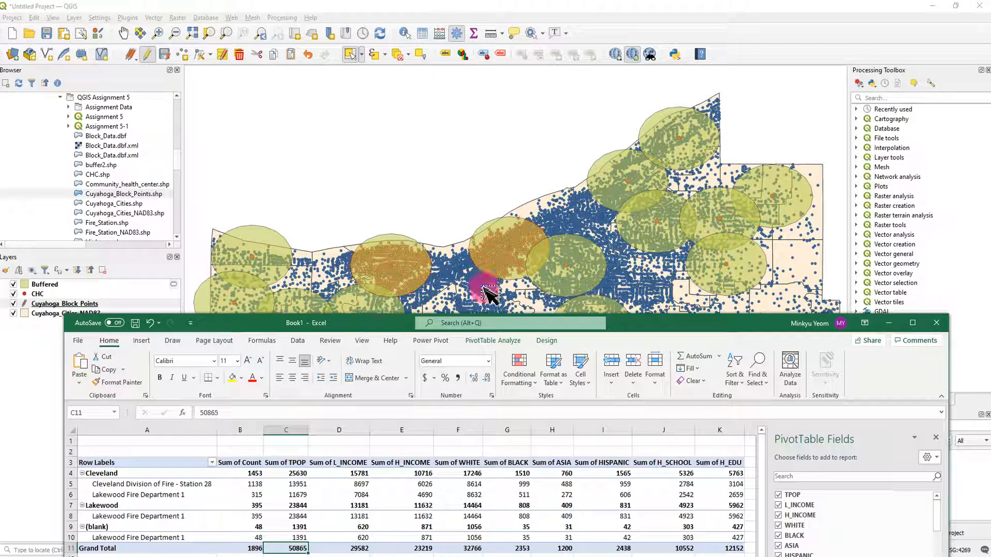
{"action": "left_click_drag", "start_coordinate": [637, 315], "coordinate": [625, 173]}
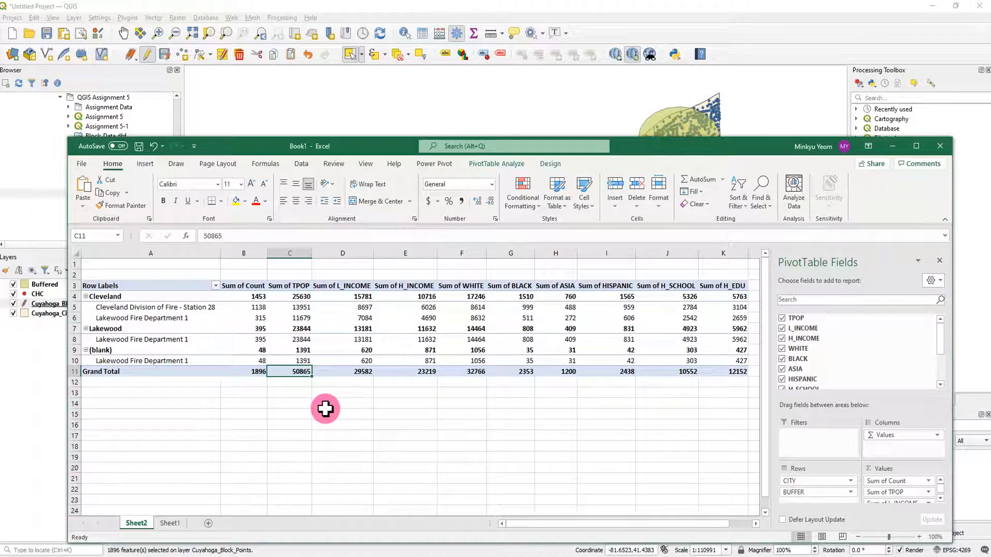
{"action": "left_click_drag", "start_coordinate": [687, 150], "coordinate": [660, 405]}
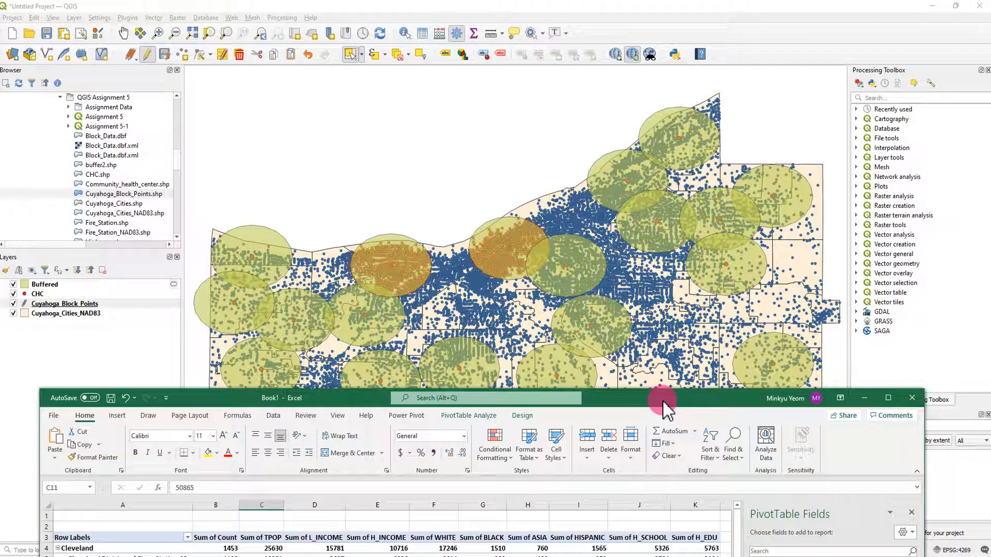
{"action": "left_click_drag", "start_coordinate": [663, 407], "coordinate": [680, 117]}
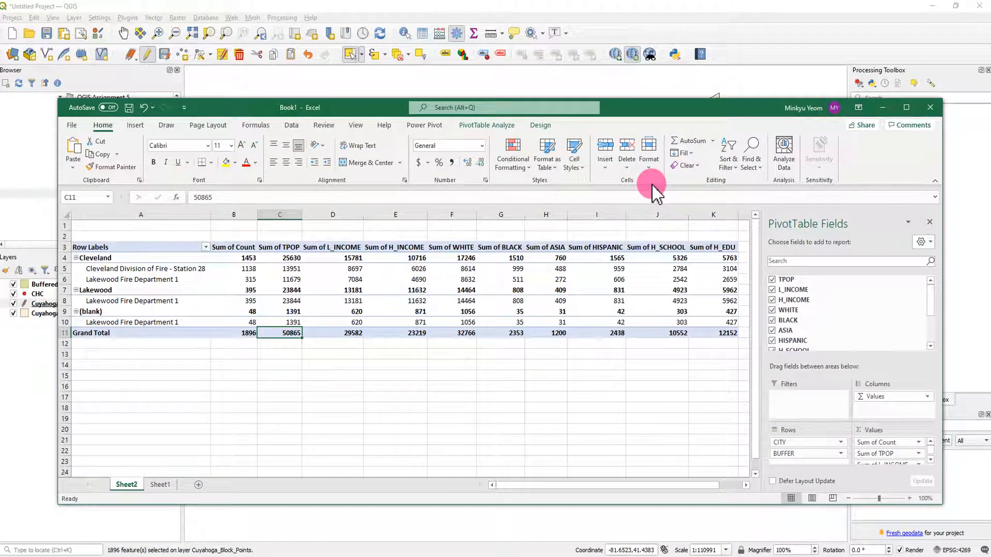
{"action": "left_click", "coordinate": [882, 107]}
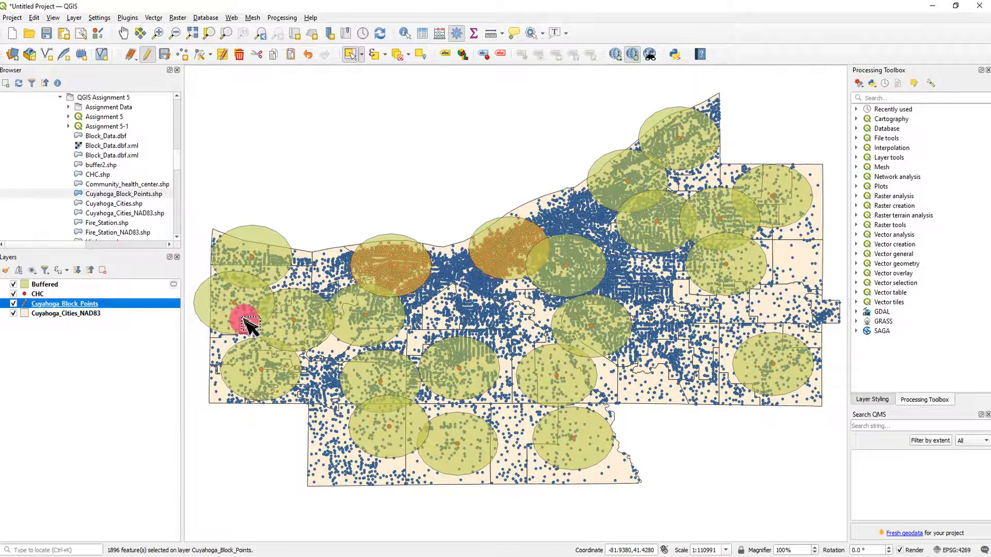
Step: Hide the Cuyahoga_Block_Points layer briefly to examine the buffers against the city boundaries, and show it again
{"action": "left_click", "coordinate": [13, 304]}
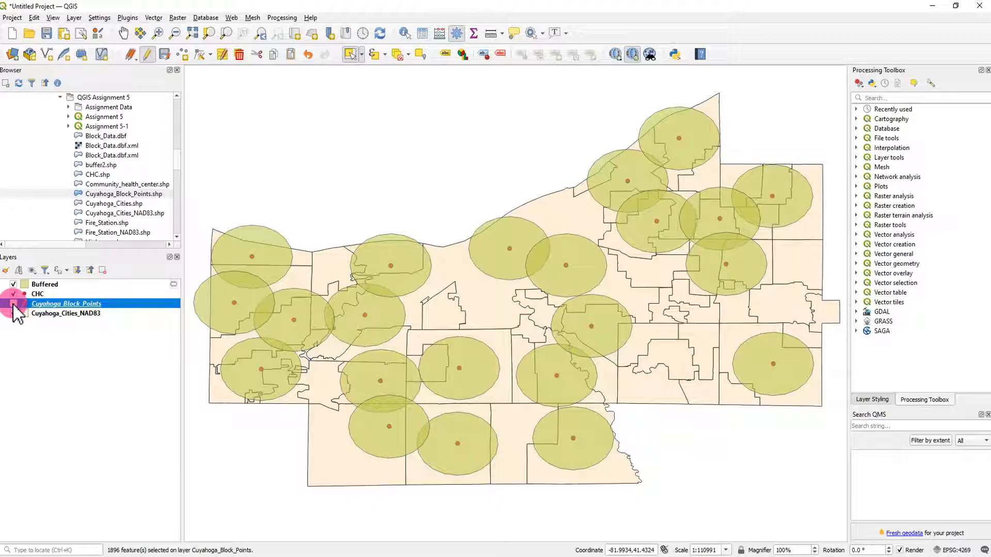
{"action": "left_click", "coordinate": [14, 304]}
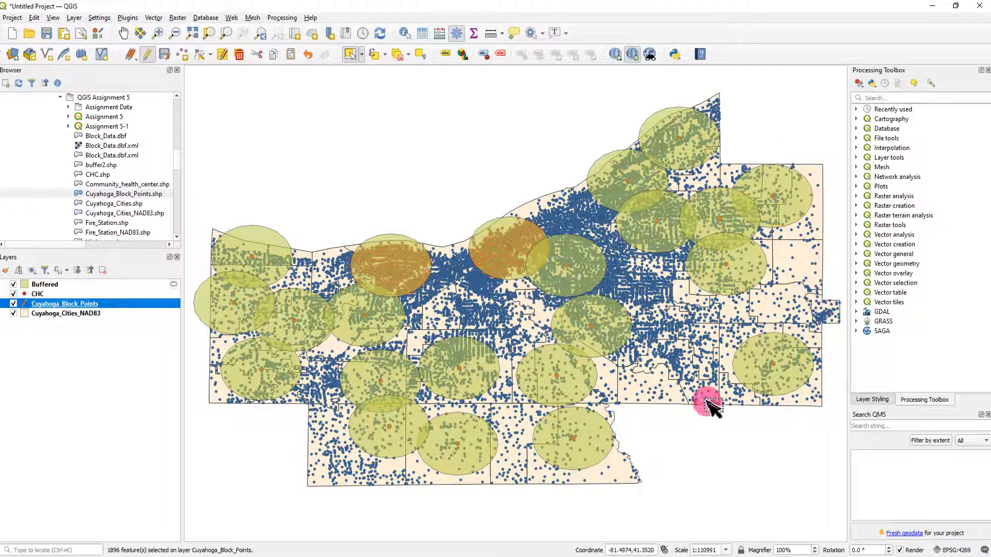
{"action": "left_click", "coordinate": [152, 390]}
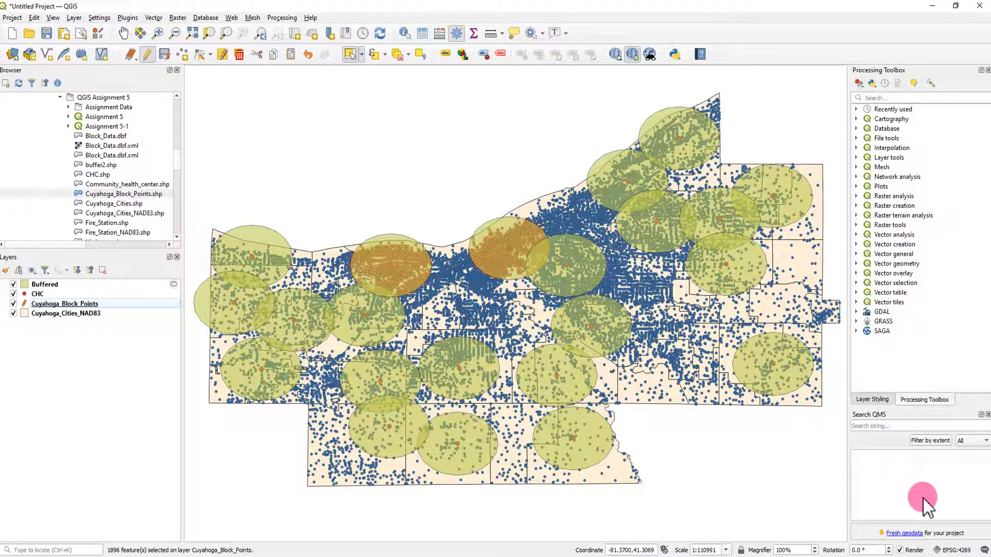
Step: Try the project CRS NAD_1983_2011_StatePlane_Ohio_North_FIPS_3401_Ft_US (ESRI:103129) and return to NAD83 (EPSG:4269)
{"action": "left_click", "coordinate": [952, 551]}
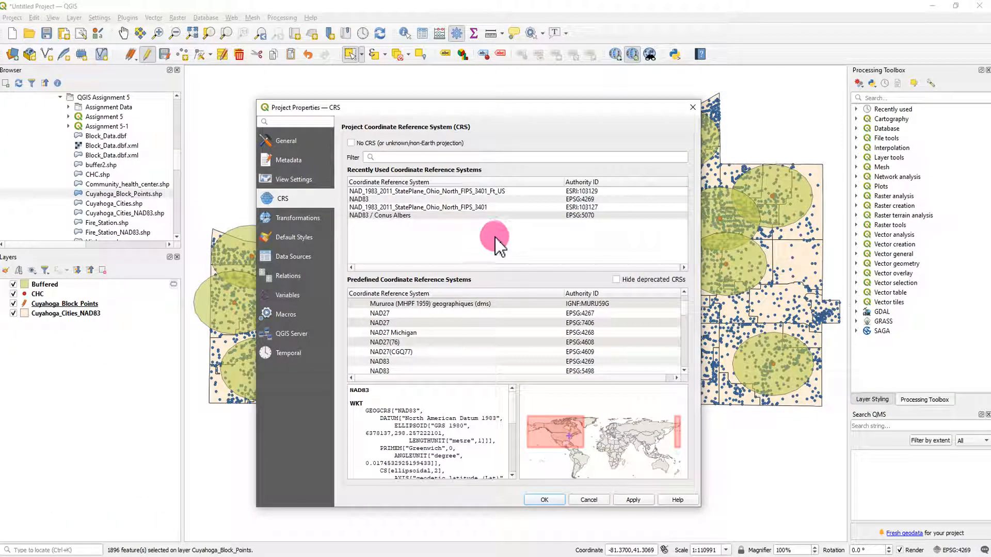
{"action": "left_click", "coordinate": [499, 192]}
{"action": "left_click", "coordinate": [545, 501]}
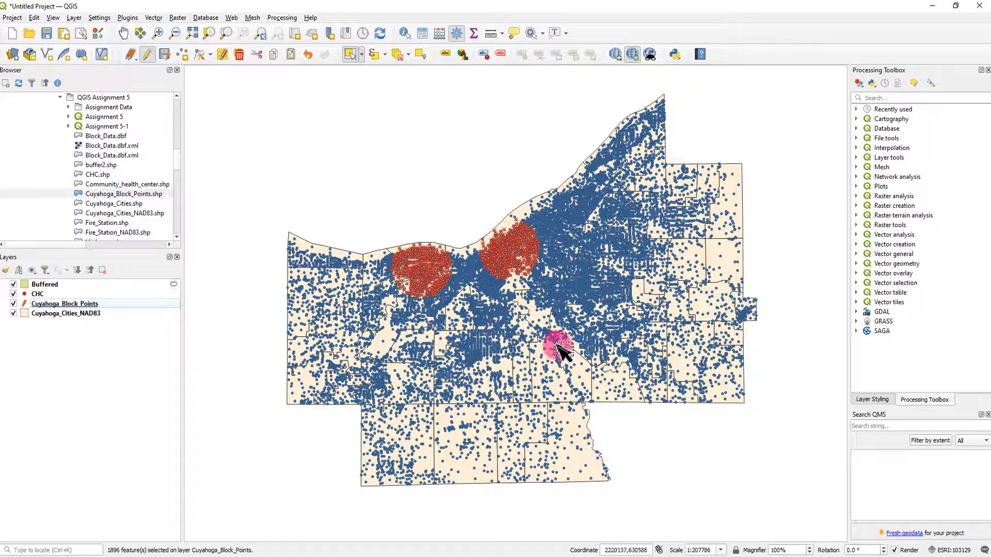
{"action": "left_click", "coordinate": [948, 551]}
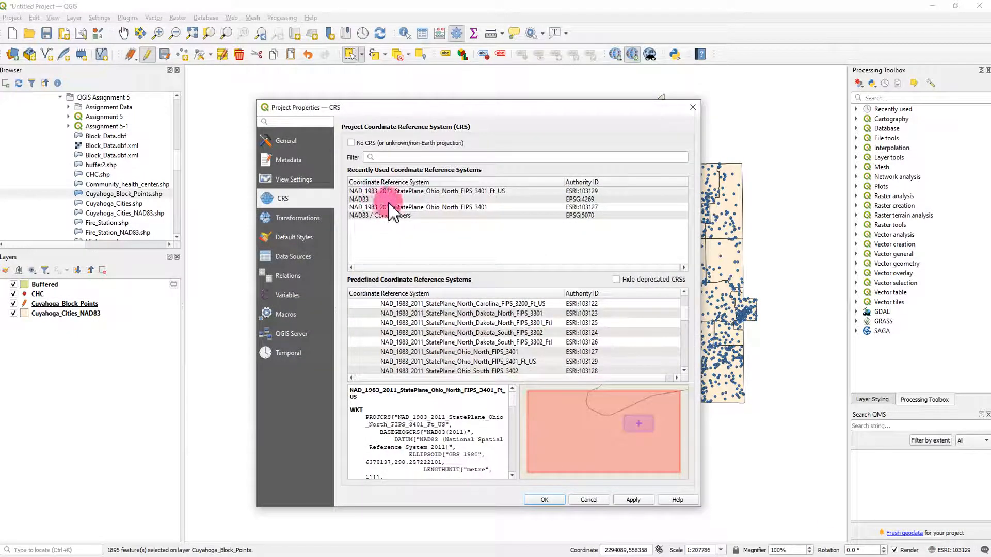
{"action": "left_click", "coordinate": [441, 199]}
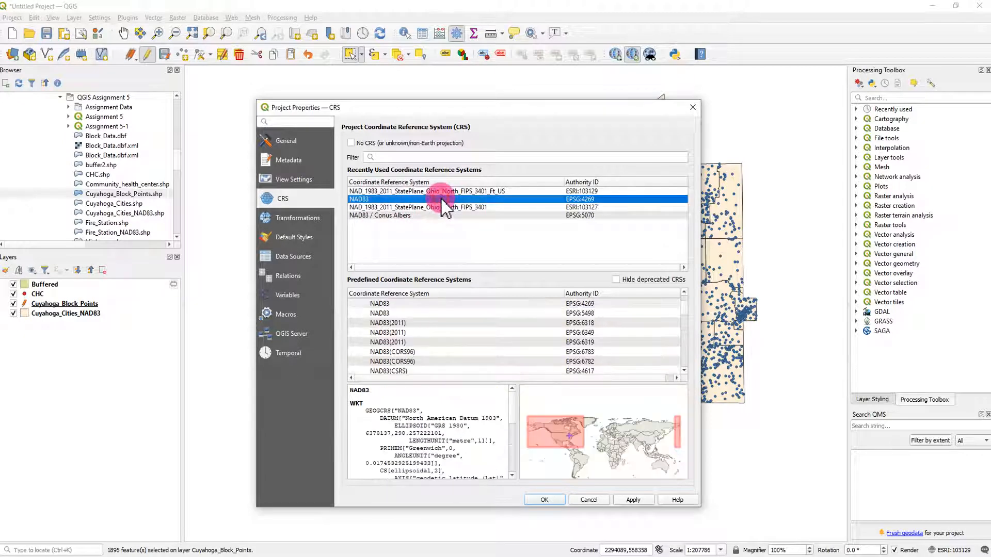
{"action": "left_click", "coordinate": [544, 500]}
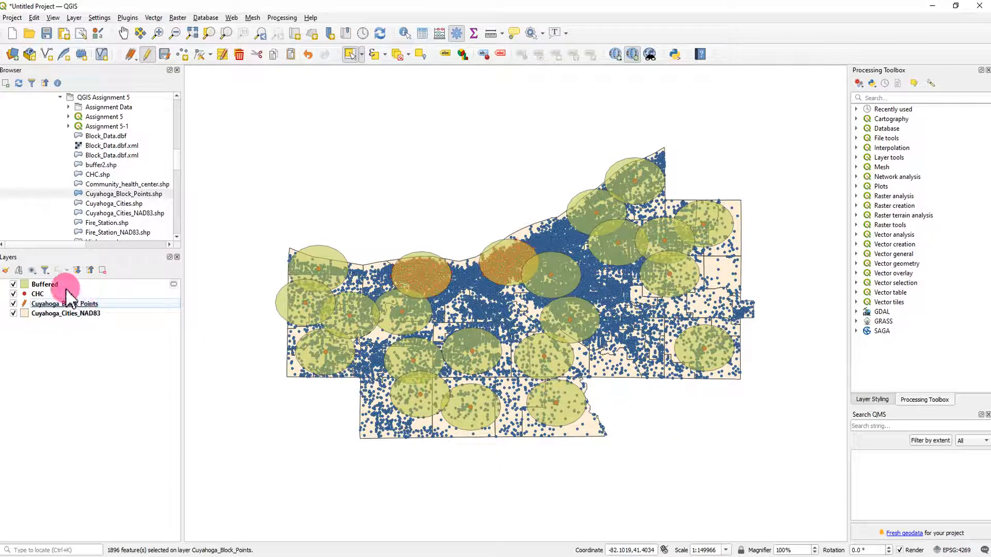
Step: Make the Buffered layer active and set the project CRS to NAD_1983_2011_StatePlane_Ohio_North_FIPS_3401 (ESRI:103127)
{"action": "left_click", "coordinate": [46, 285]}
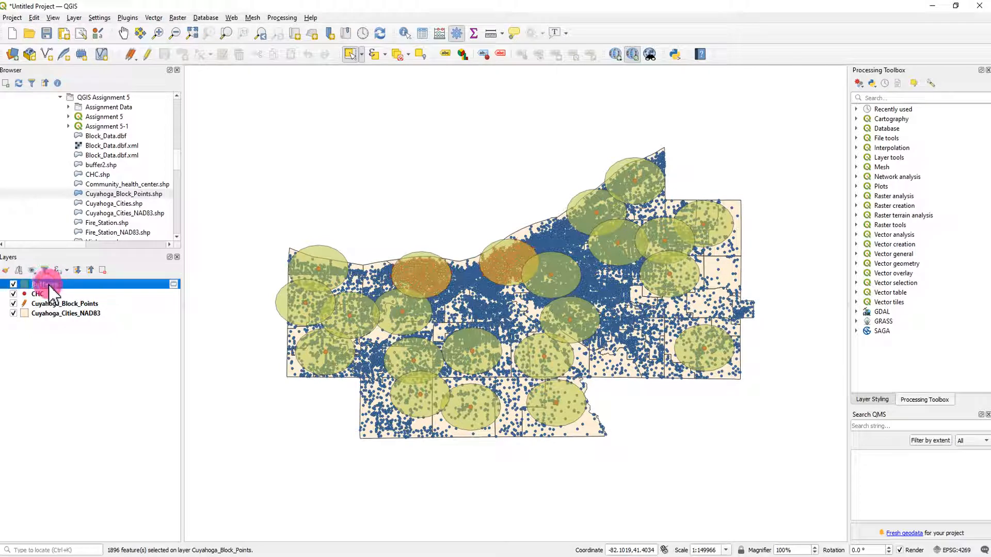
{"action": "left_click_drag", "start_coordinate": [202, 278], "coordinate": [64, 292]}
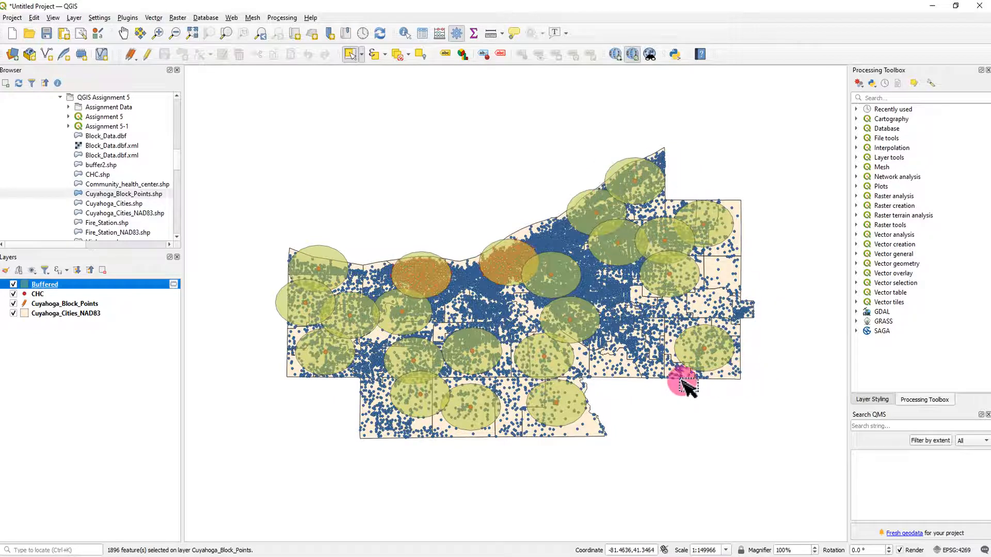
{"action": "left_click", "coordinate": [943, 550]}
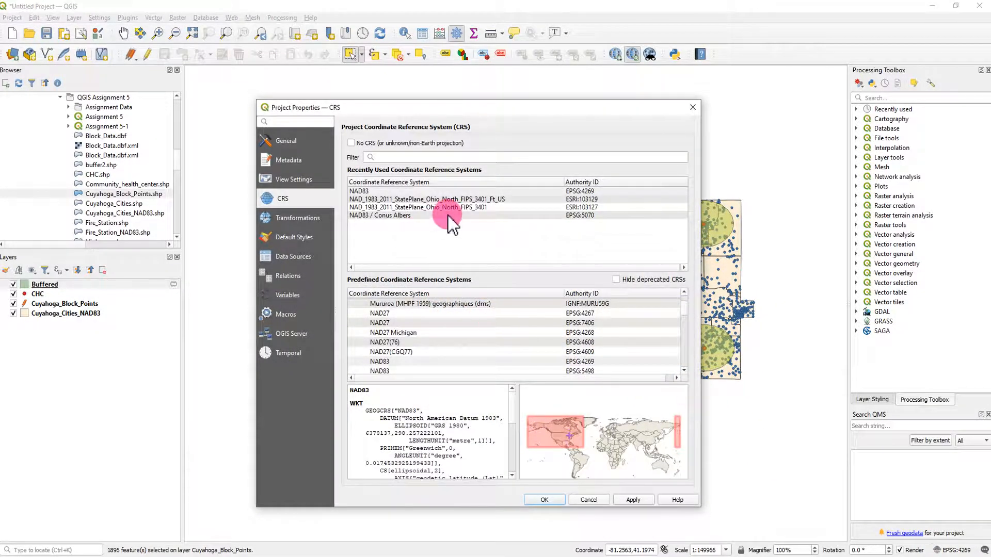
{"action": "left_click", "coordinate": [468, 207]}
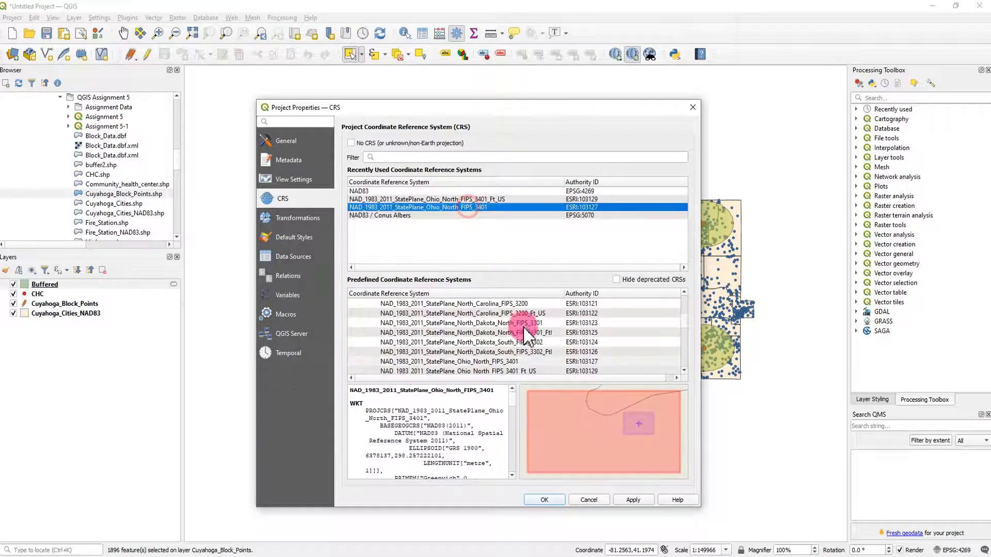
{"action": "left_click", "coordinate": [543, 502]}
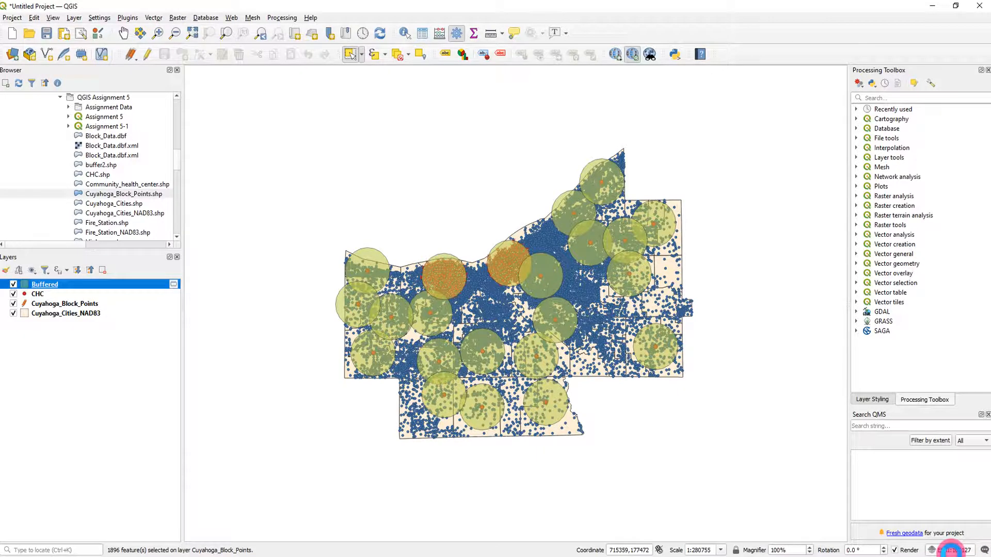
Step: Check the authority ID of the current project CRS and inspect the shape of the buffers on the map
{"action": "left_click", "coordinate": [951, 550]}
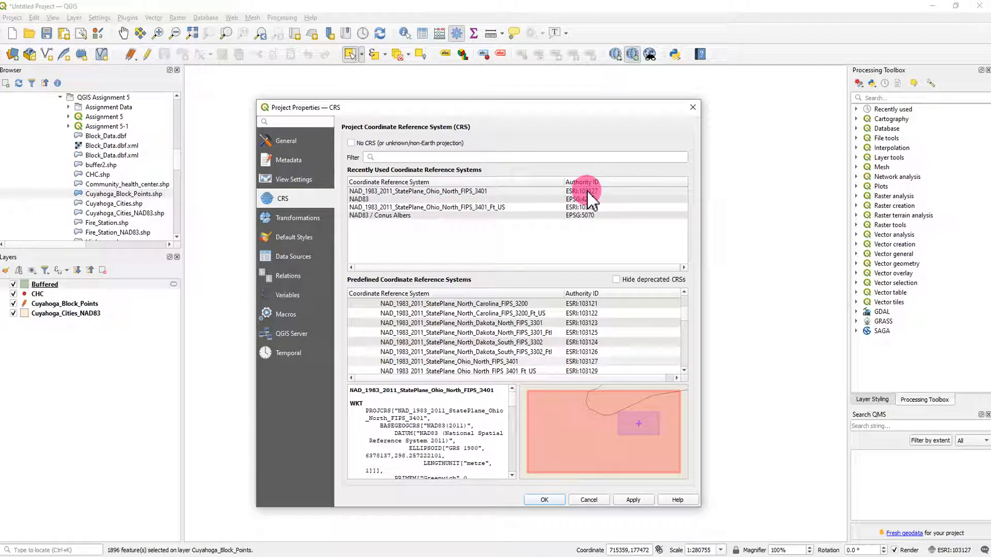
{"action": "left_click", "coordinate": [604, 191]}
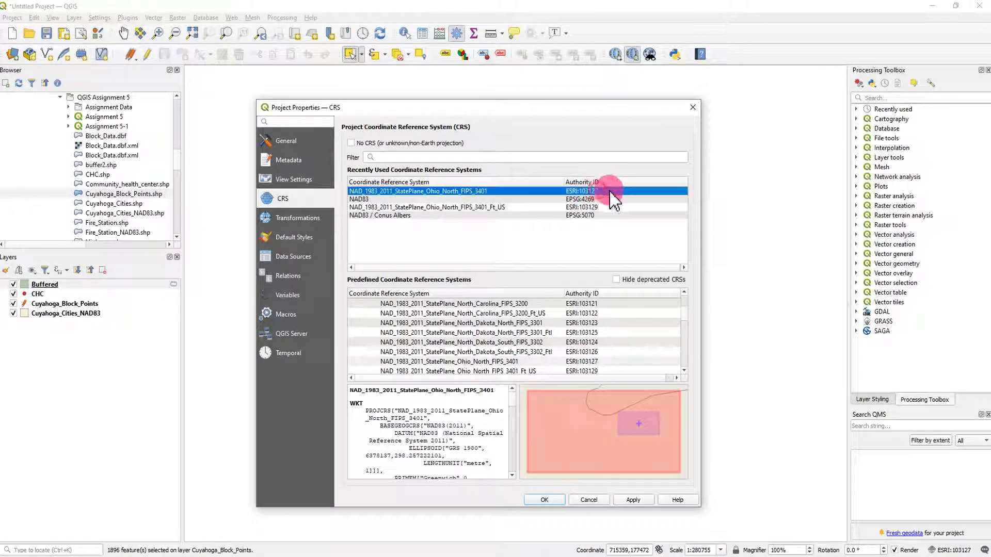
{"action": "left_click", "coordinate": [693, 108]}
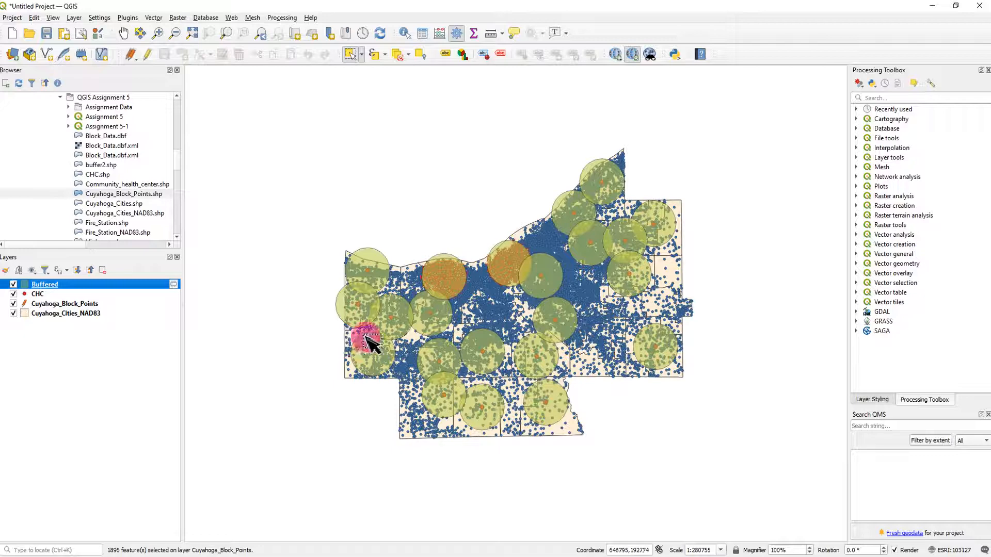
{"action": "scroll", "coordinate": [511, 292], "scroll_direction": "up", "scroll_amount": 1}
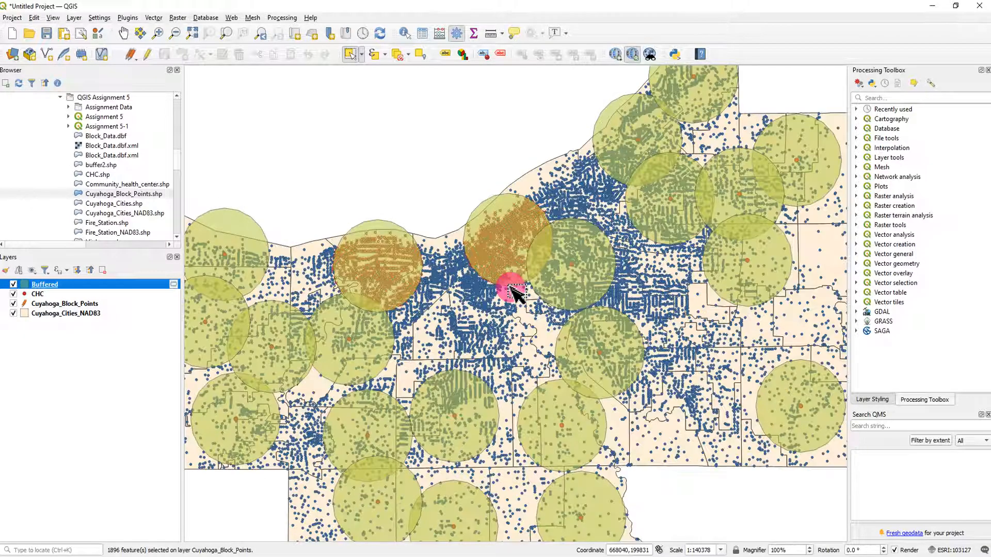
{"action": "scroll", "coordinate": [514, 293], "scroll_direction": "down", "scroll_amount": 1}
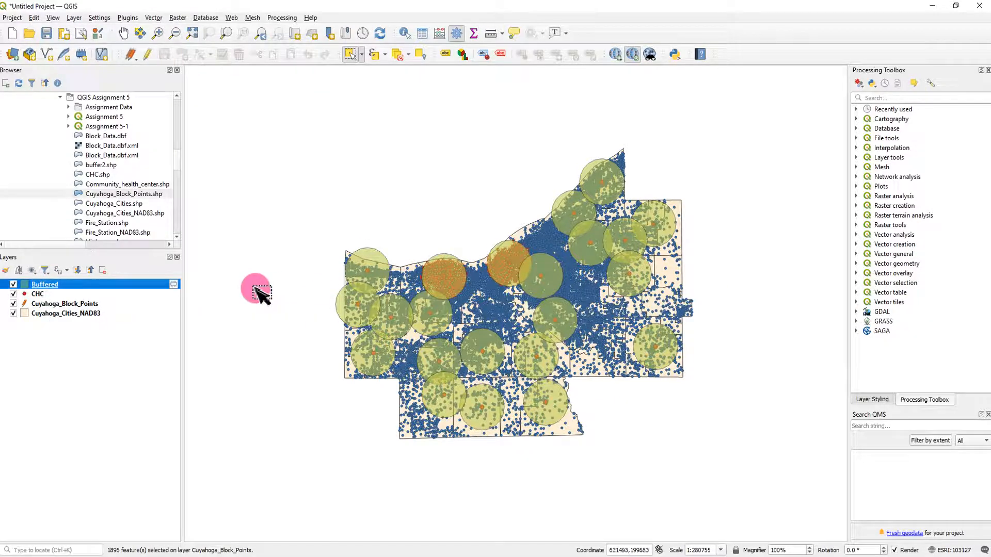
Step: Hide the Buffered layer and set up an export of only the selected Cuyahoga_Block_Points features as an ESRI Shapefile named Blocks_in_Buffers
{"action": "left_click", "coordinate": [13, 285]}
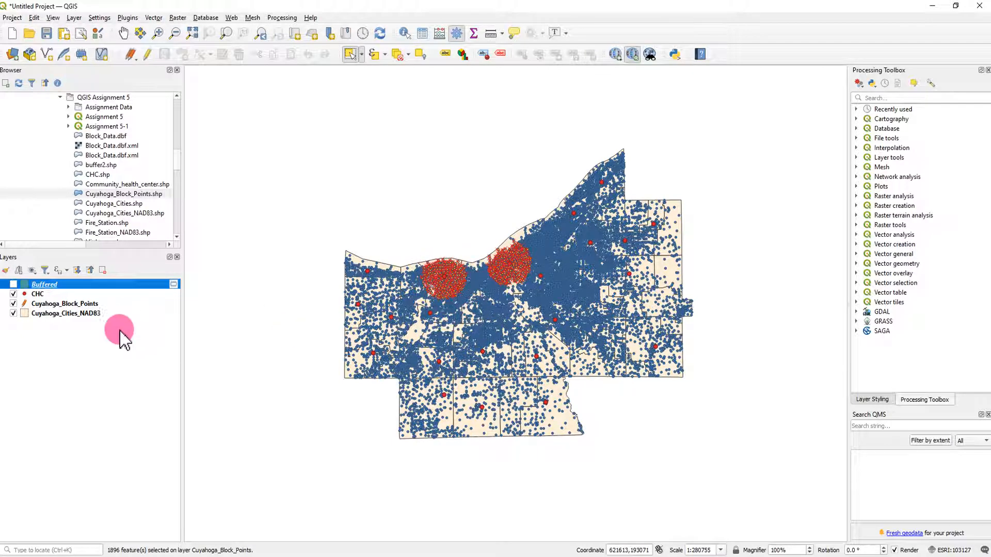
{"action": "left_click", "coordinate": [58, 305]}
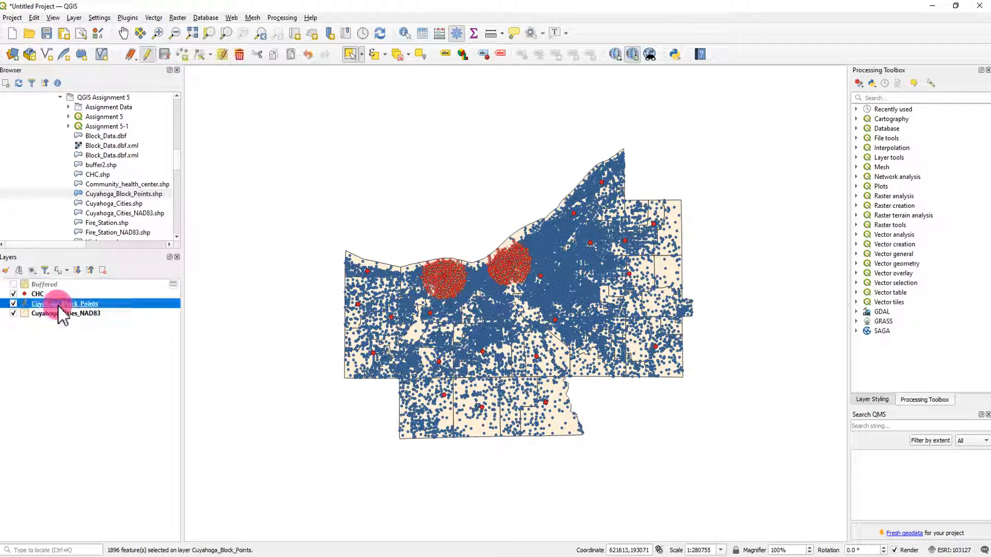
{"action": "right_click", "coordinate": [58, 306]}
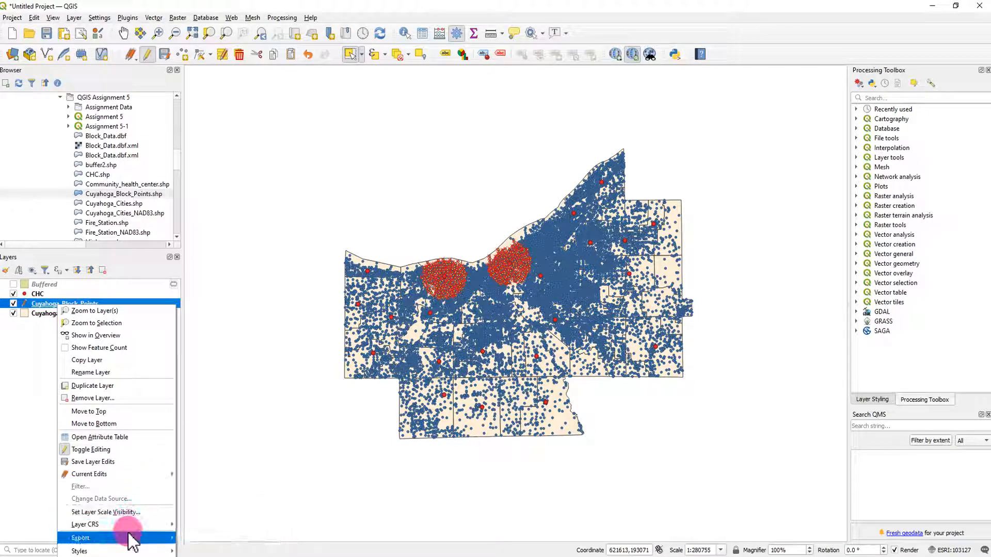
{"action": "mouse_move", "coordinate": [154, 542]}
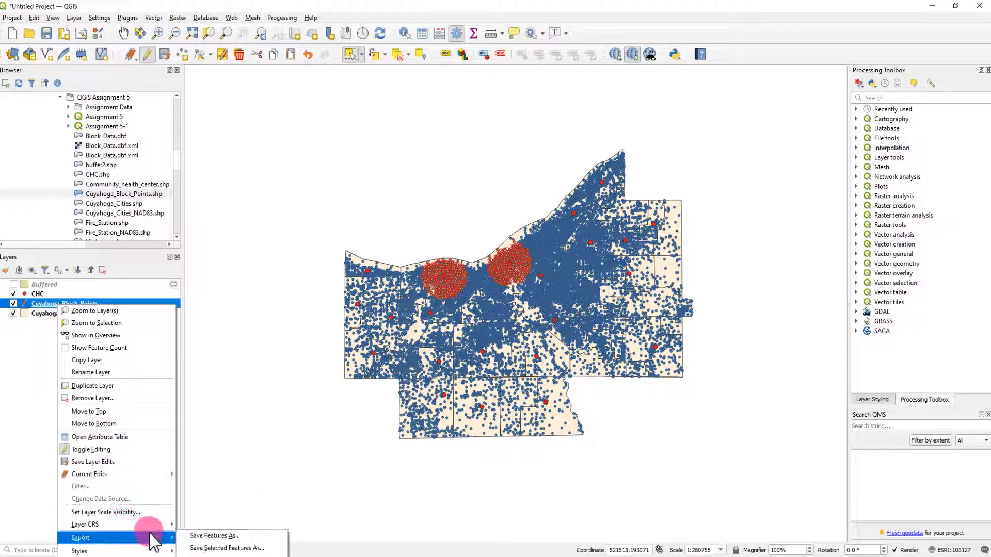
{"action": "left_click", "coordinate": [220, 549]}
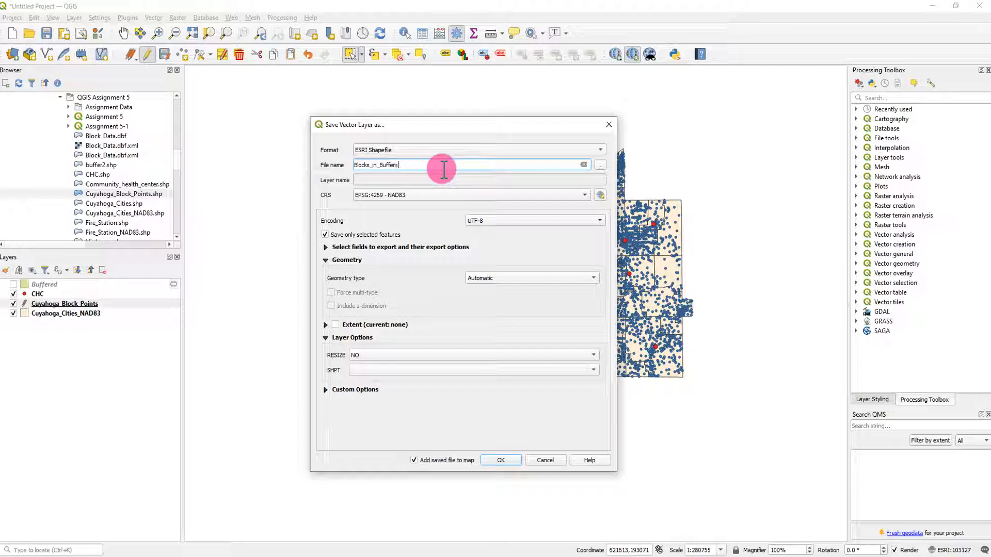
Step: Set the export location of Blocks_in_Buffers to the QGIS Assignment 5 folder under GIS summer on Local Disk (I:)
{"action": "left_click", "coordinate": [600, 164]}
{"action": "left_click", "coordinate": [356, 272]}
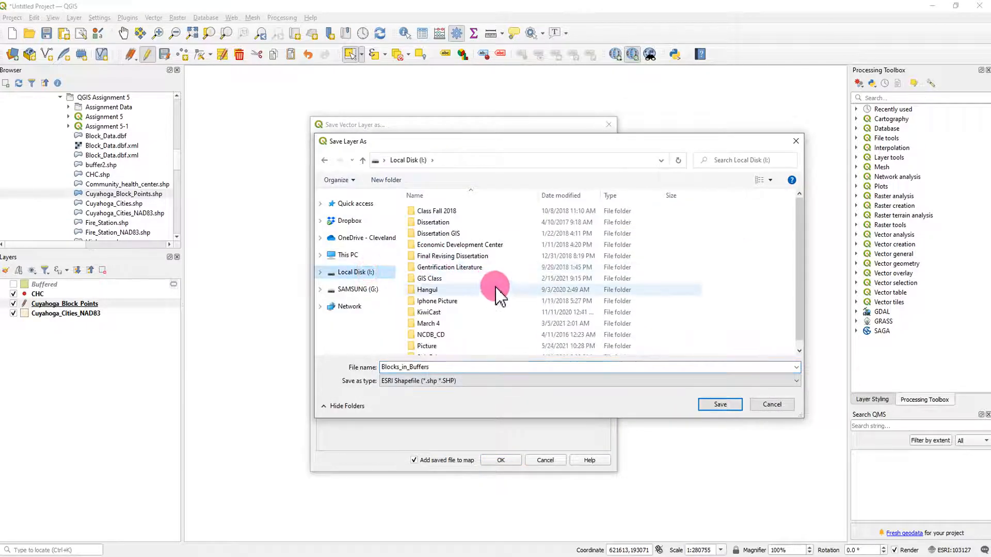
{"action": "double_click", "coordinate": [433, 279]}
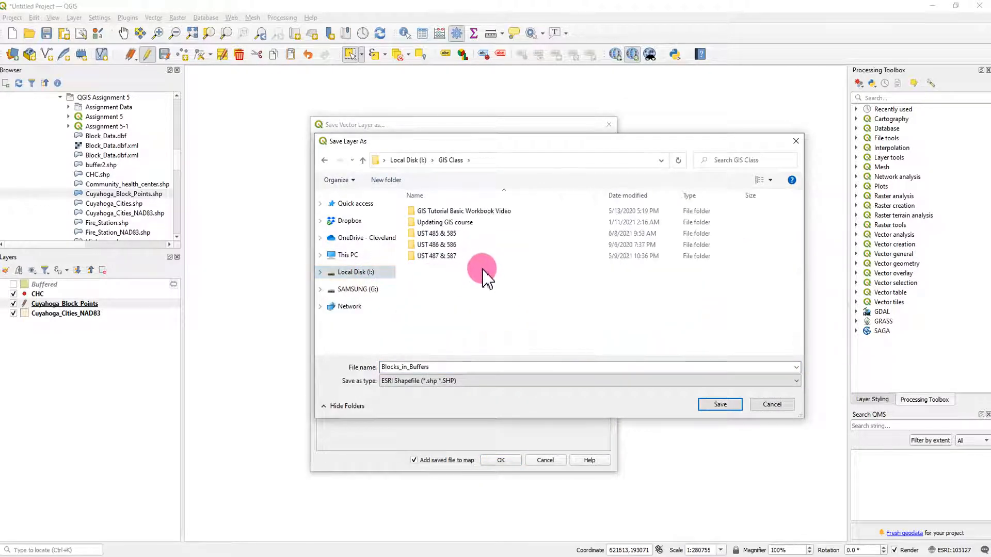
{"action": "double_click", "coordinate": [447, 234]}
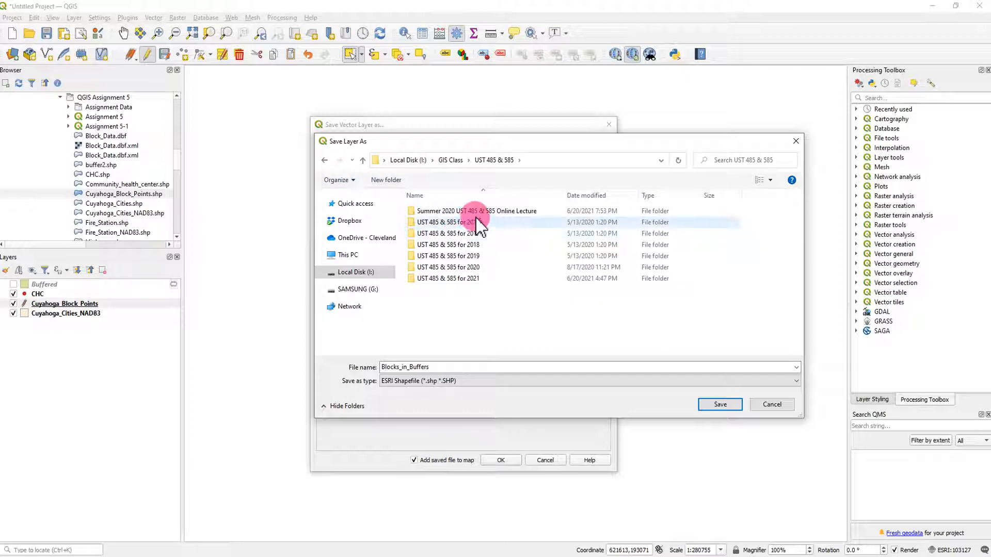
{"action": "double_click", "coordinate": [471, 278]}
{"action": "double_click", "coordinate": [464, 211]}
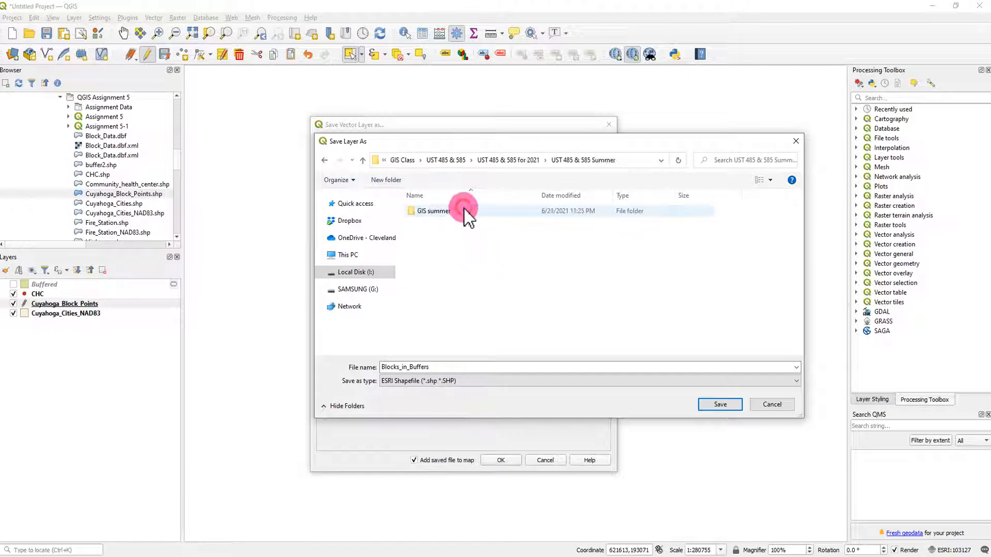
{"action": "double_click", "coordinate": [466, 212]}
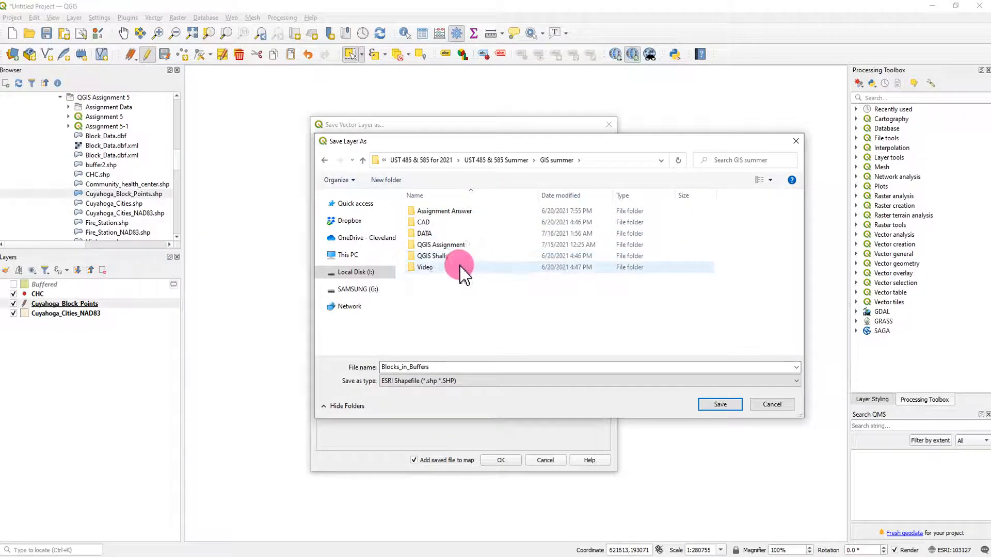
{"action": "double_click", "coordinate": [447, 246]}
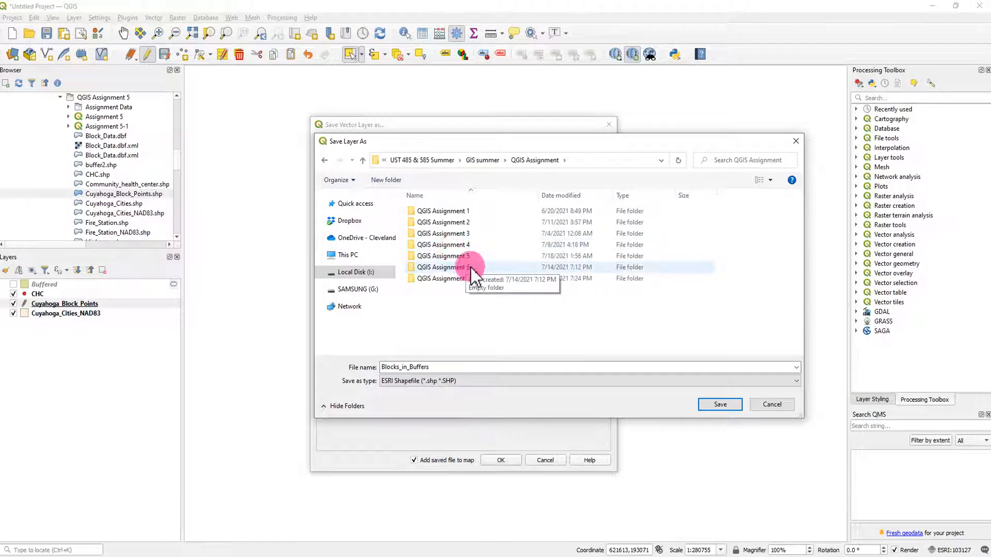
{"action": "double_click", "coordinate": [467, 257]}
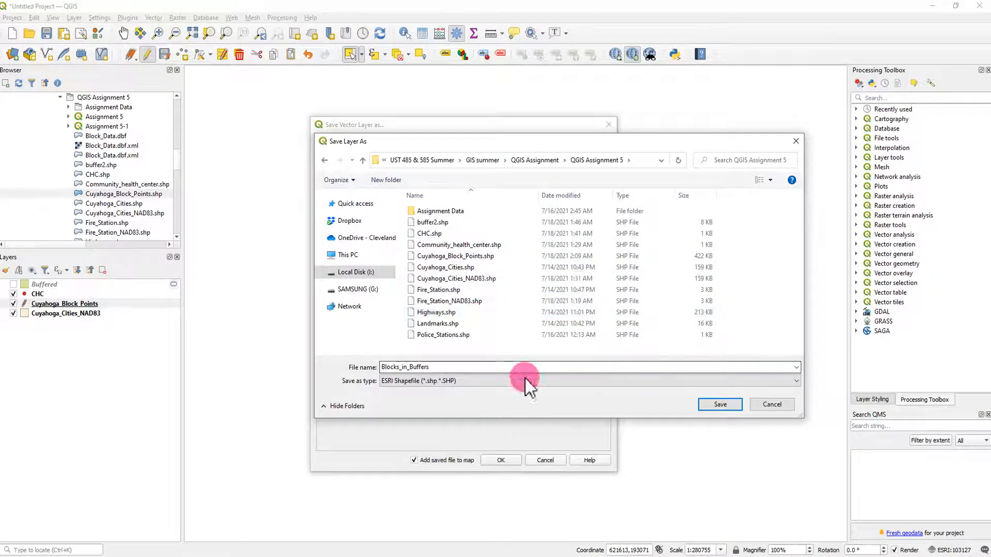
{"action": "left_click", "coordinate": [718, 405]}
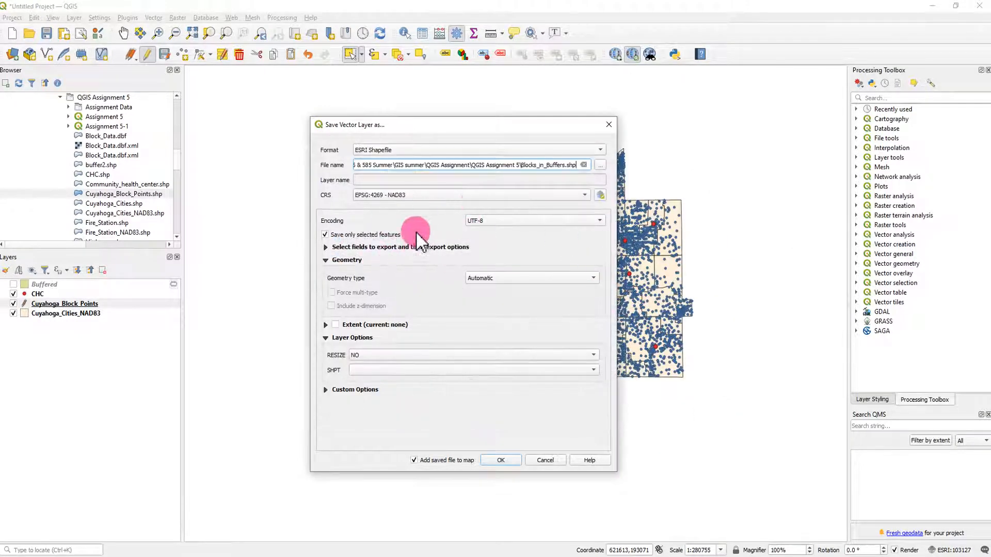
Step: Review the available coordinate reference systems, keep EPSG:4269 - NAD83, and export the selected block points with the saved file added to the map
{"action": "left_click", "coordinate": [600, 196]}
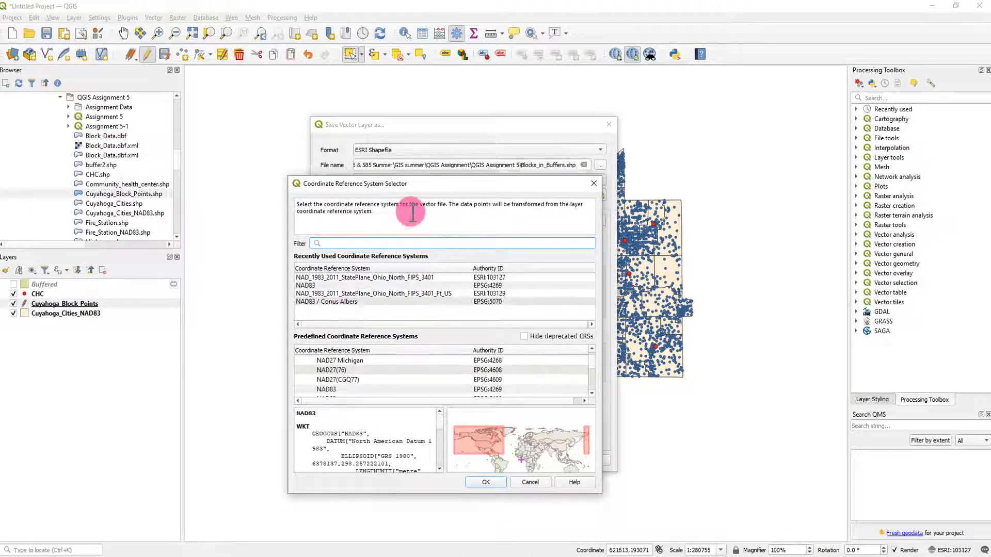
{"action": "left_click_drag", "start_coordinate": [432, 182], "coordinate": [384, 214]}
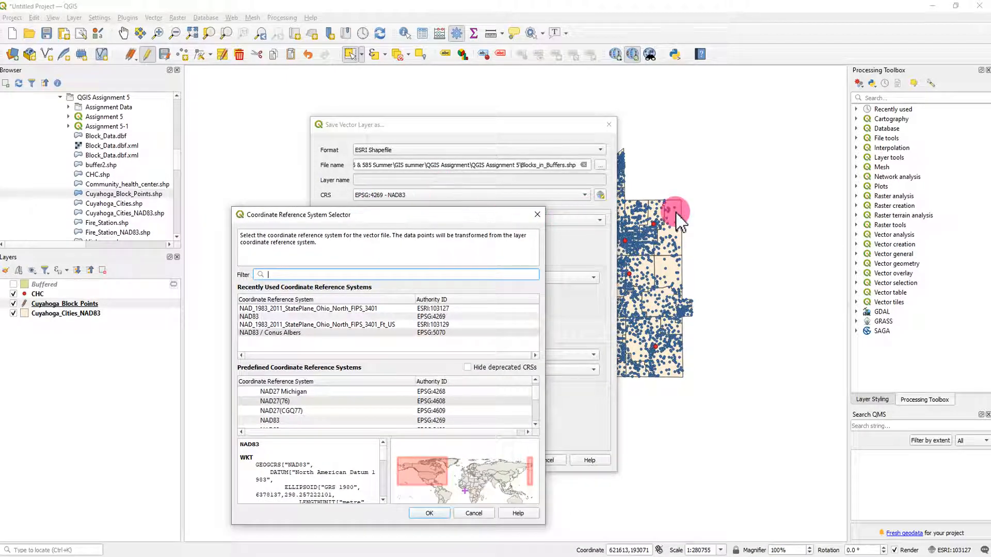
{"action": "left_click", "coordinate": [537, 215]}
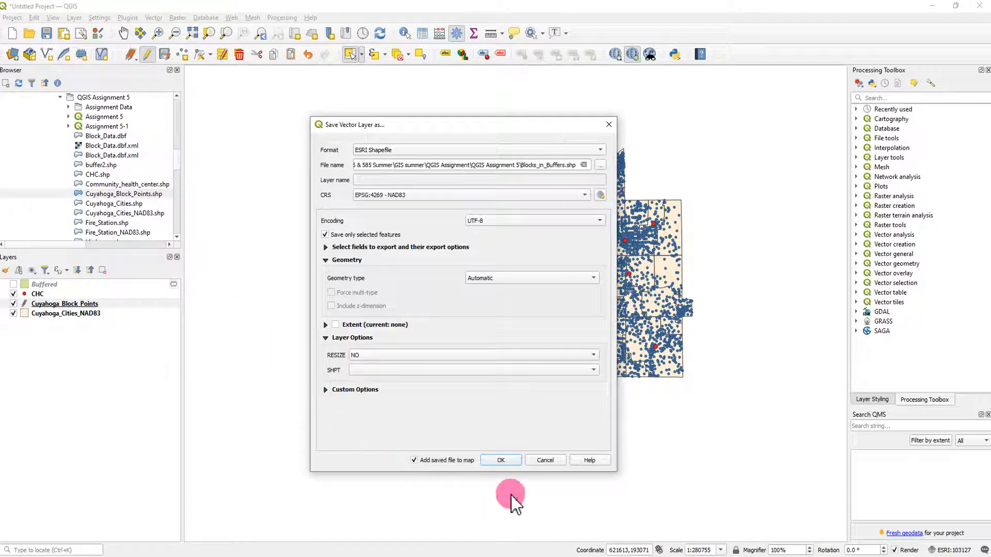
{"action": "left_click", "coordinate": [501, 460]}
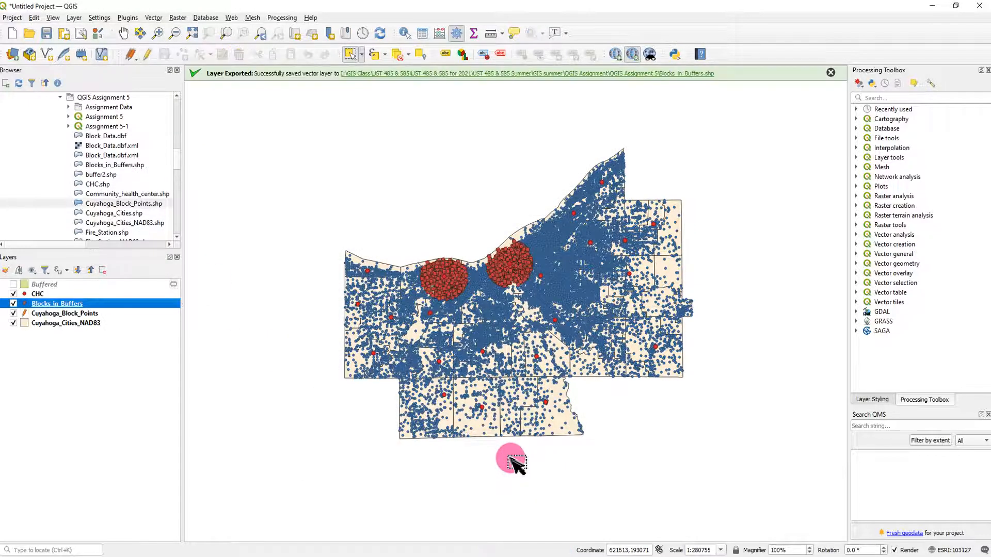
Step: Select a few Blocks_in_Buffers points in the western buffer, clear all selections, and show the Buffered layer again
{"action": "left_click", "coordinate": [438, 280]}
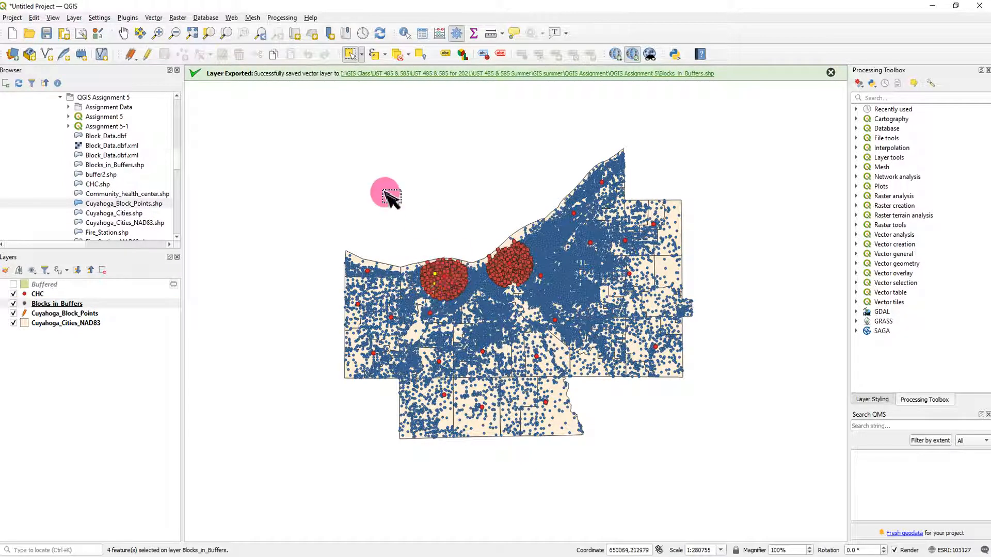
{"action": "left_click", "coordinate": [398, 54]}
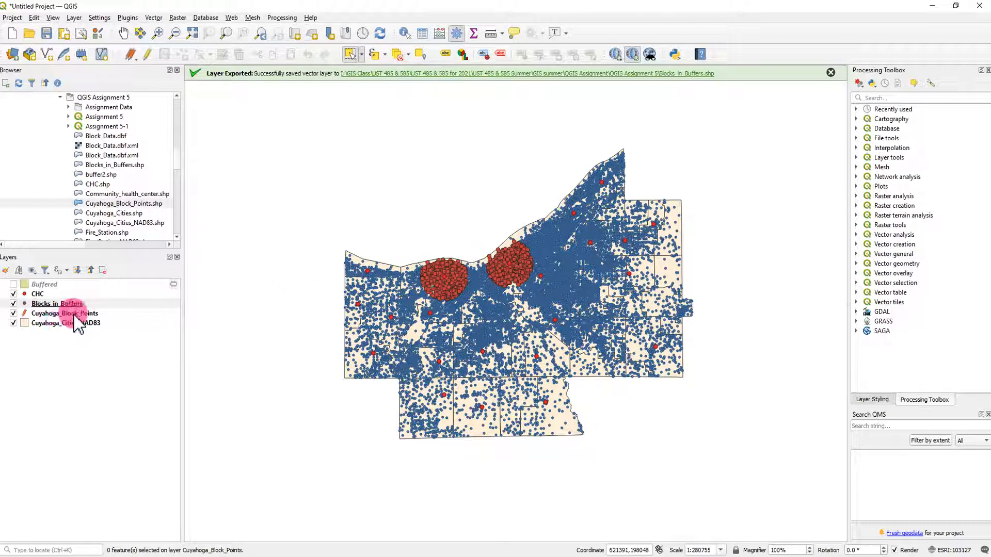
{"action": "left_click", "coordinate": [13, 284]}
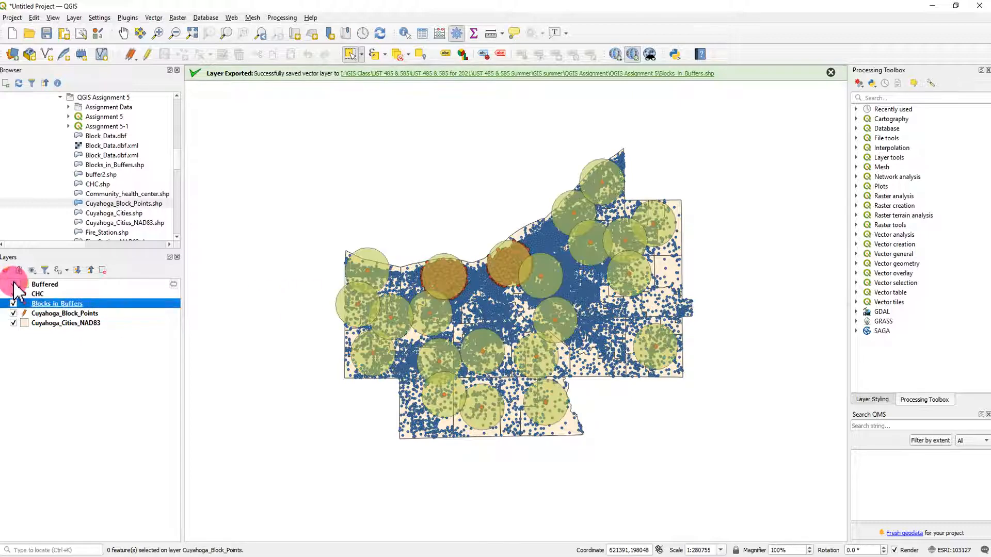
Step: Change the Buffered layer's symbol to Outline: Simple Line with a stroke width of 0.25 mm
{"action": "double_click", "coordinate": [25, 304]}
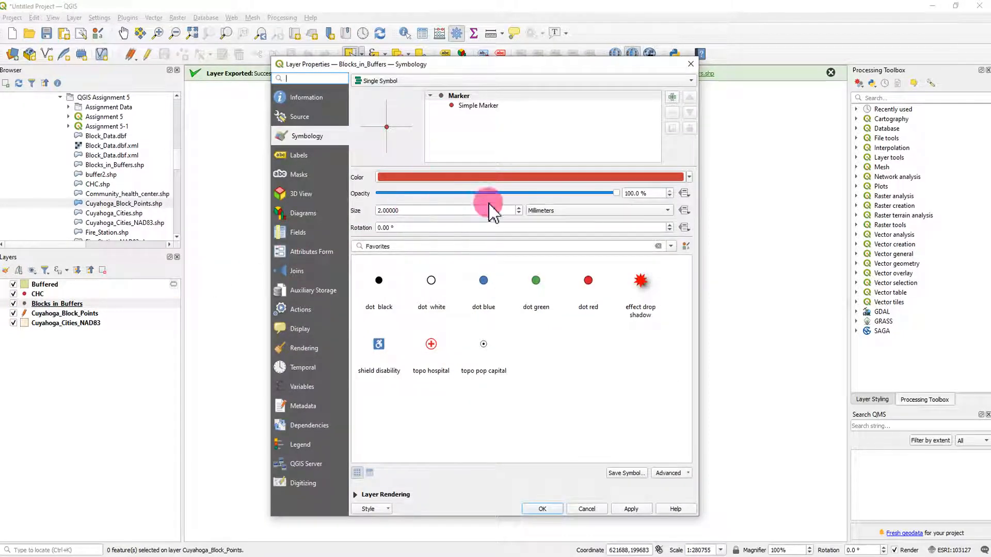
{"action": "left_click", "coordinate": [690, 64]}
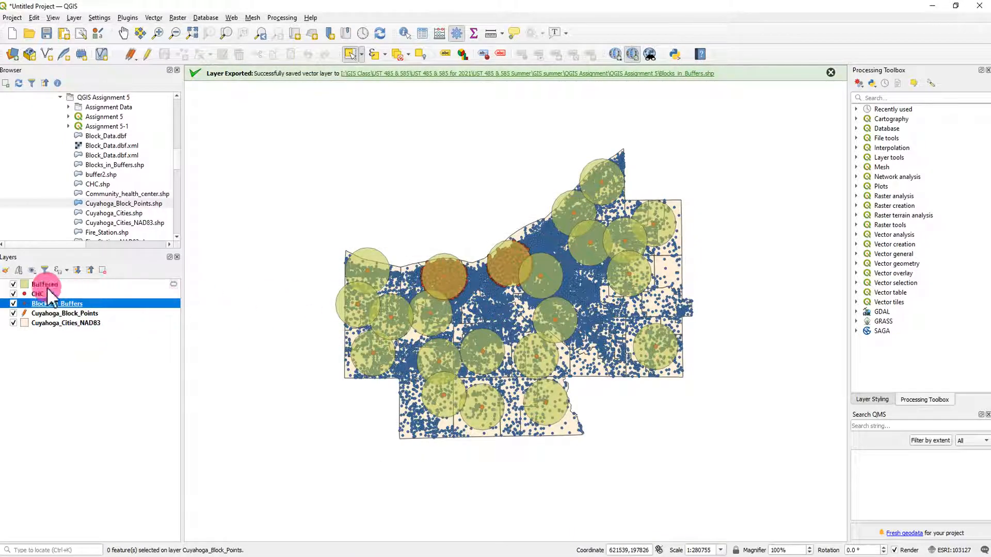
{"action": "left_click", "coordinate": [26, 287]}
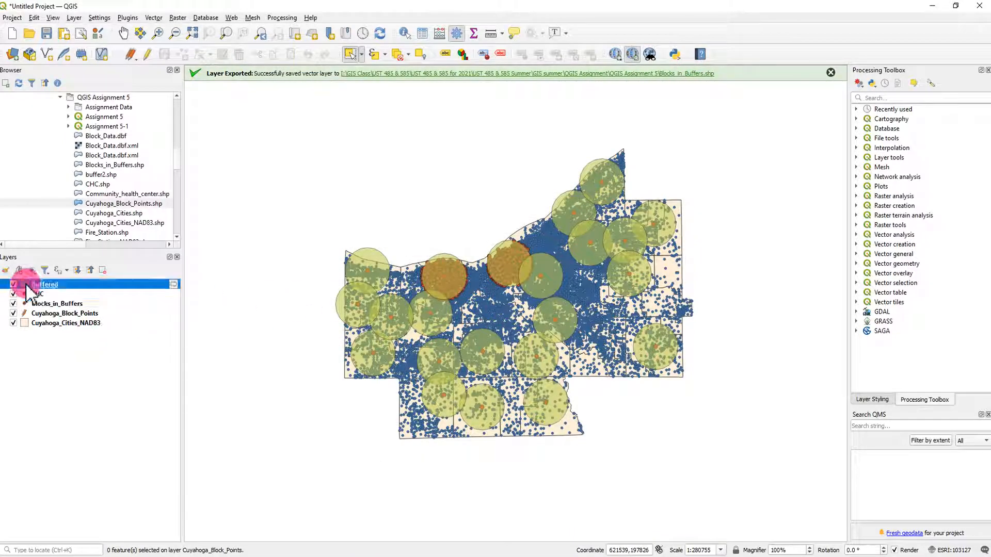
{"action": "double_click", "coordinate": [27, 286]}
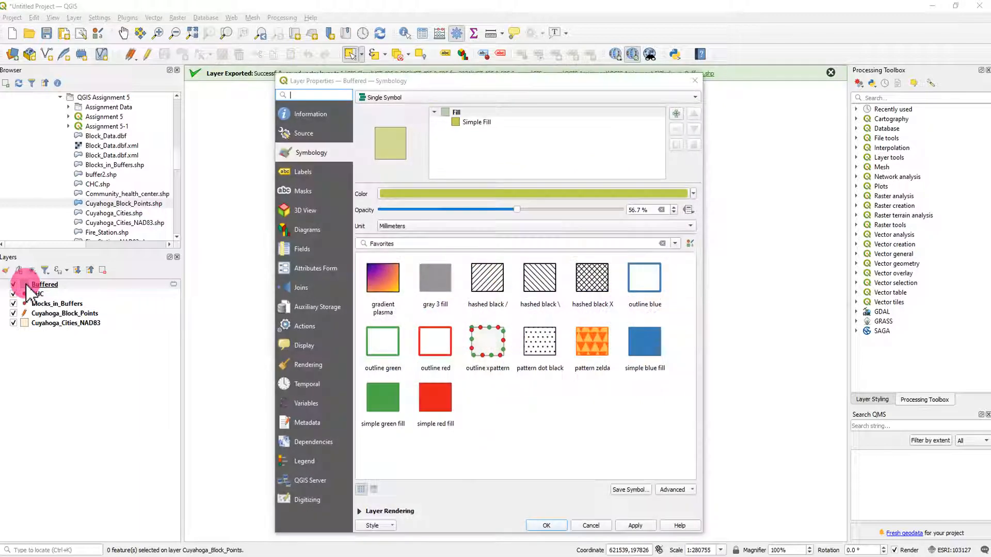
{"action": "left_click", "coordinate": [481, 125]}
{"action": "left_click", "coordinate": [602, 195]}
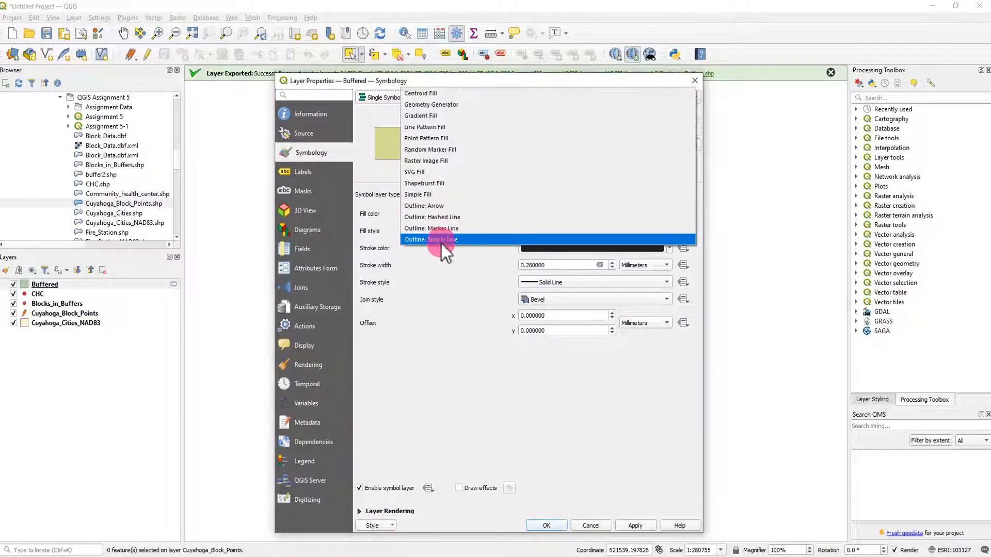
{"action": "left_click", "coordinate": [441, 240]}
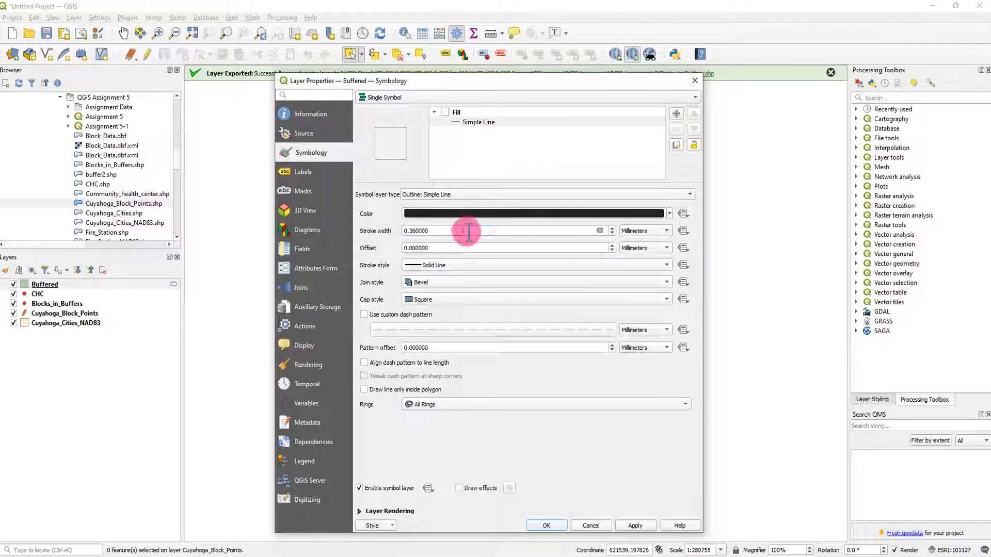
{"action": "left_click_drag", "start_coordinate": [468, 231], "coordinate": [361, 238]}
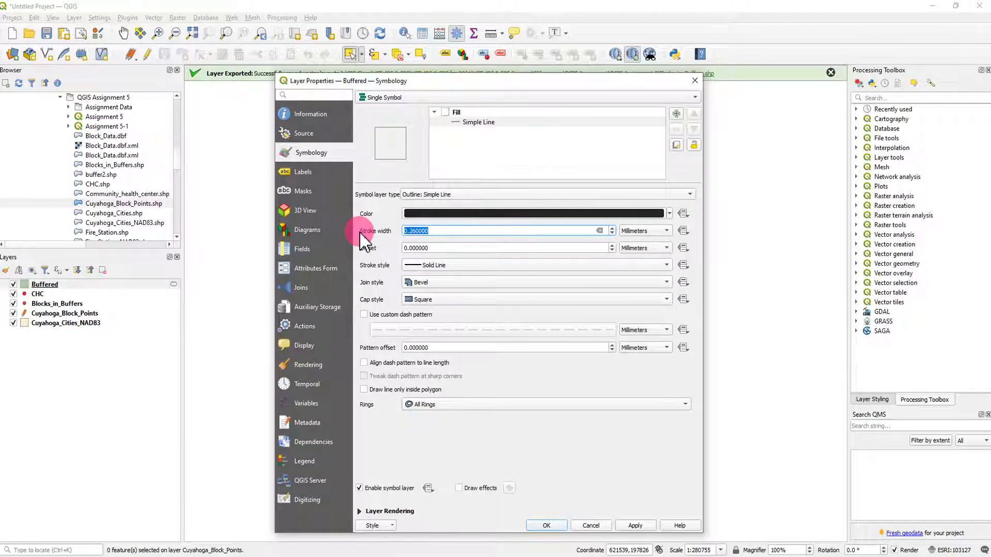
{"action": "left_click", "coordinate": [635, 526]}
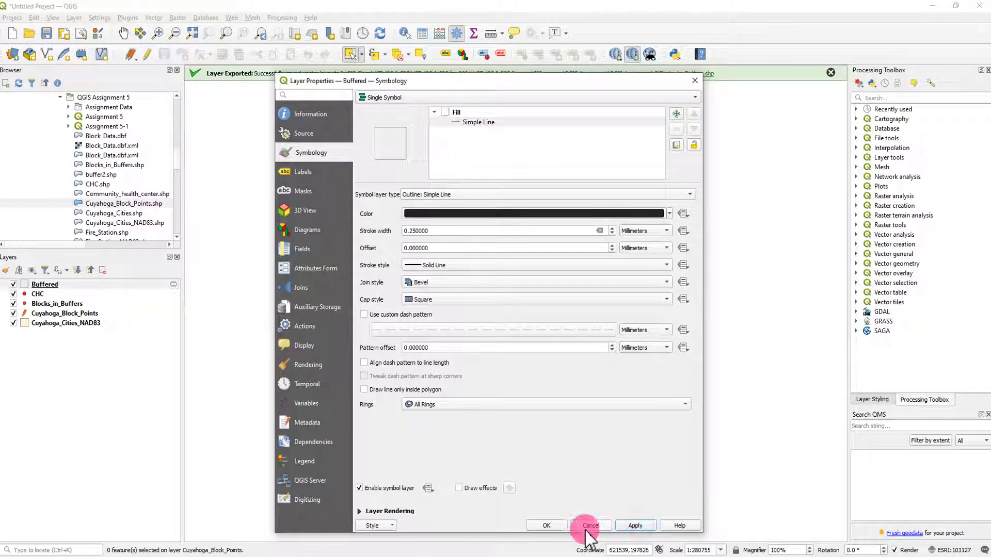
{"action": "left_click", "coordinate": [562, 525]}
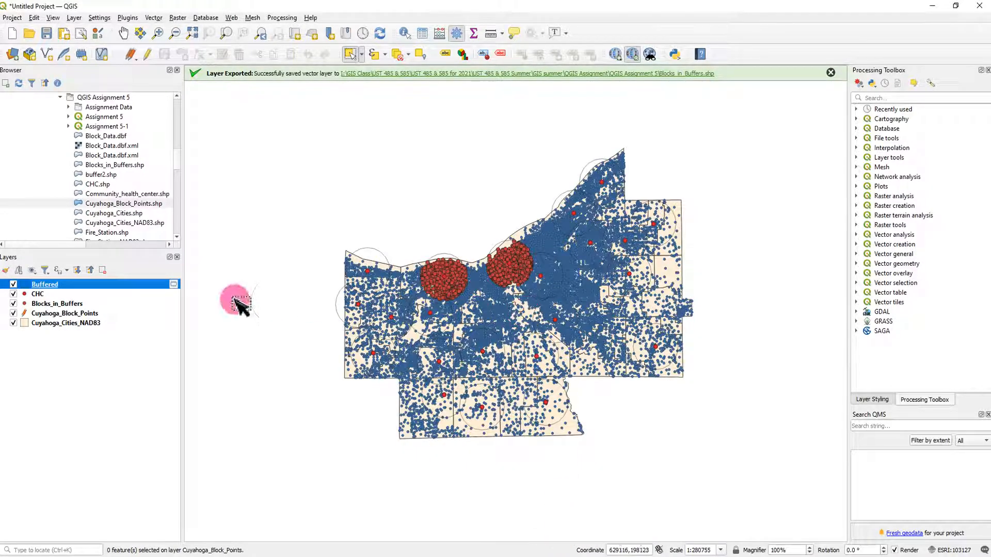
Step: Increase the stroke width of the Buffered layer's outline to 0.5 mm
{"action": "double_click", "coordinate": [37, 288]}
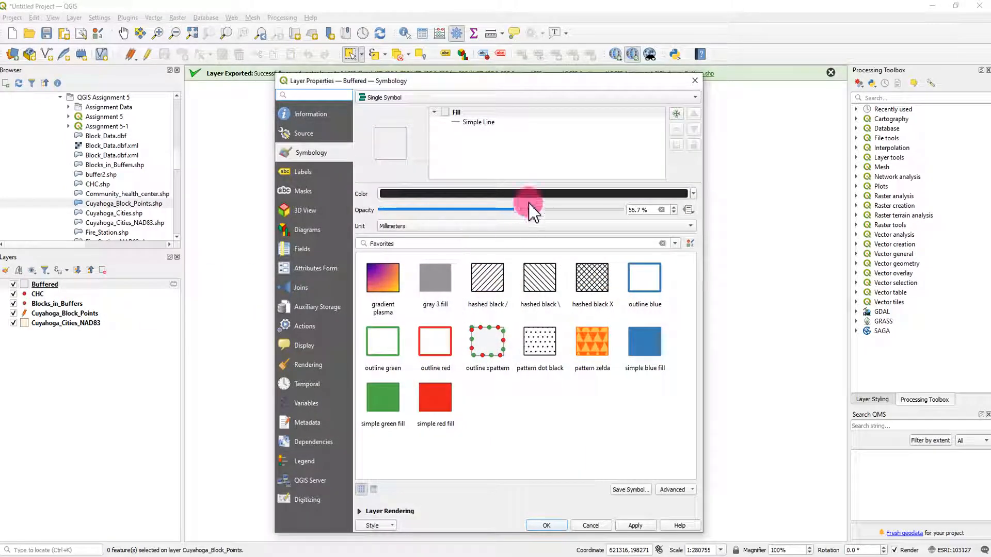
{"action": "left_click", "coordinate": [483, 123]}
{"action": "double_click", "coordinate": [450, 227]}
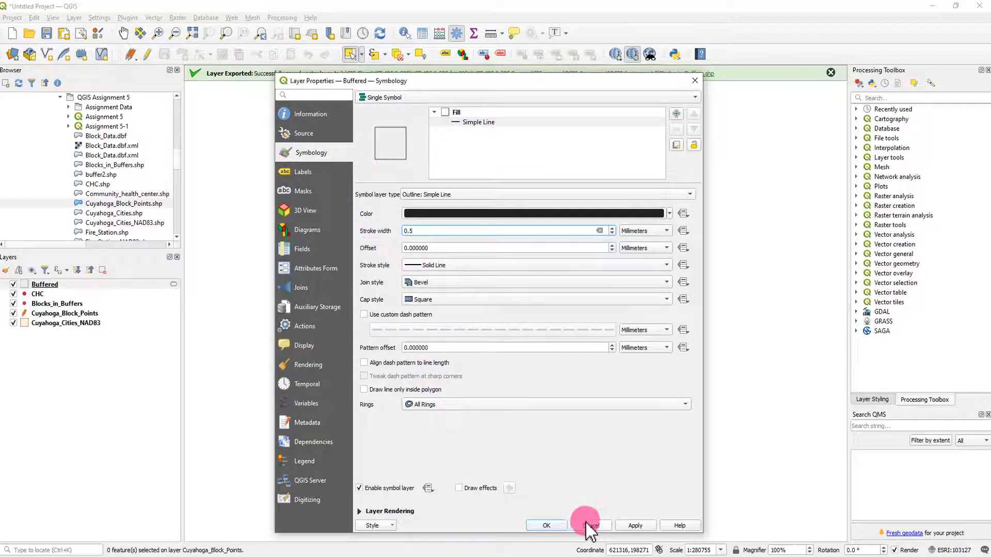
{"action": "left_click", "coordinate": [547, 525]}
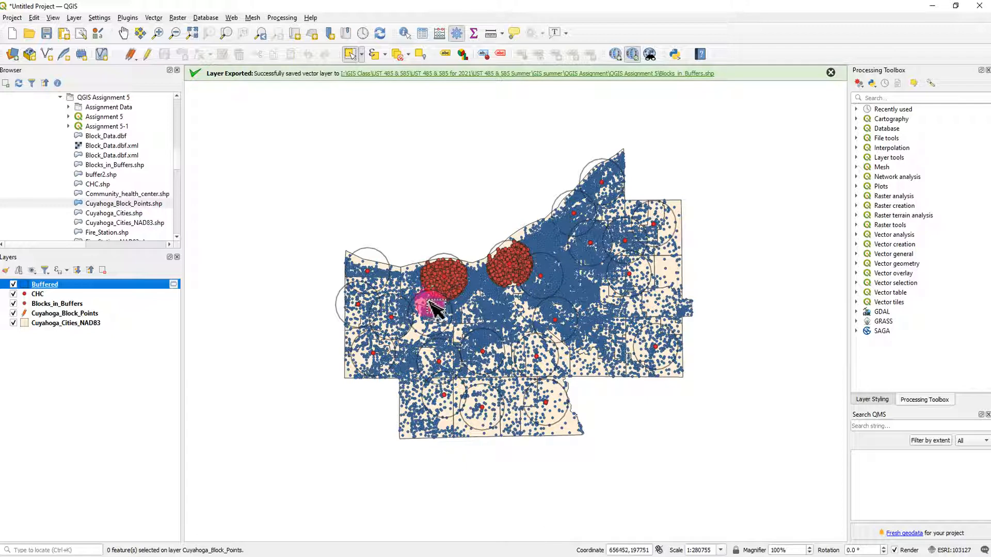
Step: Examine the exported block points against the buffer outlines on the map and dismiss the export message
{"action": "scroll", "coordinate": [498, 304], "scroll_direction": "up", "scroll_amount": 1}
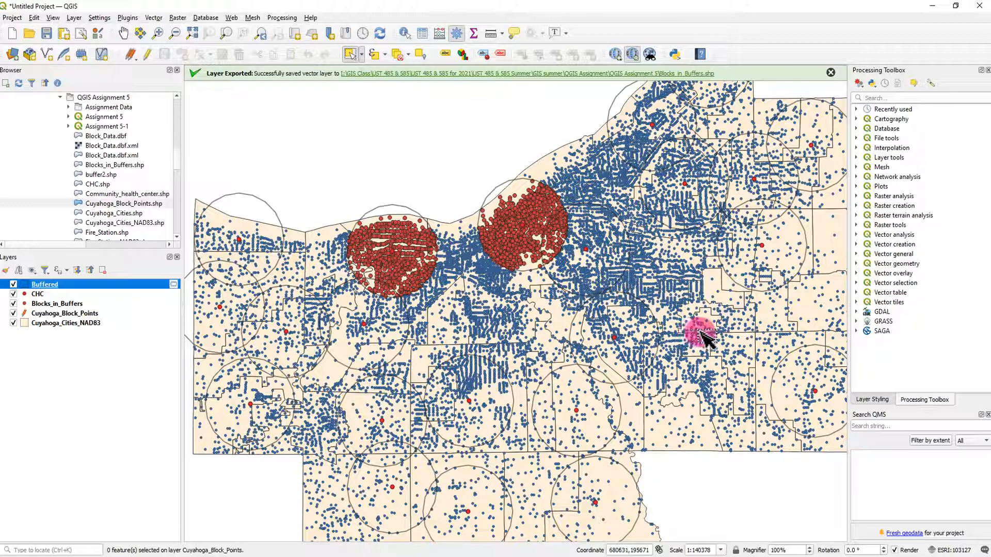
{"action": "left_click", "coordinate": [830, 73]}
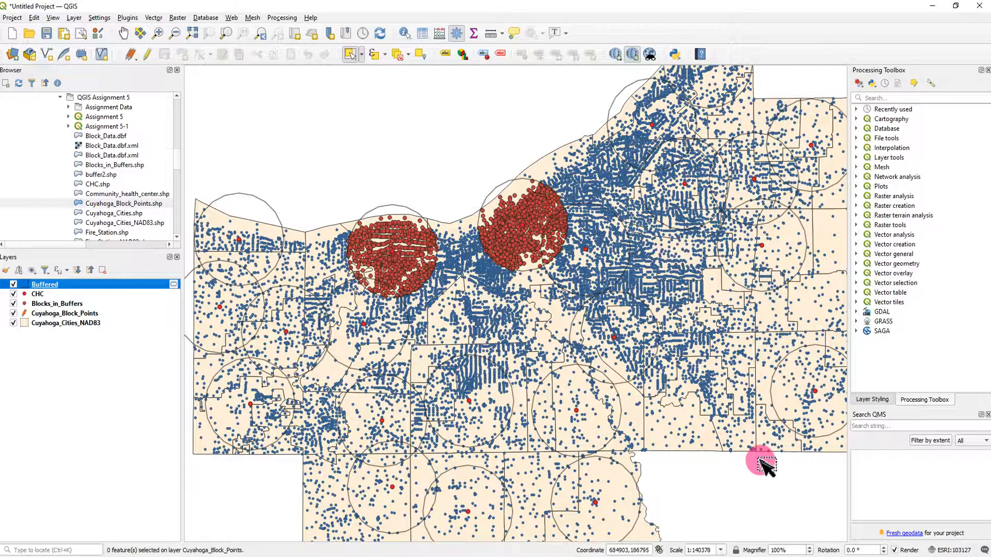
{"action": "scroll", "coordinate": [730, 475], "scroll_direction": "down", "scroll_amount": 1}
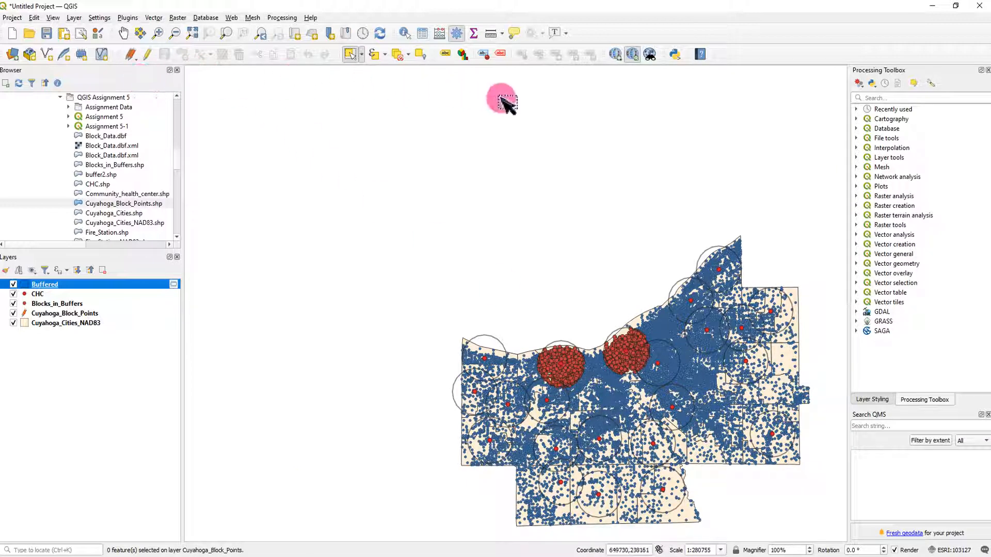
{"action": "left_click_drag", "start_coordinate": [549, 110], "coordinate": [535, 96]}
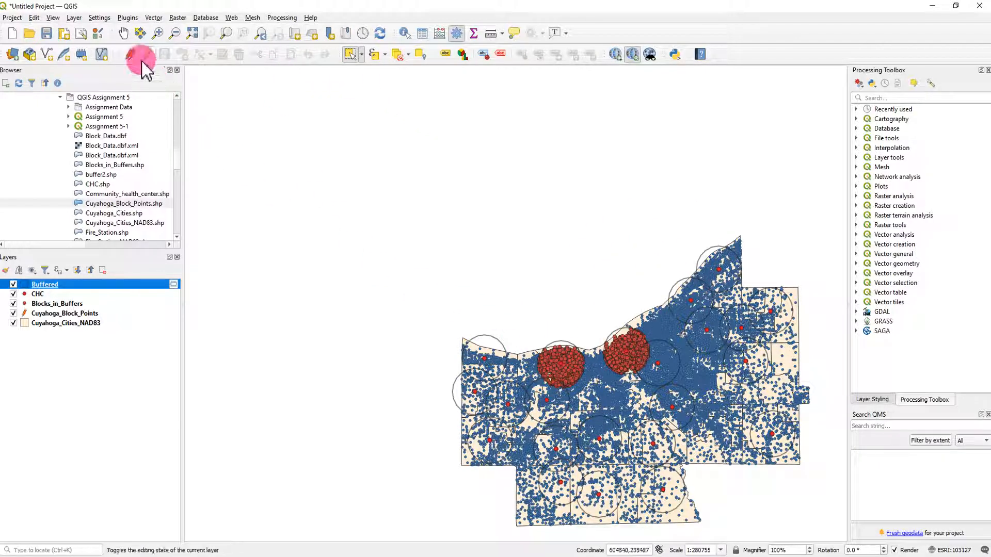
{"action": "left_click", "coordinate": [124, 34]}
{"action": "left_click_drag", "start_coordinate": [657, 388], "coordinate": [538, 314]}
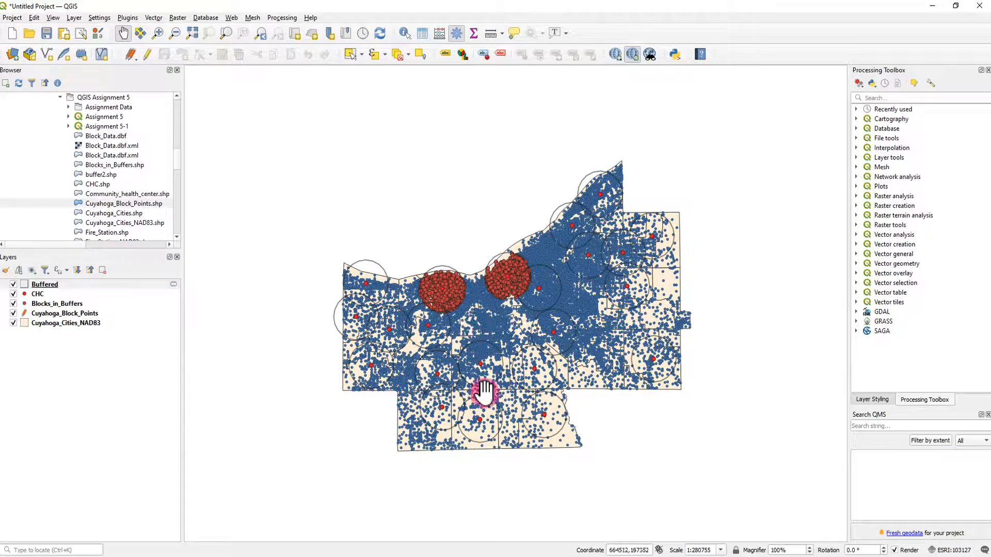
Step: Switch to the Excel workbook and review the pivot table's demographic sums for each city and fire station buffer, including the blank city group
{"action": "left_click", "coordinate": [395, 556]}
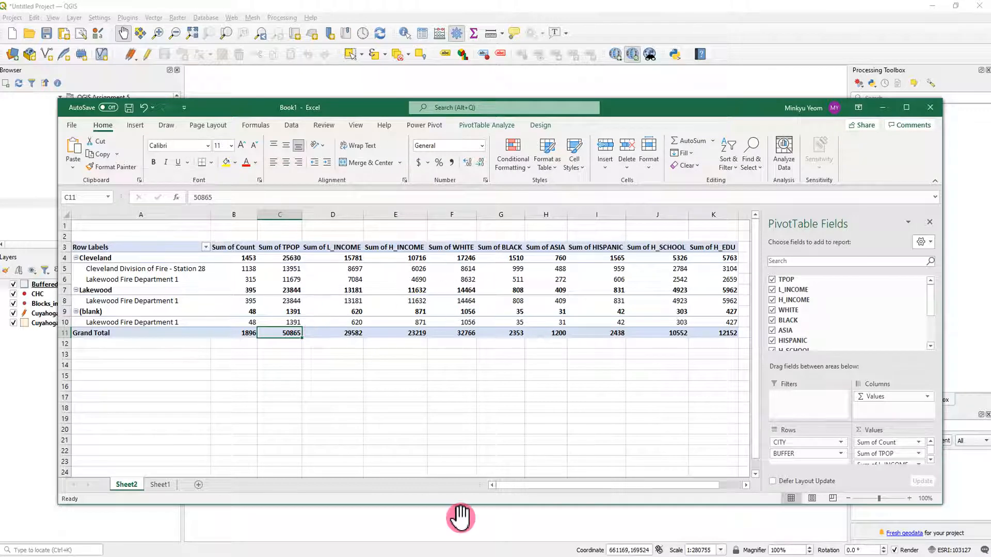
{"action": "left_click", "coordinate": [101, 258]}
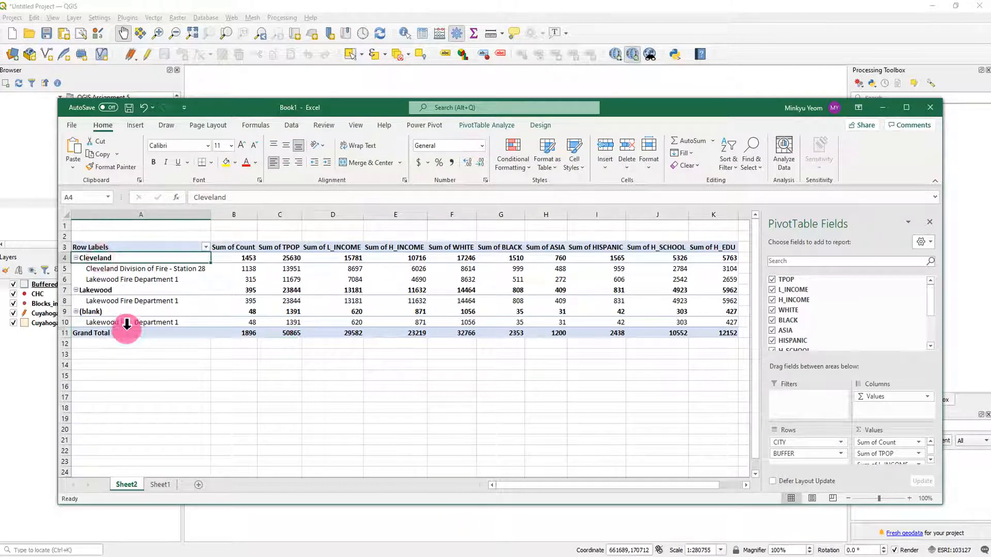
{"action": "left_click", "coordinate": [157, 269]}
{"action": "left_click", "coordinate": [157, 279]}
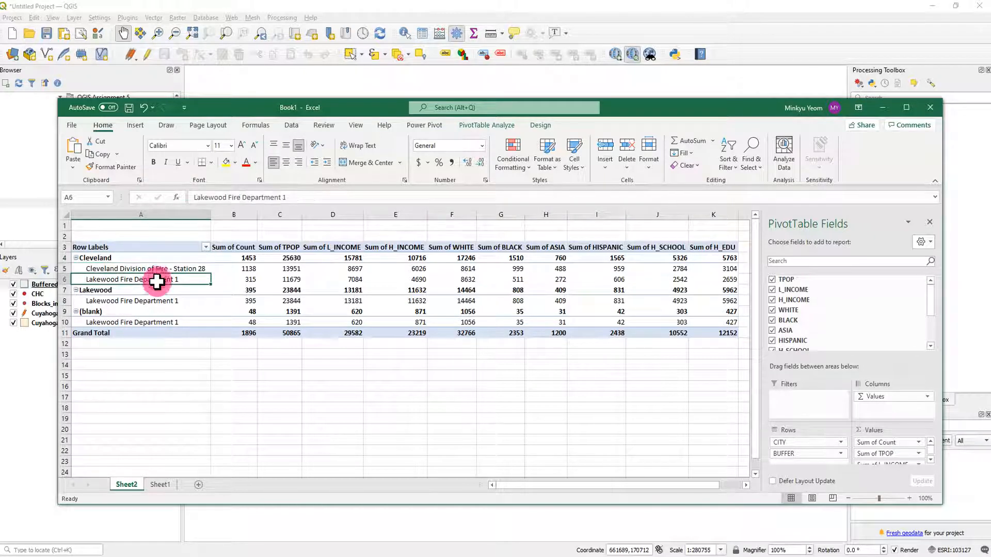
{"action": "left_click", "coordinate": [150, 302]}
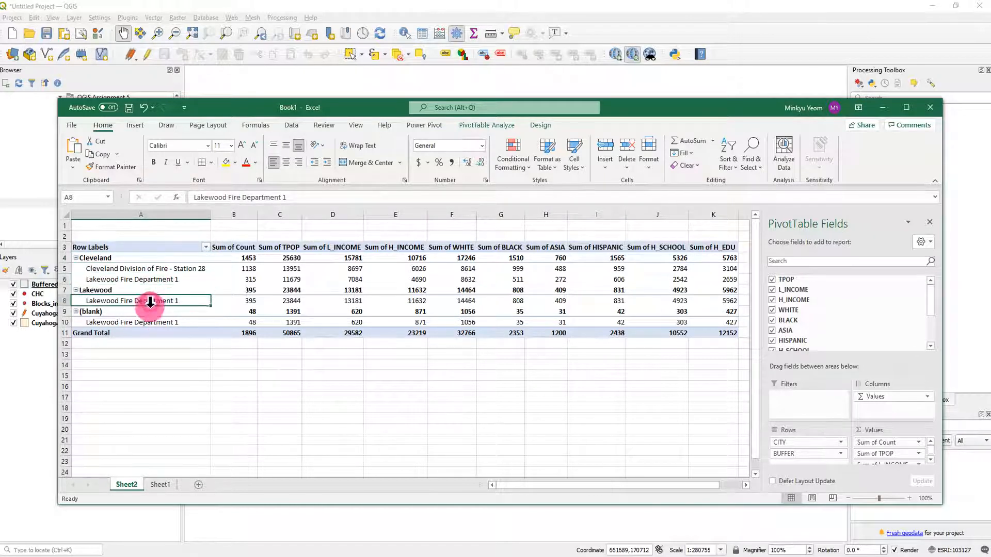
{"action": "left_click", "coordinate": [149, 323]}
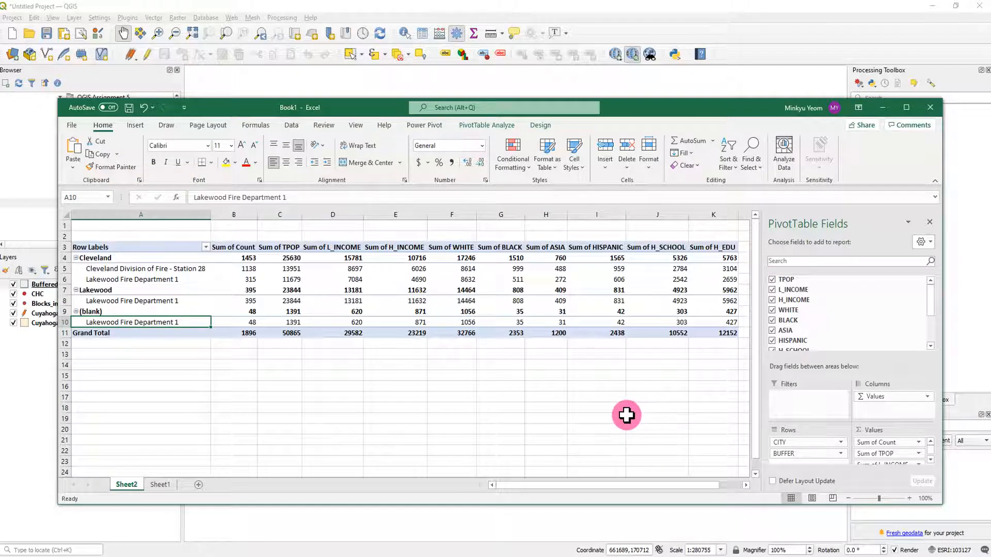
{"action": "left_click_drag", "start_coordinate": [189, 234], "coordinate": [712, 366]}
{"action": "left_click", "coordinate": [693, 420]}
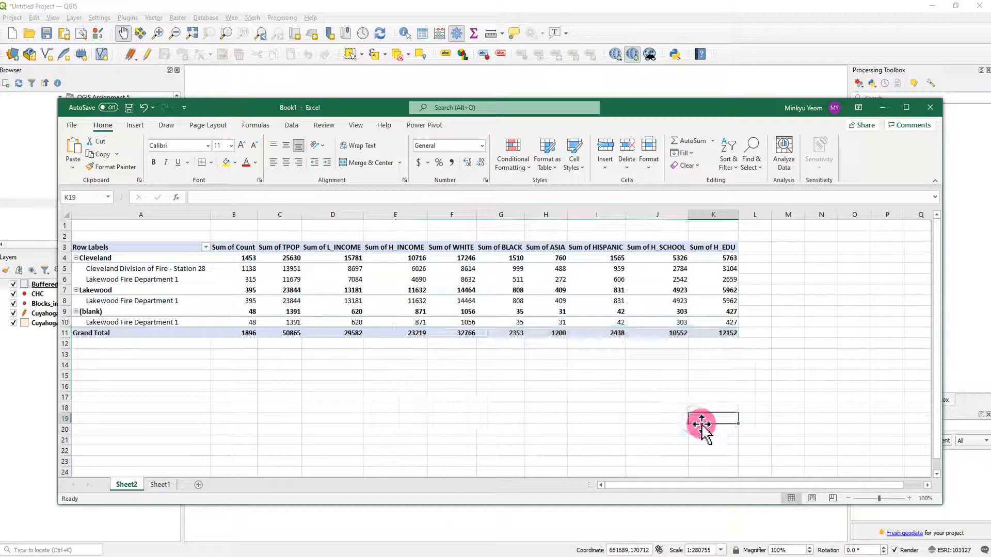